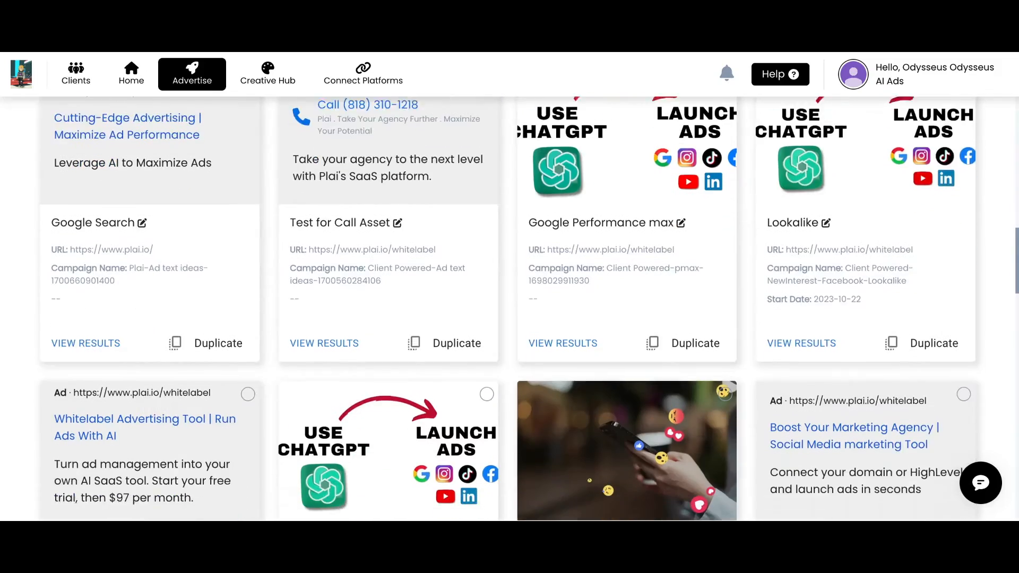
# Look through the existing ad campaigns and return to the ad types available for starting a new ad.
pyautogui.scroll(-10, 509, 308)
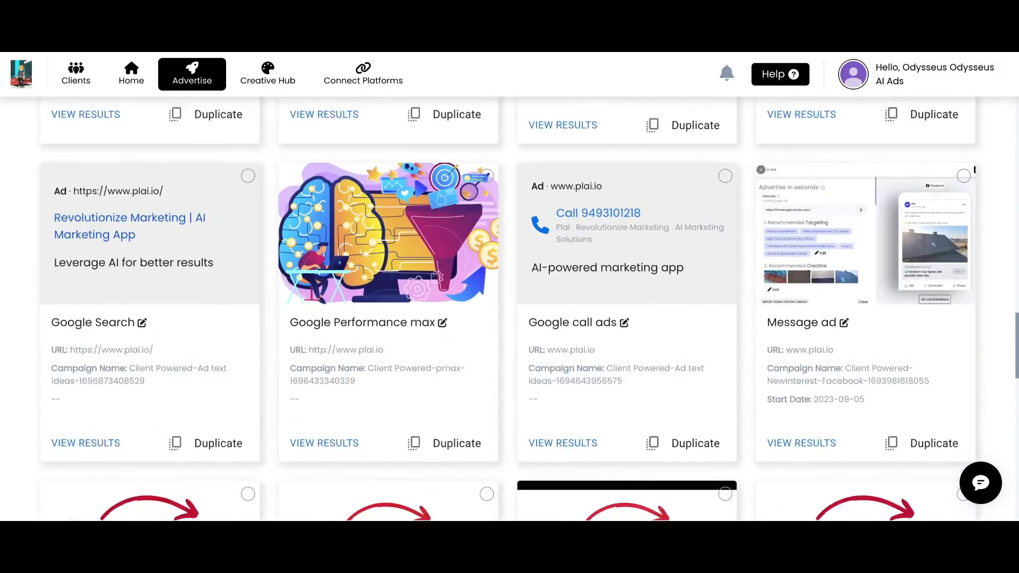
pyautogui.scroll(-5, 510, 308)
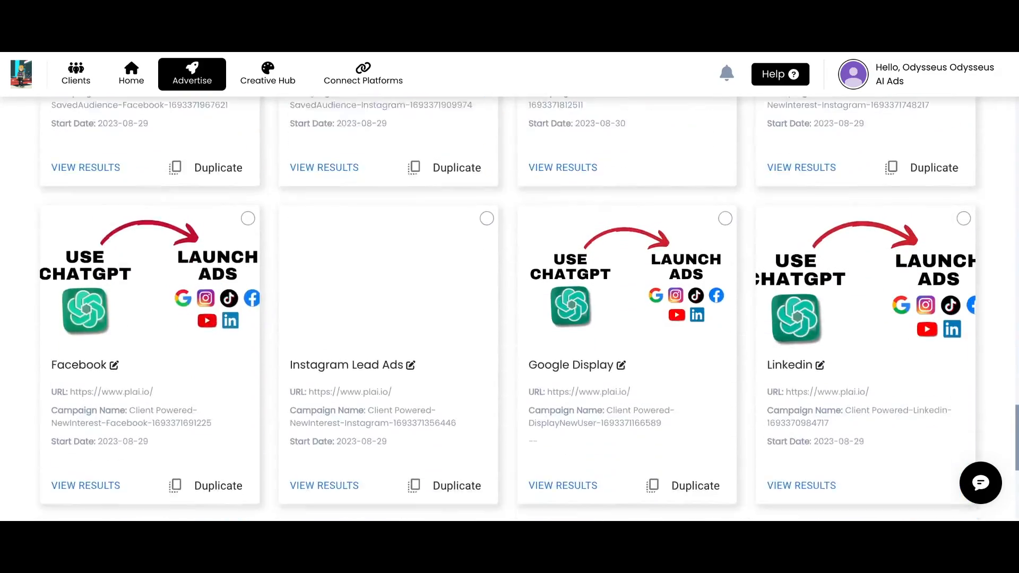
pyautogui.scroll(2, 510, 308)
pyautogui.scroll(20, 509, 307)
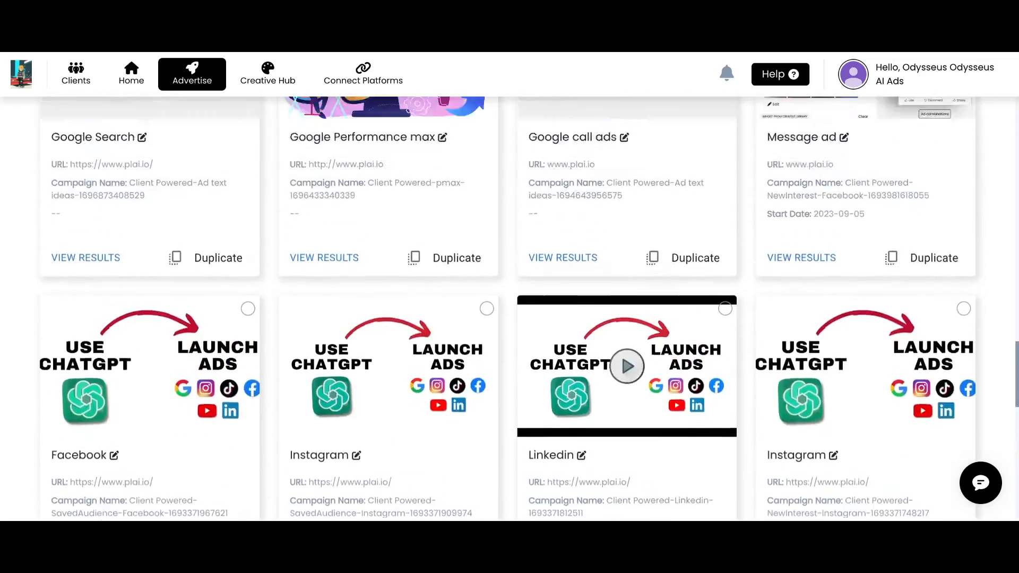
pyautogui.scroll(2, 581, 134)
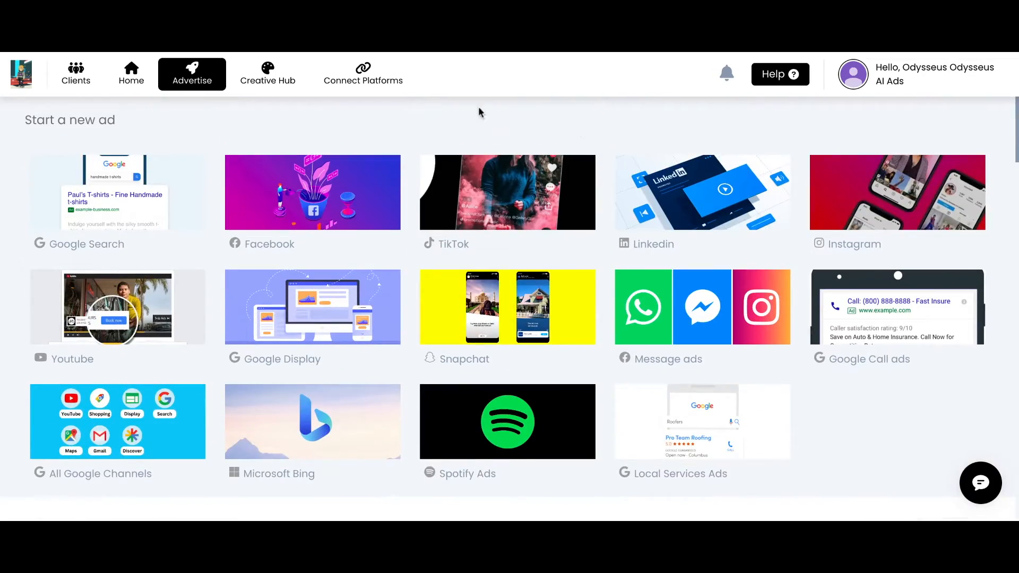
# Open the client management page and review the HighLevel iframe link, client workspaces and setup videos.
pyautogui.click(75, 78)
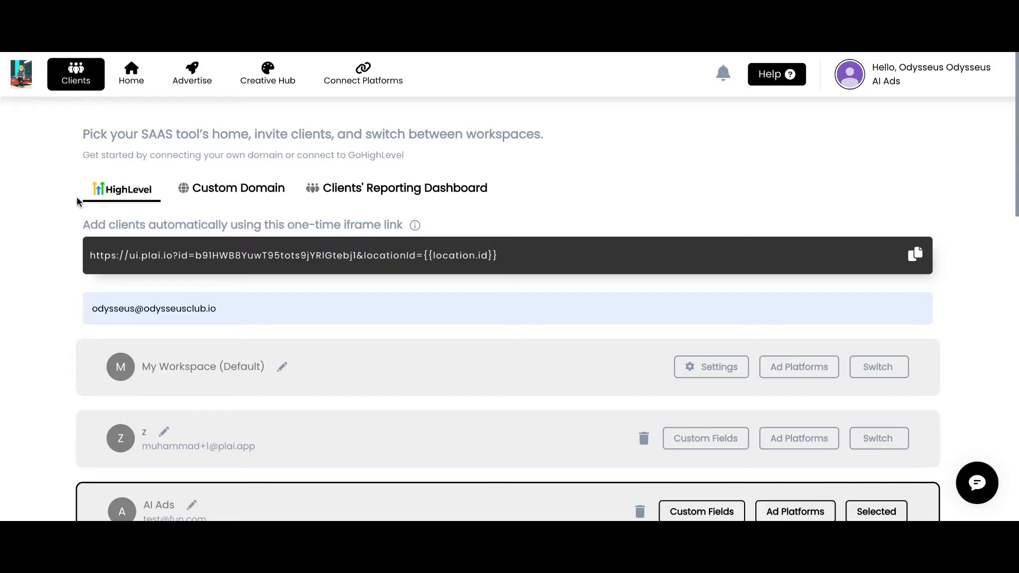
pyautogui.scroll(-2, 75, 214)
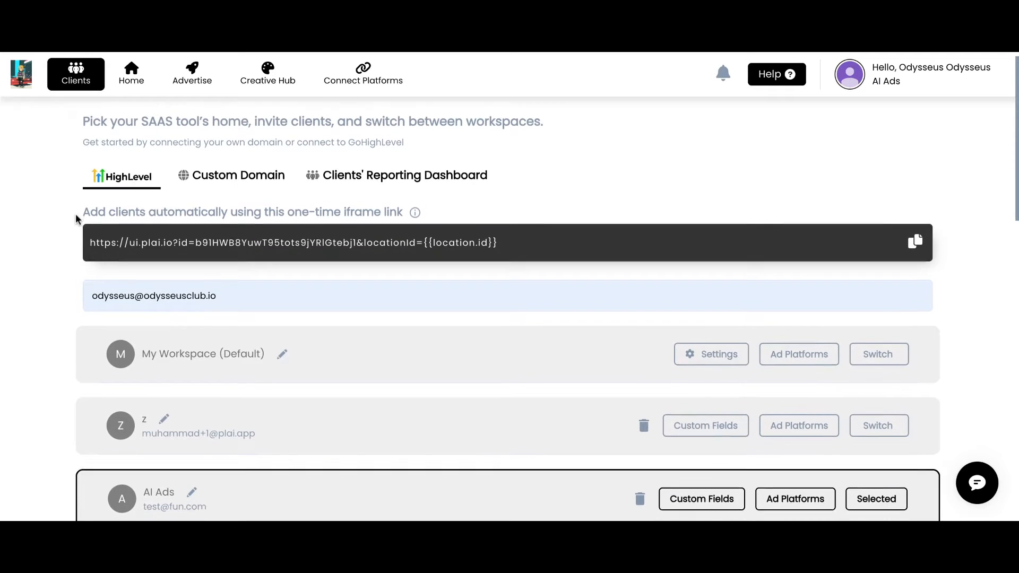
pyautogui.scroll(-10, 75, 213)
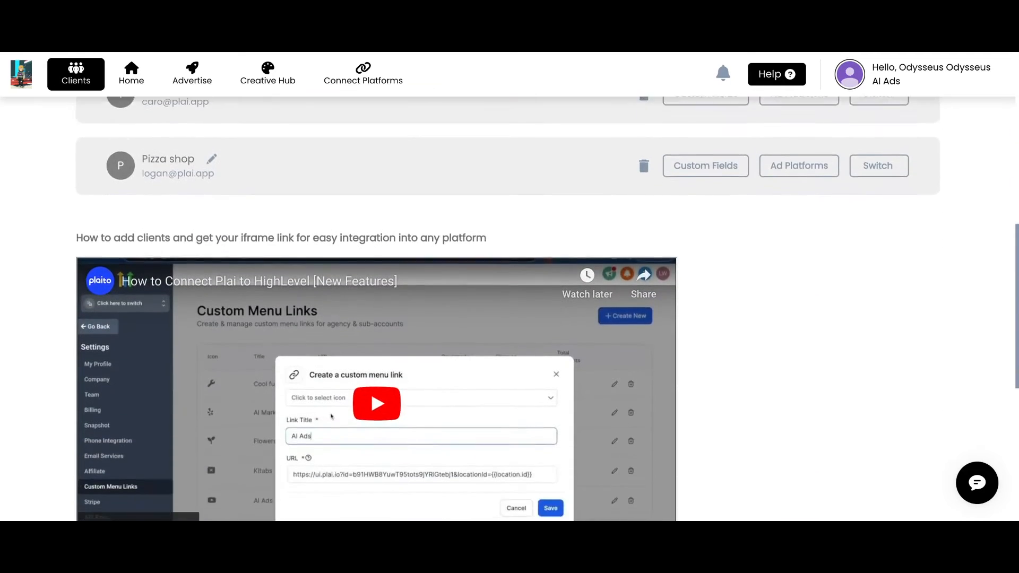
pyautogui.scroll(-1, 507, 308)
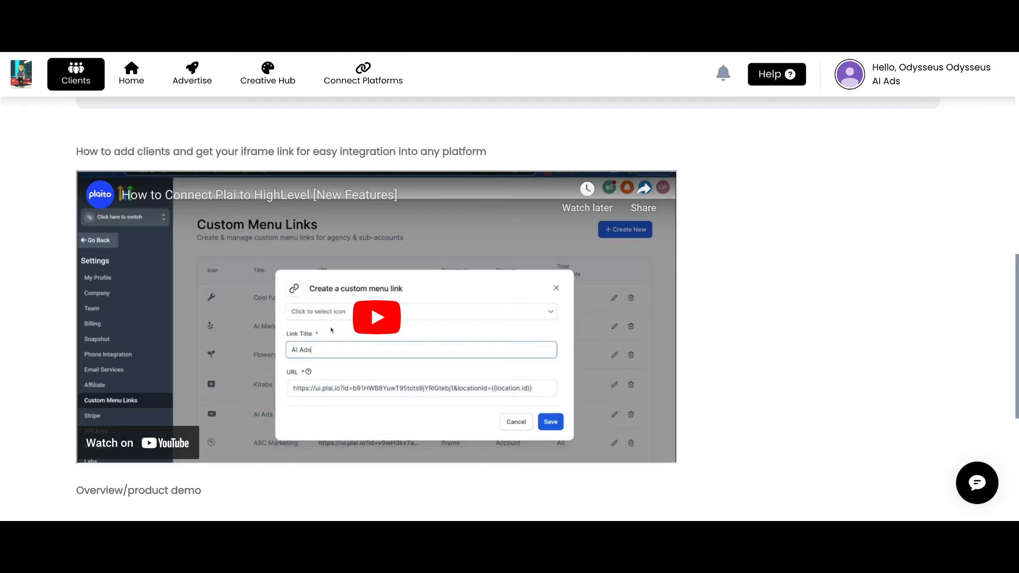
pyautogui.scroll(-2, 509, 308)
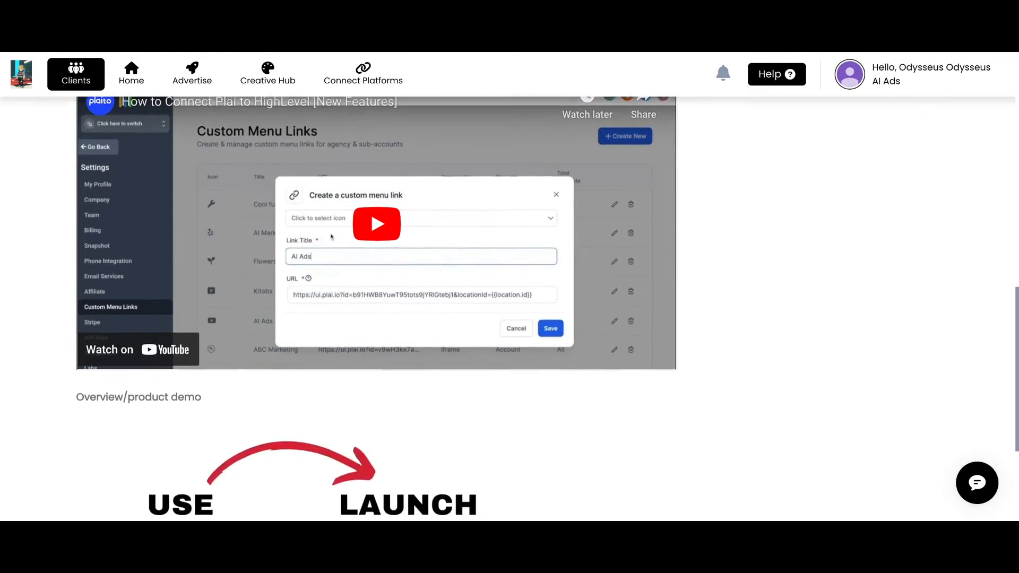
pyautogui.scroll(10, 509, 308)
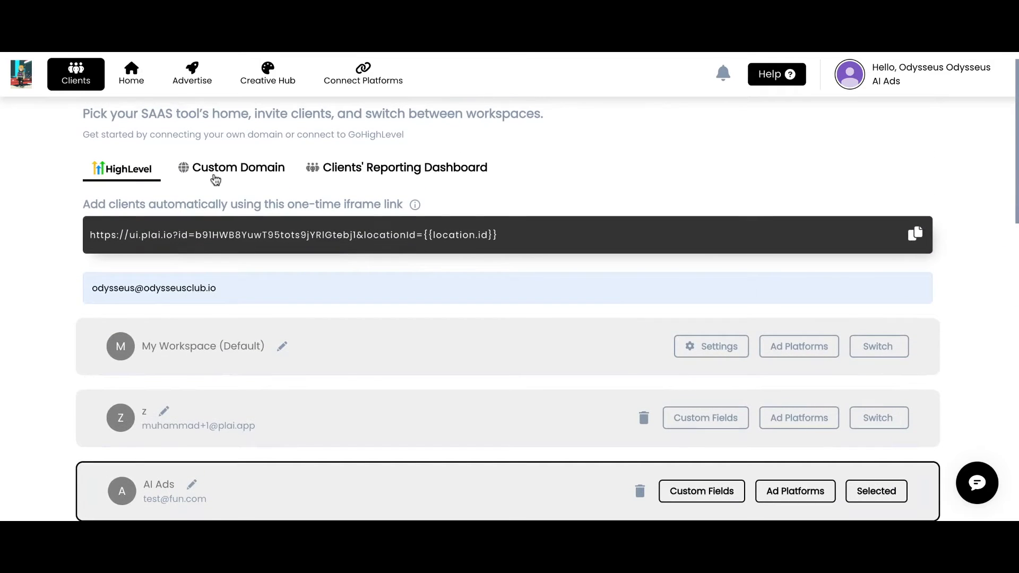
# Review the custom domain setup steps, the DNS A record instructions and the accompanying video for connecting a domain.
pyautogui.click(212, 171)
pyautogui.scroll(-3, 125, 281)
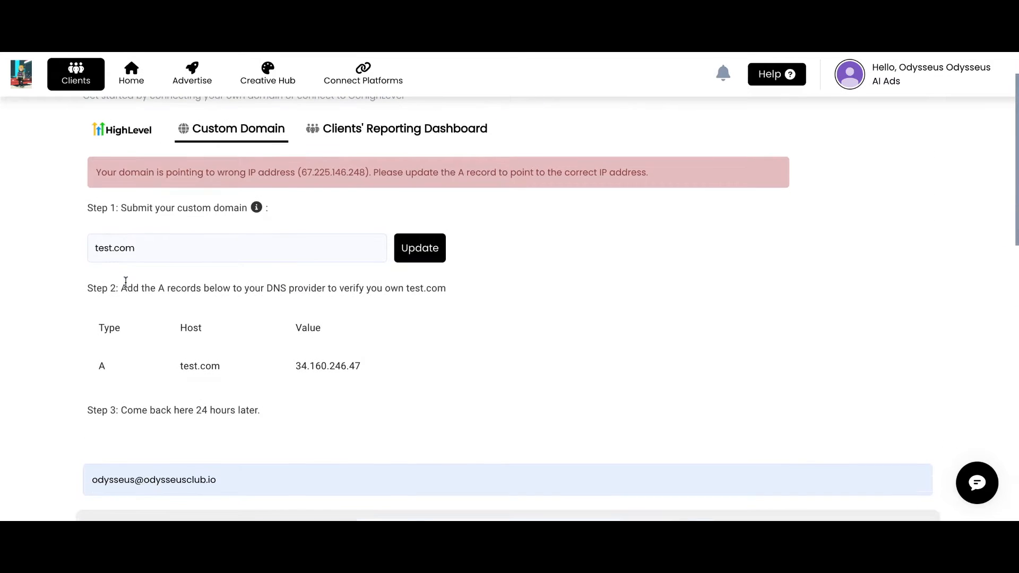
pyautogui.scroll(-2, 509, 306)
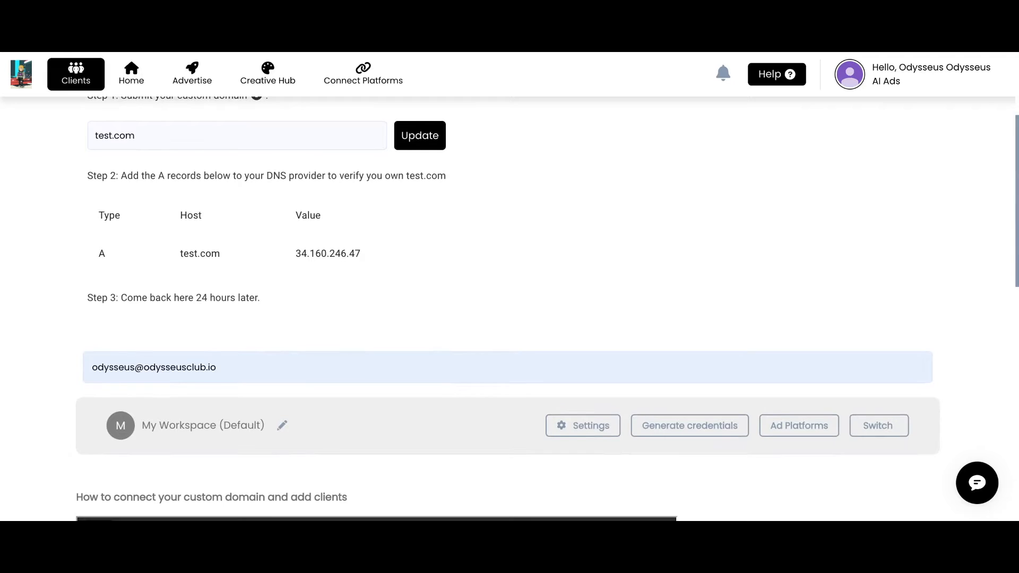
pyautogui.scroll(-3, 509, 307)
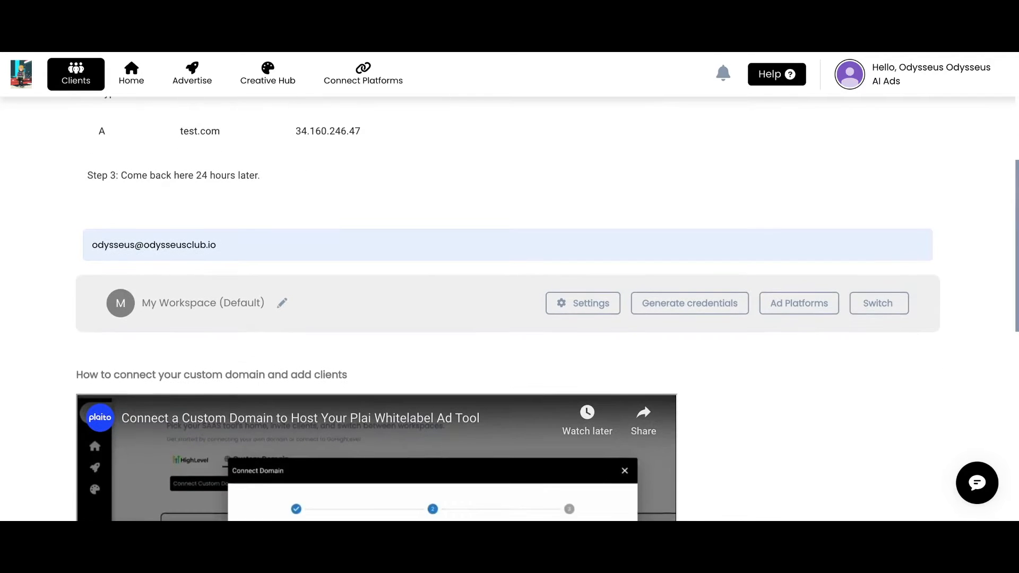
pyautogui.scroll(-3, 509, 307)
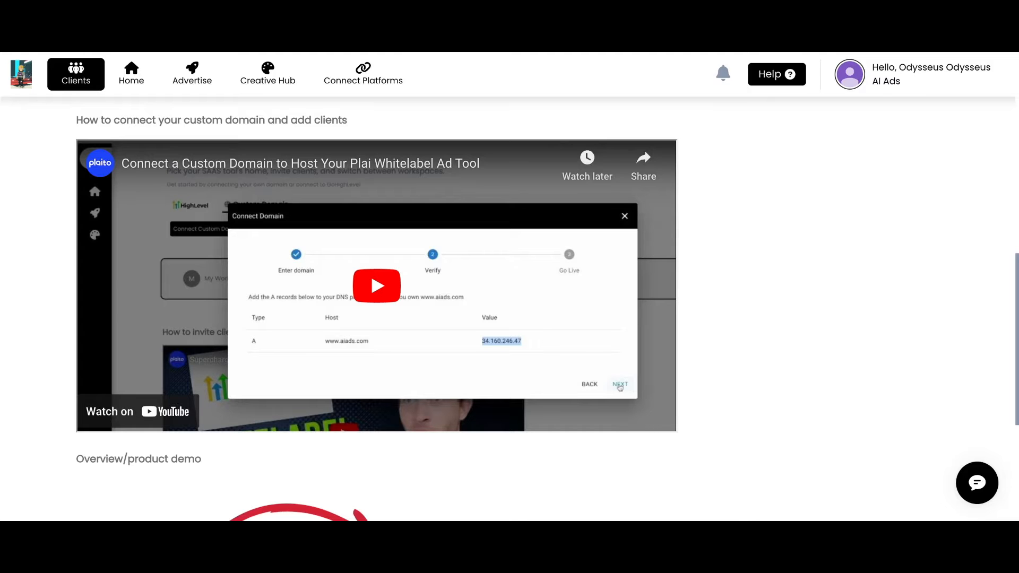
pyautogui.scroll(8, 737, 323)
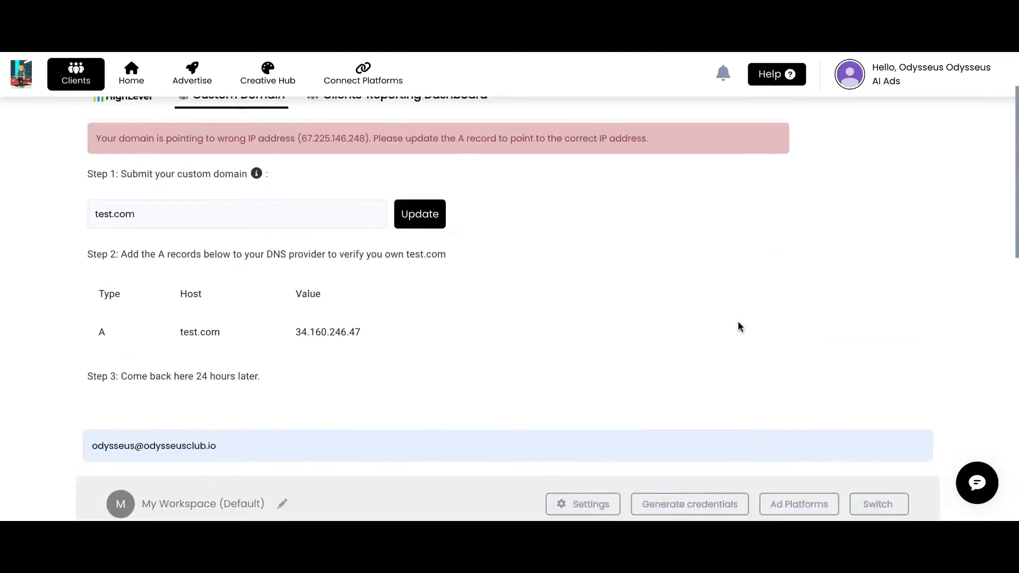
pyautogui.scroll(3, 737, 323)
# Return to the HighLevel client list and switch the active client to My Workspace (Default).
pyautogui.click(105, 194)
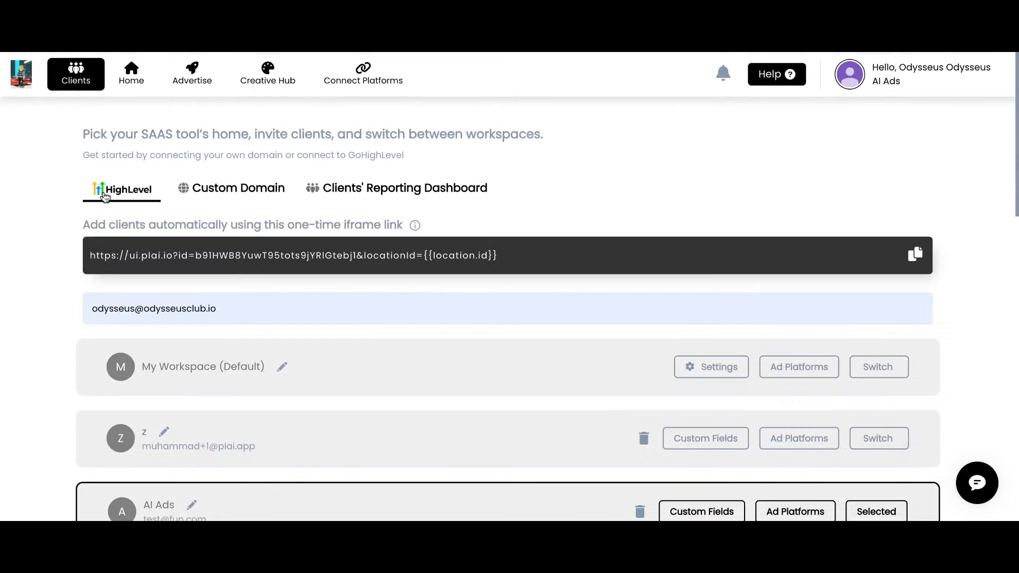
pyautogui.scroll(-1, 58, 290)
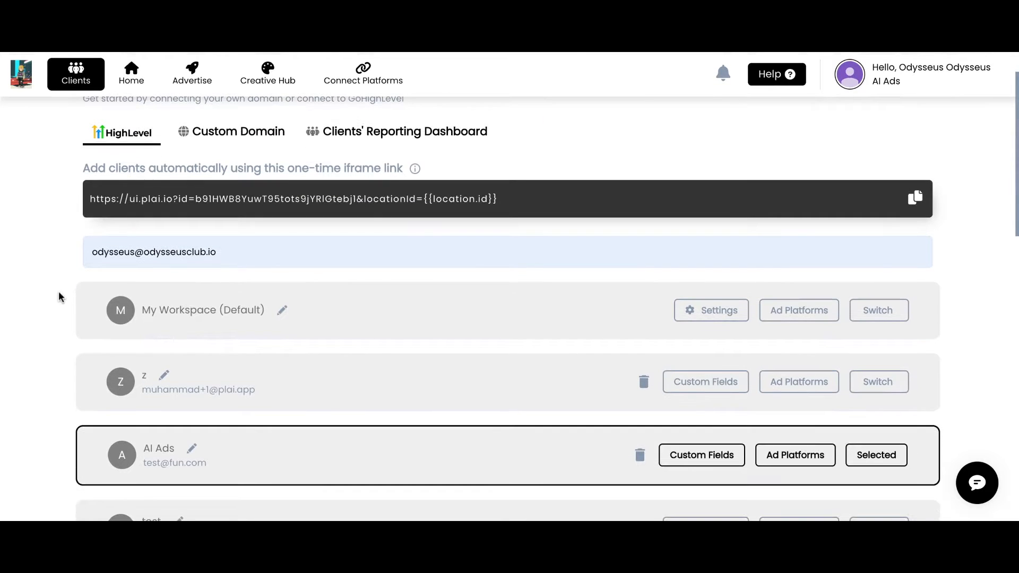
pyautogui.click(891, 318)
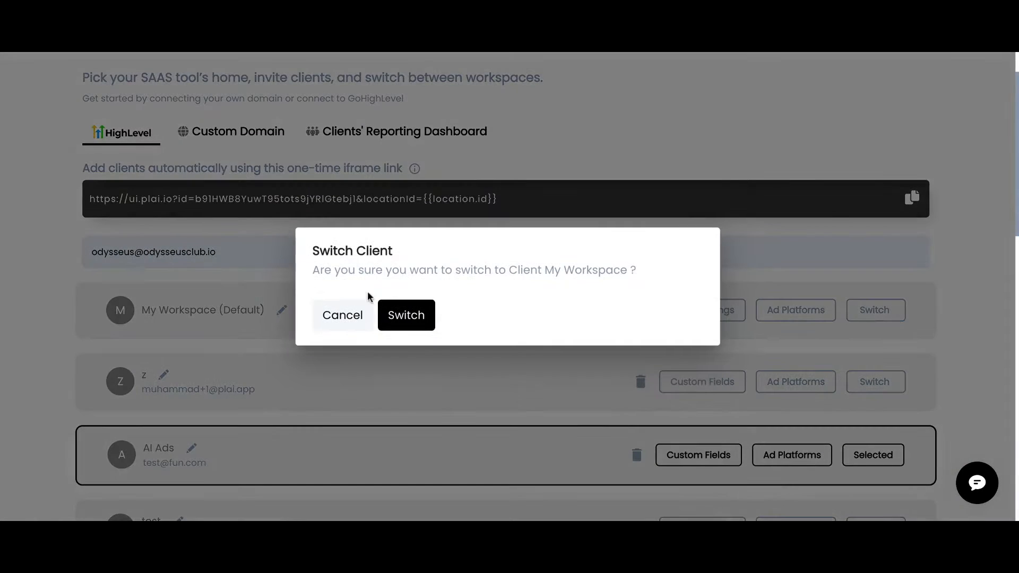
pyautogui.click(421, 328)
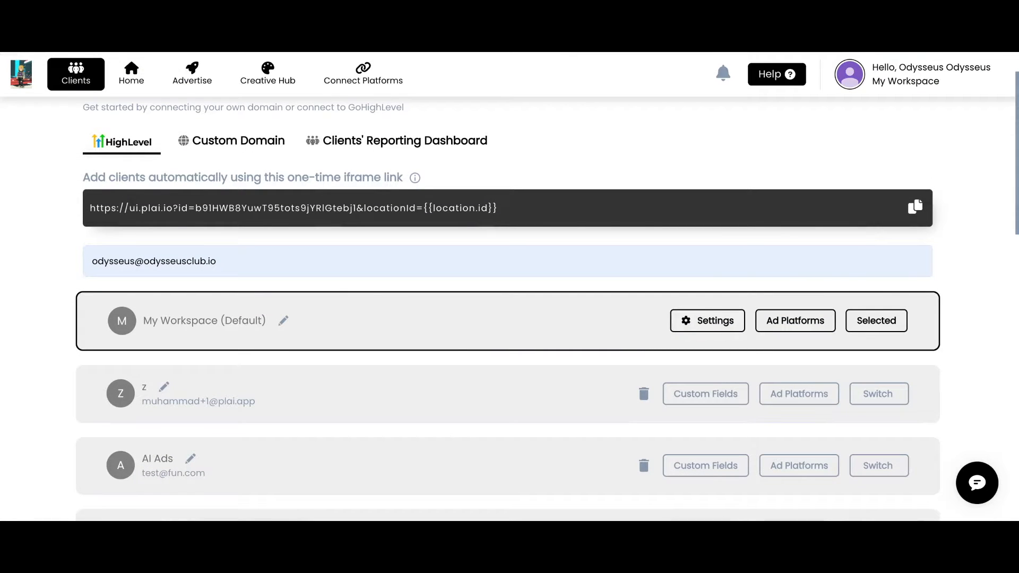
# Open the settings of My Workspace (Default) and examine the preferred advertising platforms enabled for new clients.
pyautogui.scroll(-1, 509, 302)
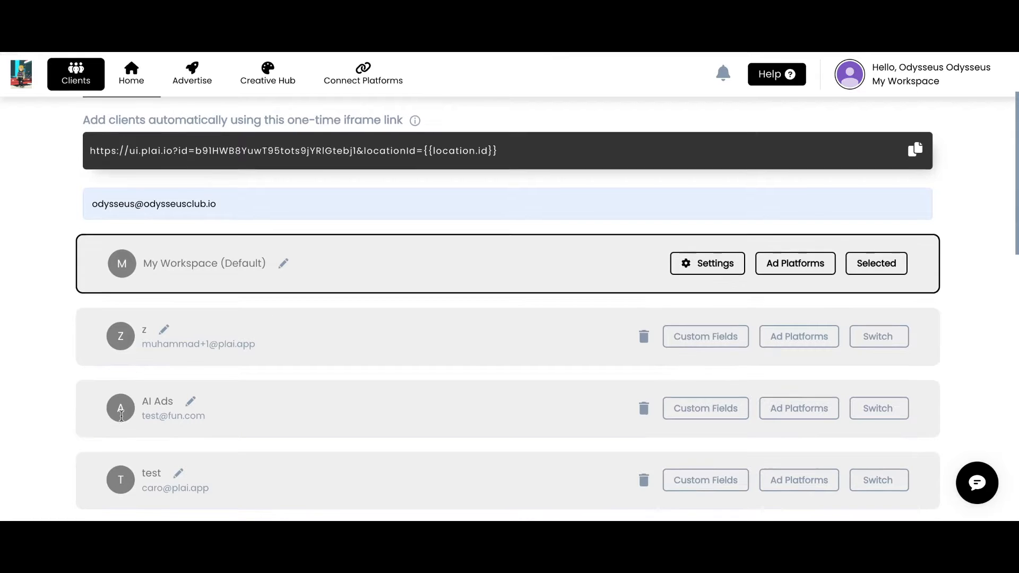
pyautogui.scroll(-2, 119, 417)
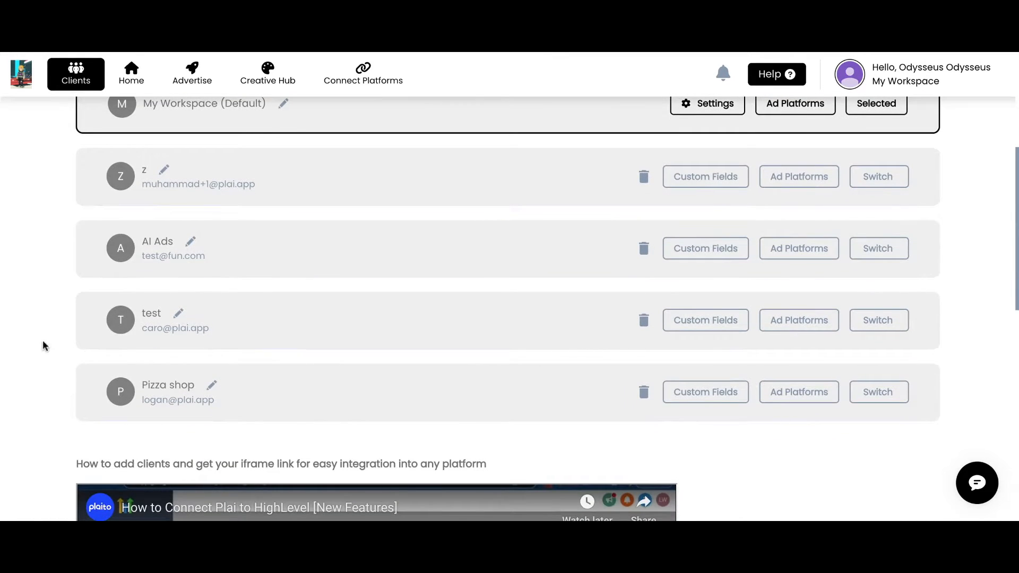
pyautogui.scroll(2, 91, 302)
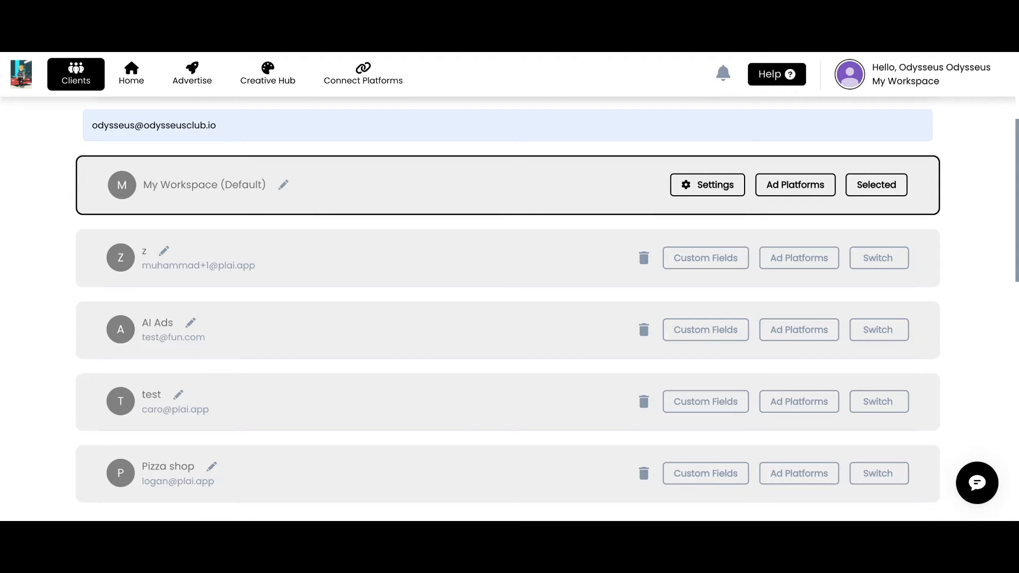
pyautogui.click(702, 196)
pyautogui.click(649, 144)
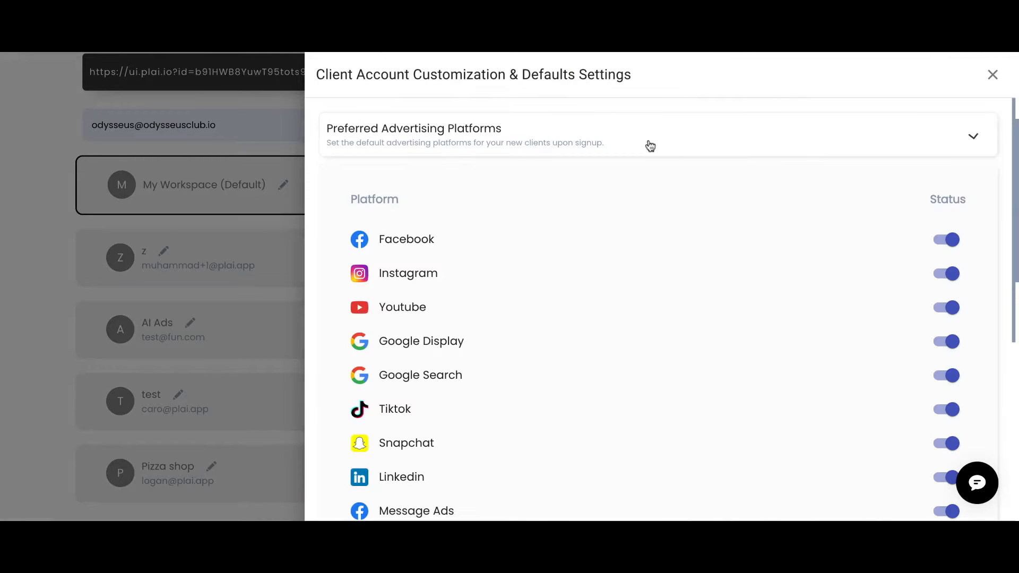
pyautogui.scroll(-2, 865, 137)
pyautogui.scroll(-1, 867, 138)
pyautogui.scroll(3, 867, 139)
pyautogui.click(918, 137)
pyautogui.click(918, 136)
pyautogui.scroll(-5, 870, 261)
pyautogui.scroll(-3, 870, 261)
pyautogui.scroll(6, 870, 261)
# Review the Client Interface Customization options for hiding the Resources, Home and Creative Hub tabs, and close the settings.
pyautogui.click(969, 138)
pyautogui.click(720, 197)
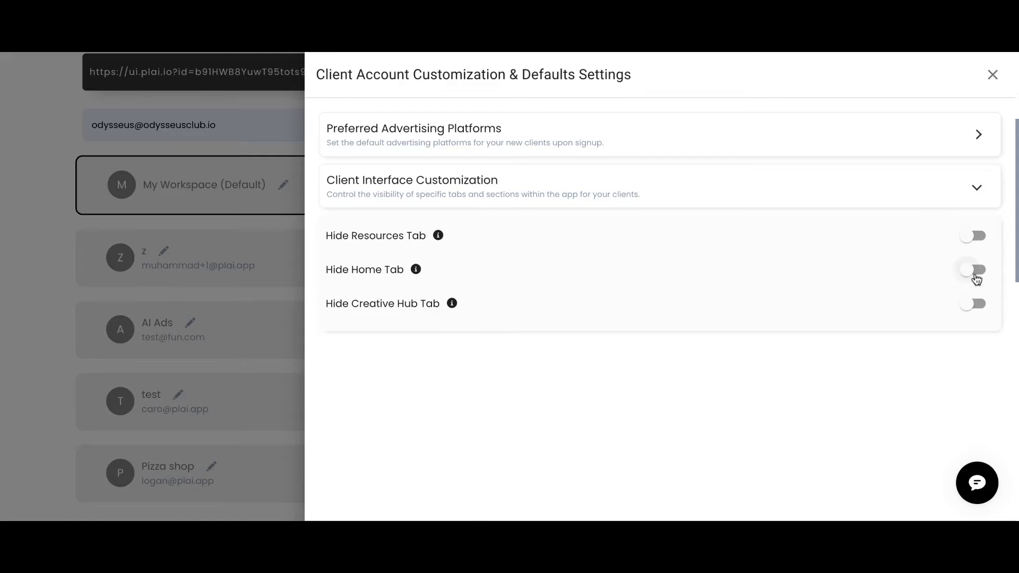
pyautogui.click(992, 75)
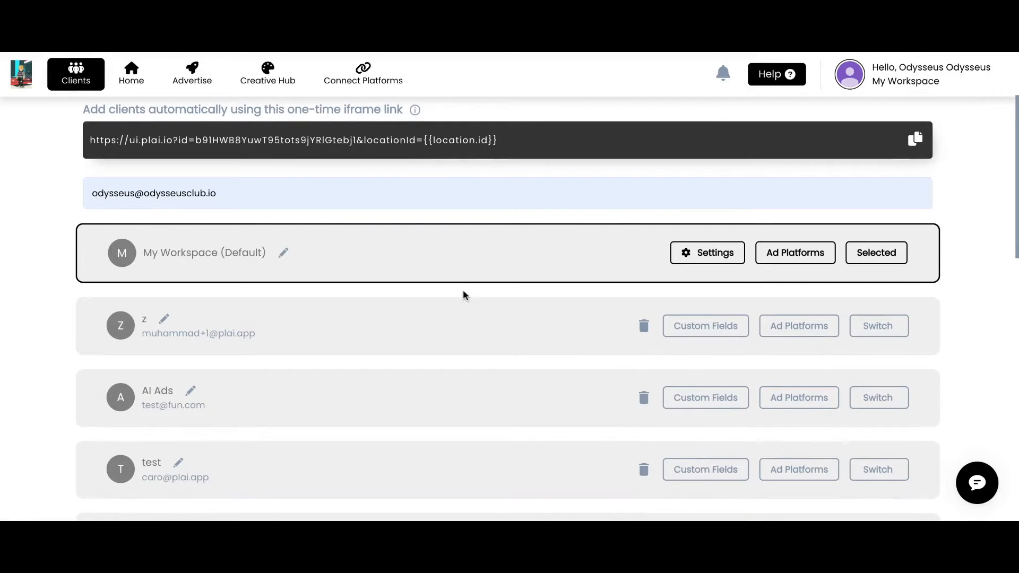
# Switch the active client to AI Ads.
pyautogui.scroll(-1, 476, 301)
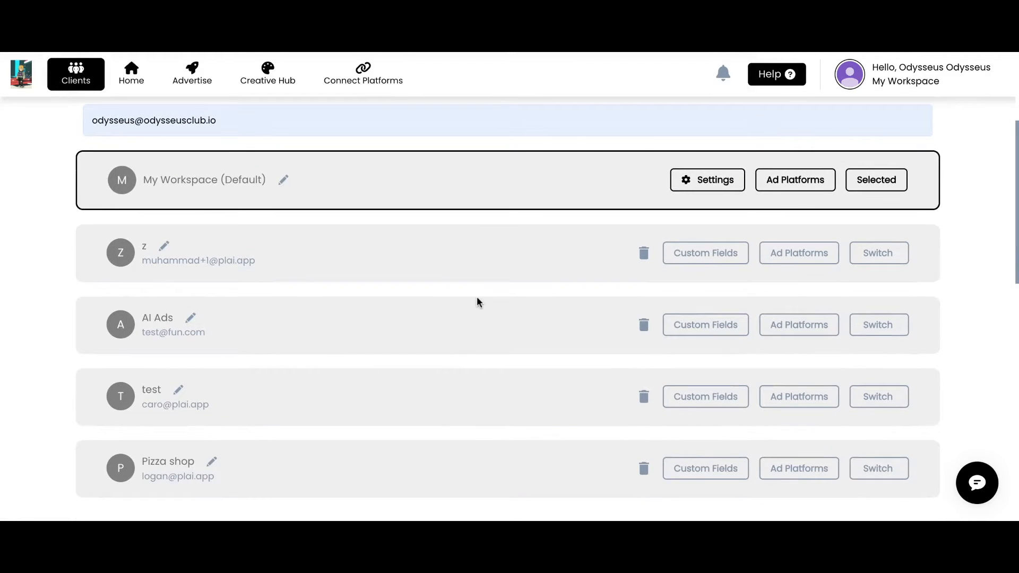
pyautogui.click(868, 332)
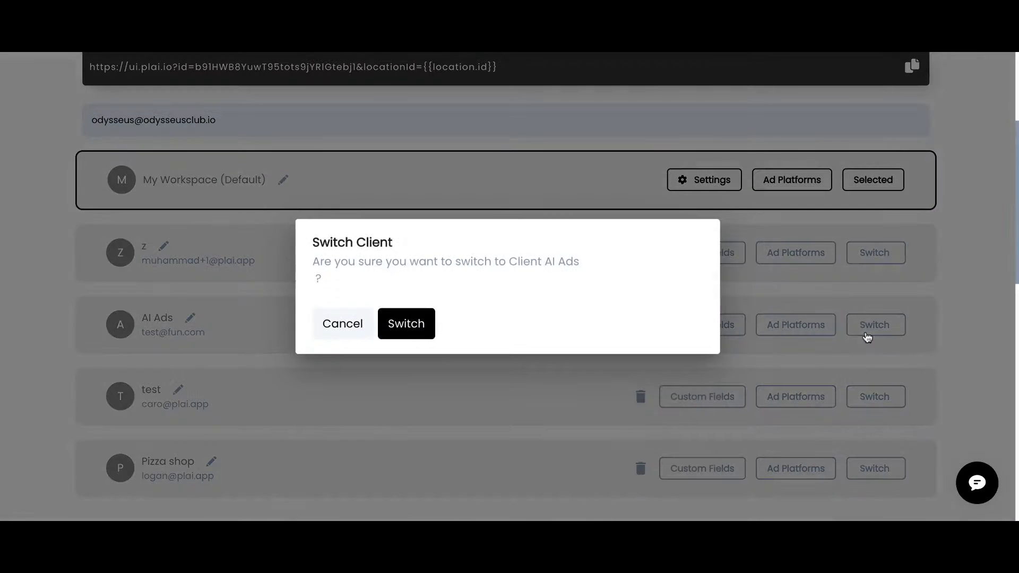
pyautogui.click(431, 322)
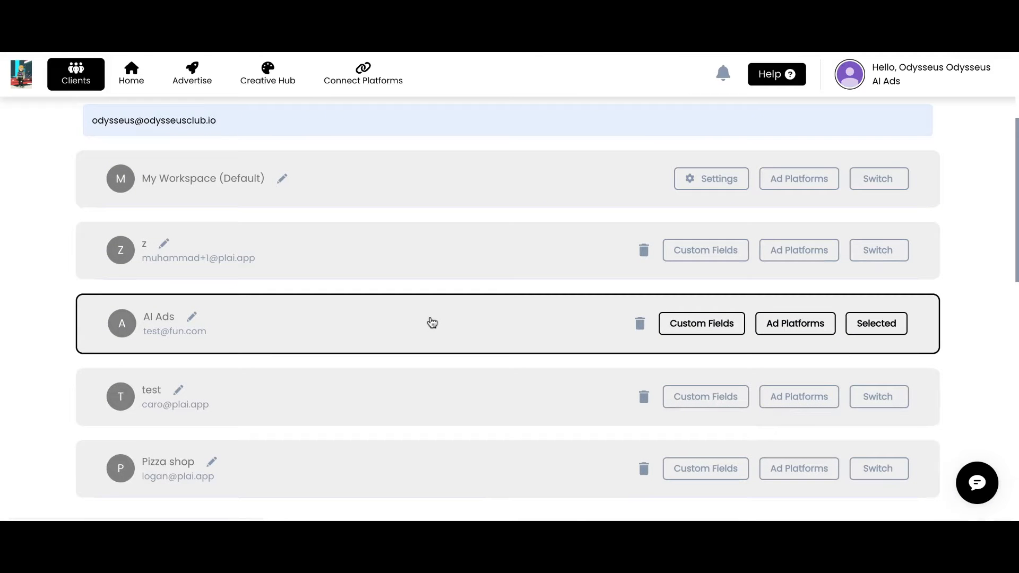
# Open the AI Ads client's platform connections and expand the Facebook and Instagram settings.
pyautogui.scroll(4, 431, 323)
pyautogui.click(364, 77)
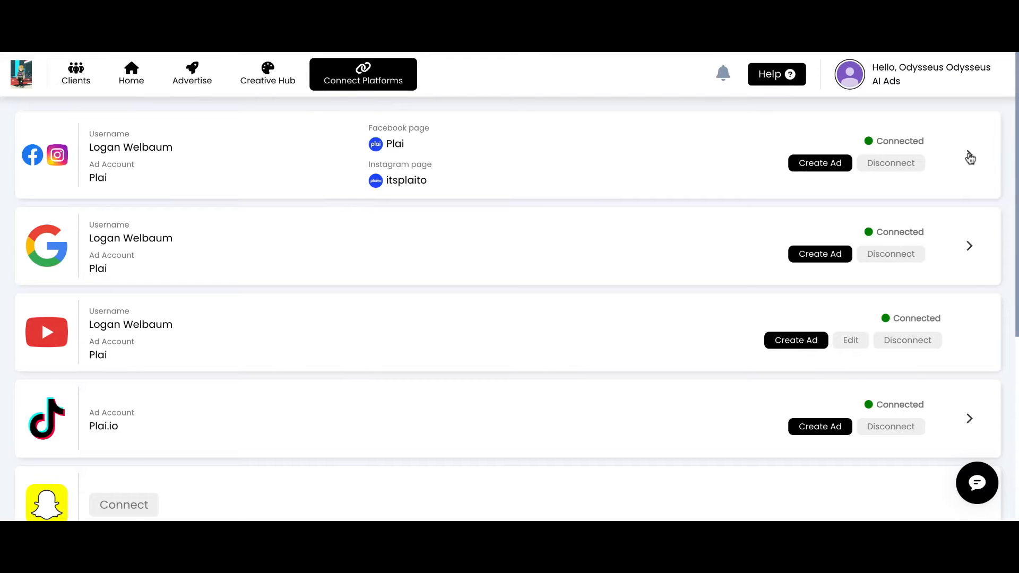
pyautogui.click(968, 156)
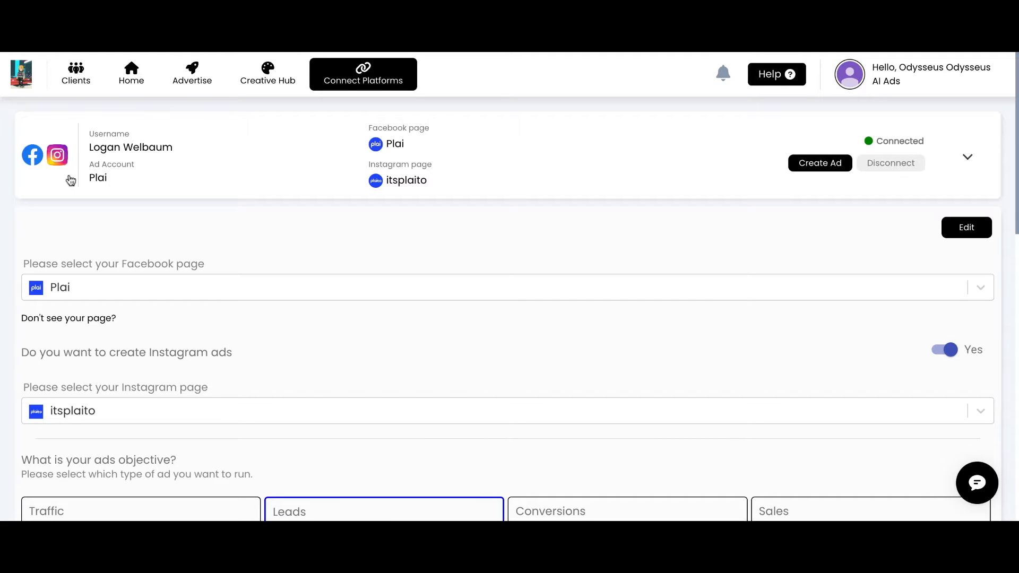
# Look through the other ad platform connections, then examine the Facebook page, Instagram page and ads objective settings.
pyautogui.scroll(-9, 70, 181)
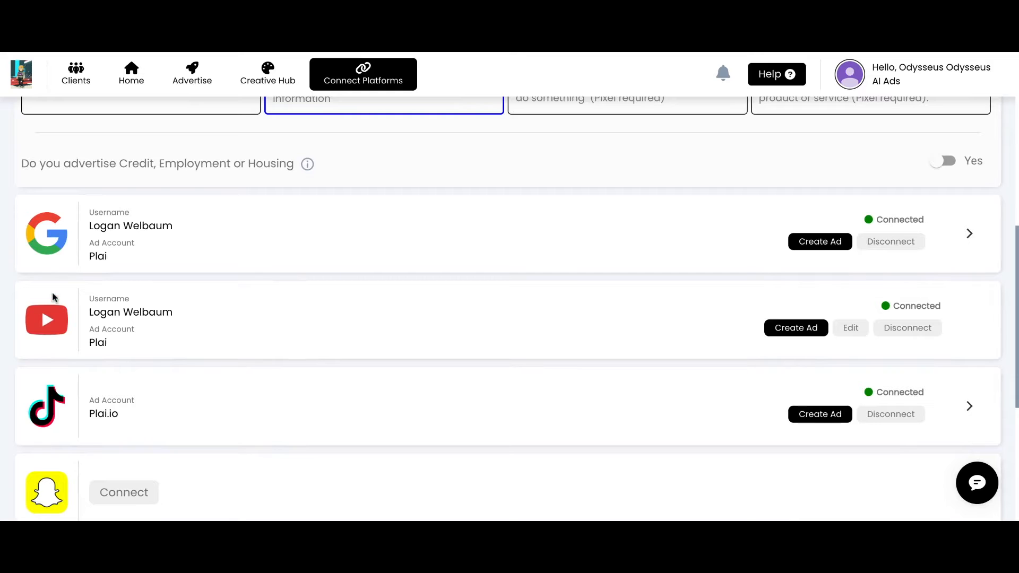
pyautogui.scroll(-4, 50, 342)
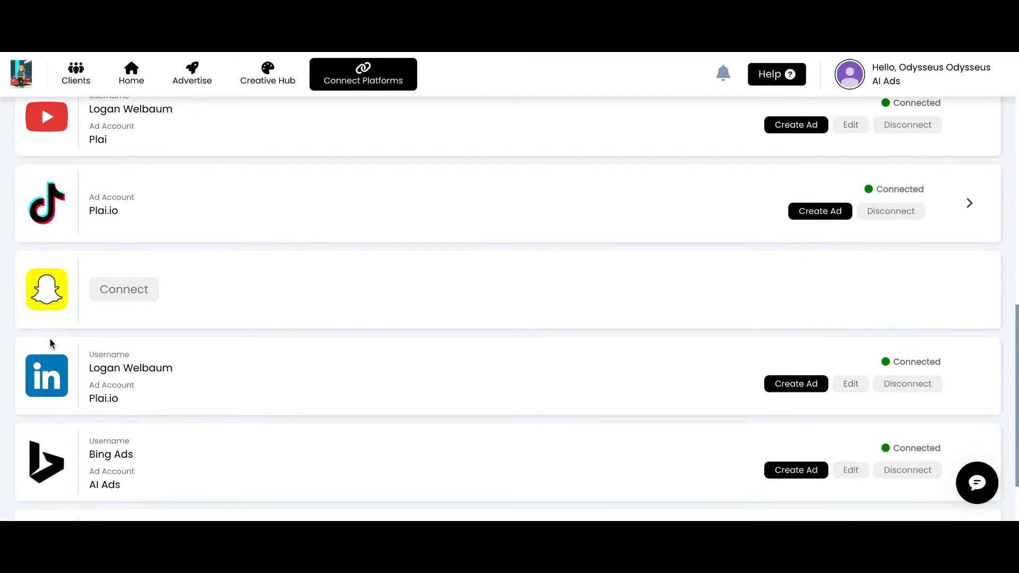
pyautogui.scroll(-1, 52, 343)
pyautogui.scroll(-2, 48, 361)
pyautogui.scroll(10, 45, 366)
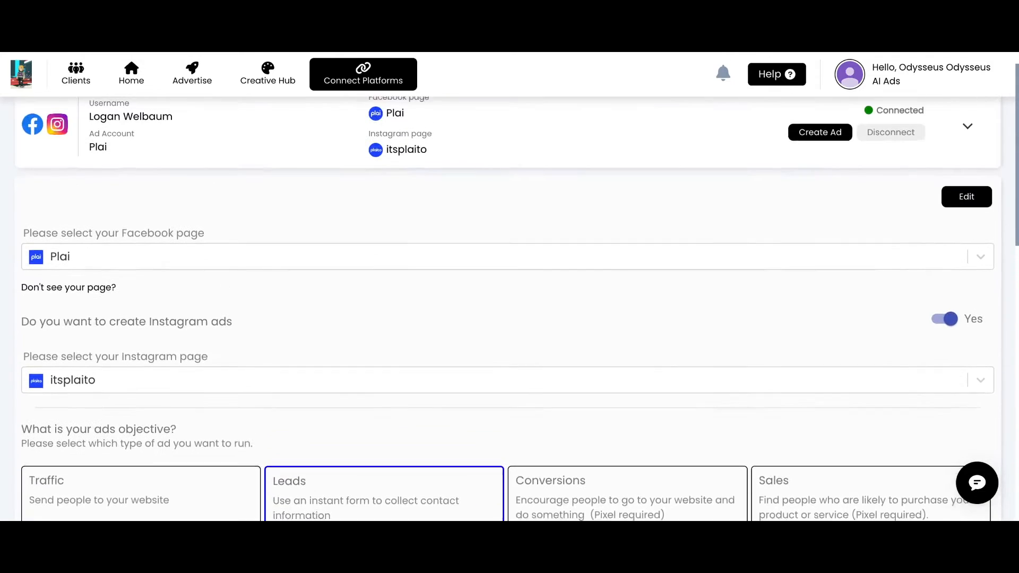
pyautogui.scroll(1, 509, 286)
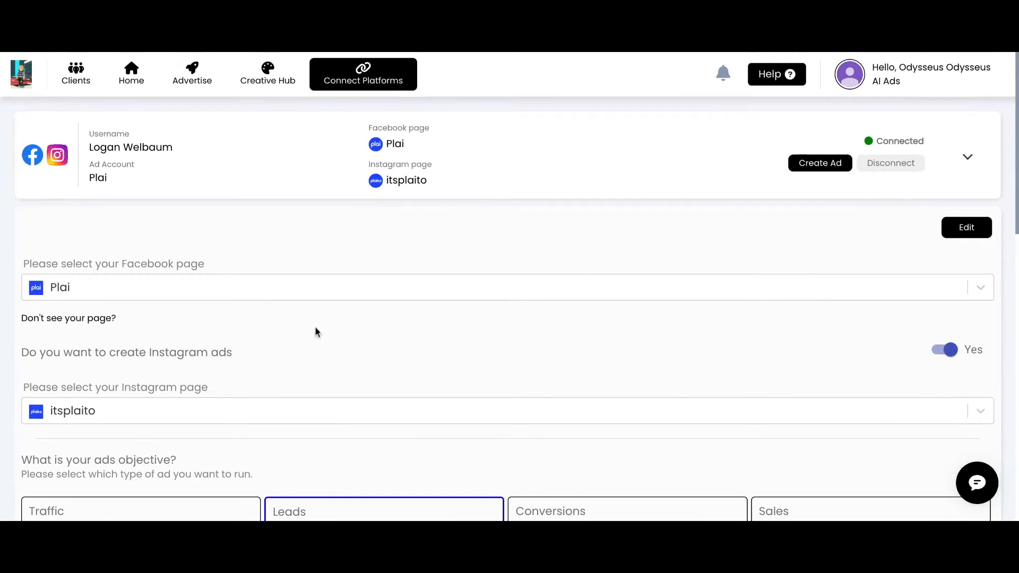
pyautogui.scroll(-1, 243, 331)
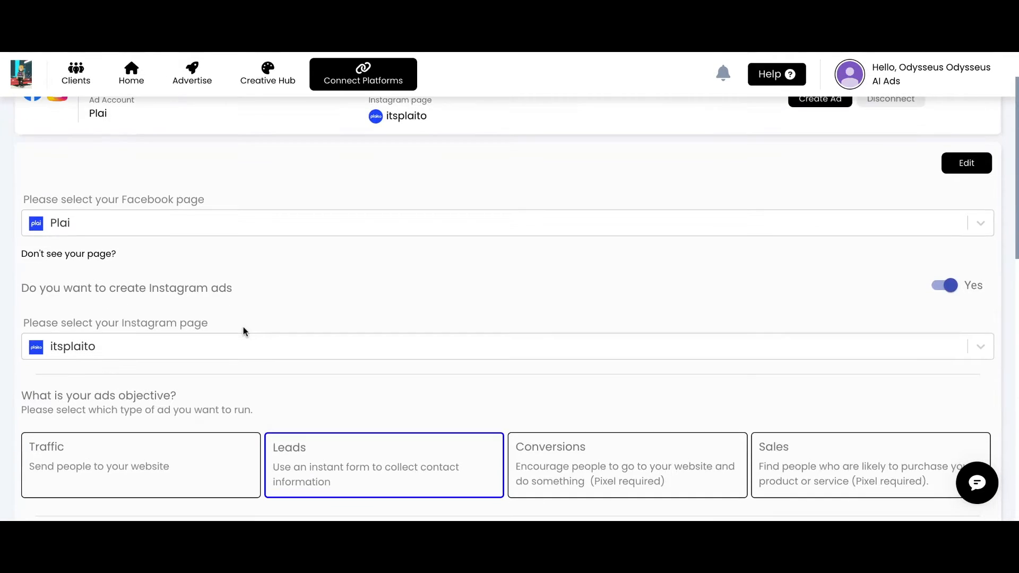
# Examine the Facebook ads objectives and the Credit, Employment or Housing categories by switching that option on briefly and off again.
pyautogui.scroll(-2, 205, 316)
pyautogui.scroll(-1, 206, 316)
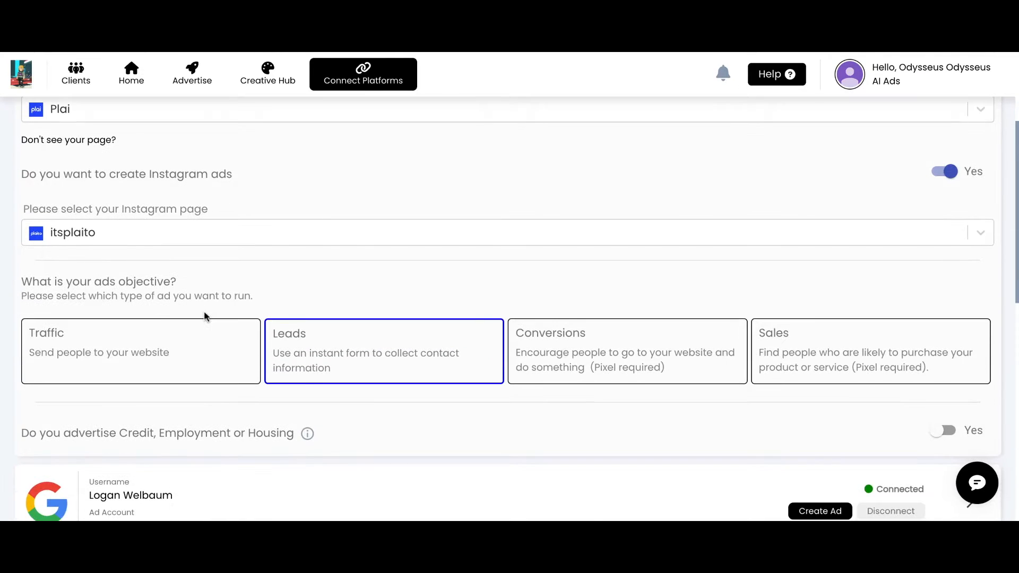
pyautogui.scroll(-1, 205, 316)
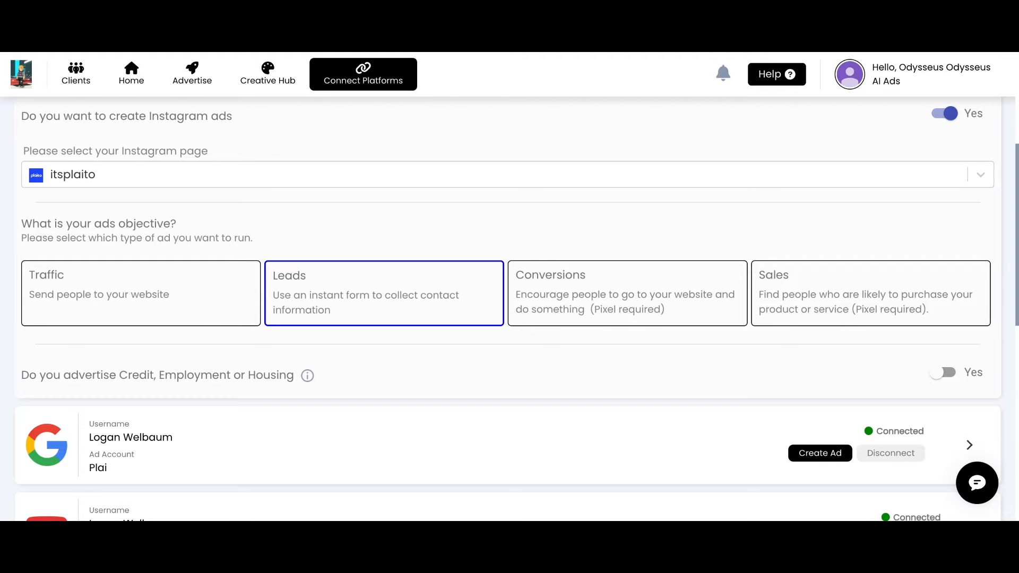
pyautogui.scroll(-1, 509, 310)
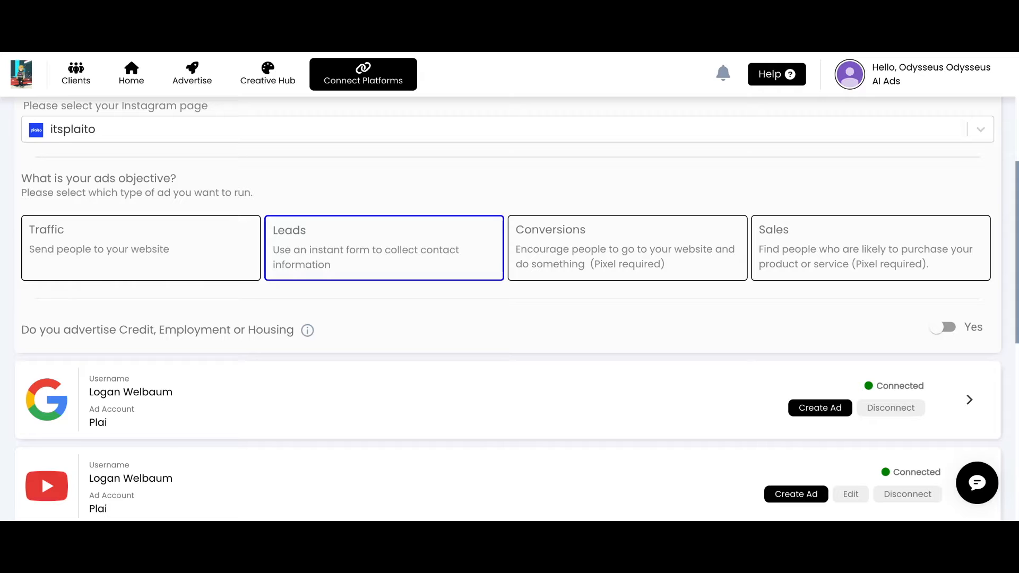
pyautogui.click(947, 328)
pyautogui.scroll(-1, 956, 336)
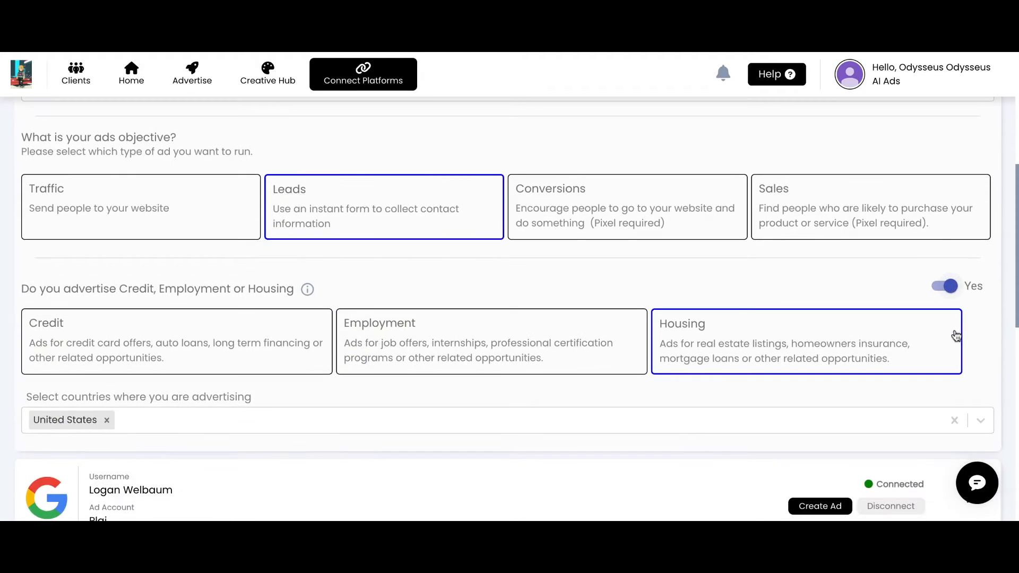
pyautogui.scroll(-1, 955, 336)
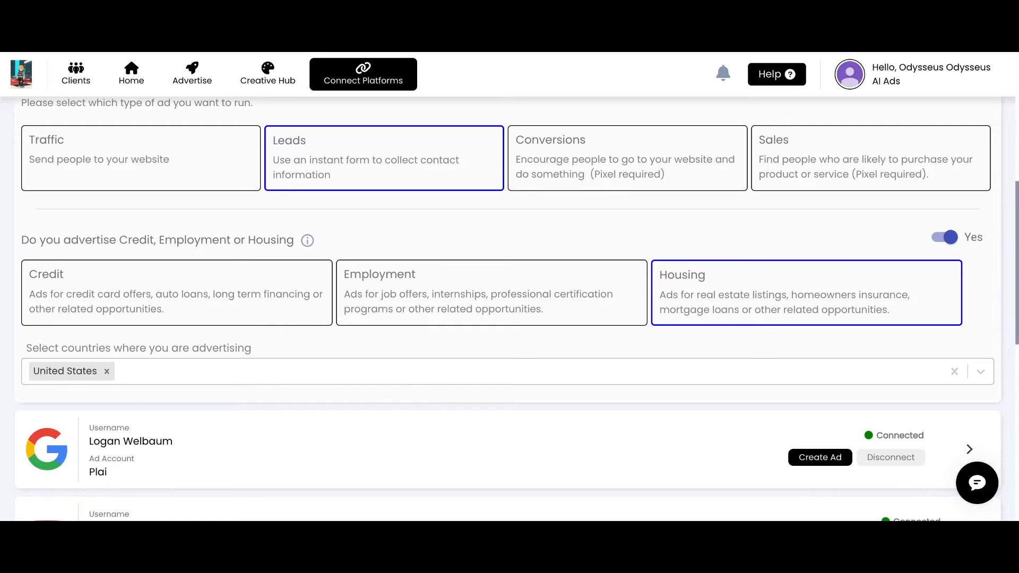
pyautogui.click(941, 249)
pyautogui.scroll(-1, 944, 252)
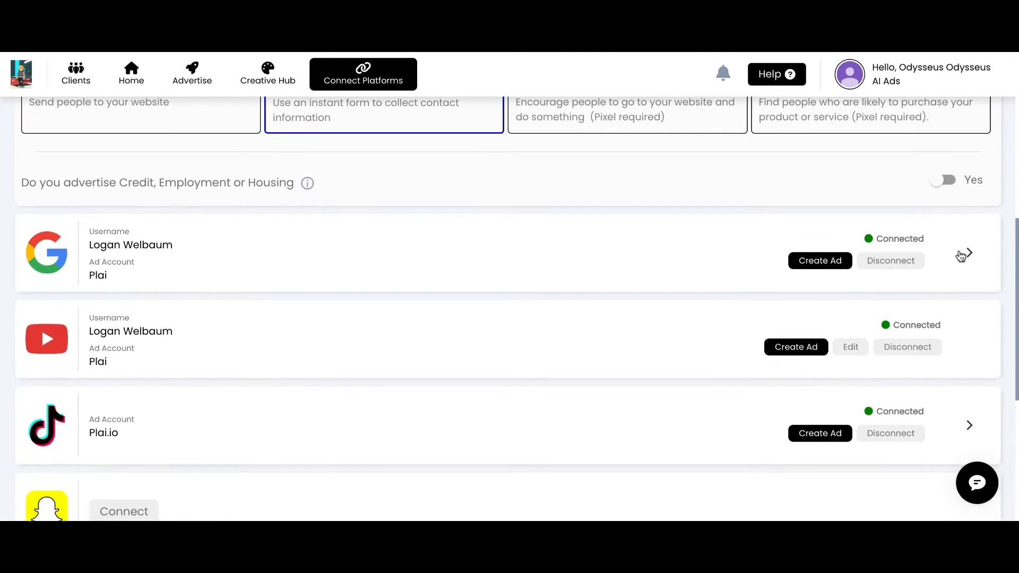
# Review the Google connection's ads objective and conversion goal settings, and collapse both the Google and the Facebook and Instagram settings.
pyautogui.click(969, 253)
pyautogui.scroll(-1, 615, 350)
pyautogui.scroll(-1, 610, 357)
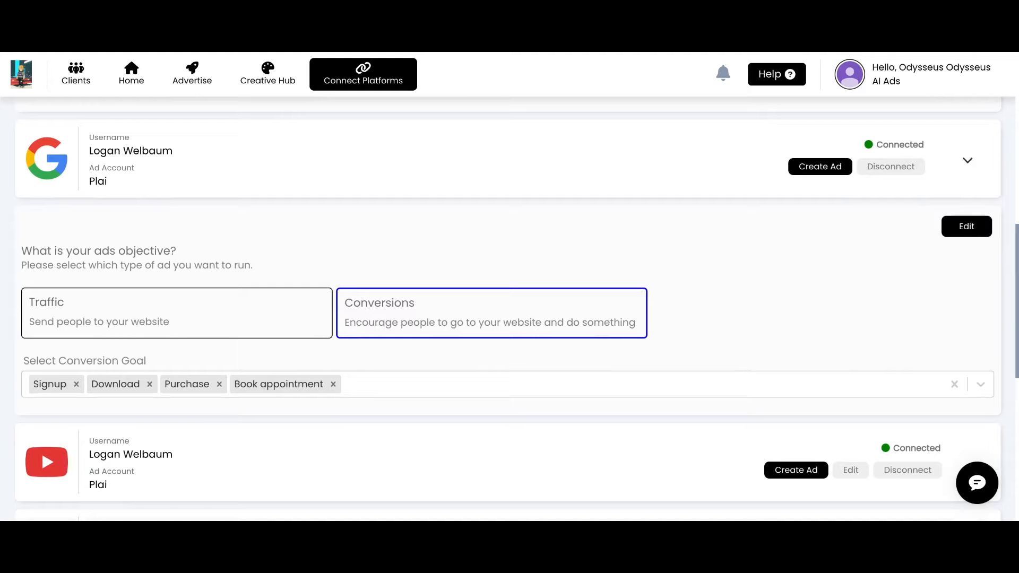
pyautogui.click(977, 167)
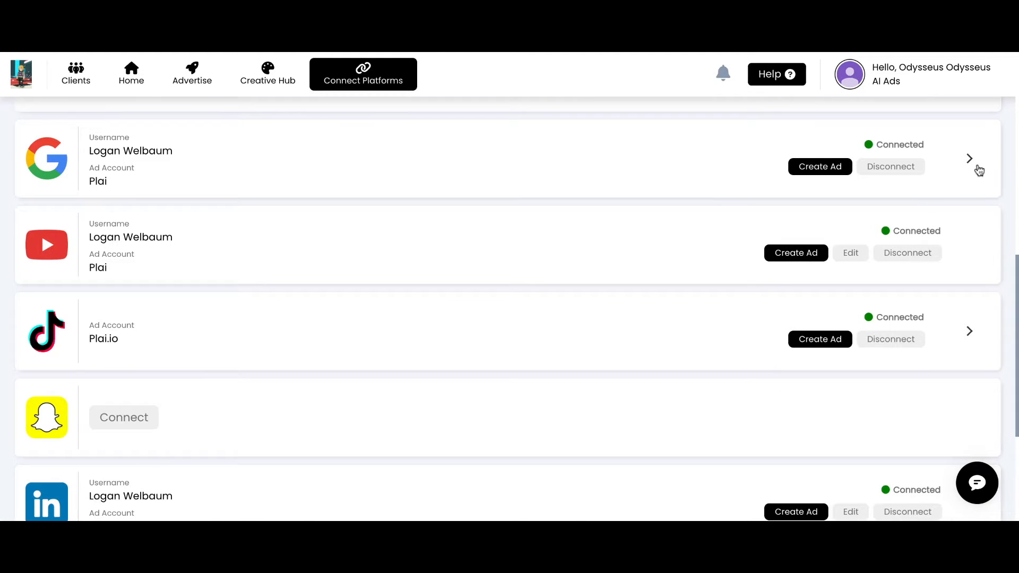
pyautogui.scroll(10, 978, 170)
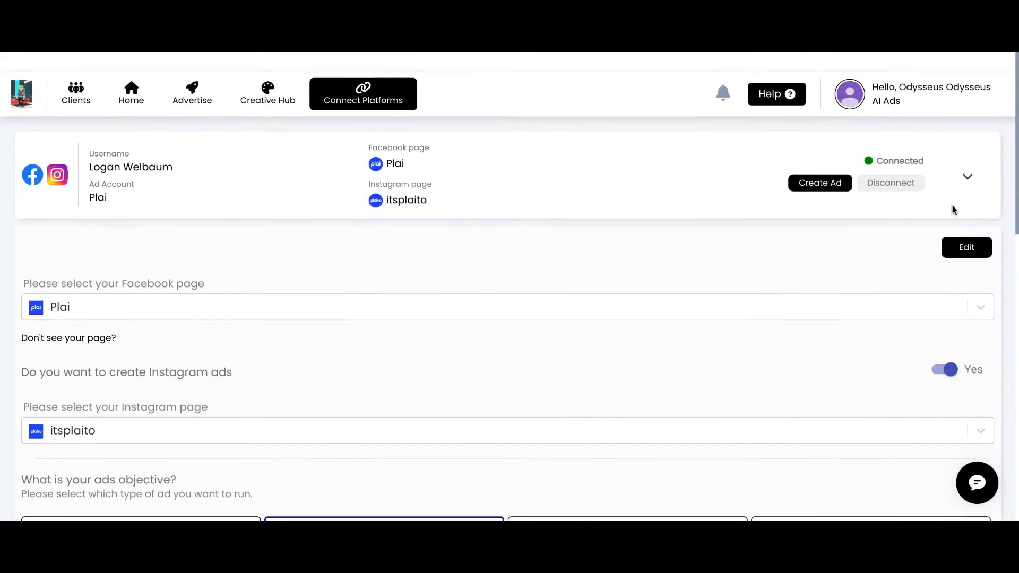
pyautogui.click(968, 162)
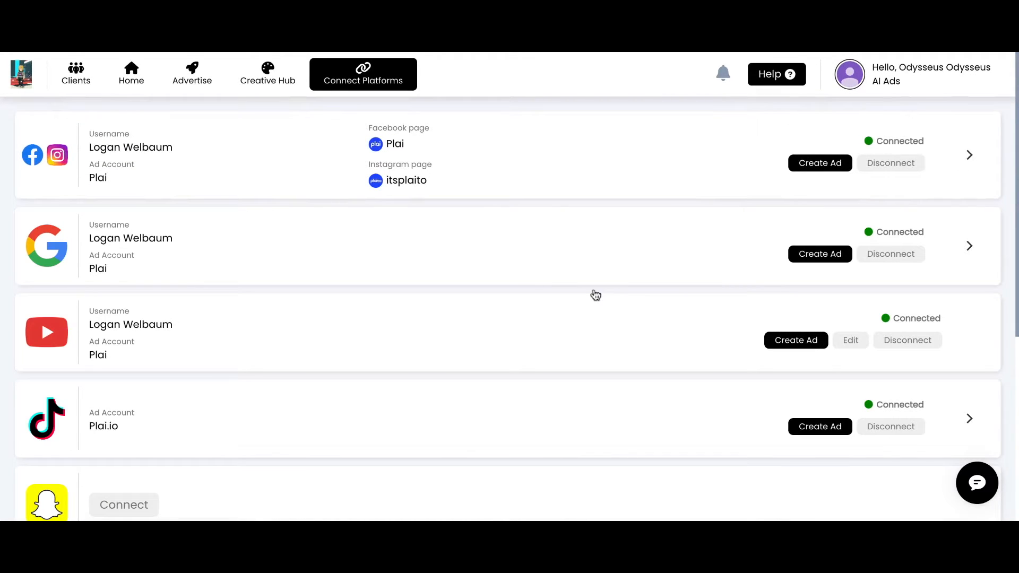
pyautogui.click(194, 72)
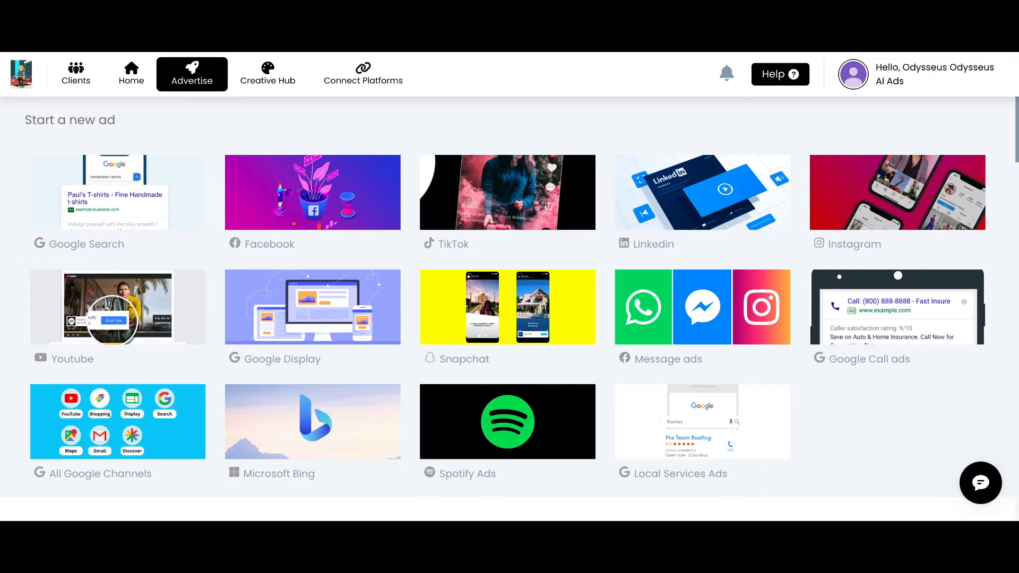
pyautogui.click(300, 175)
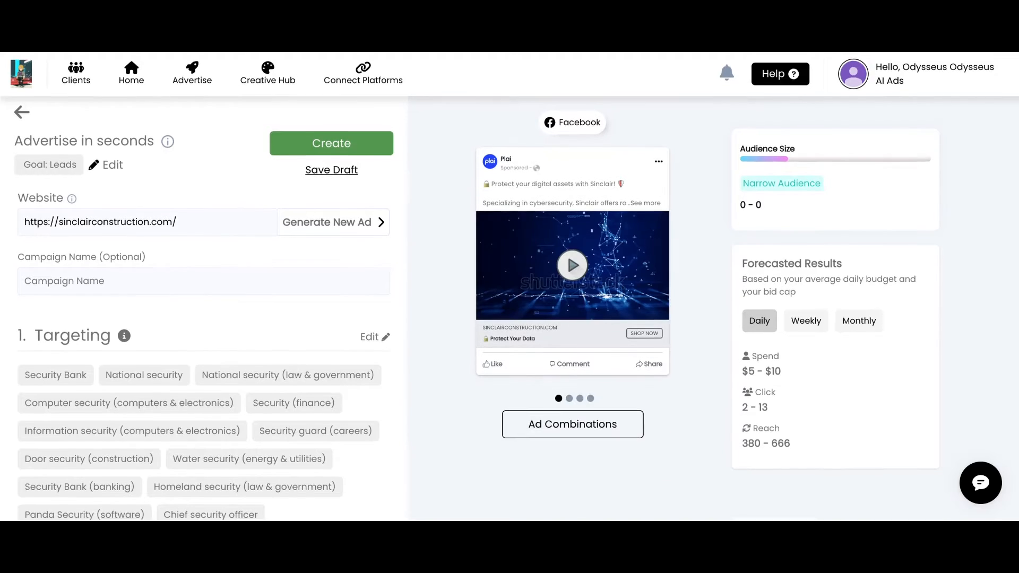
pyautogui.click(325, 224)
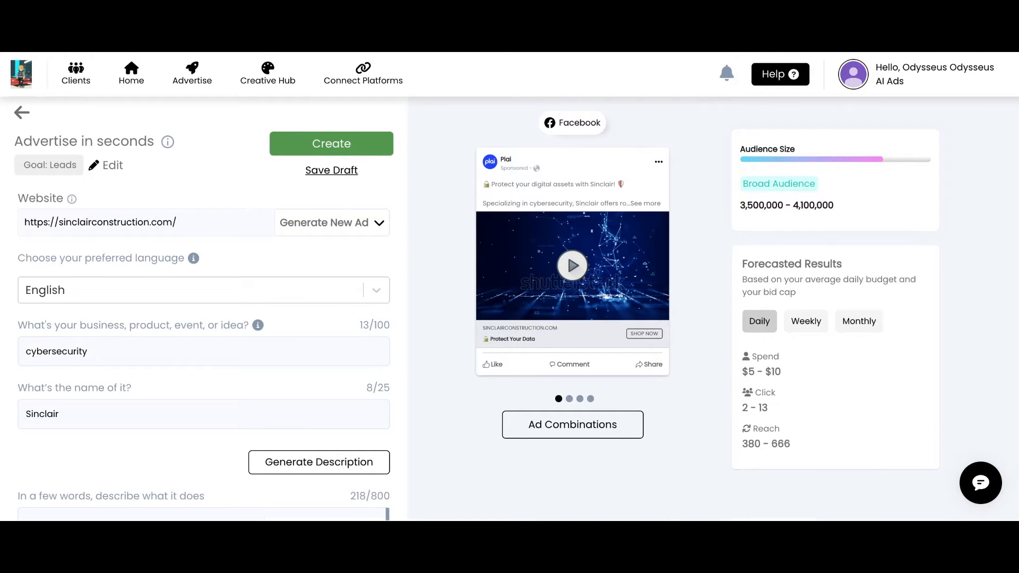
pyautogui.moveTo(210, 223); pyautogui.dragTo(3, 228)
pyautogui.write('https://landing.site/sf-real-estate/')
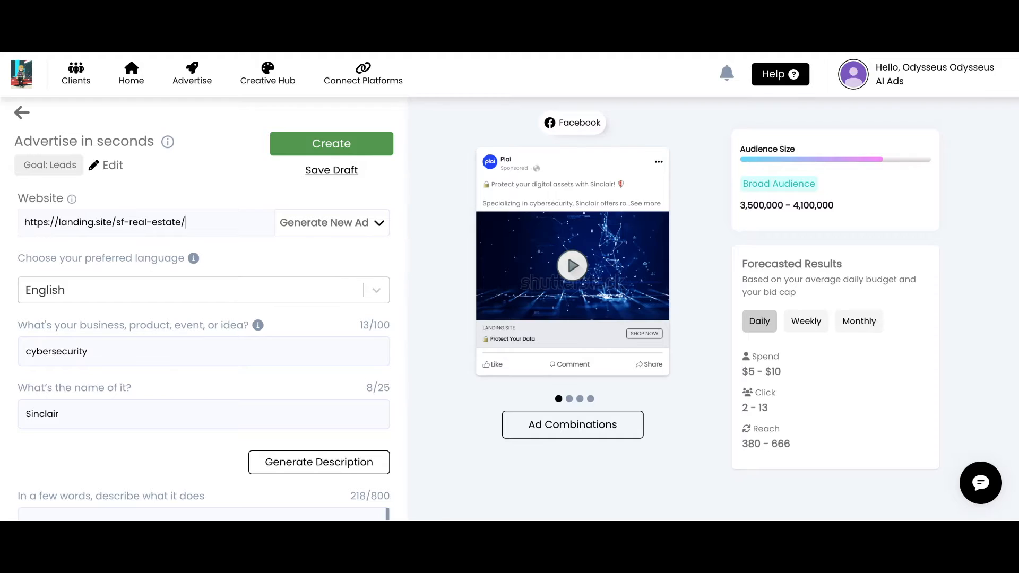
# Describe the business as "San Francisco Real Estate Agent" and name it "SF Real Estate".
pyautogui.moveTo(169, 355); pyautogui.dragTo(4, 326)
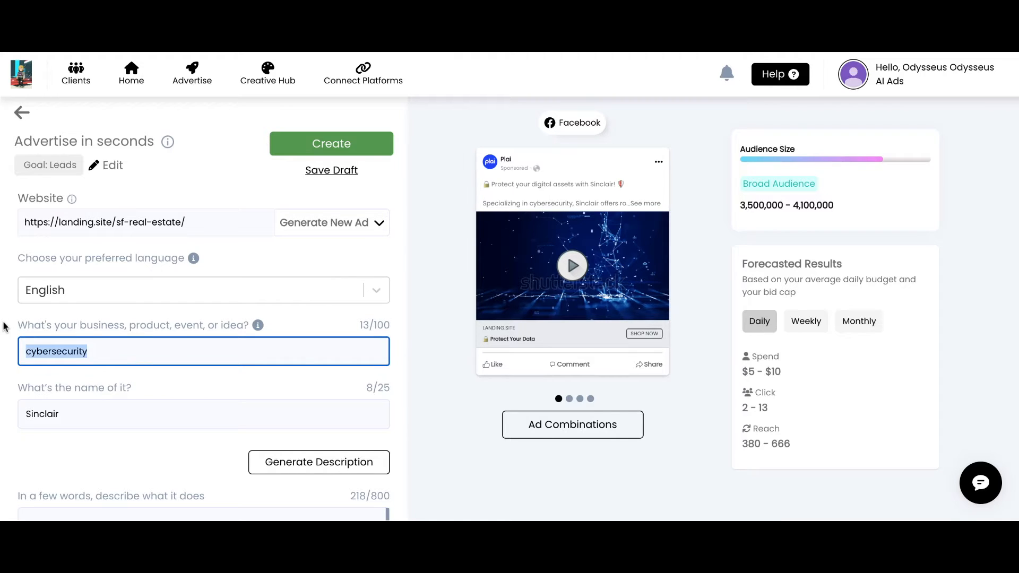
pyautogui.write('San Fra')
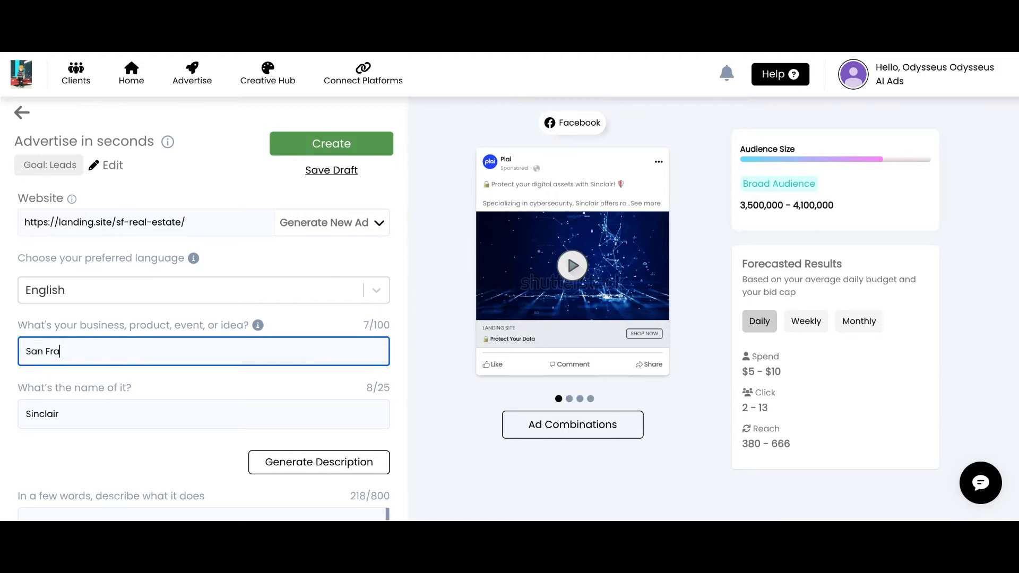
pyautogui.write('ncisco Real Estate Agent')
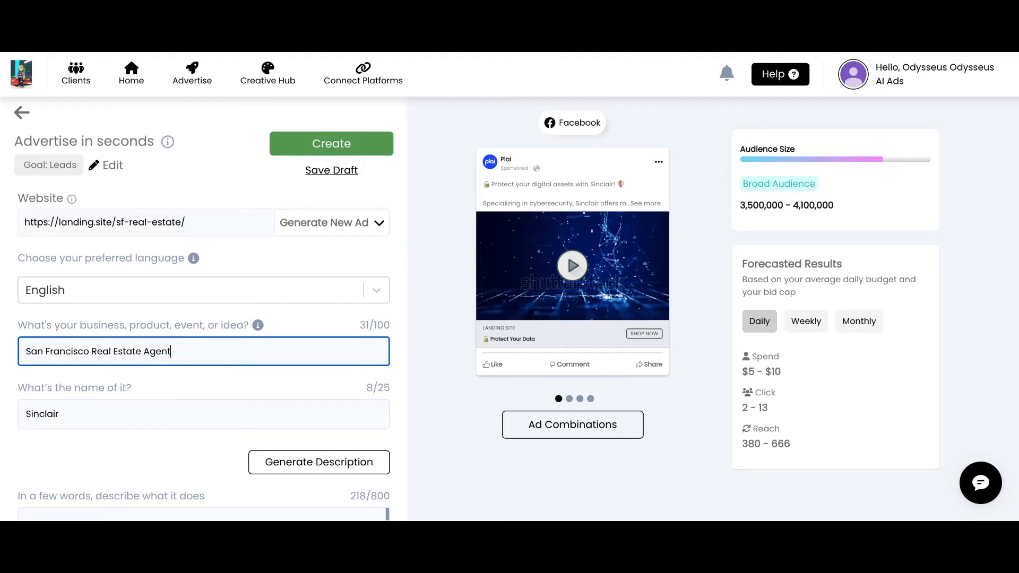
pyautogui.press('Tab')
pyautogui.press('BackSpace')
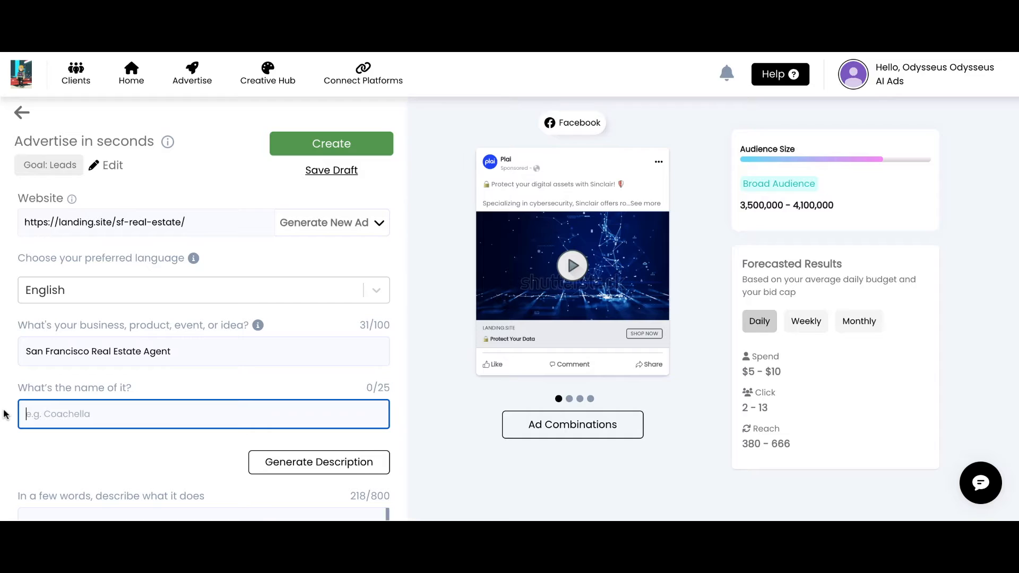
pyautogui.write('SF Real Estate')
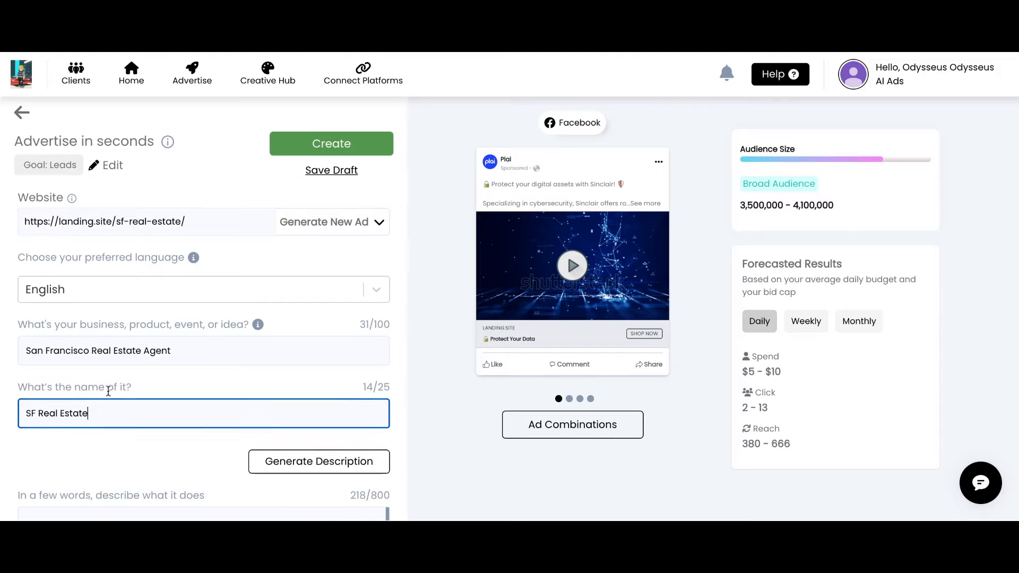
# Generate the business description for SF Real Estate and read through the resulting text.
pyautogui.scroll(-1, 124, 423)
pyautogui.click(323, 448)
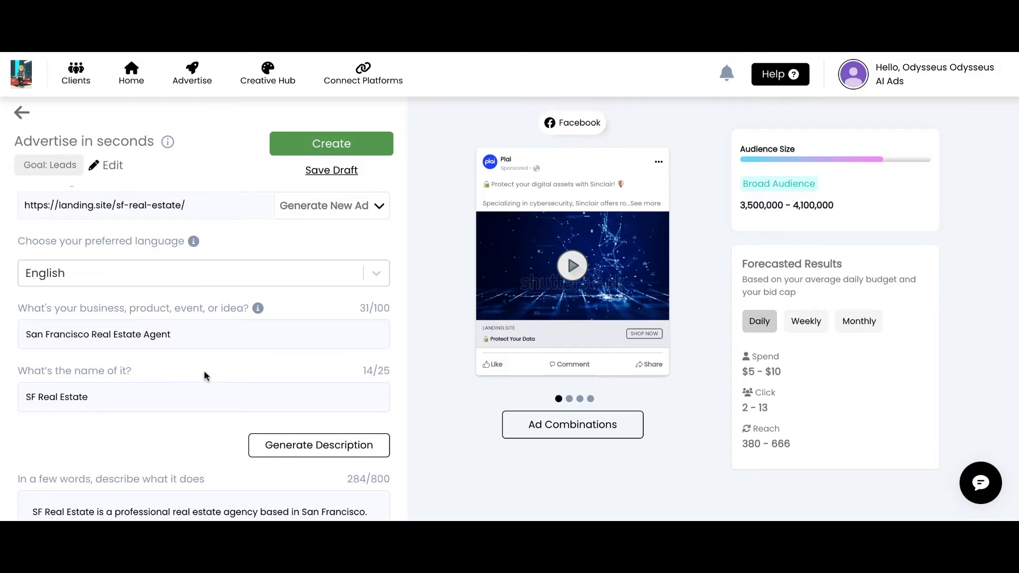
pyautogui.scroll(-3, 206, 371)
pyautogui.scroll(-1, 204, 377)
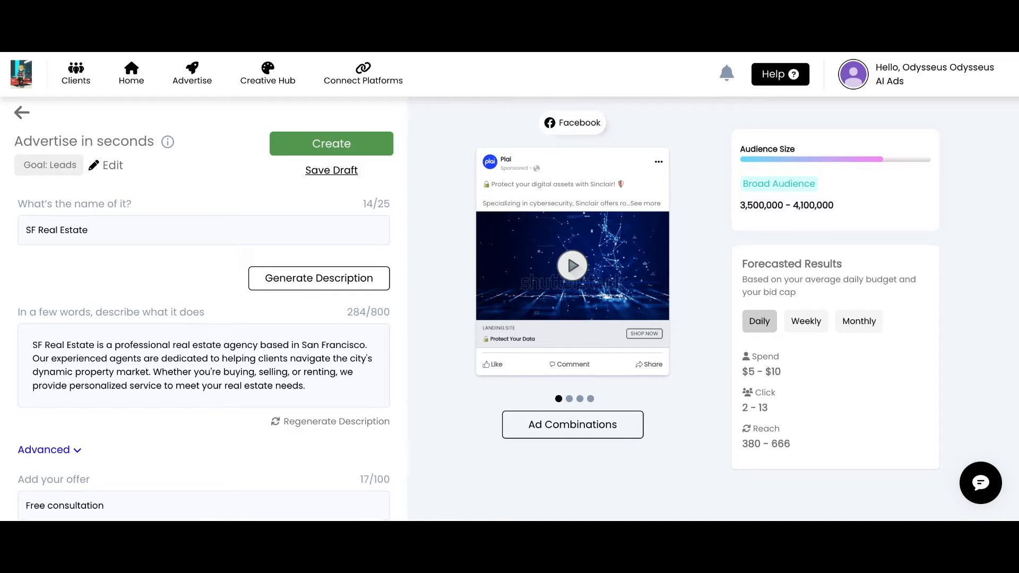
pyautogui.scroll(1, 132, 294)
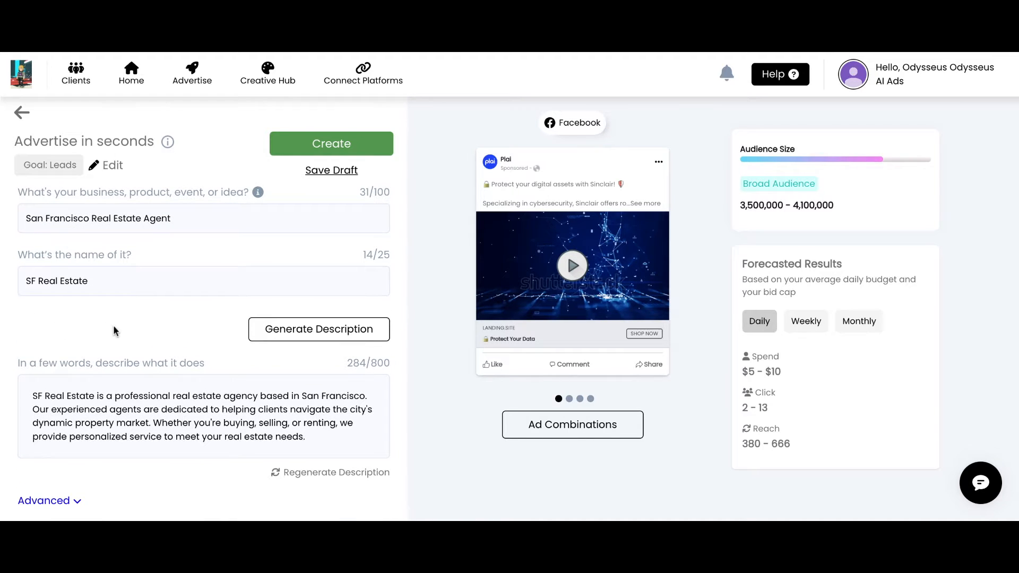
pyautogui.scroll(-2, 100, 396)
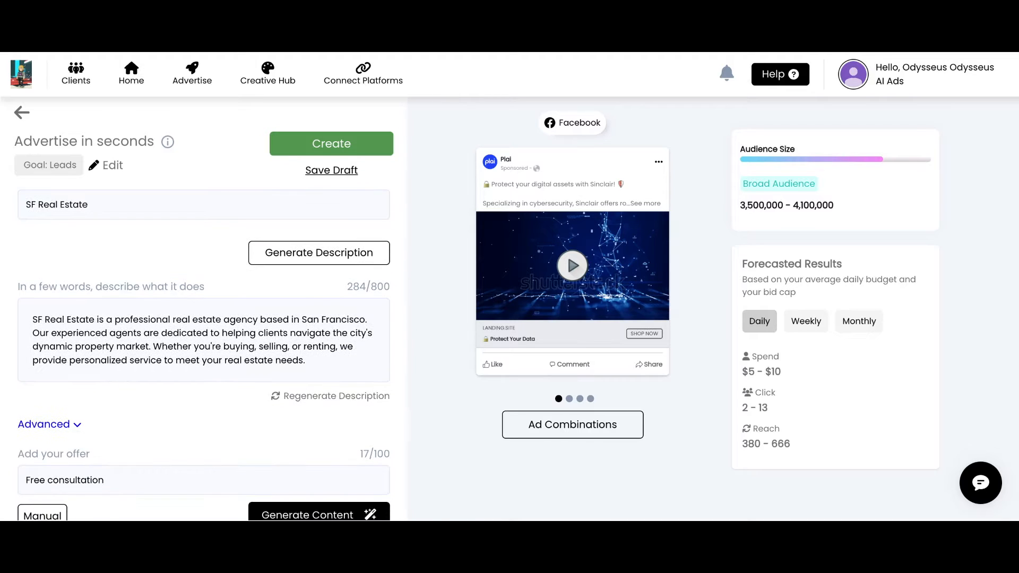
# Clear the "Free consultation" offer, collapse the advanced options and generate the ad content.
pyautogui.scroll(-1, 91, 432)
pyautogui.moveTo(133, 455); pyautogui.dragTo(15, 447)
pyautogui.press('BackSpace')
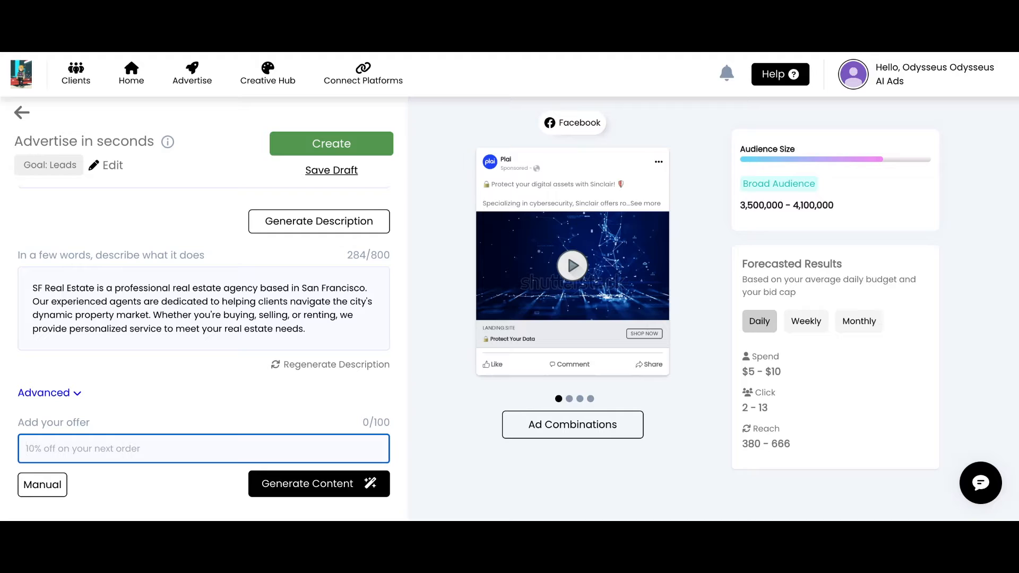
pyautogui.click(64, 400)
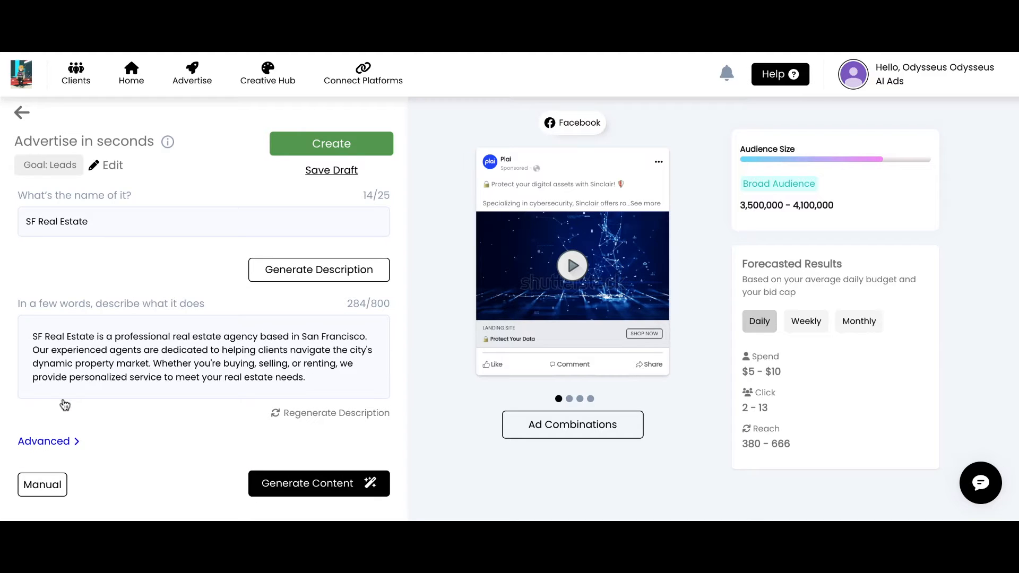
pyautogui.click(283, 490)
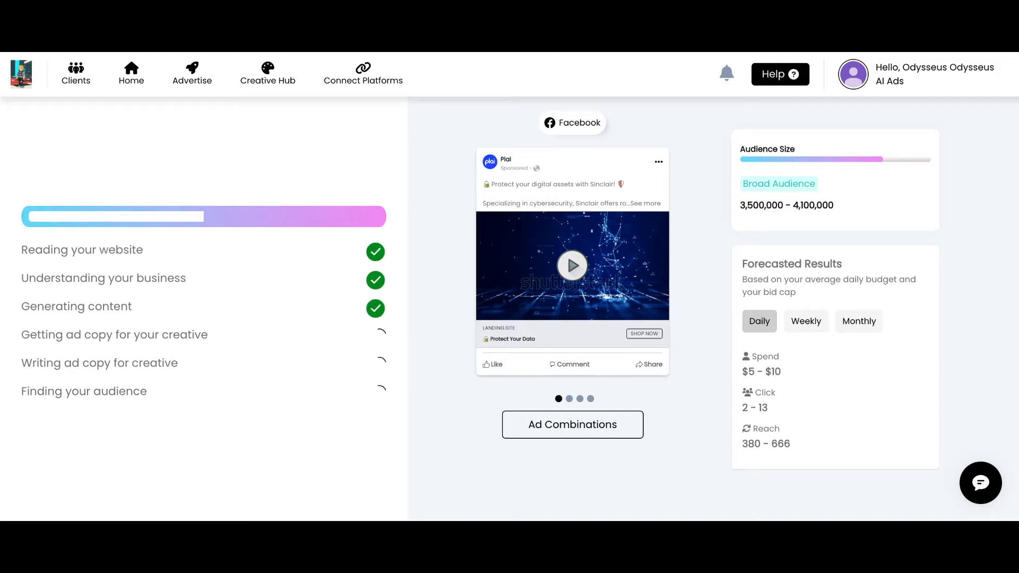
# Look through the generated feed ad combinations for the A/B test, and close the preview.
pyautogui.click(551, 427)
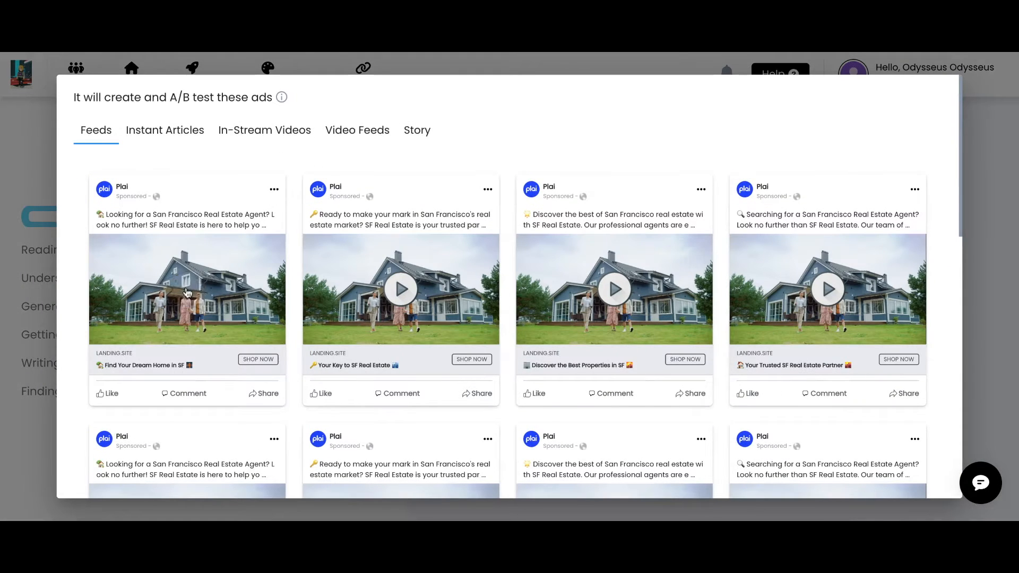
pyautogui.scroll(-4, 409, 280)
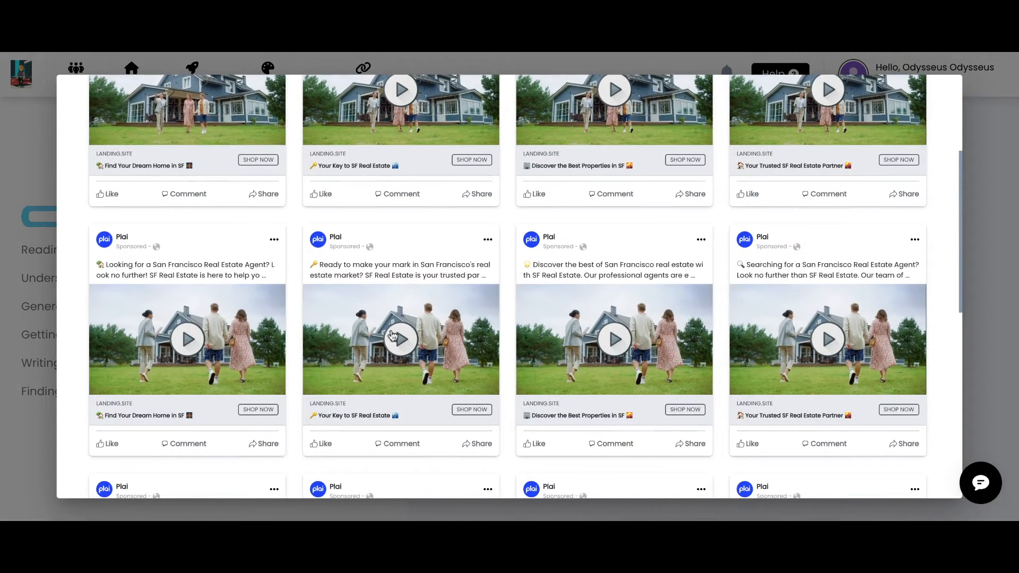
pyautogui.scroll(-5, 396, 340)
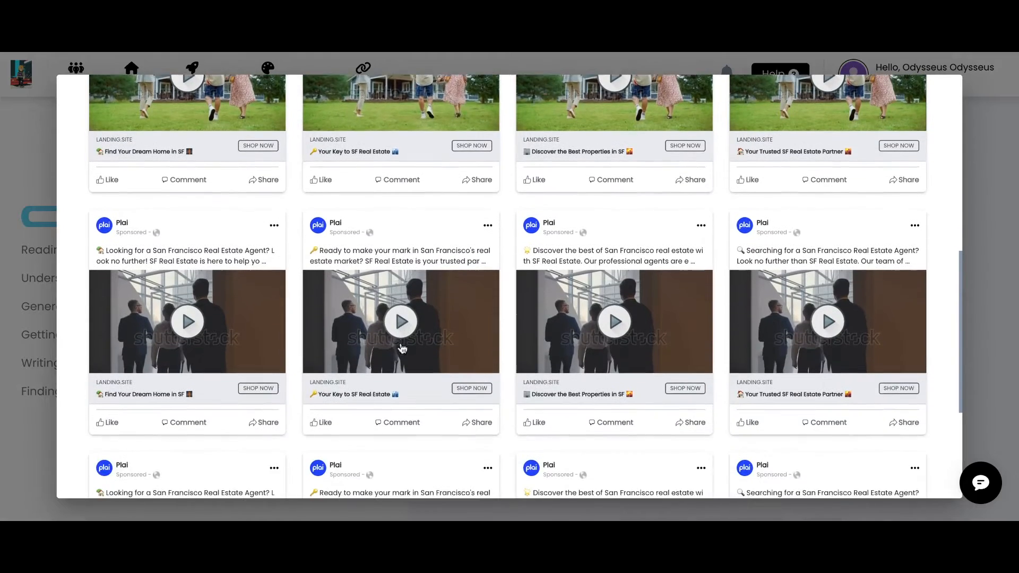
pyautogui.scroll(-3, 402, 345)
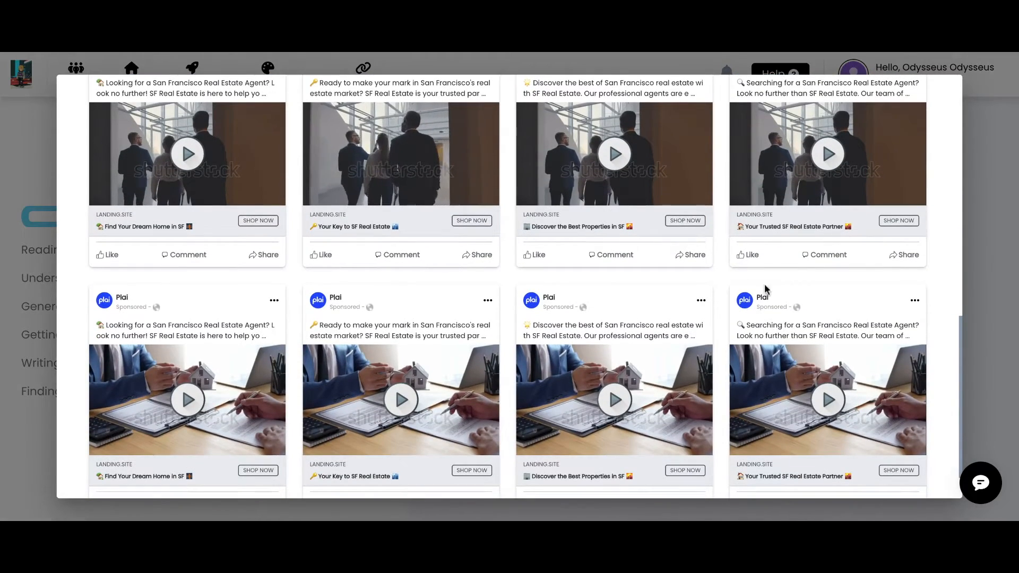
pyautogui.click(973, 303)
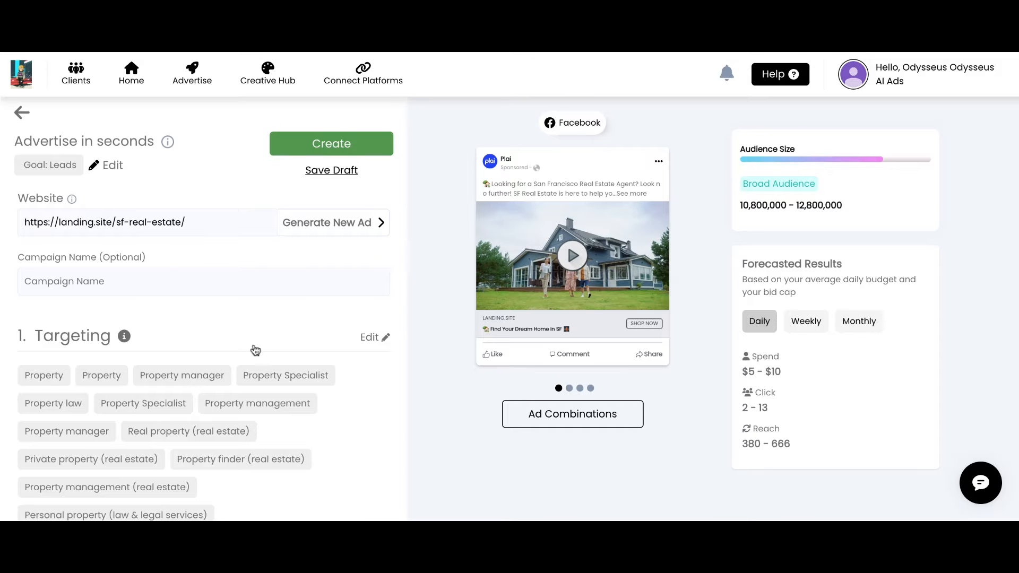
# Review the generated Facebook ad's targeting, locations, video creative, primary texts, leads form options and daily budget.
pyautogui.scroll(-3, 340, 386)
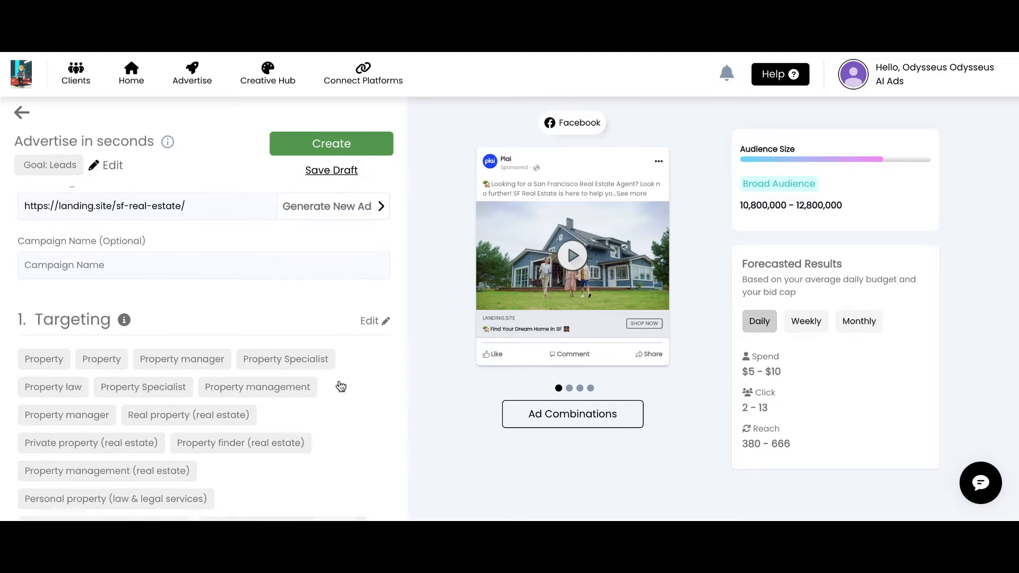
pyautogui.scroll(-10, 204, 350)
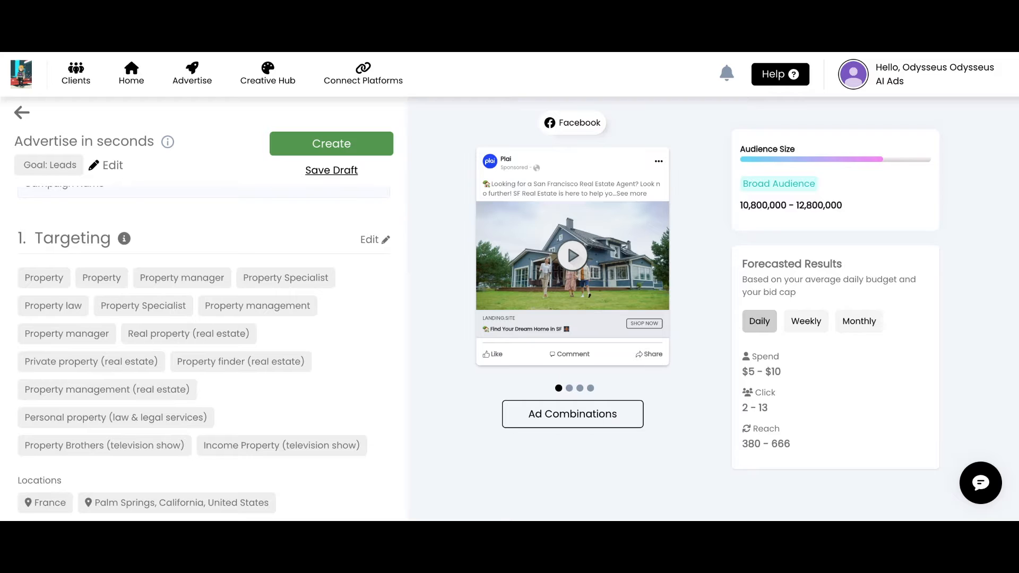
pyautogui.scroll(-10, 203, 350)
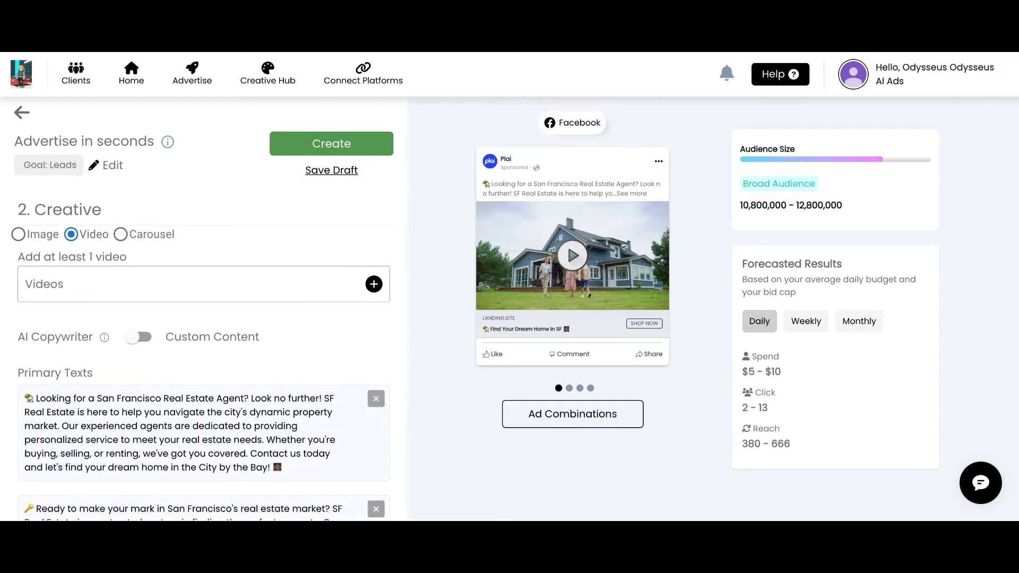
pyautogui.scroll(-20, 204, 350)
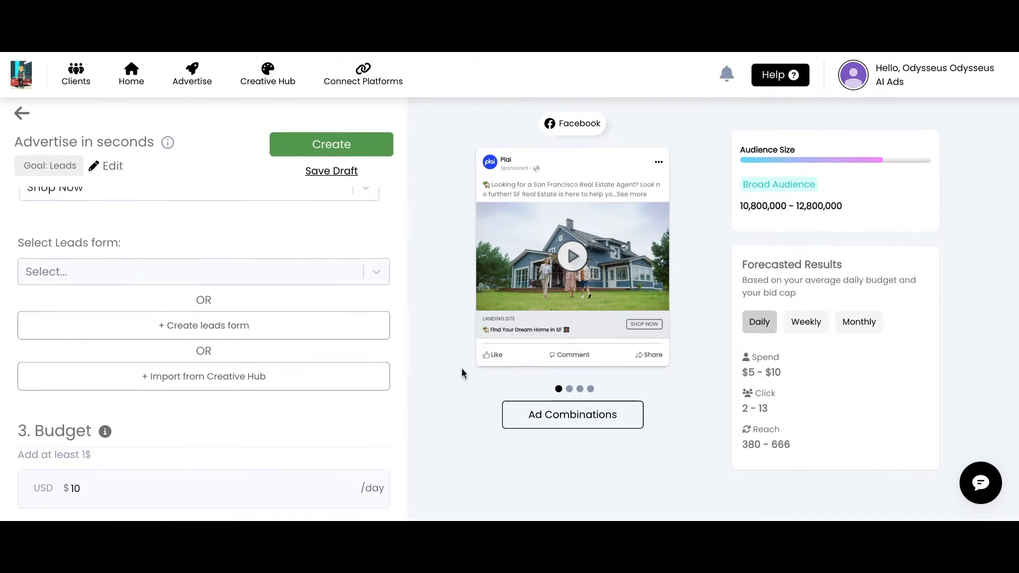
# Open the ad's targeting for editing and clear all selected interests, confirming the removal.
pyautogui.scroll(20, 394, 297)
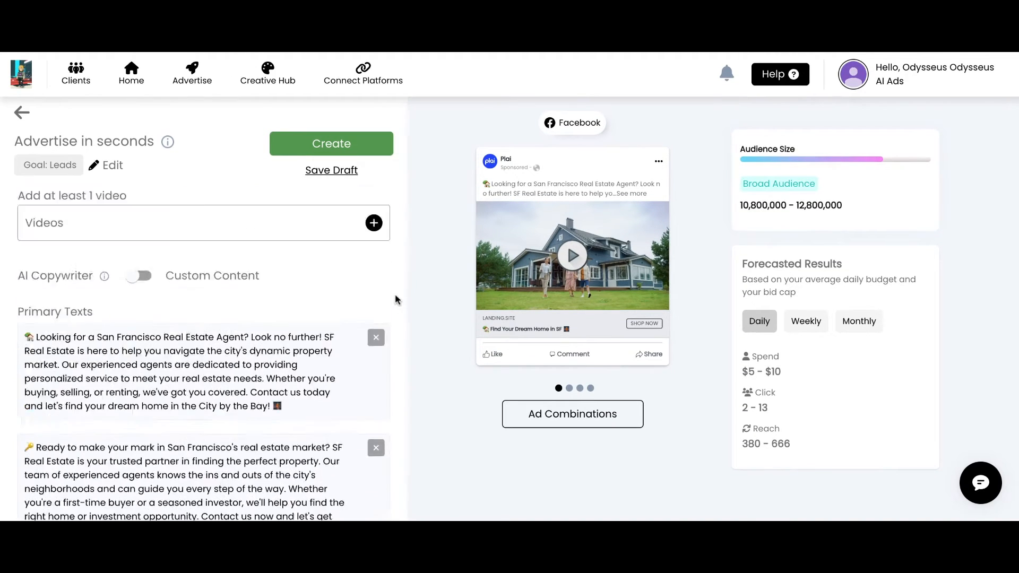
pyautogui.scroll(10, 395, 295)
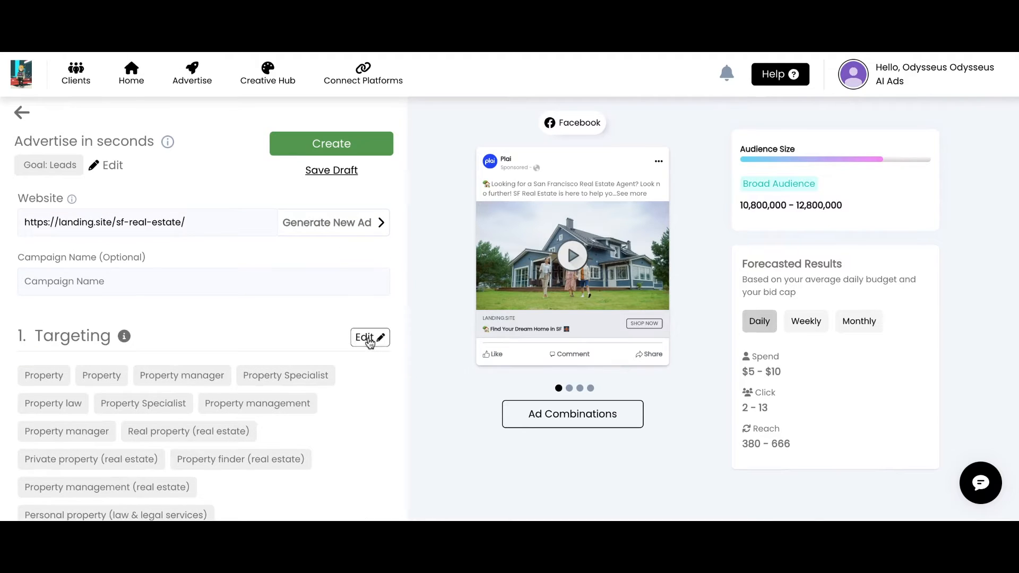
pyautogui.click(370, 339)
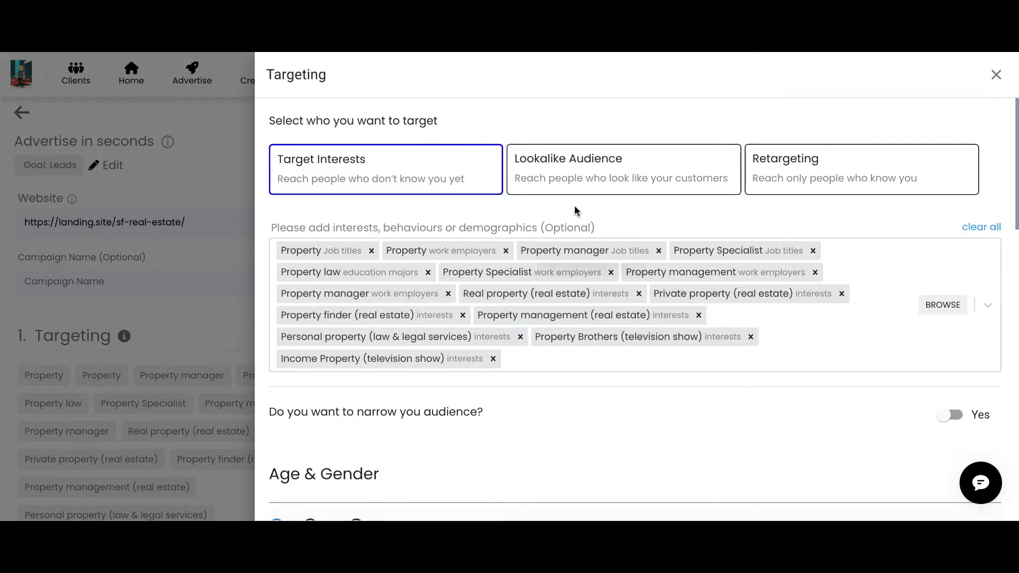
pyautogui.click(988, 229)
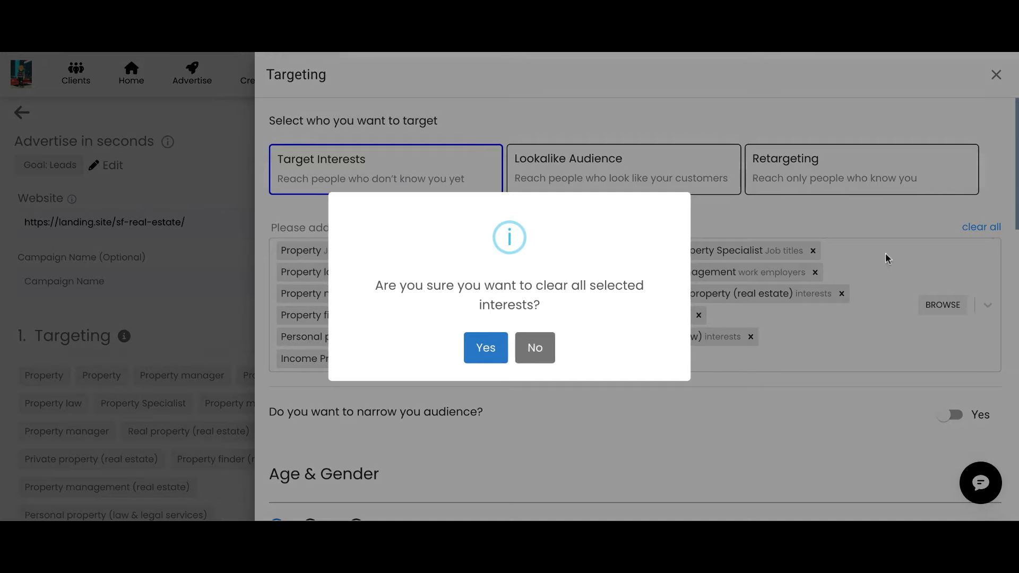
pyautogui.click(485, 351)
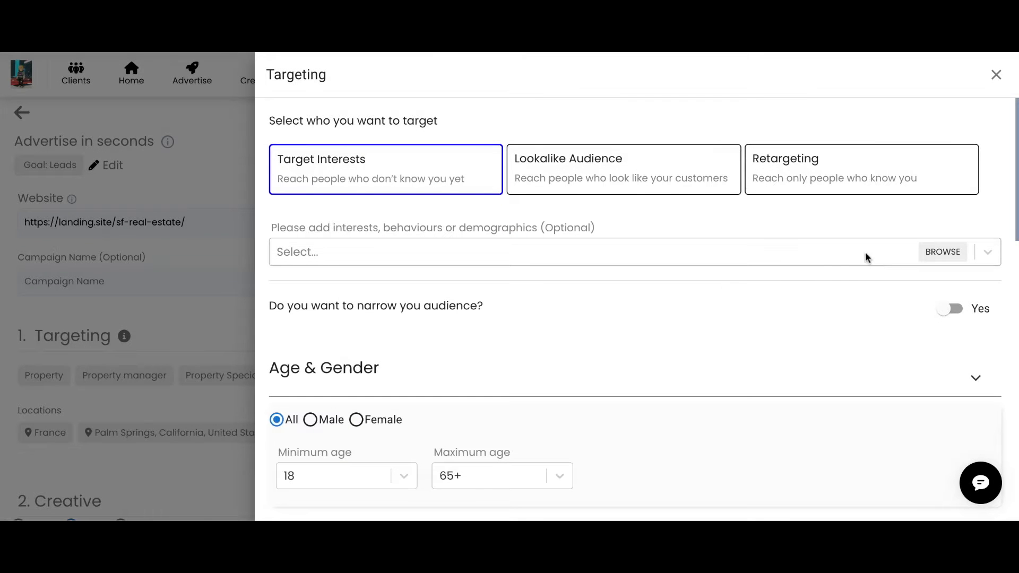
# Search the interests for "facebook", add the Facebook Page admins behavior as the target, and clear the leftover search text.
pyautogui.click(609, 251)
pyautogui.write('facebook')
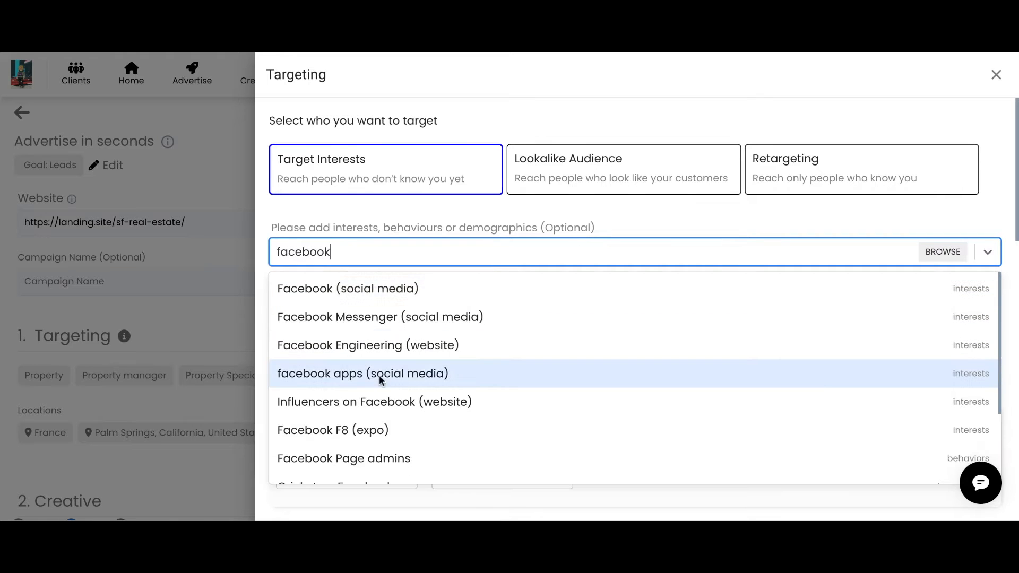
pyautogui.click(378, 459)
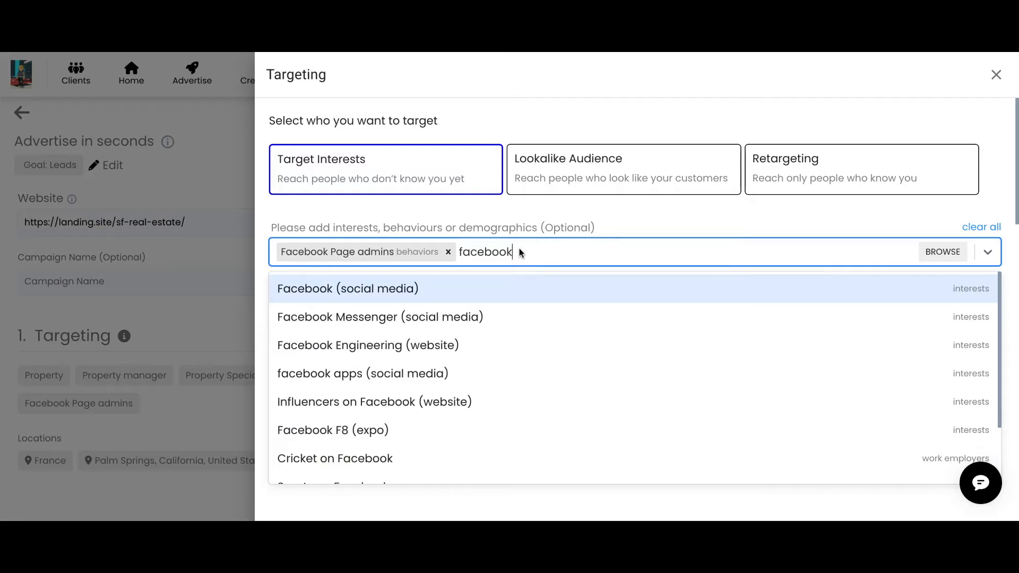
pyautogui.press('BackSpace')
pyautogui.press('BackSpace')
pyautogui.press('BackSpace')
pyautogui.press('BackSpace')
pyautogui.press('BackSpace')
pyautogui.press('BackSpace')
pyautogui.press('BackSpace')
pyautogui.press('BackSpace')
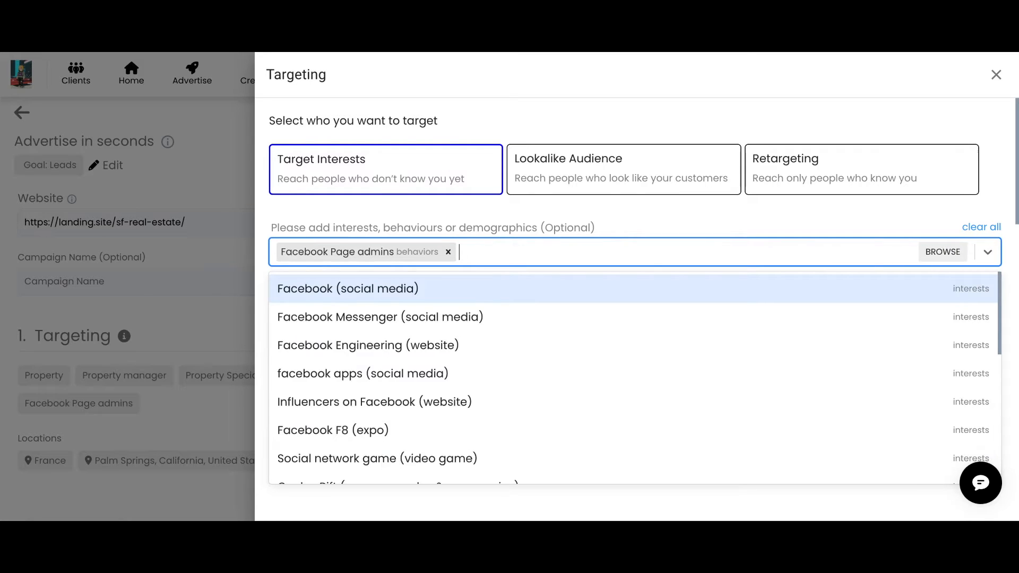
pyautogui.click(520, 213)
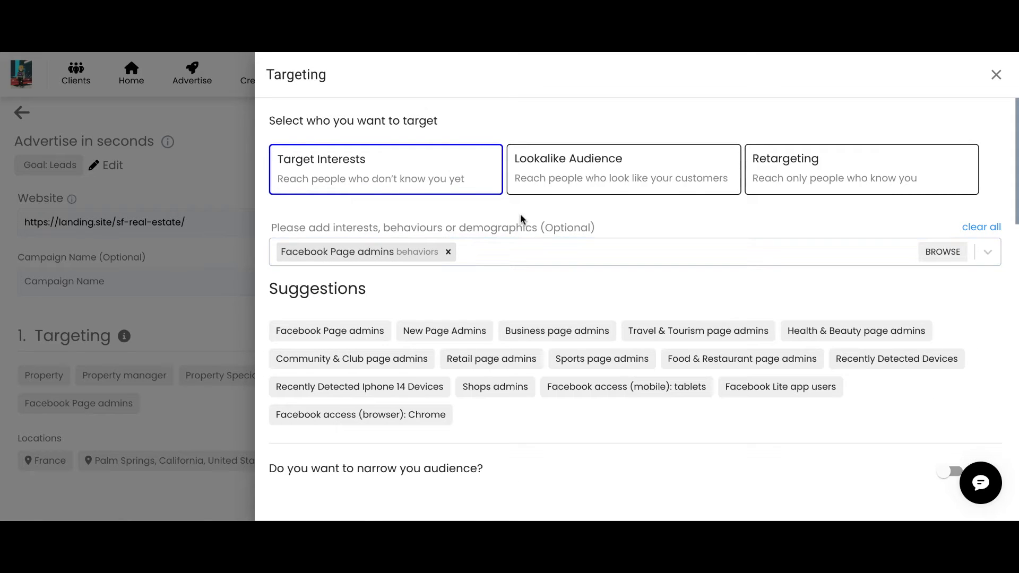
# Look through the Lookalike Audience options, including the existing audience list and the form for creating a new lookalike audience.
pyautogui.click(611, 153)
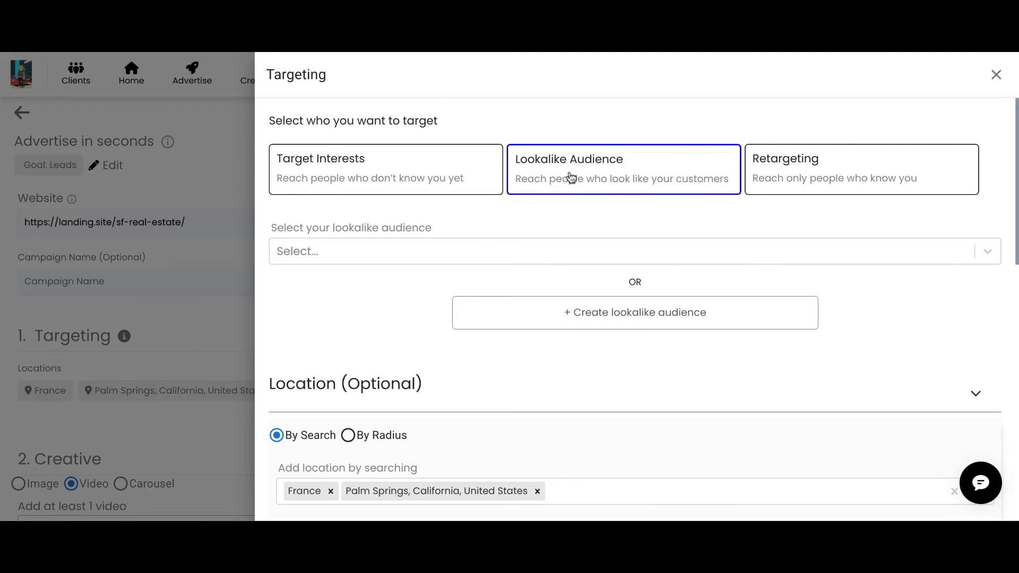
pyautogui.click(414, 255)
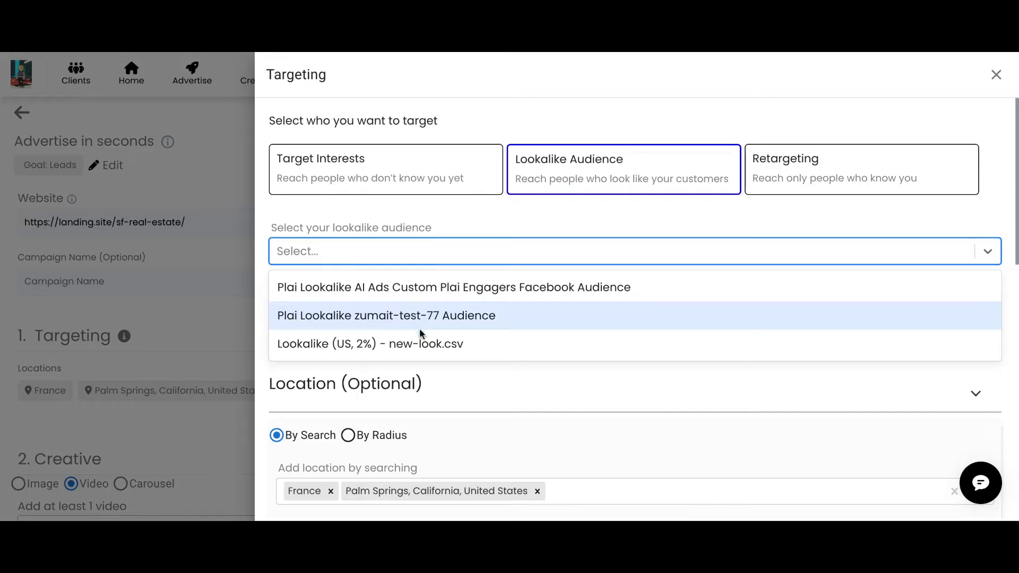
pyautogui.click(454, 227)
pyautogui.click(614, 321)
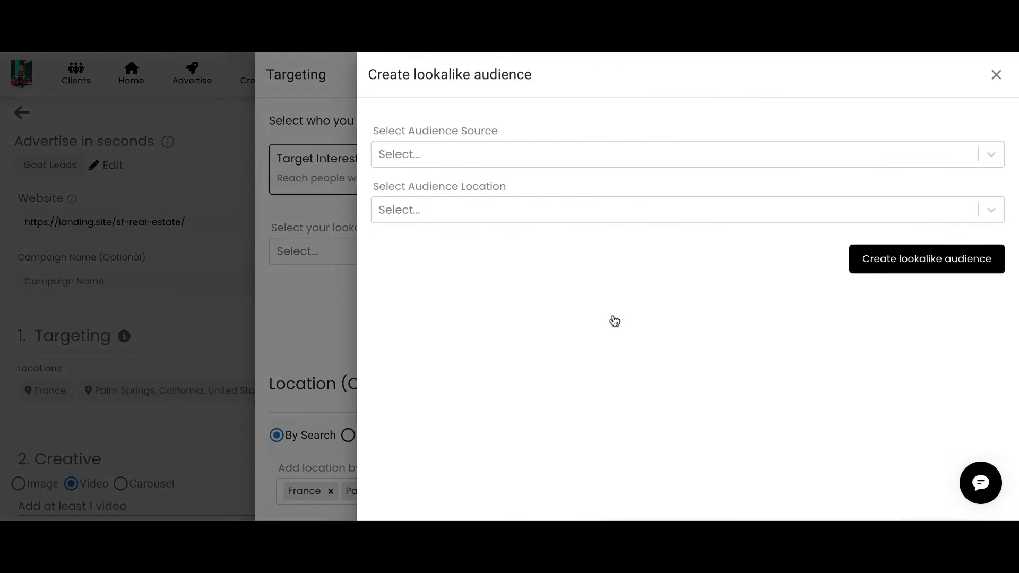
pyautogui.click(321, 302)
# Look through the Retargeting options, including the existing audience list and the form for creating an audience from an uploaded .csv.
pyautogui.click(822, 169)
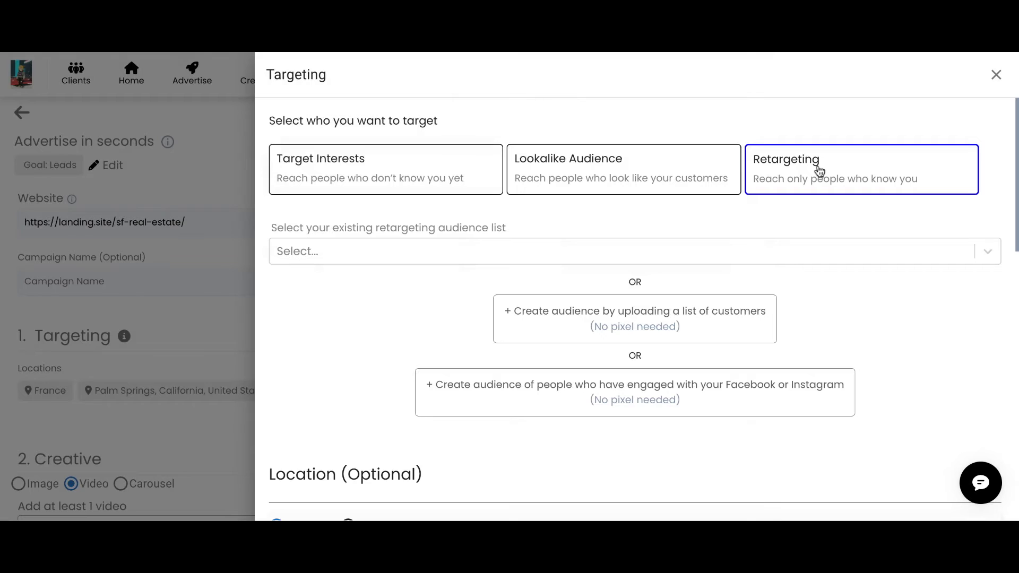
pyautogui.click(449, 257)
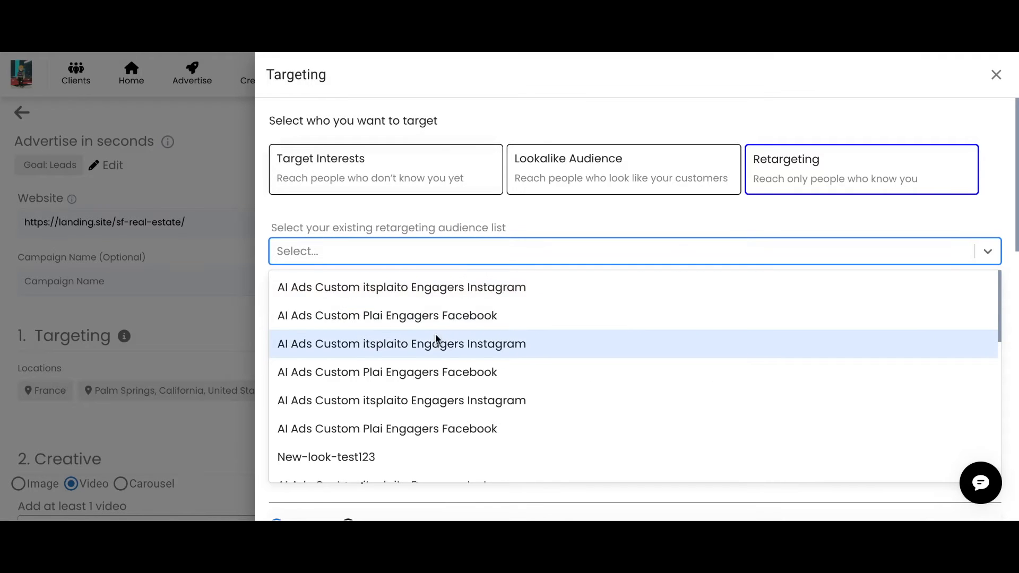
pyautogui.scroll(-10, 435, 335)
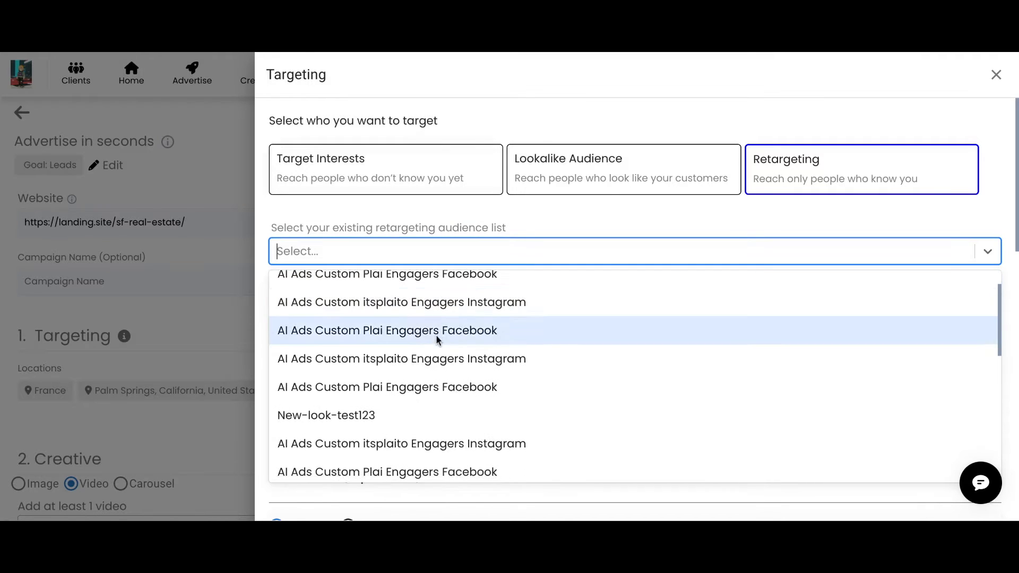
pyautogui.click(473, 212)
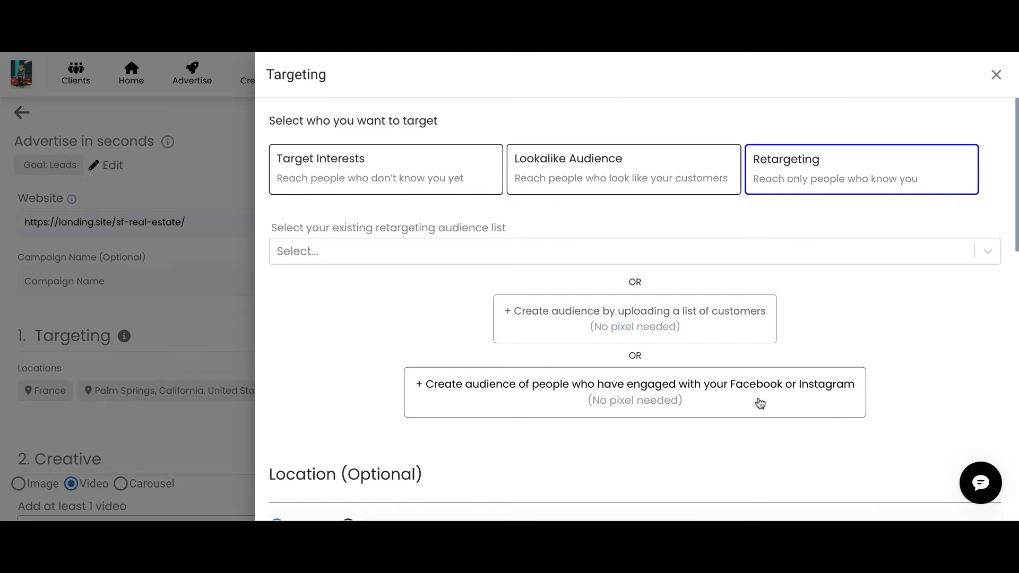
pyautogui.click(618, 310)
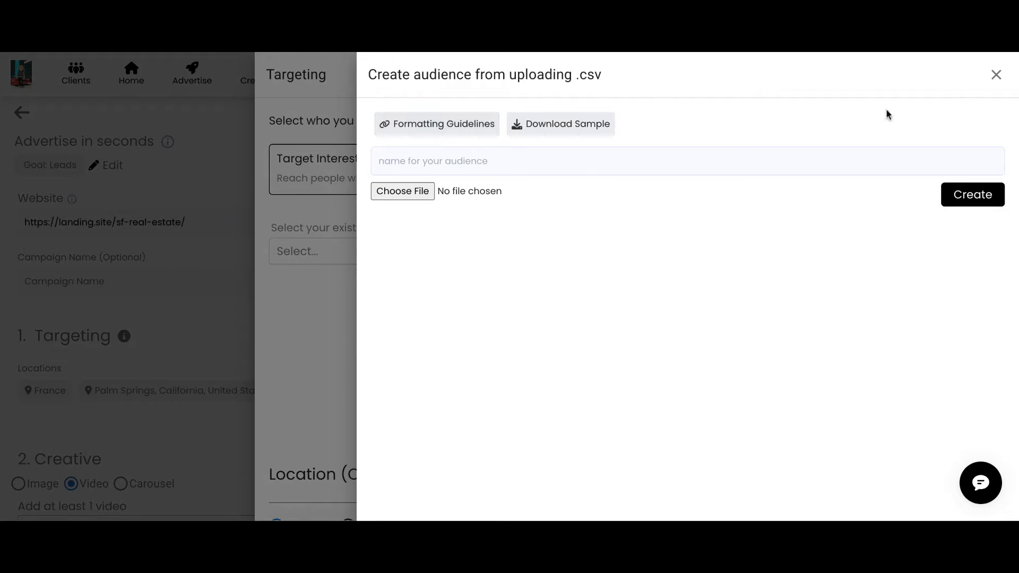
pyautogui.click(997, 76)
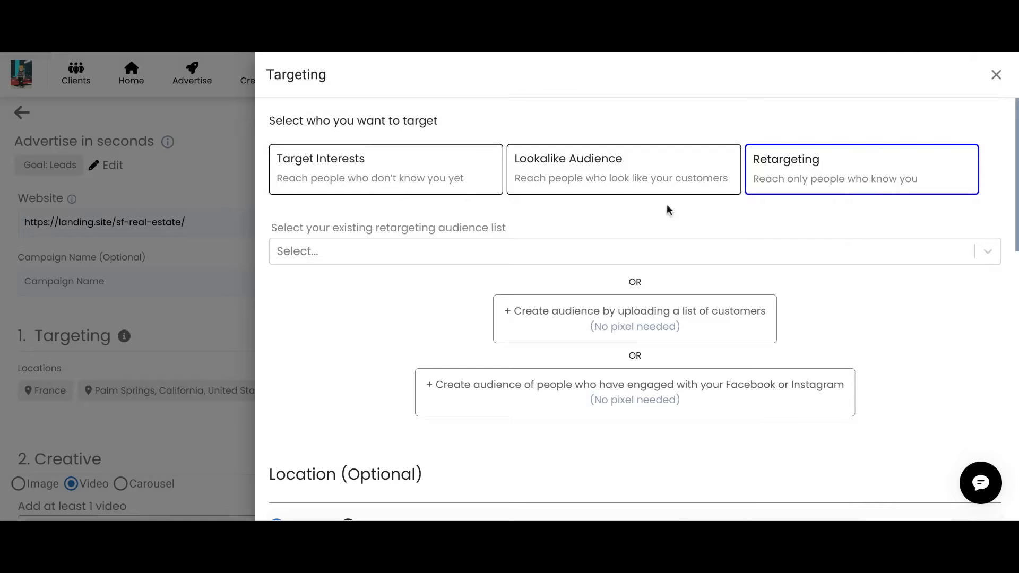
# Return to Target Interests and review the suggested behaviors, audience narrowing, and age and gender settings.
pyautogui.click(359, 182)
pyautogui.scroll(-3, 662, 232)
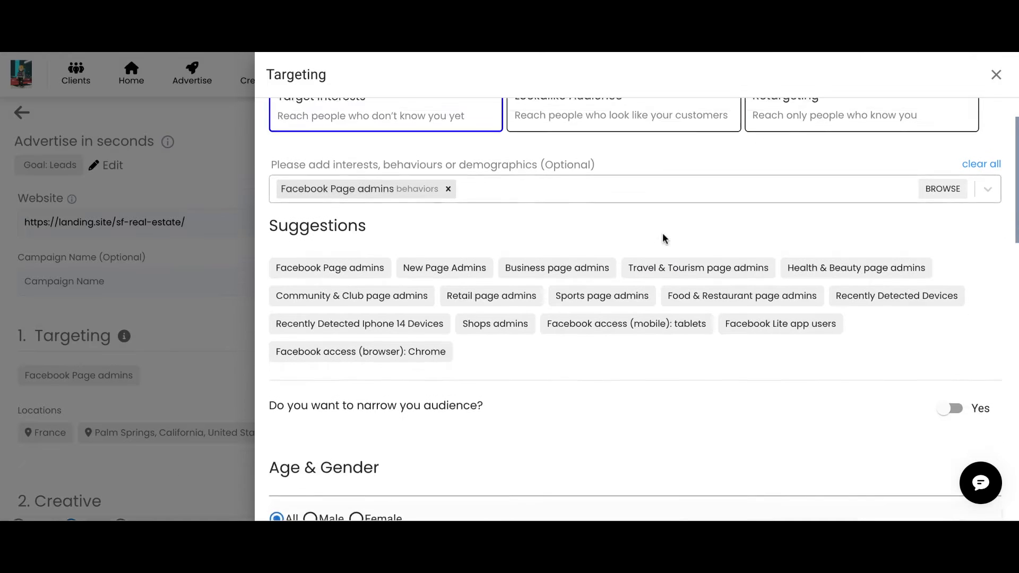
pyautogui.scroll(-2, 662, 233)
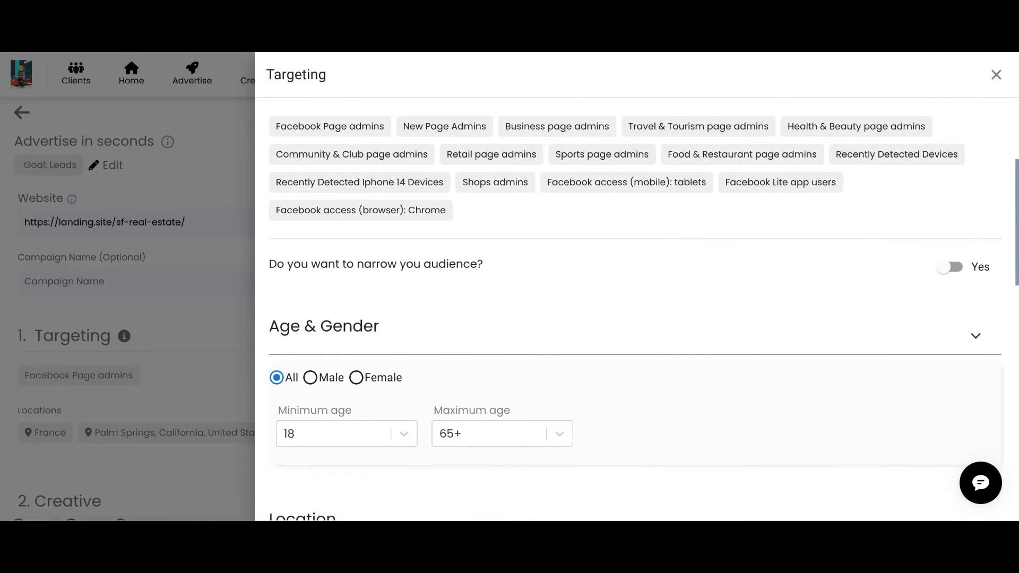
pyautogui.scroll(-1, 643, 308)
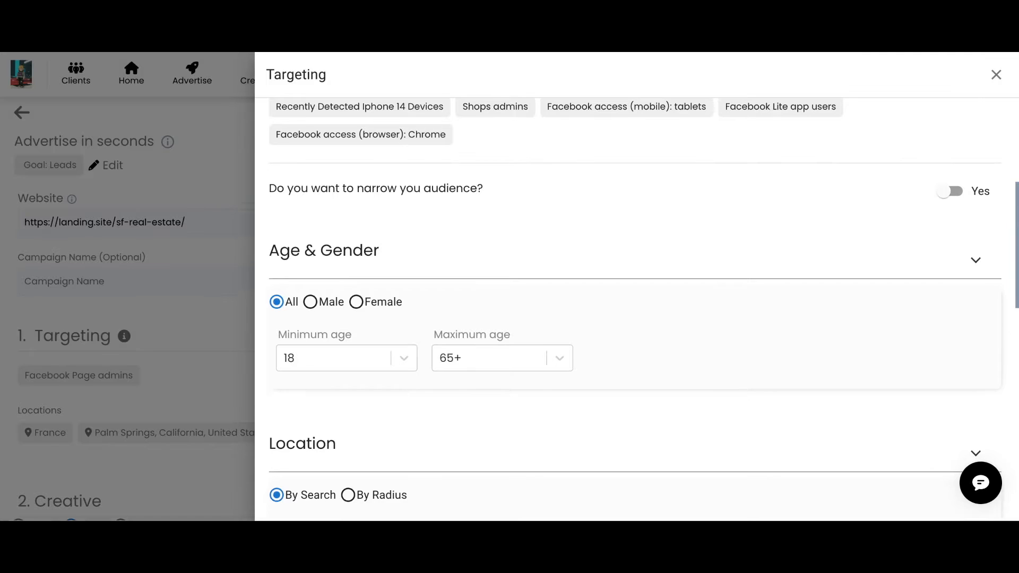
pyautogui.scroll(-2, 332, 158)
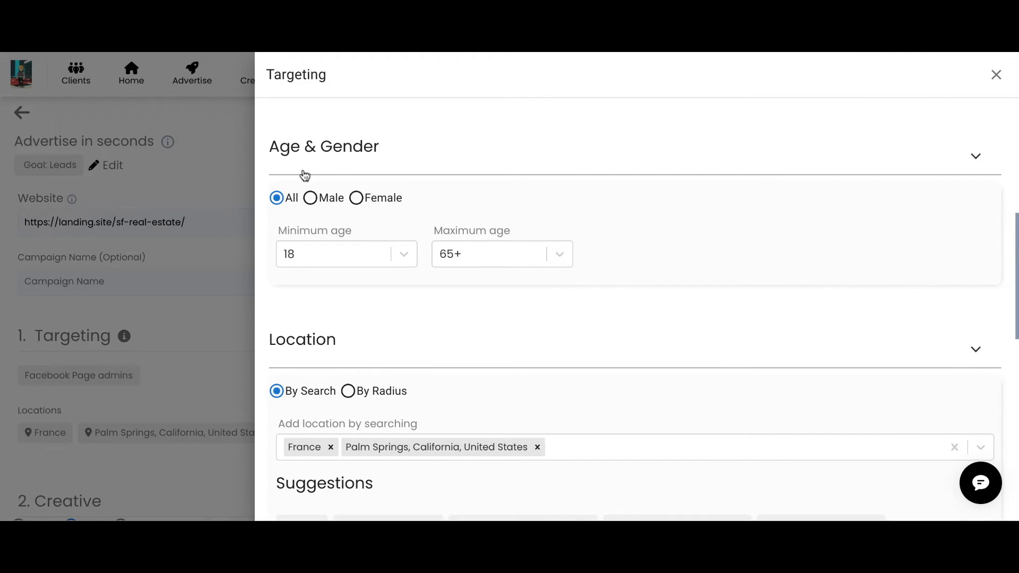
pyautogui.scroll(-1, 532, 184)
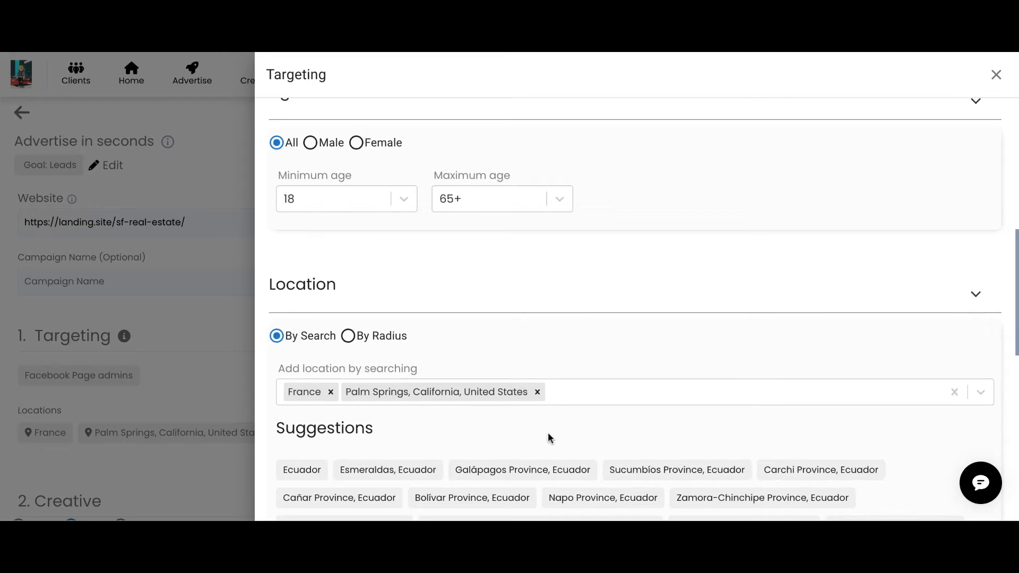
# Replace all existing target locations with San Francisco, California, United States.
pyautogui.scroll(-3, 444, 350)
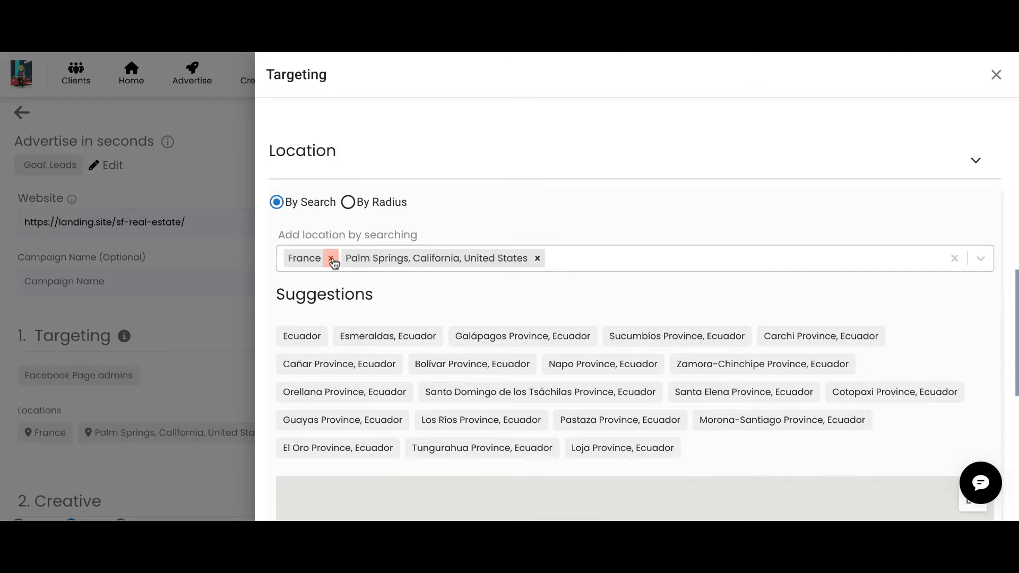
pyautogui.click(330, 258)
pyautogui.click(479, 260)
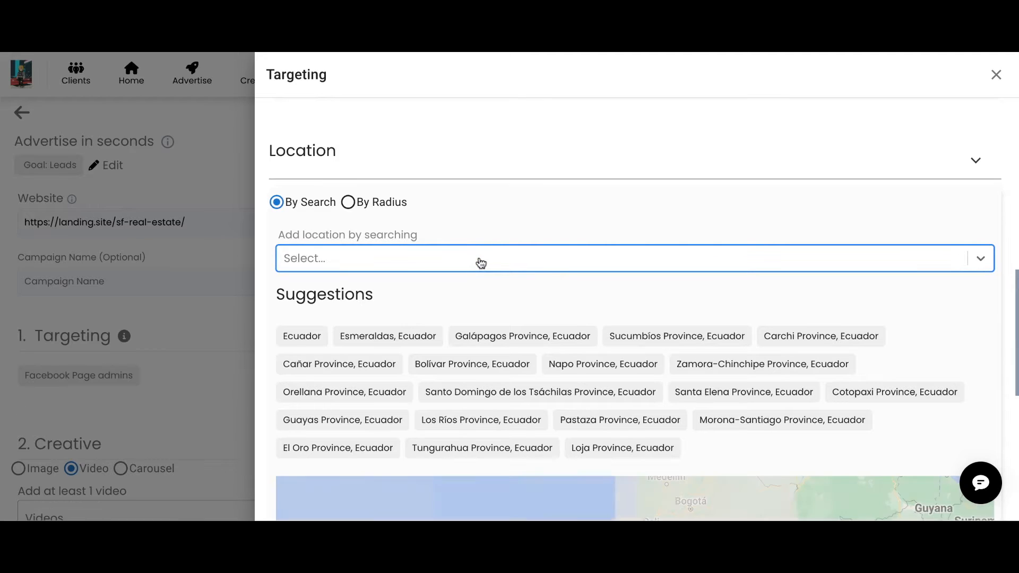
pyautogui.write('san fra')
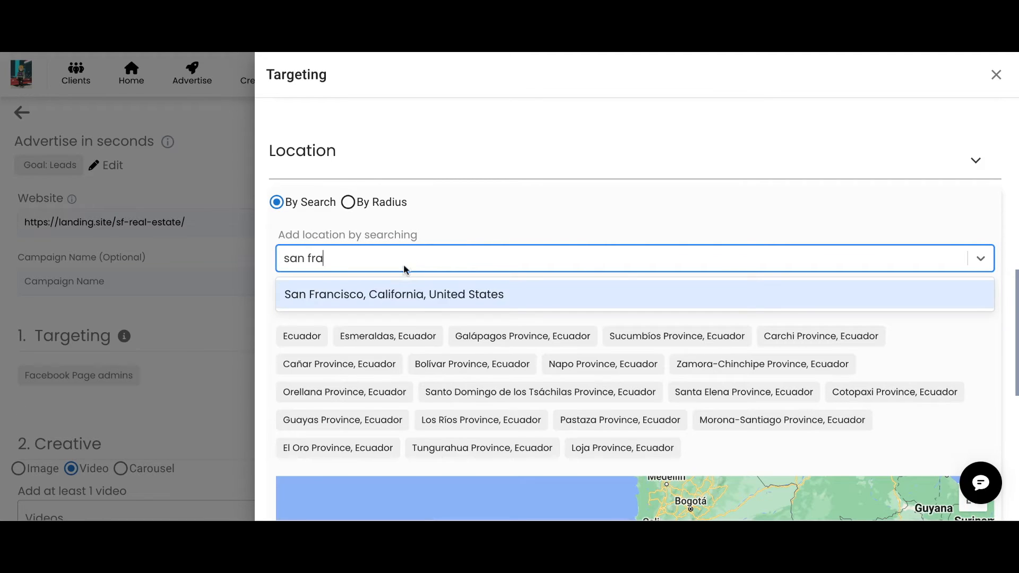
pyautogui.click(407, 293)
pyautogui.click(618, 231)
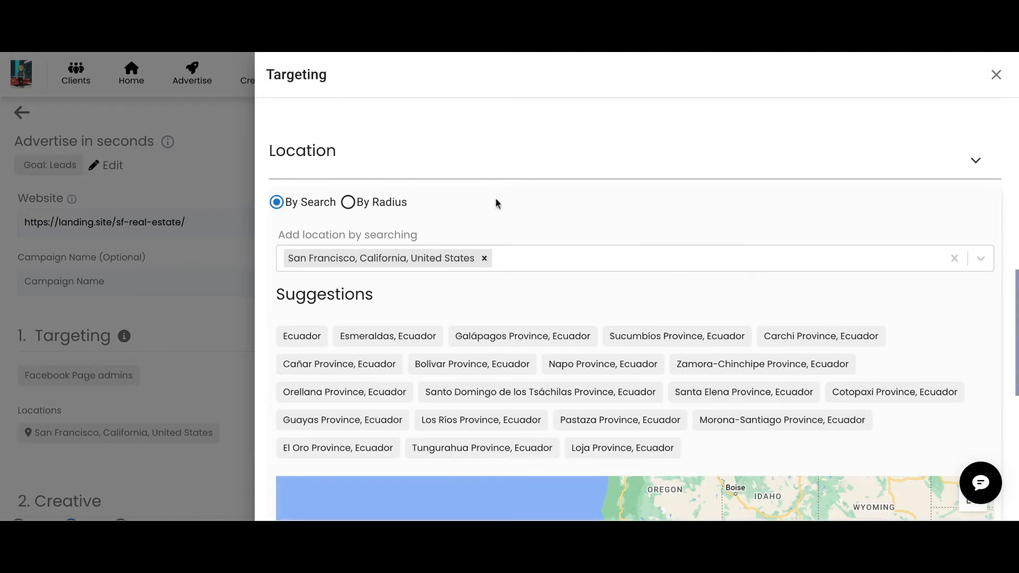
# Examine the San Francisco target location and its surroundings on the location map.
pyautogui.scroll(-4, 525, 216)
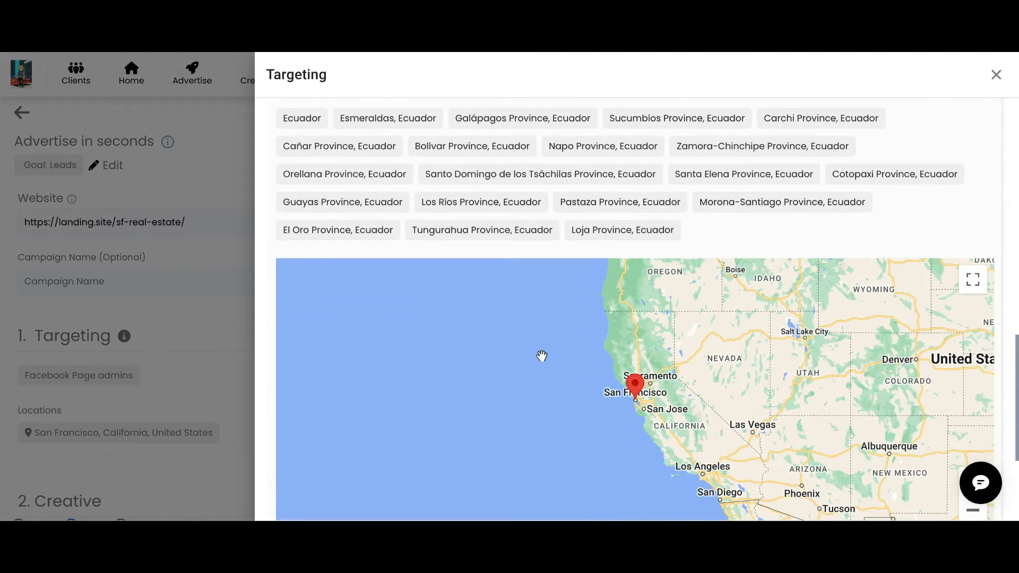
pyautogui.scroll(-1, 546, 354)
pyautogui.moveTo(619, 360); pyautogui.dragTo(573, 350)
pyautogui.scroll(3, 572, 350)
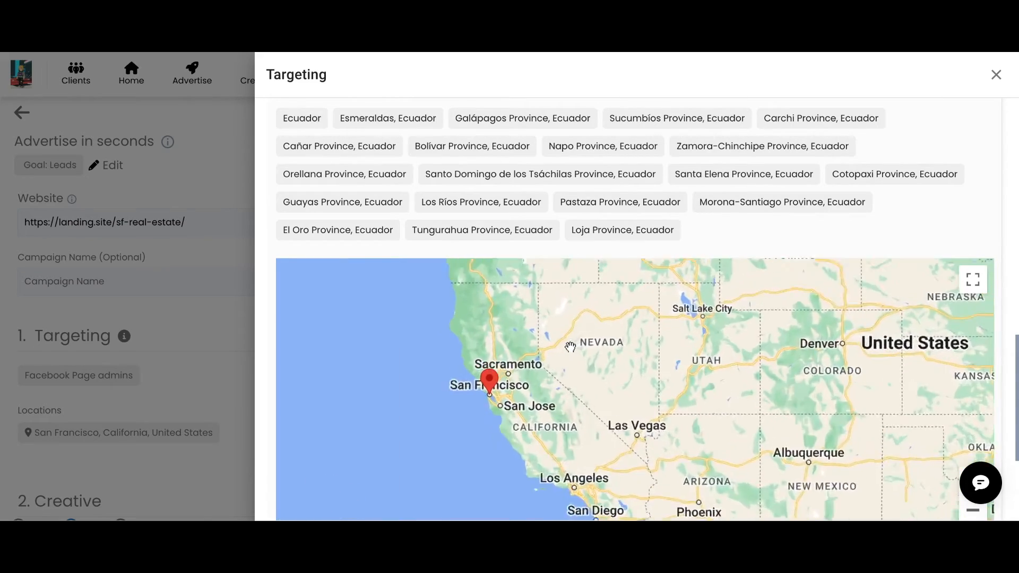
pyautogui.moveTo(515, 374); pyautogui.dragTo(614, 351)
pyautogui.scroll(2, 615, 354)
pyautogui.moveTo(535, 387); pyautogui.dragTo(742, 244)
pyautogui.moveTo(624, 356); pyautogui.dragTo(527, 387)
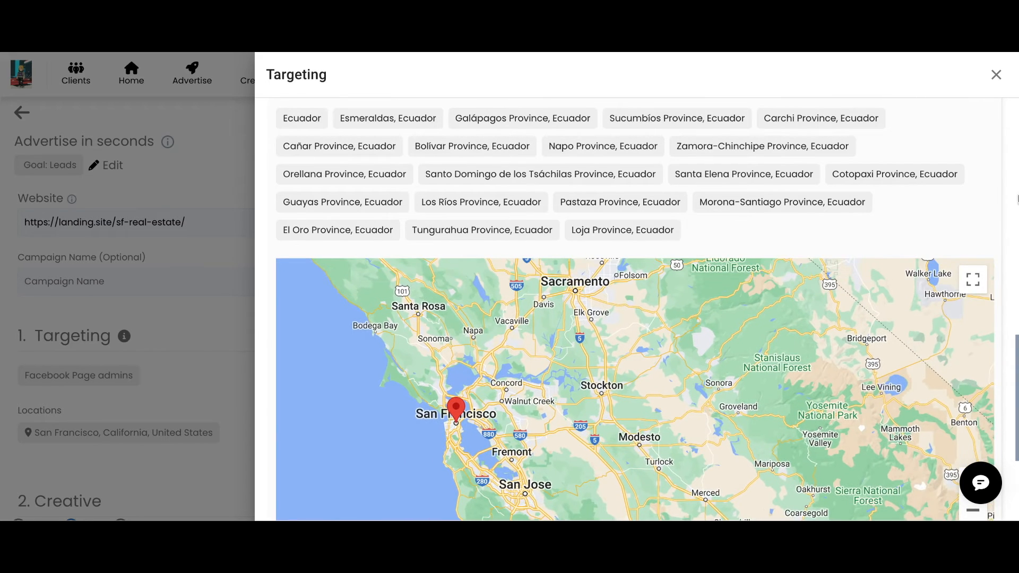
pyautogui.scroll(-3, 955, 229)
pyautogui.scroll(-1, 953, 222)
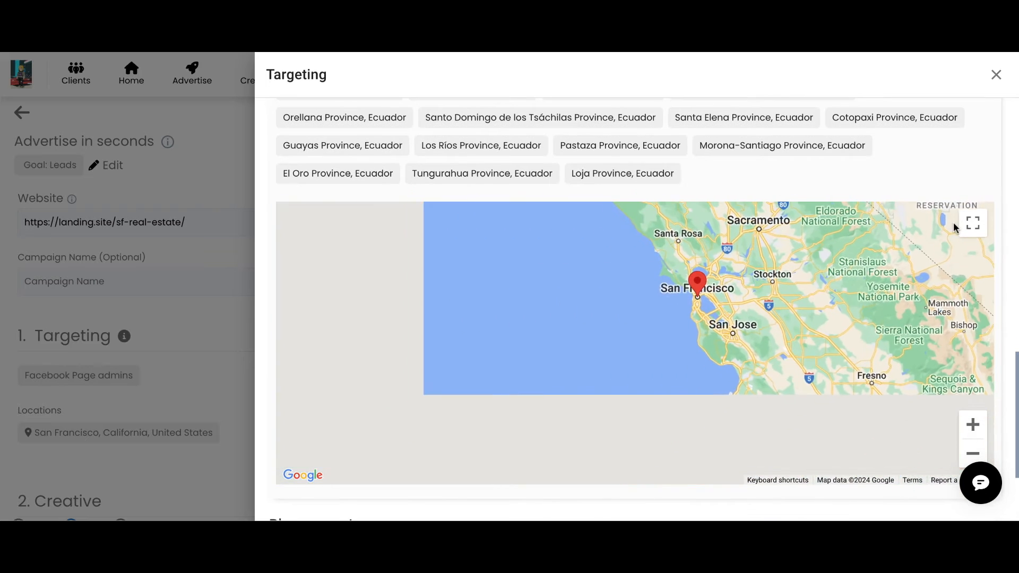
# Switch the ad placements from automatic to manual and review the Facebook, Instagram and Messenger positions.
pyautogui.scroll(-1, 1012, 212)
pyautogui.scroll(-2, 1013, 212)
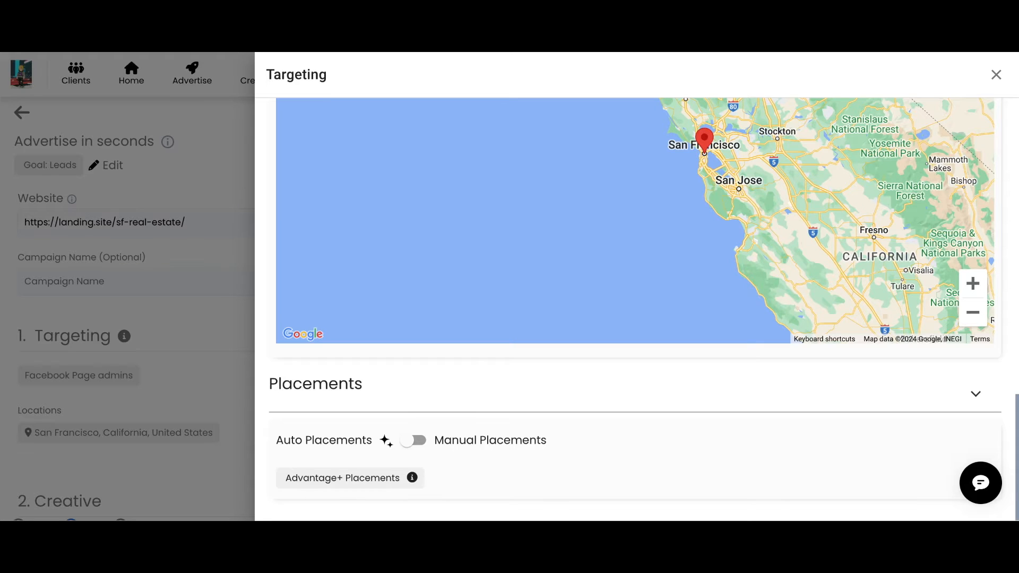
pyautogui.click(419, 441)
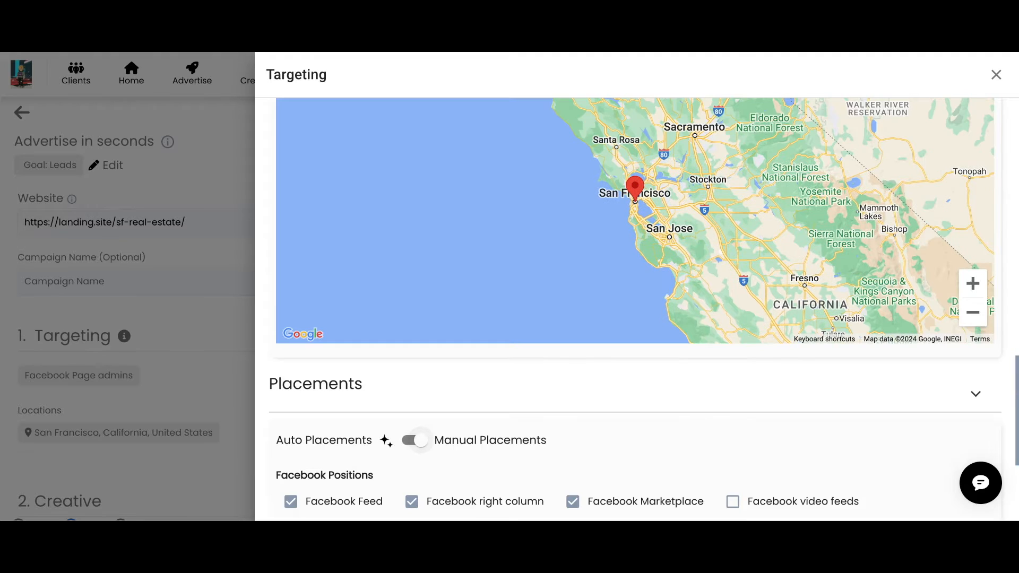
pyautogui.scroll(-2, 477, 386)
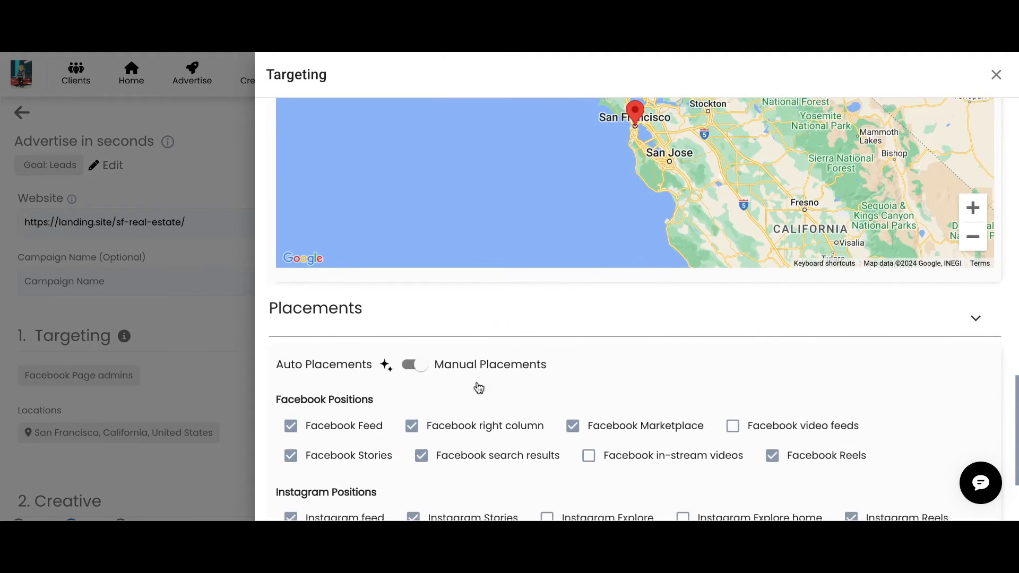
pyautogui.scroll(-3, 479, 387)
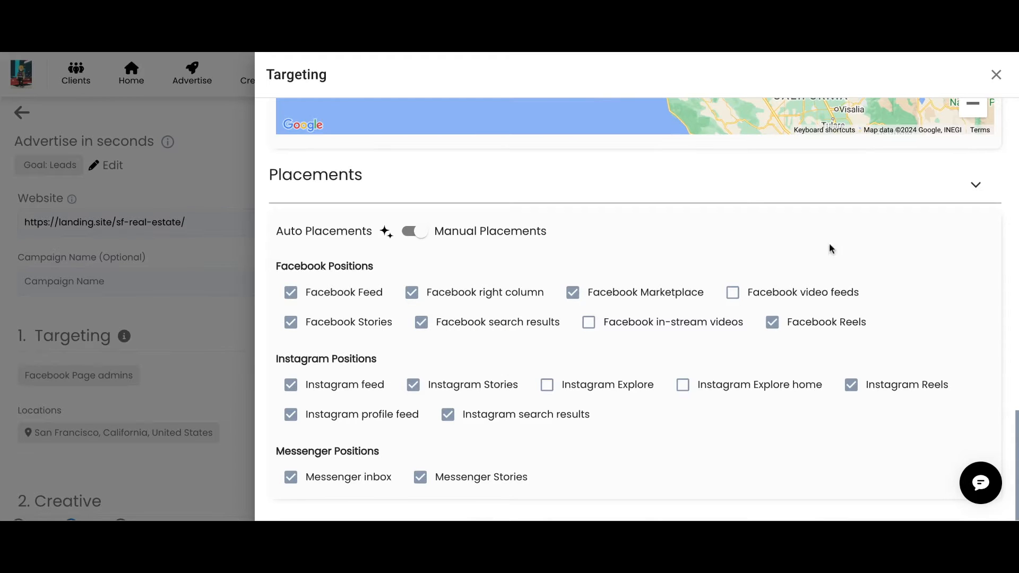
# Switch the ad placements back to automatic and close the targeting settings.
pyautogui.click(413, 232)
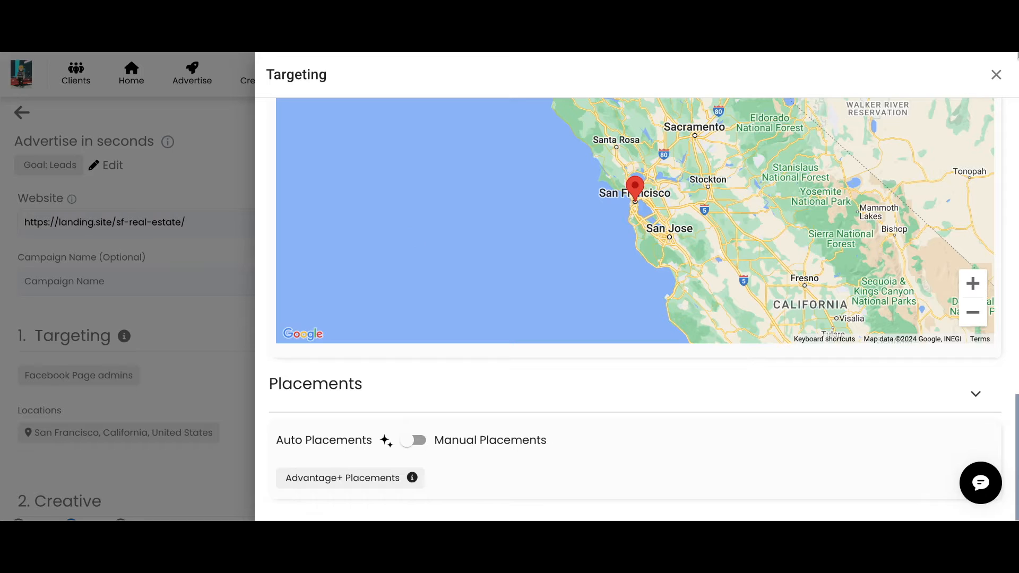
pyautogui.click(994, 74)
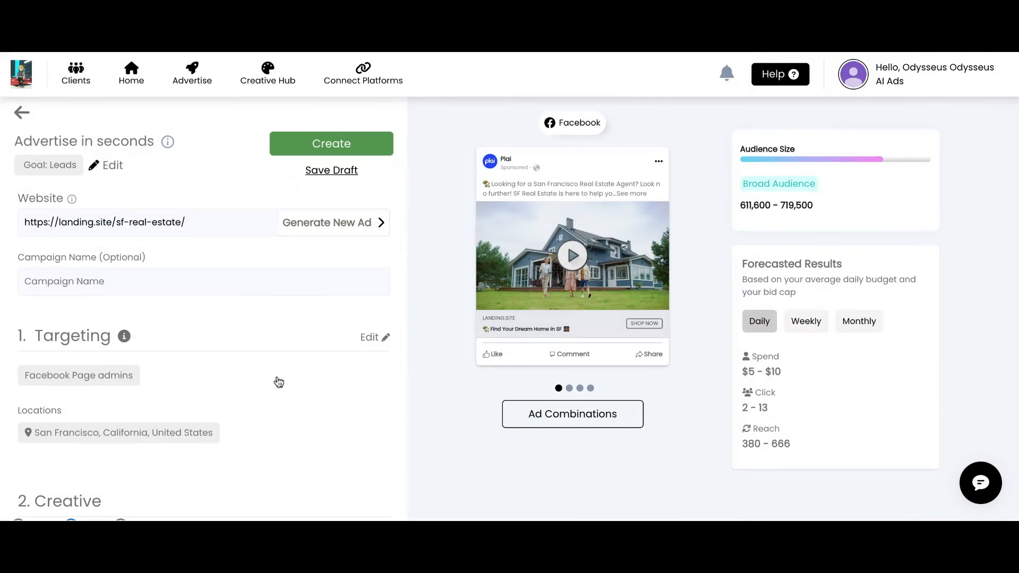
# Review the ad's target location, creative type options, generated primary texts and optional headlines.
pyautogui.scroll(-5, 278, 382)
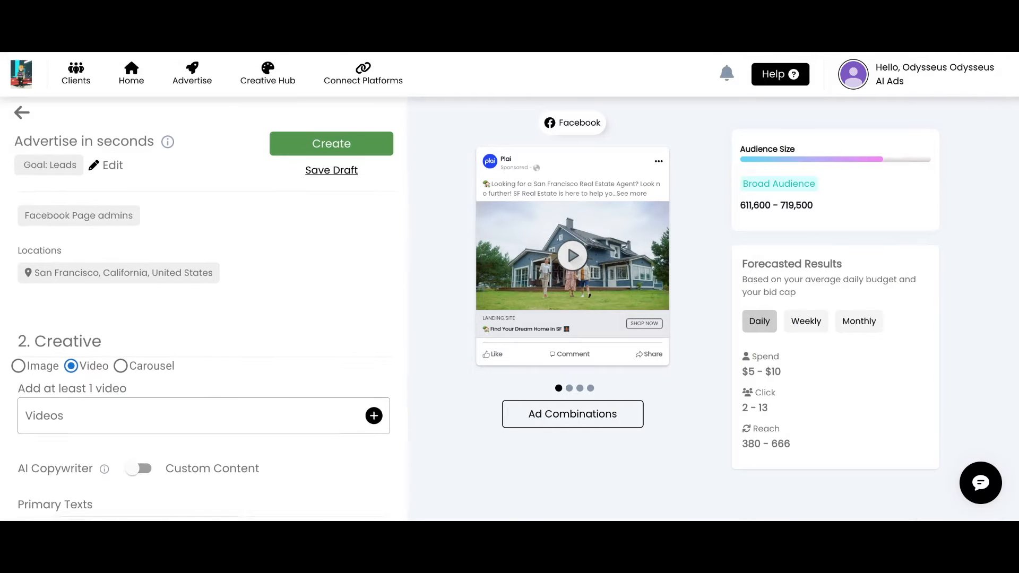
pyautogui.scroll(-3, 201, 350)
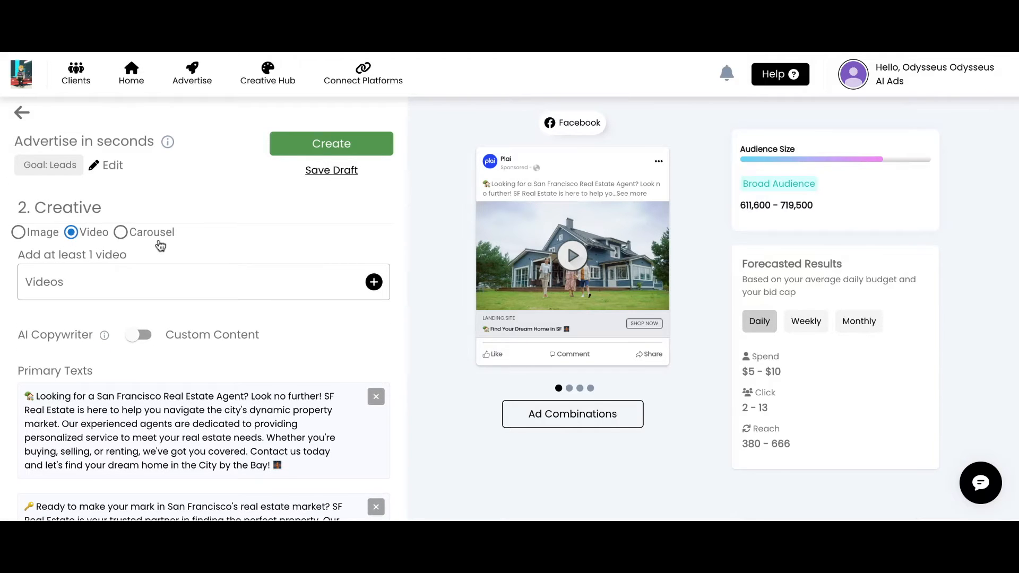
pyautogui.scroll(-1, 160, 244)
pyautogui.scroll(-1, 130, 311)
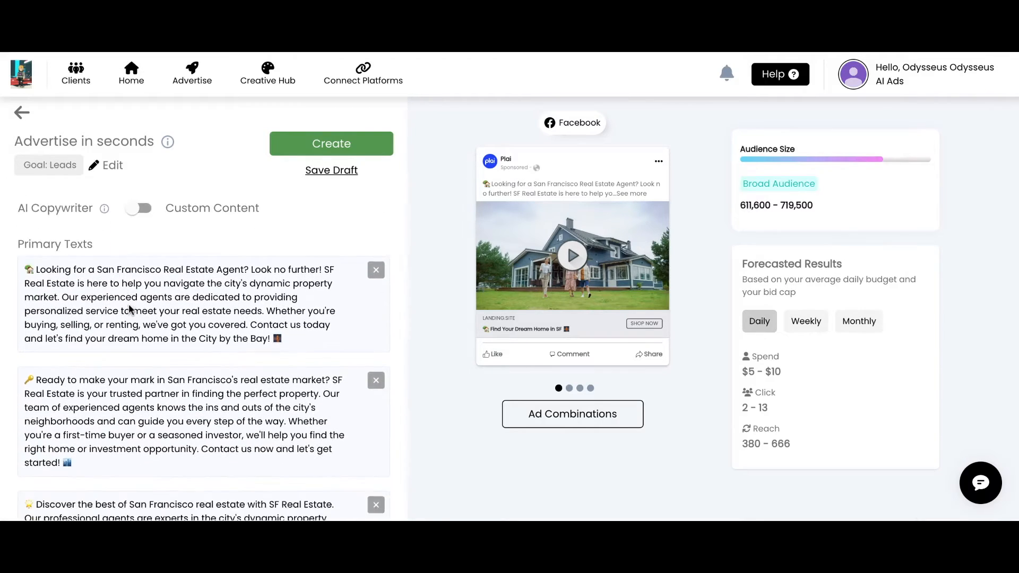
pyautogui.scroll(-1, 130, 310)
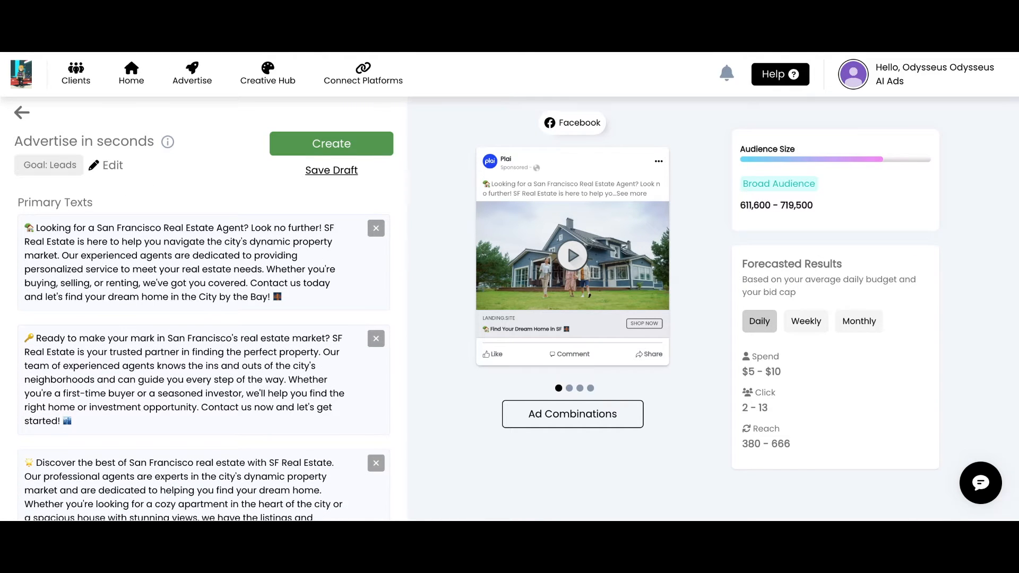
pyautogui.scroll(-1, 369, 247)
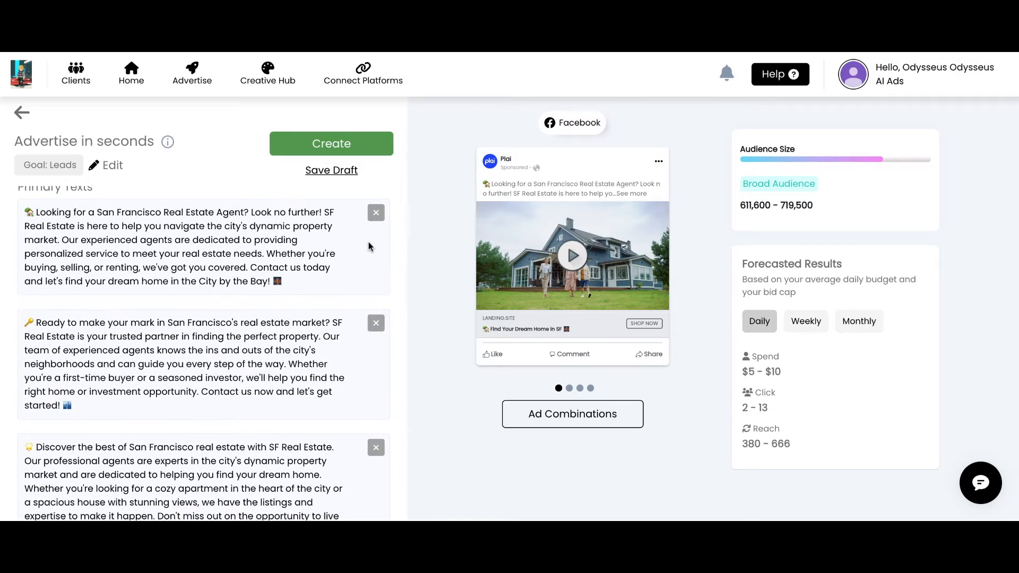
pyautogui.scroll(-3, 370, 246)
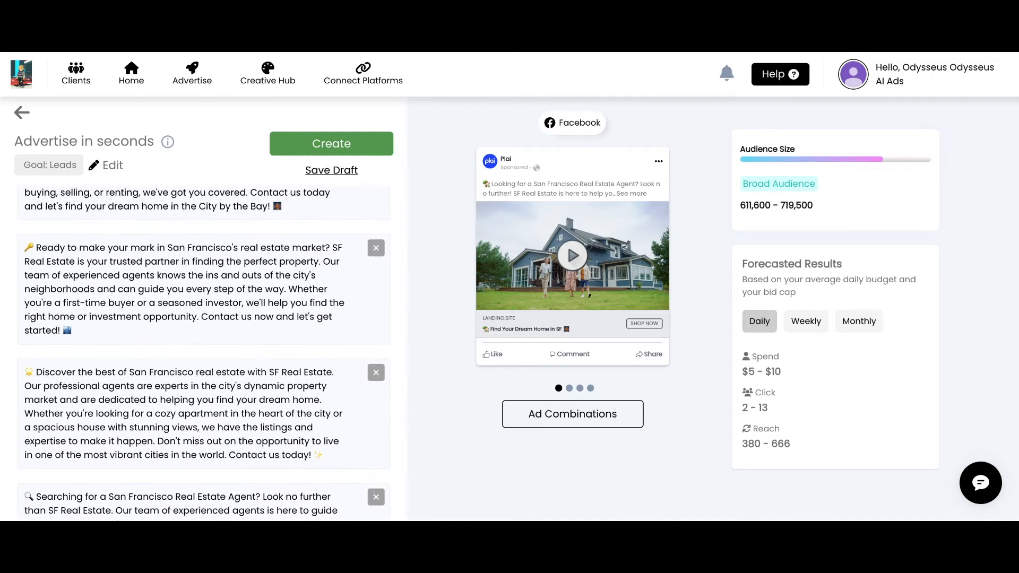
pyautogui.scroll(-1, 287, 324)
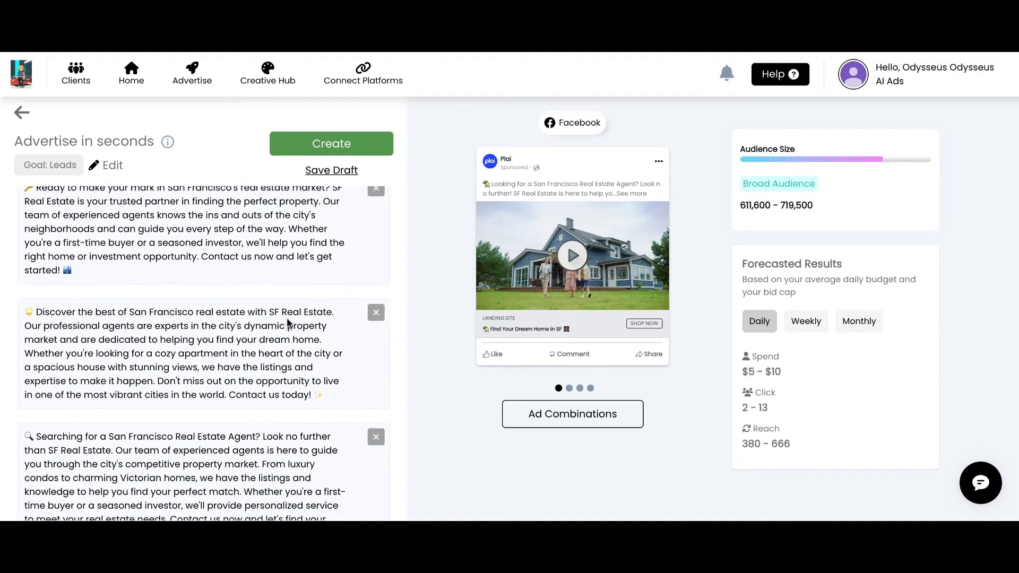
pyautogui.scroll(-1, 287, 323)
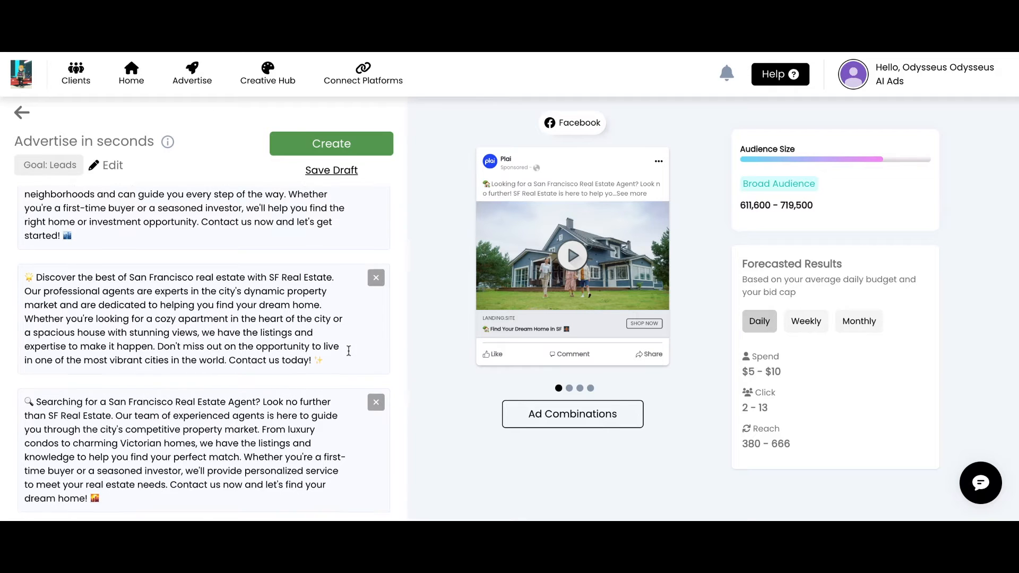
pyautogui.scroll(-3, 349, 350)
pyautogui.scroll(-1, 348, 350)
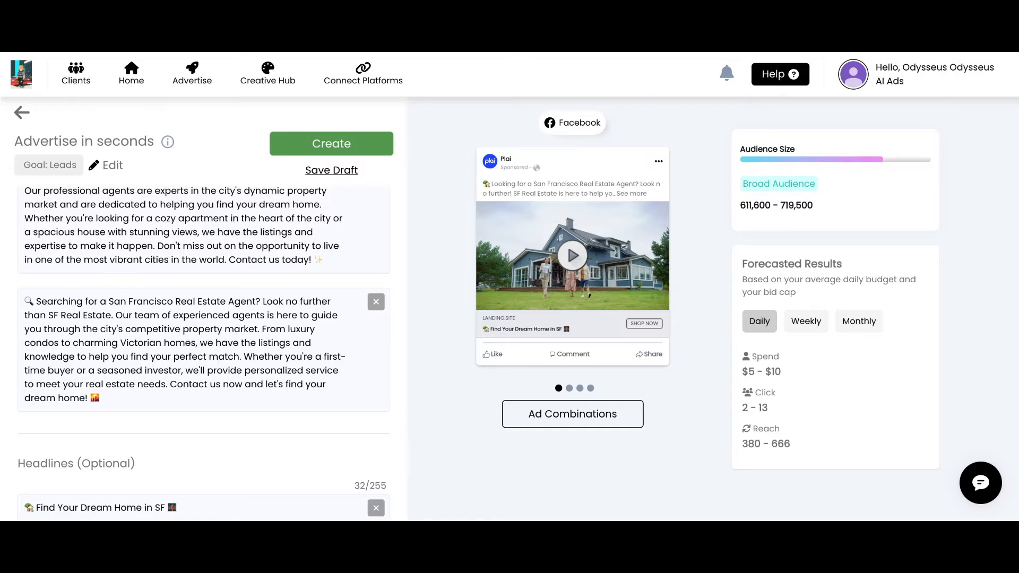
pyautogui.scroll(-2, 203, 353)
pyautogui.scroll(-2, 204, 351)
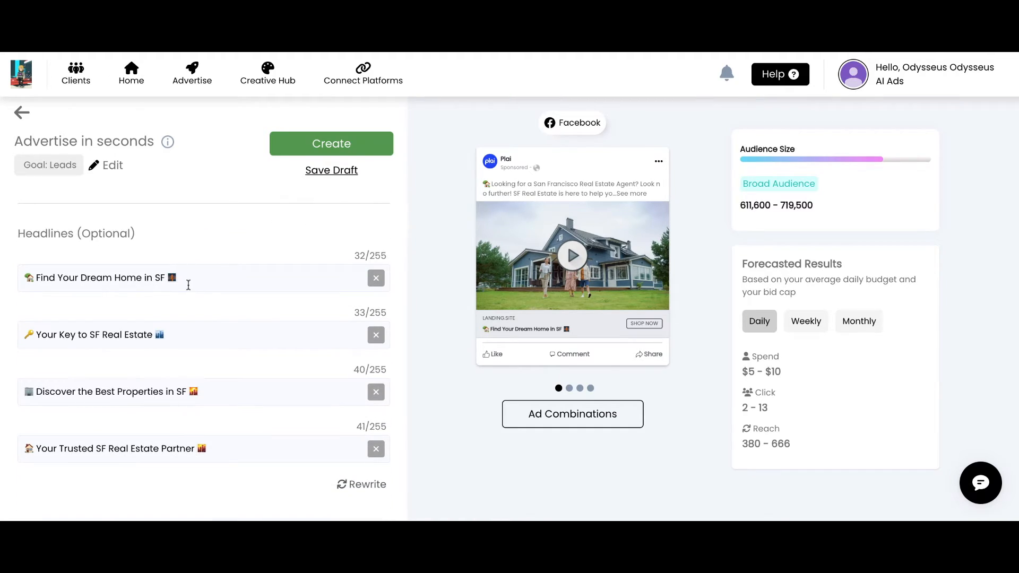
# Replace the last primary text, "Searching for a San Francisco Real Estate Agent?", with "Test Test Test".
pyautogui.scroll(5, 189, 285)
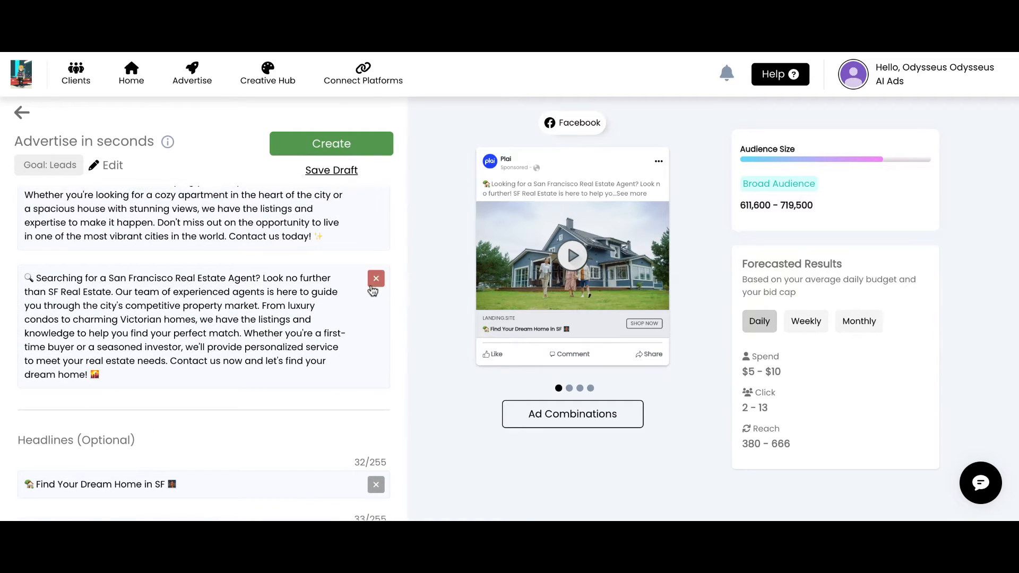
pyautogui.click(376, 279)
pyautogui.click(39, 279)
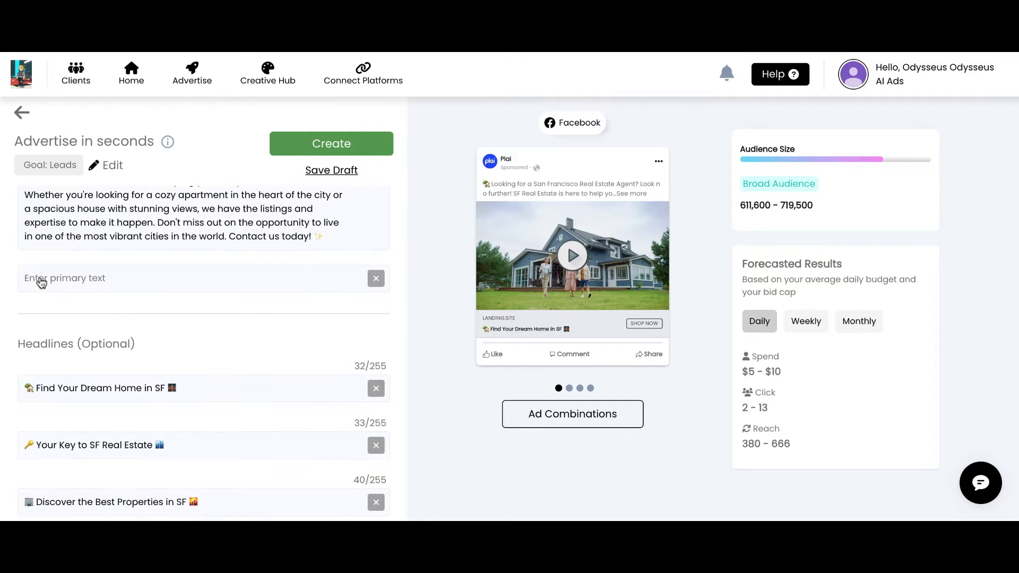
pyautogui.write('Test Test Test')
# Change the creative type to Image and open the suggested images for the ad.
pyautogui.scroll(5, 146, 298)
pyautogui.scroll(4, 146, 298)
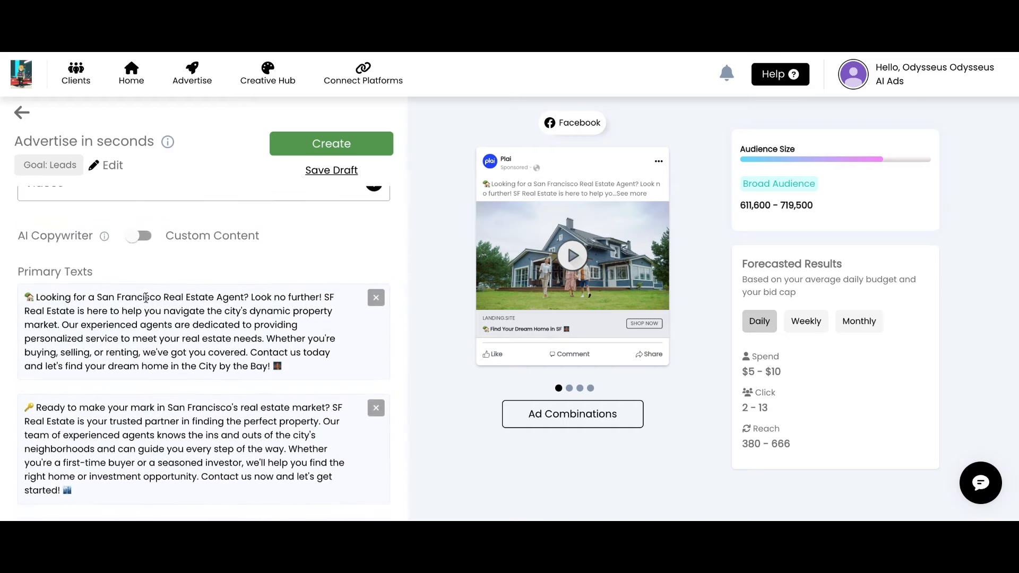
pyautogui.scroll(1, 146, 297)
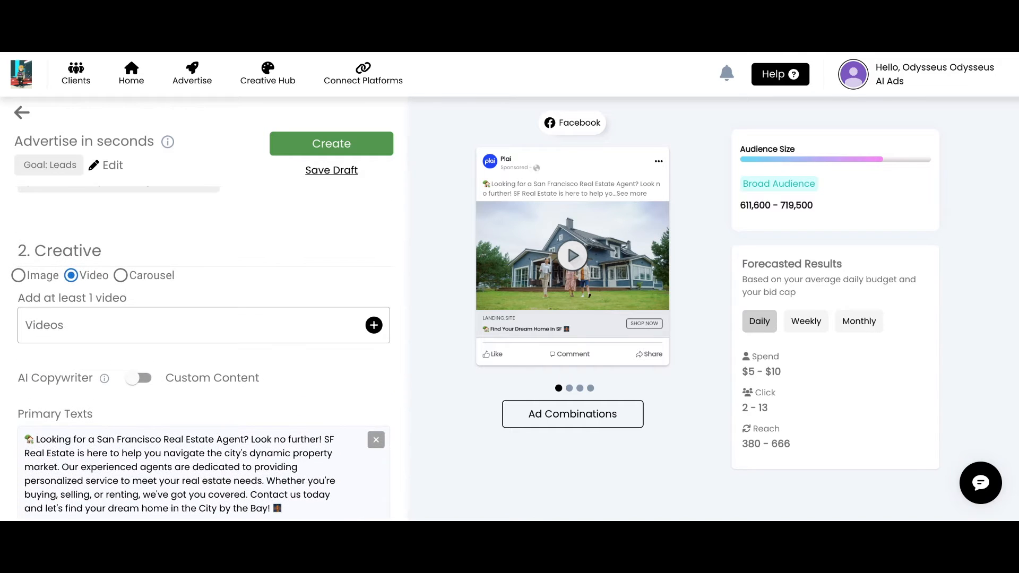
pyautogui.click(19, 276)
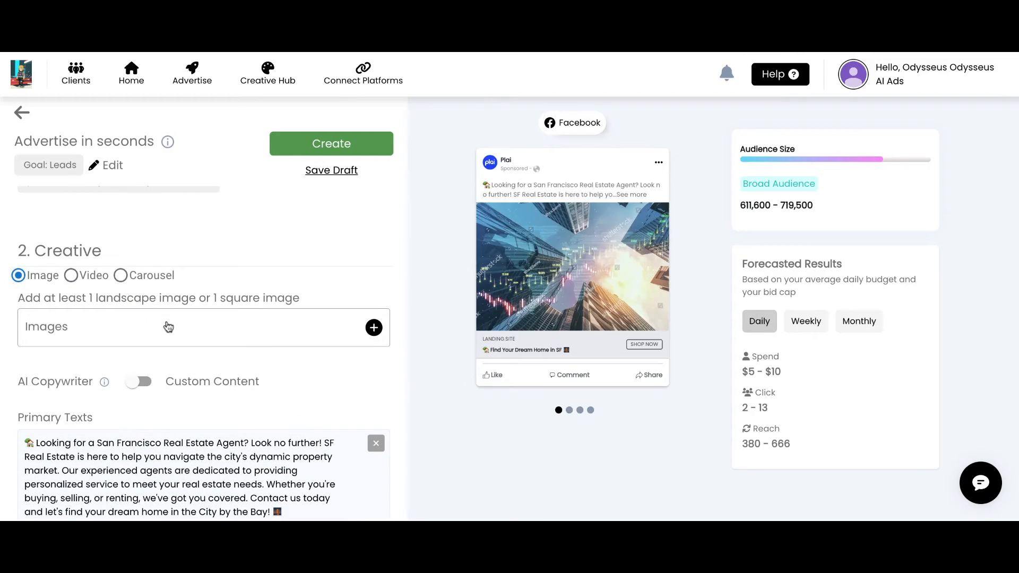
pyautogui.click(171, 330)
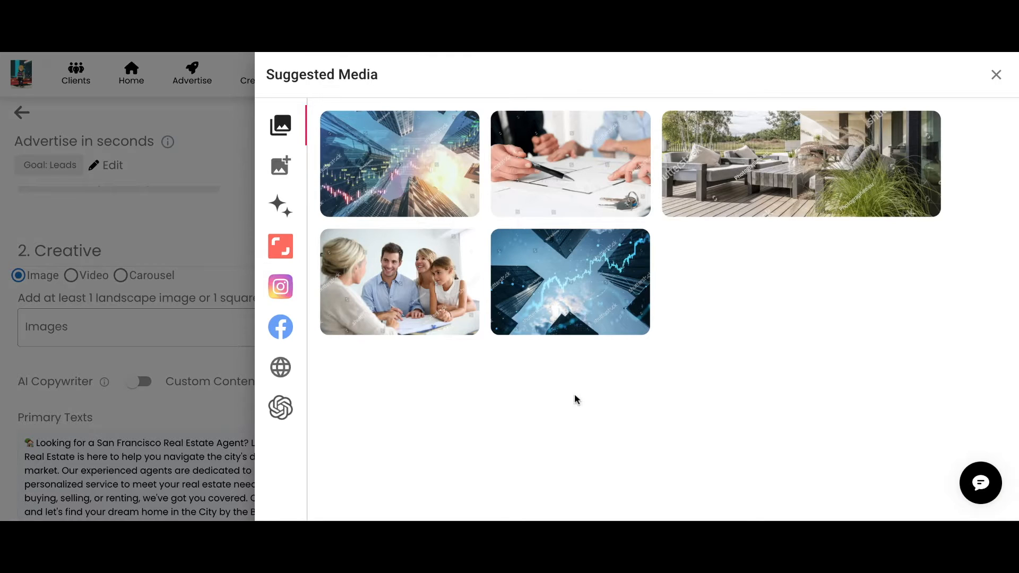
# Examine the uploaded media and the AI image creation form, including its headlines, descriptions and brand color choices.
pyautogui.click(297, 171)
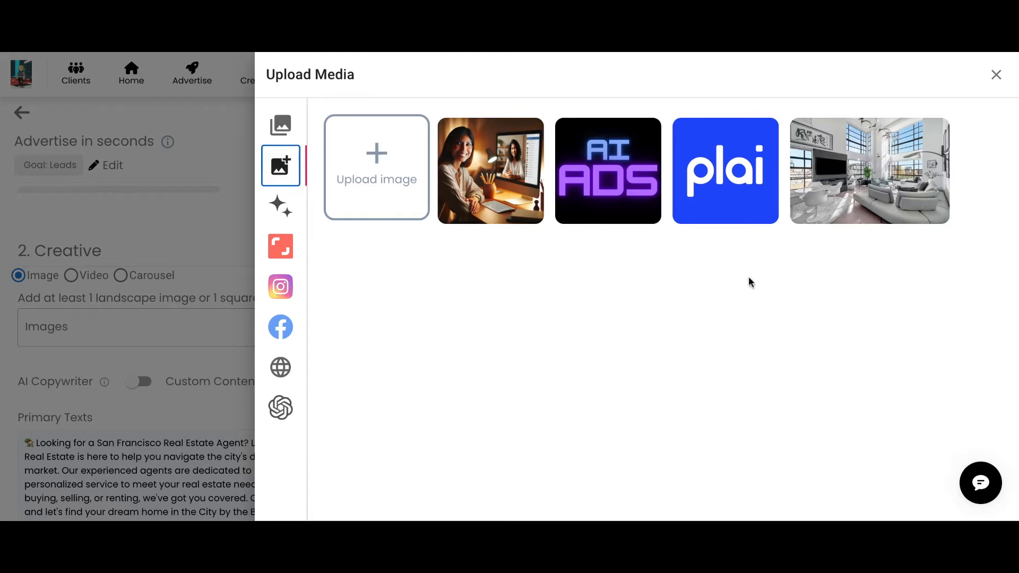
pyautogui.click(287, 211)
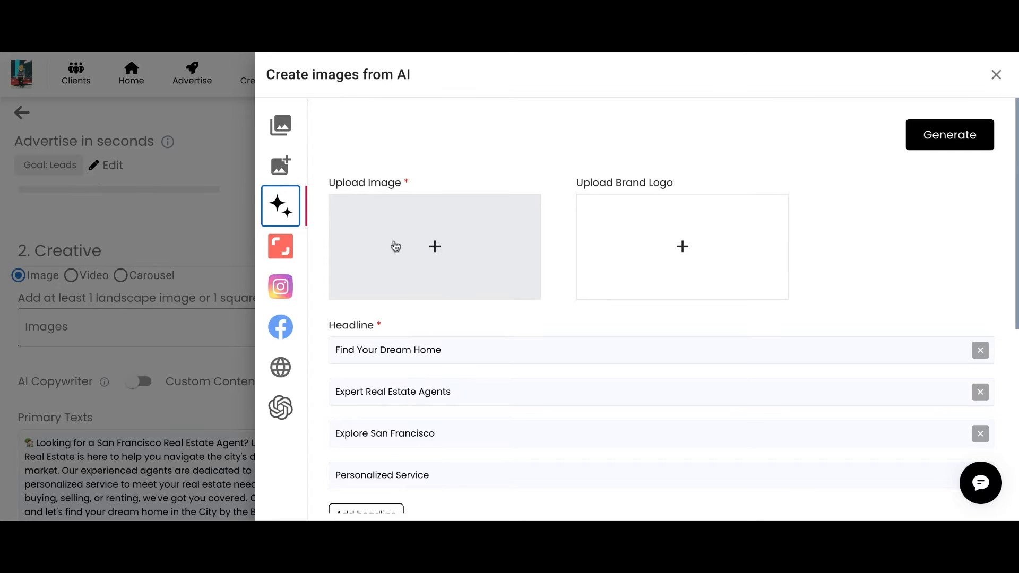
pyautogui.scroll(-3, 695, 228)
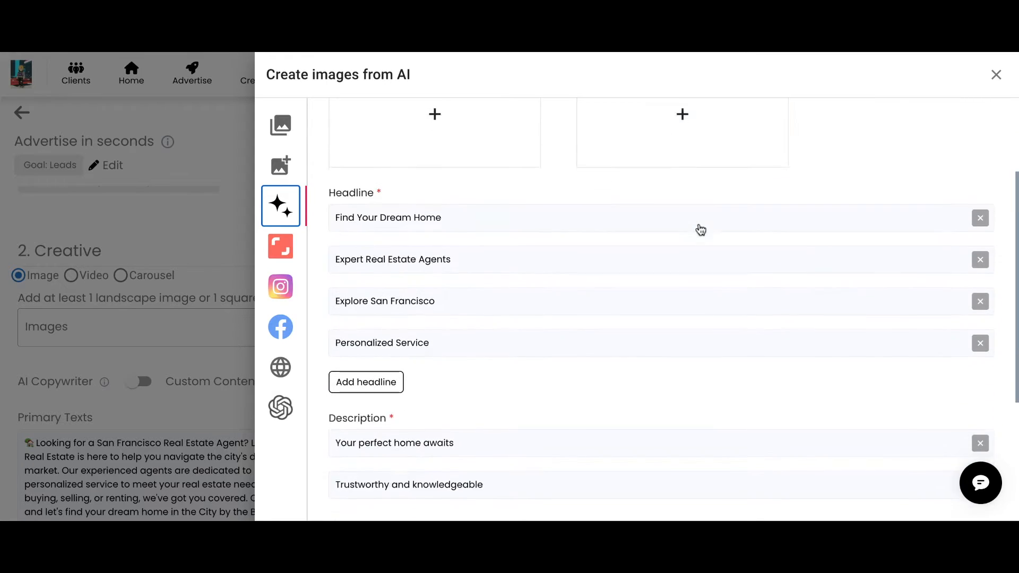
pyautogui.scroll(-4, 548, 314)
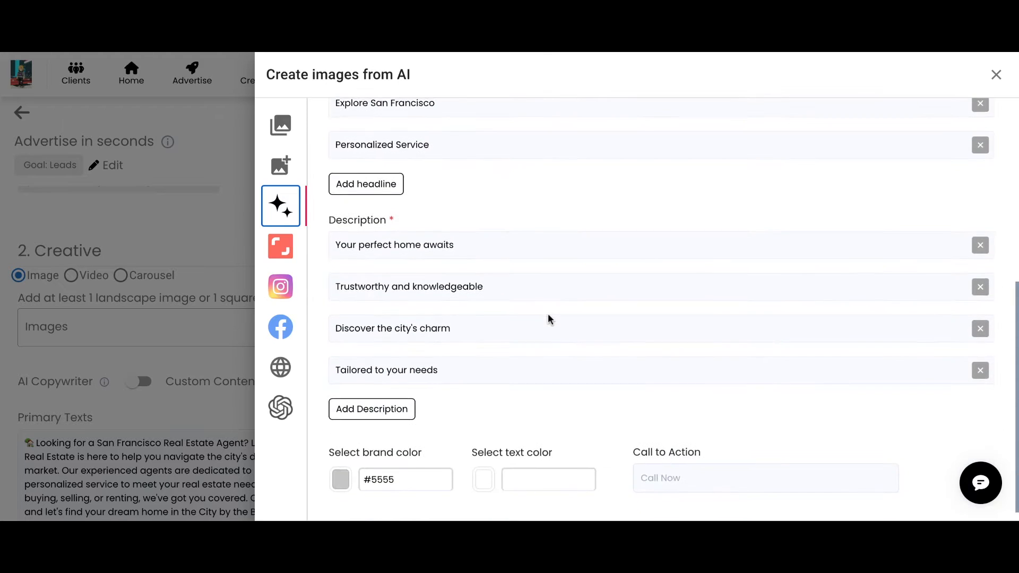
pyautogui.click(341, 481)
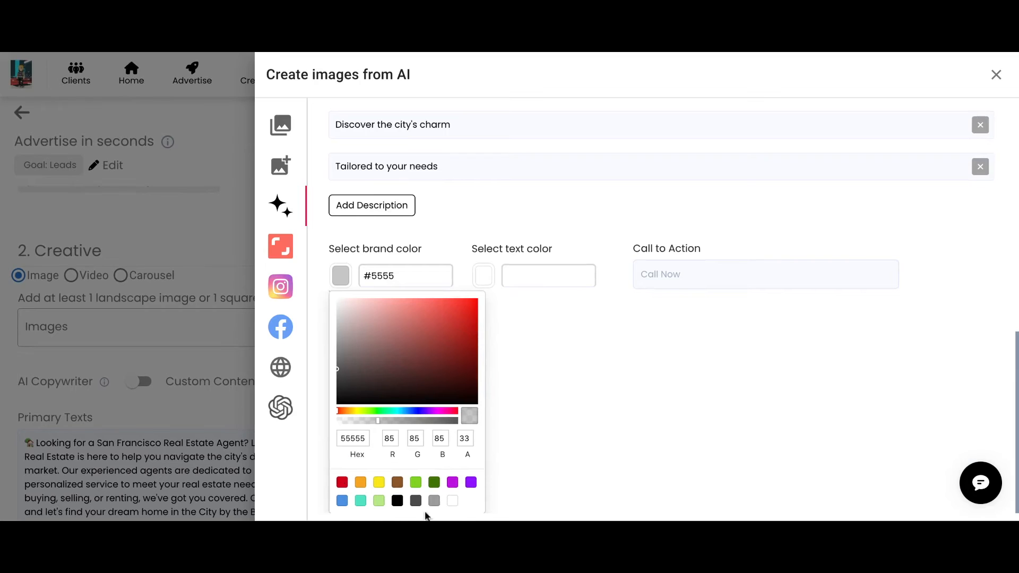
pyautogui.scroll(10, 687, 297)
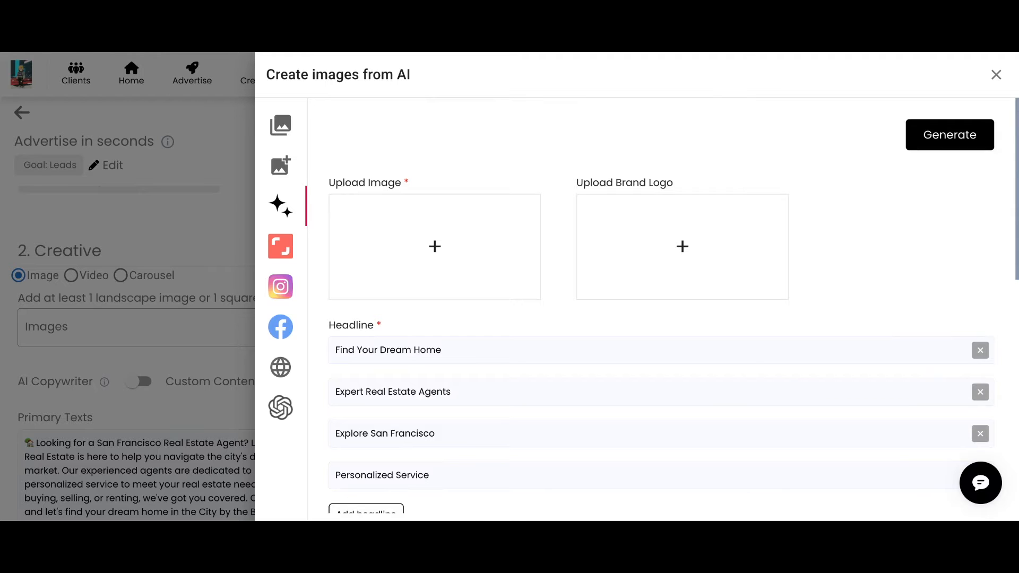
# Search the Shutterstock media library for "san francisco house".
pyautogui.click(280, 258)
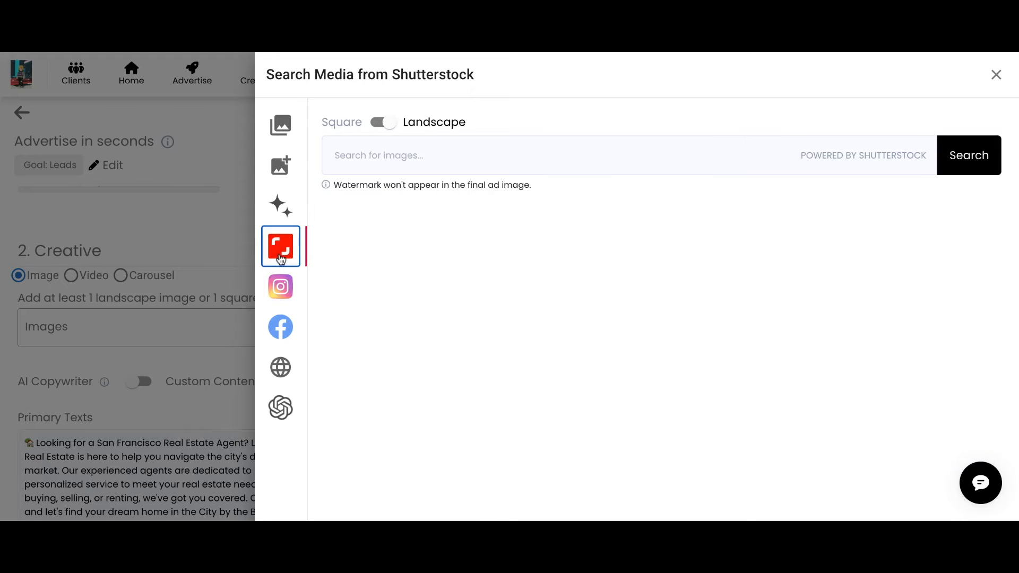
pyautogui.click(396, 162)
pyautogui.write('san francisco ')
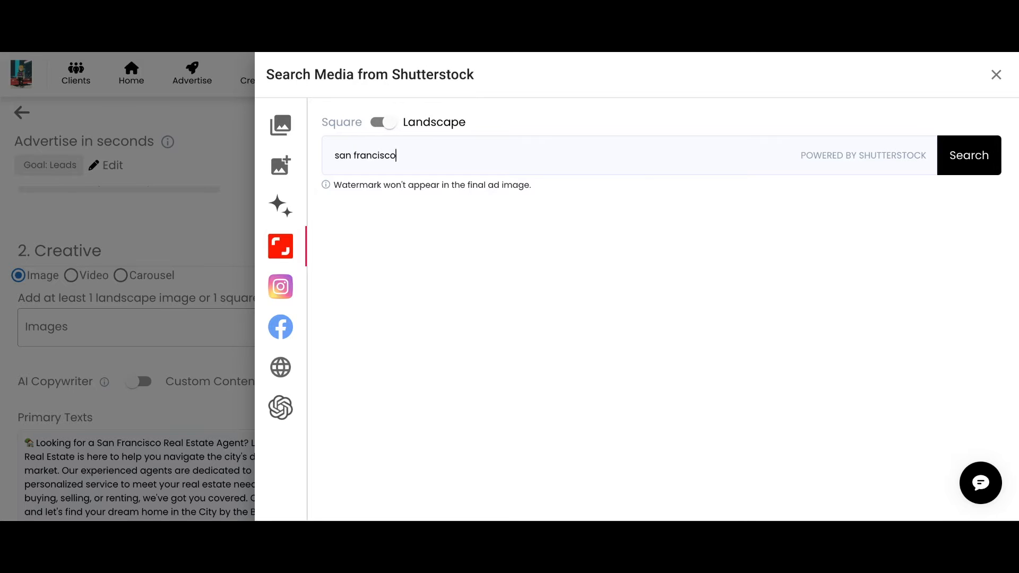
pyautogui.write('house')
pyautogui.press('Return')
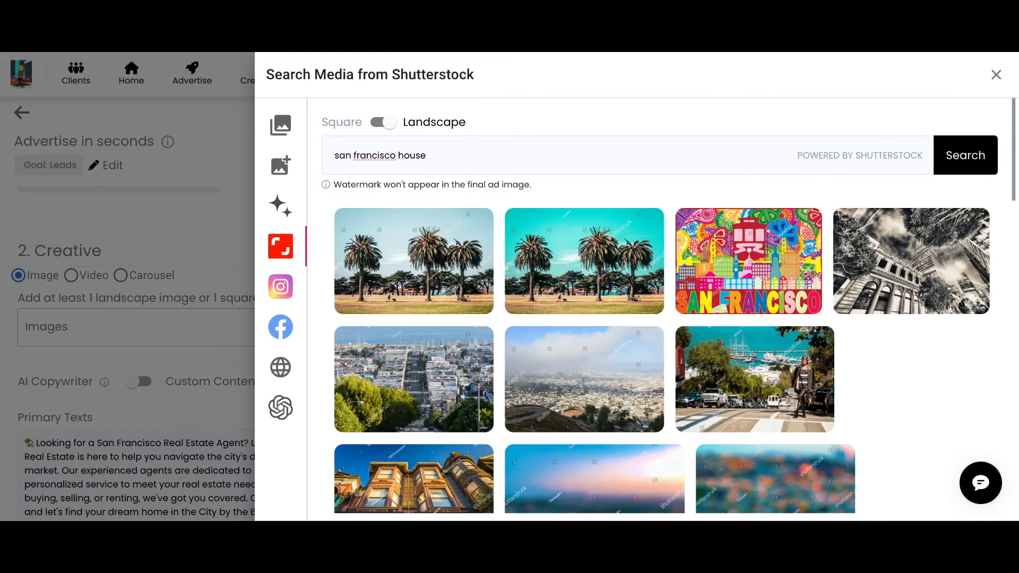
# Add the photo of the ornate bay-windowed house to the ad, cropped to both 1:1 and 1.91:1.
pyautogui.scroll(-3, 450, 389)
pyautogui.scroll(-1, 449, 390)
pyautogui.click(419, 324)
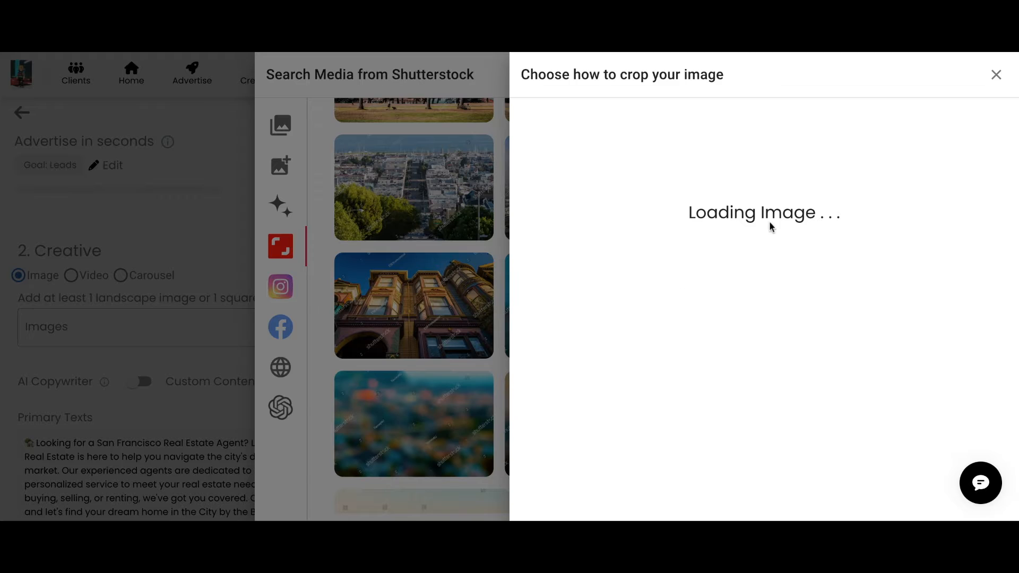
pyautogui.click(778, 434)
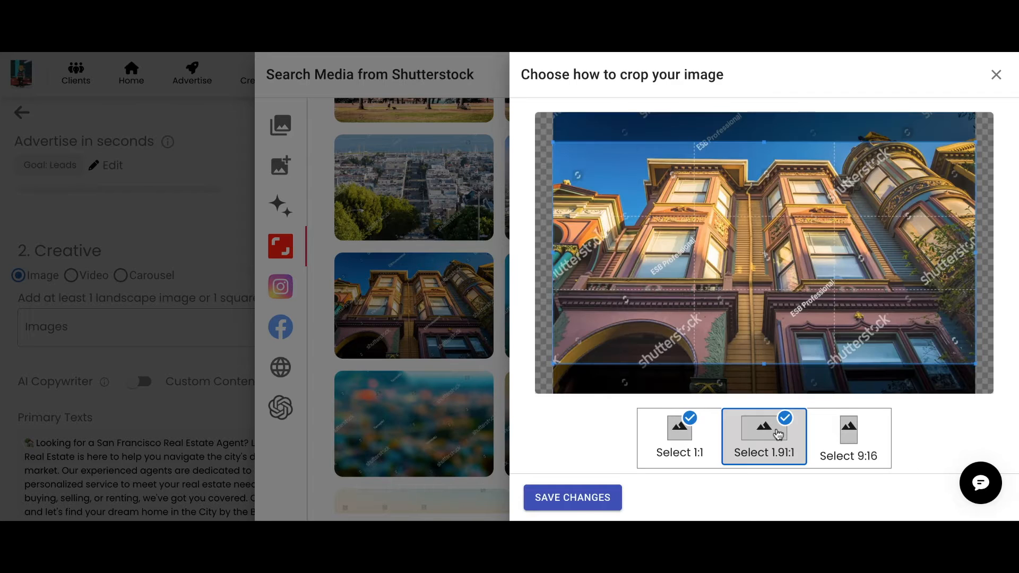
pyautogui.click(608, 499)
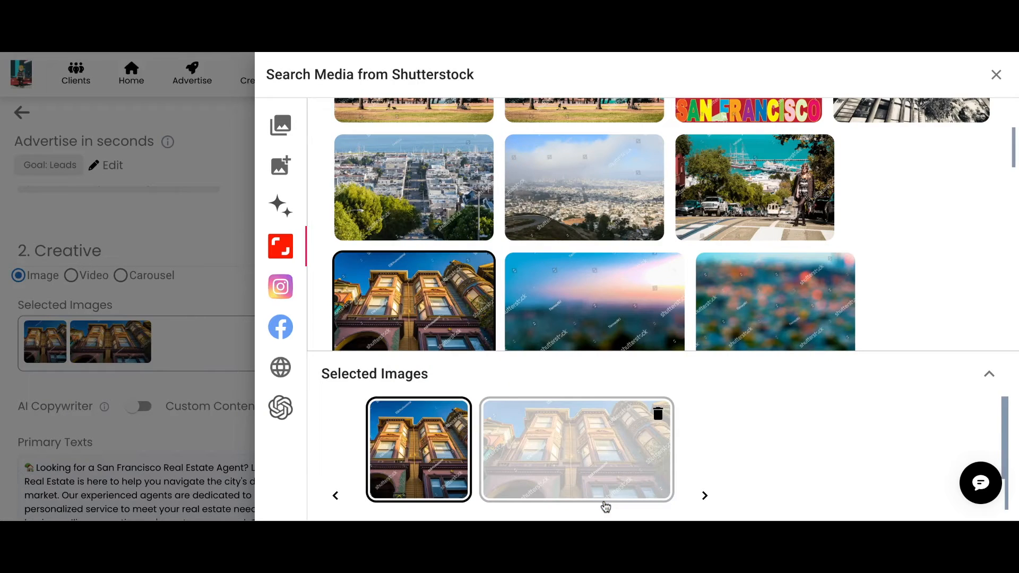
# Look through the remaining image sources: Instagram, Facebook, the website and the AI image generator.
pyautogui.scroll(4, 556, 308)
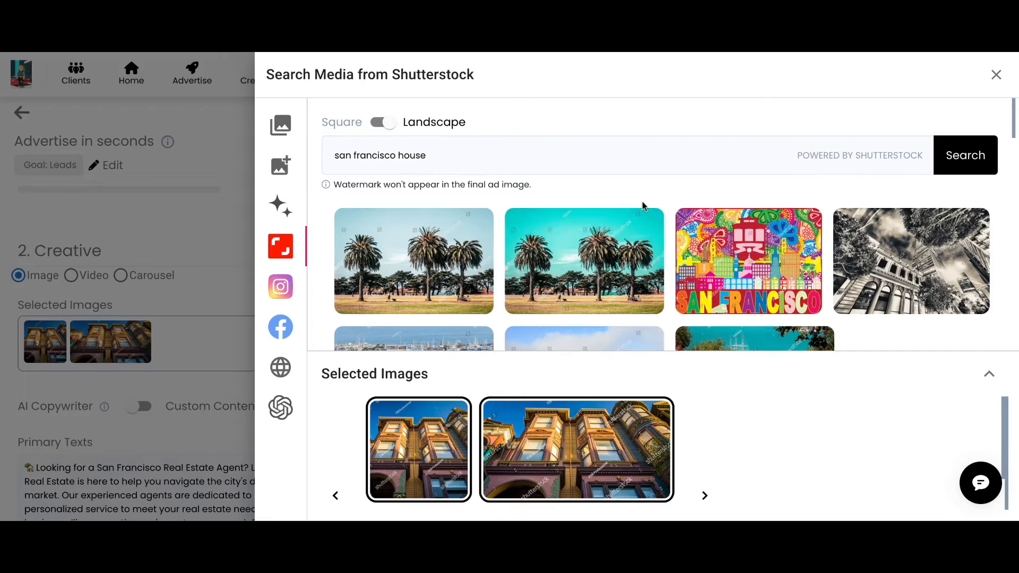
pyautogui.click(281, 291)
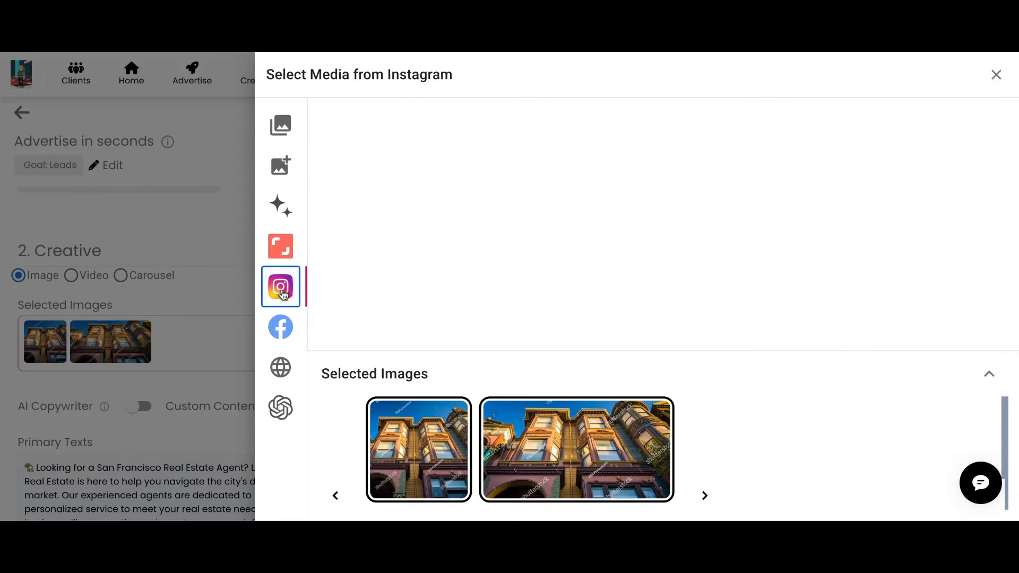
pyautogui.click(285, 334)
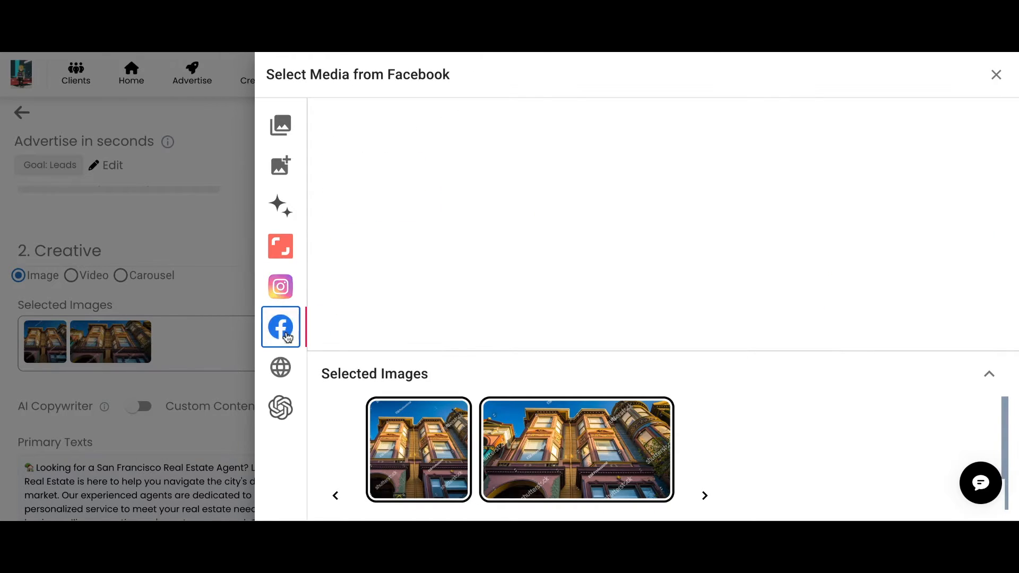
pyautogui.click(286, 377)
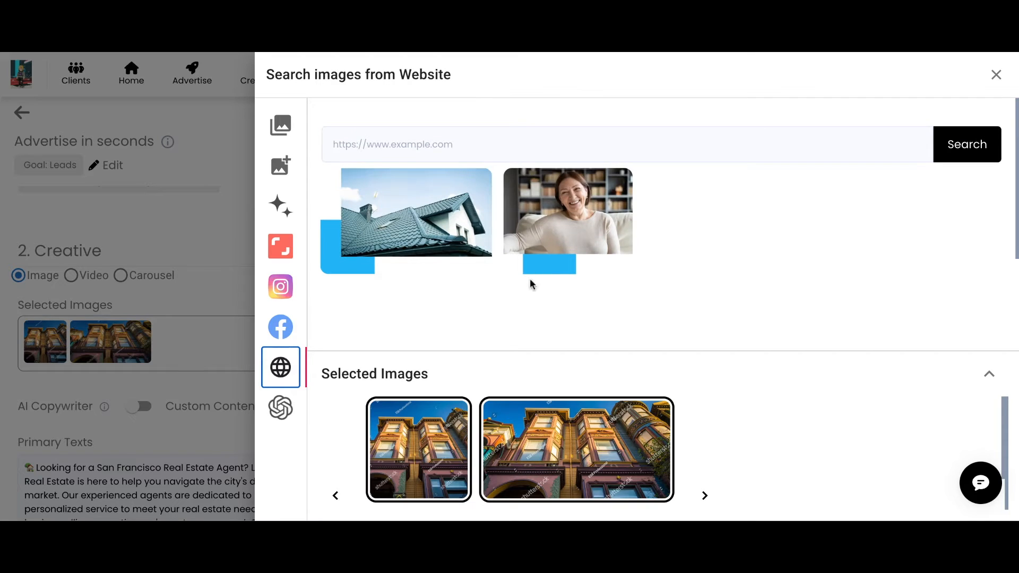
pyautogui.click(280, 407)
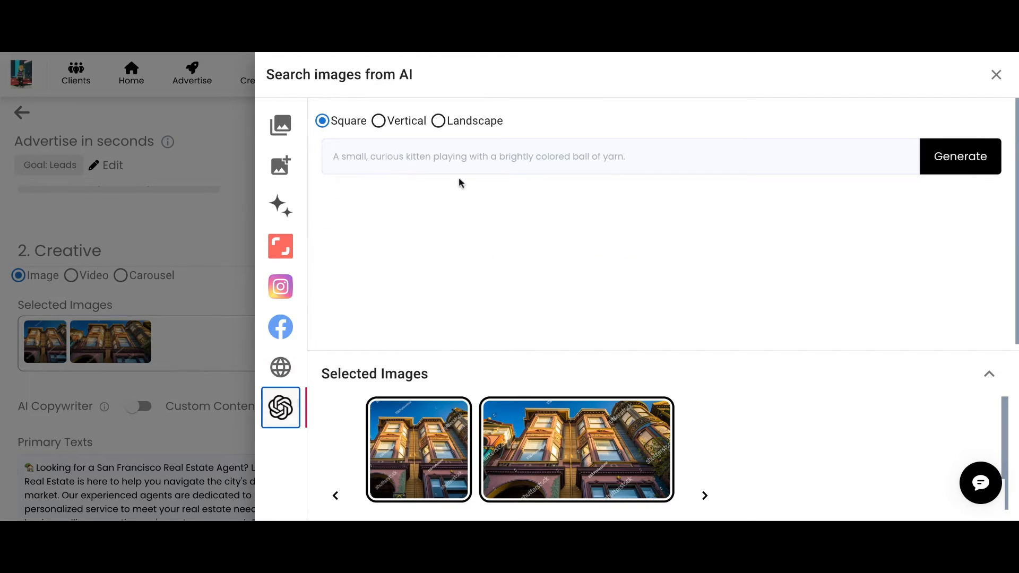
# Generate a square AI image from the prompt "A house in san francisco in the sun".
pyautogui.click(431, 154)
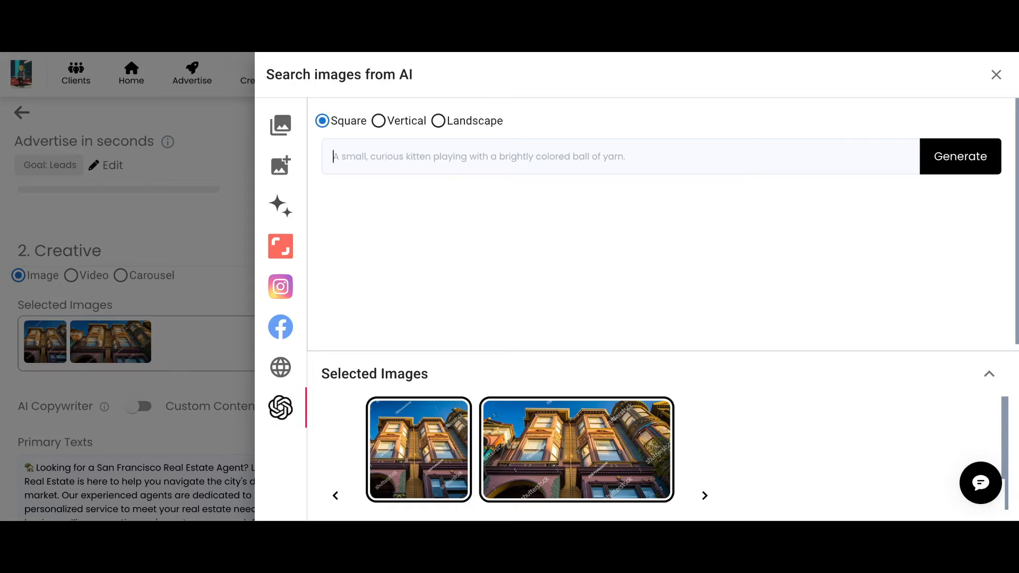
pyautogui.write('A house in san francisco in the sun')
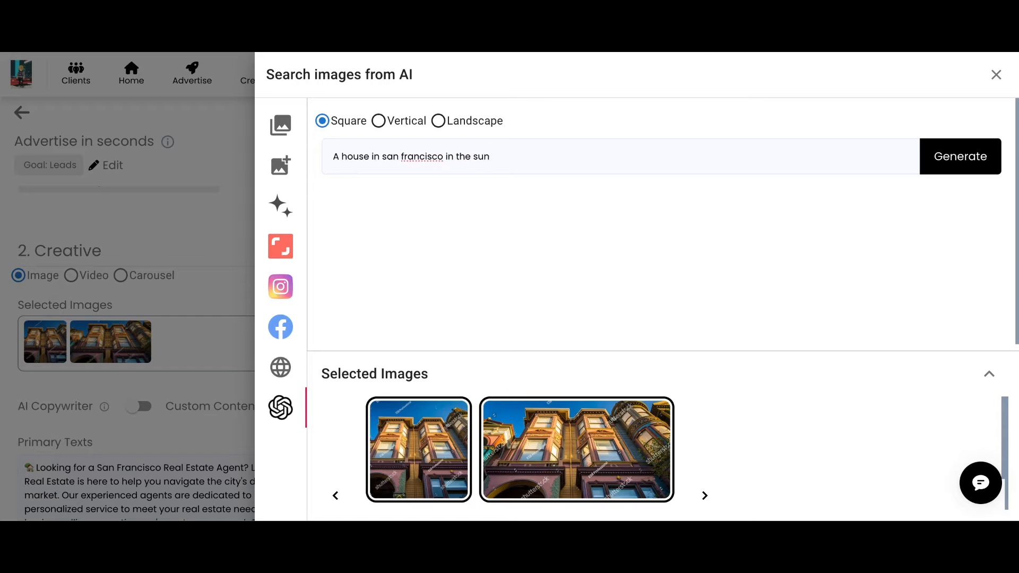
pyautogui.click(977, 155)
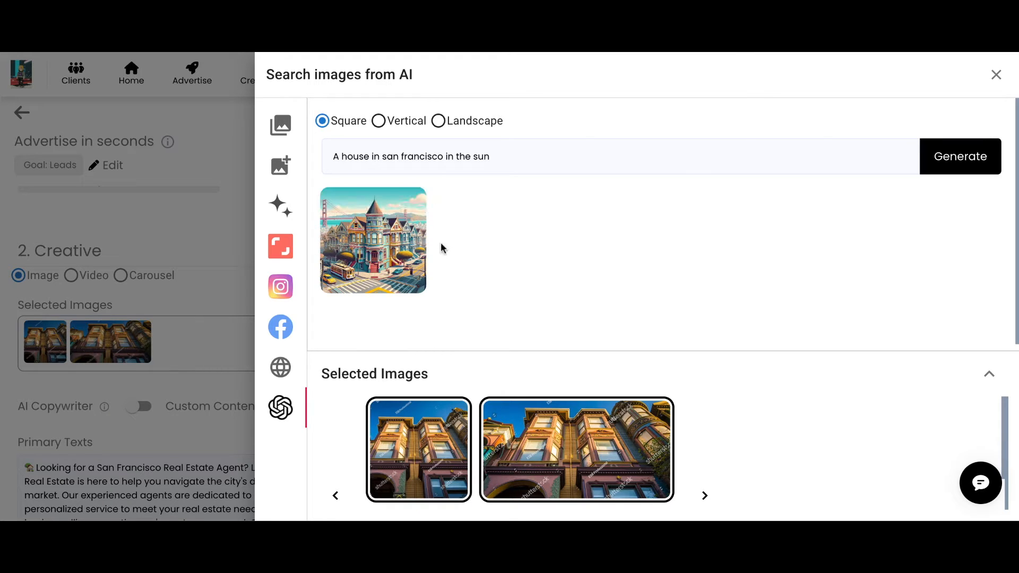
# Switch the ad creative to video and bring up the AI video creation form.
pyautogui.click(209, 273)
pyautogui.click(72, 277)
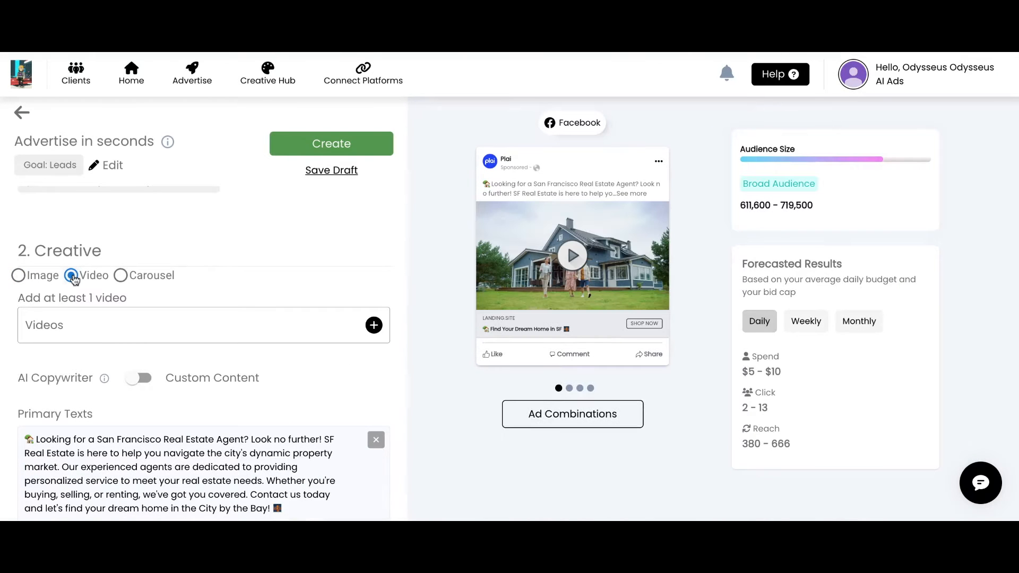
pyautogui.click(136, 342)
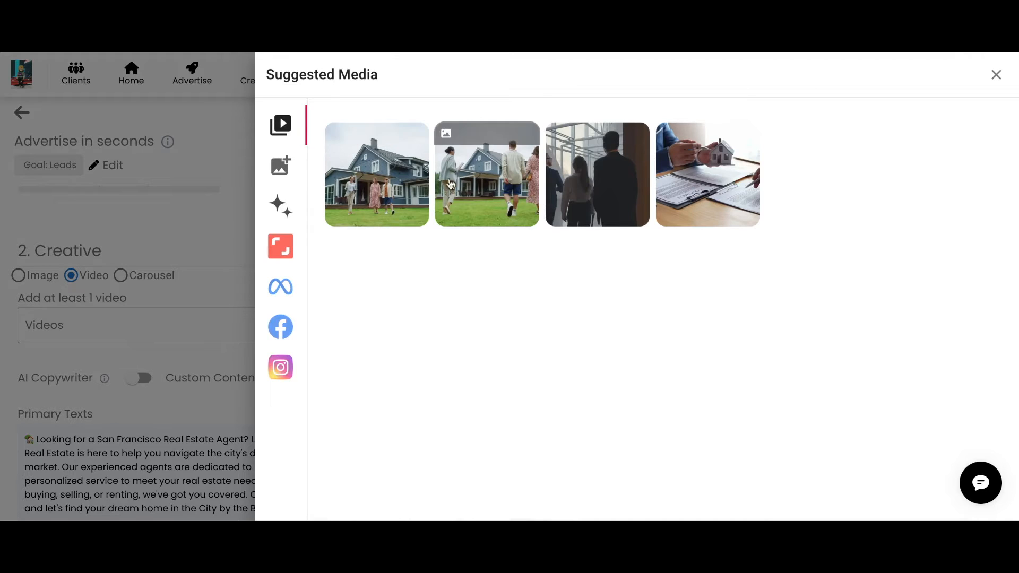
pyautogui.click(285, 173)
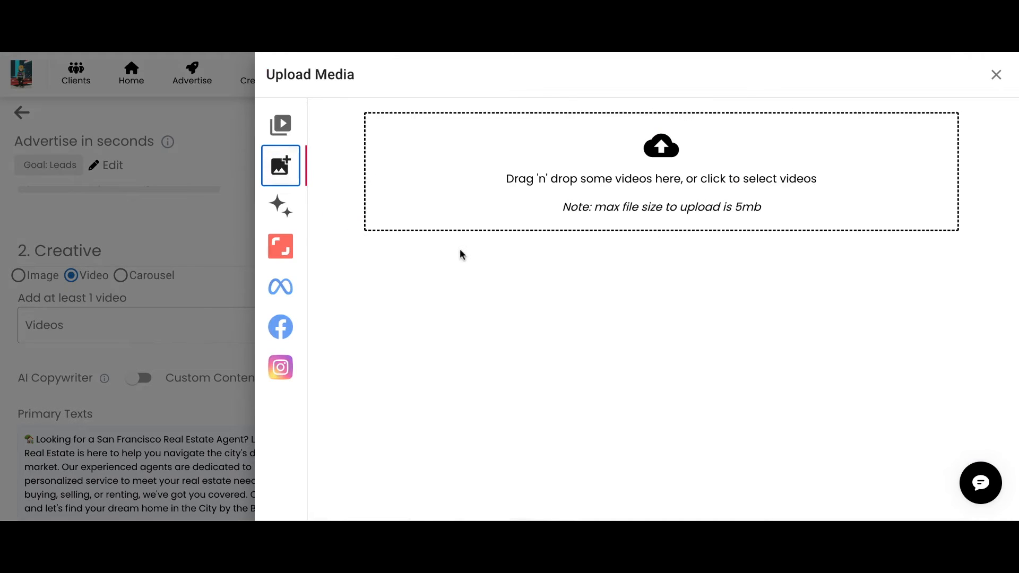
pyautogui.click(279, 206)
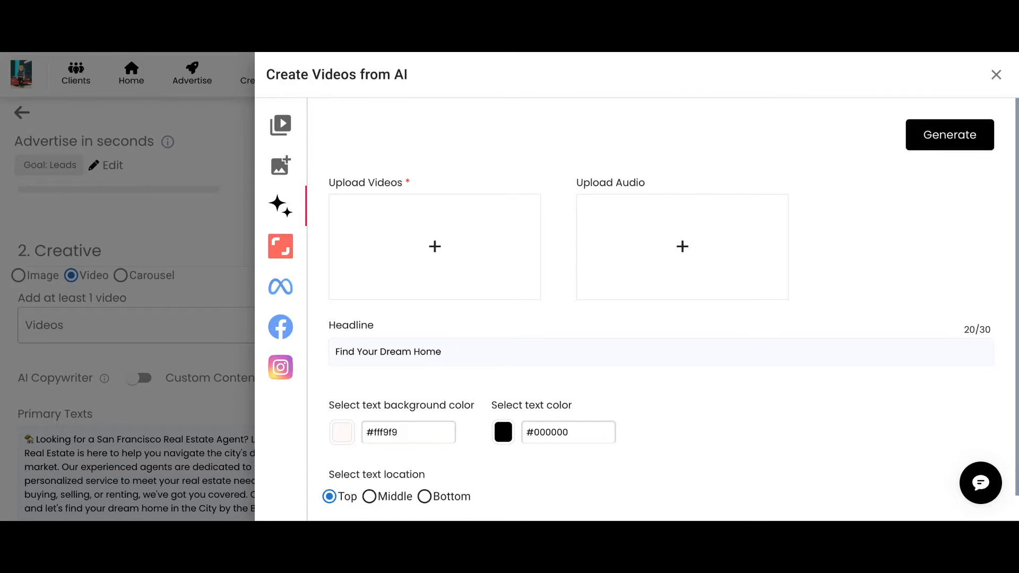
# Search Shutterstock for "san francisco" clips as the source of the AI video.
pyautogui.click(441, 249)
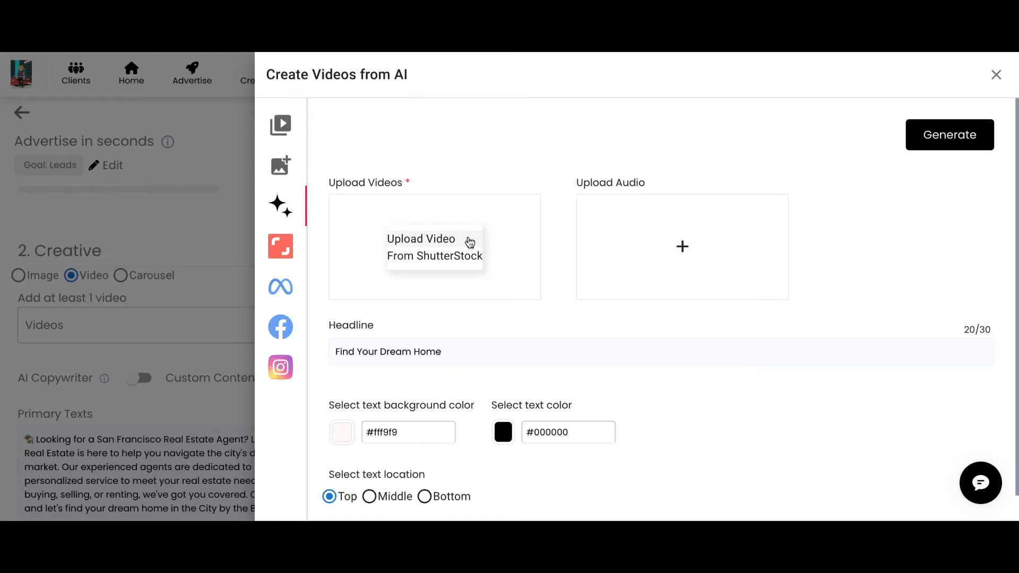
pyautogui.click(469, 257)
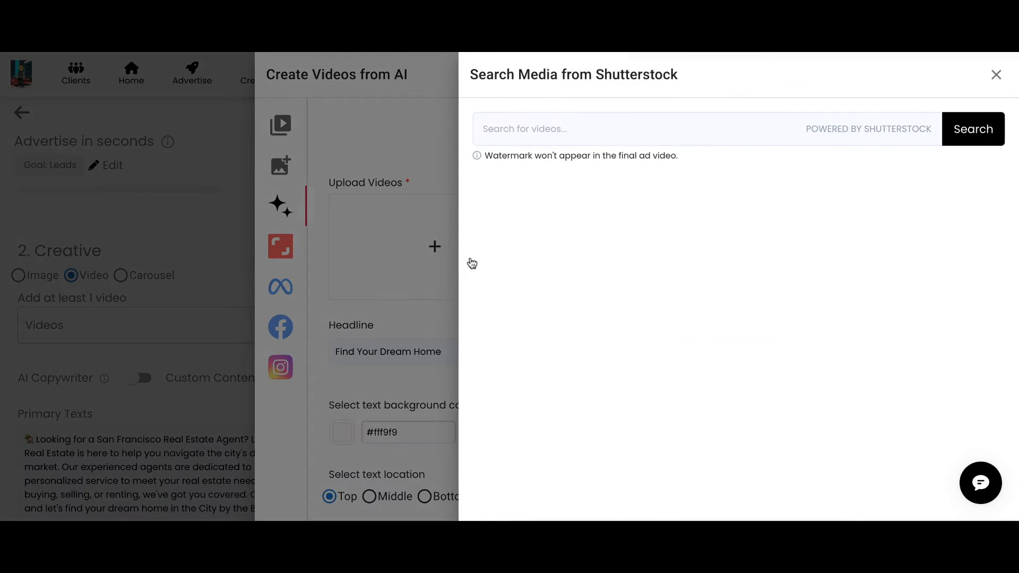
pyautogui.click(542, 136)
pyautogui.write('san francis')
pyautogui.click(979, 138)
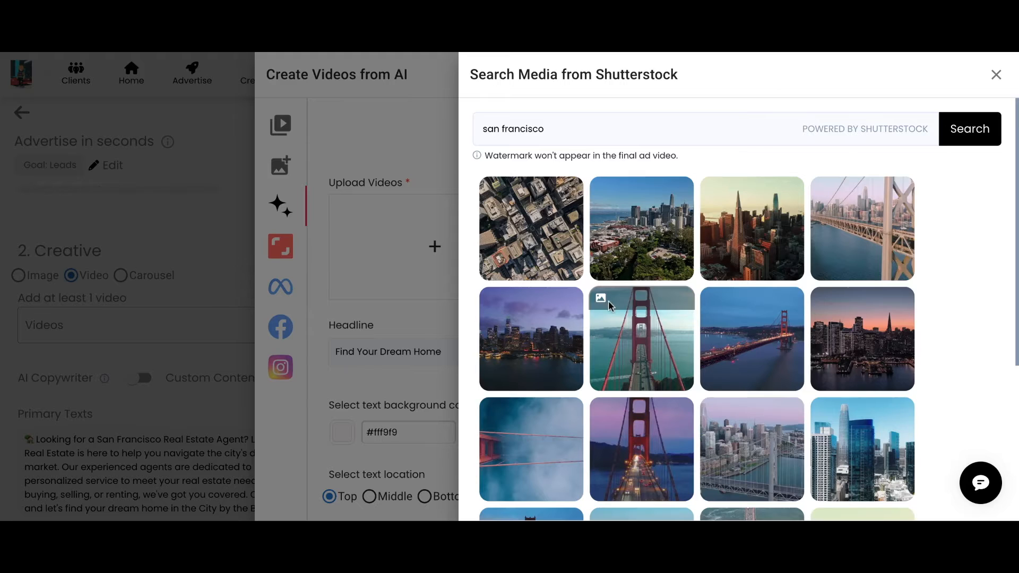
# Choose the overhead clip of a street intersection as the source video.
pyautogui.scroll(-4, 608, 300)
pyautogui.scroll(-3, 609, 306)
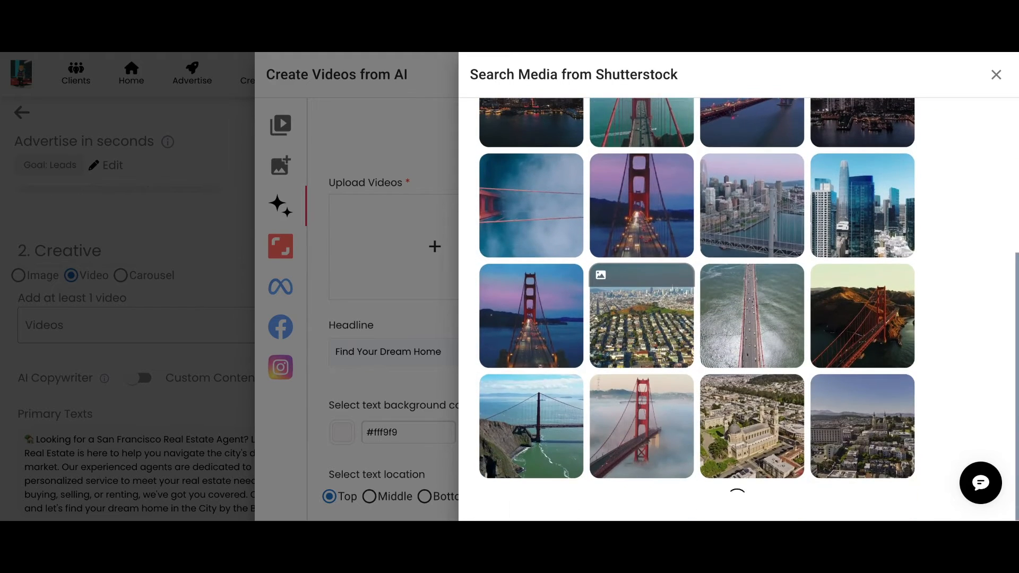
pyautogui.scroll(-3, 609, 438)
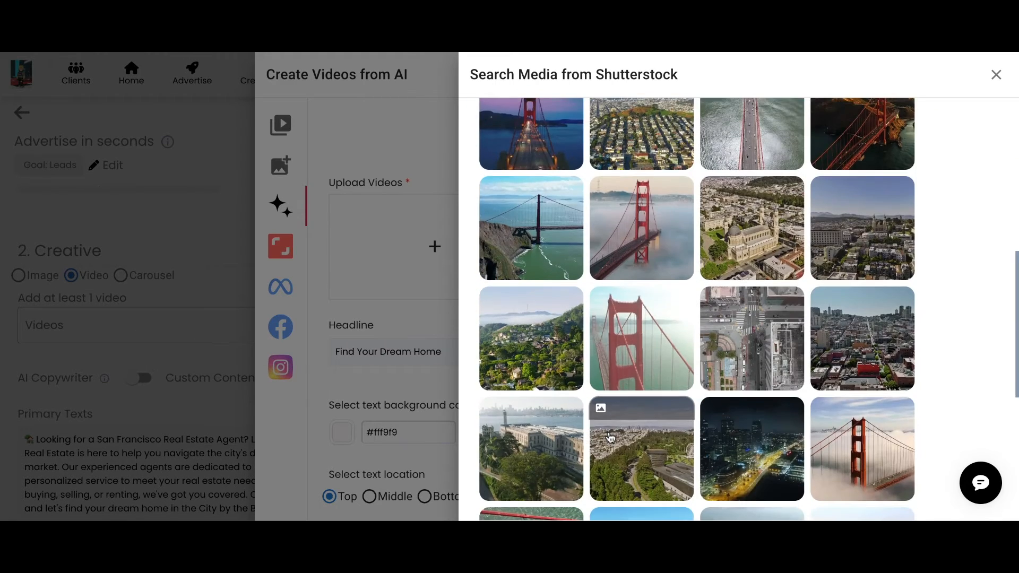
pyautogui.click(754, 345)
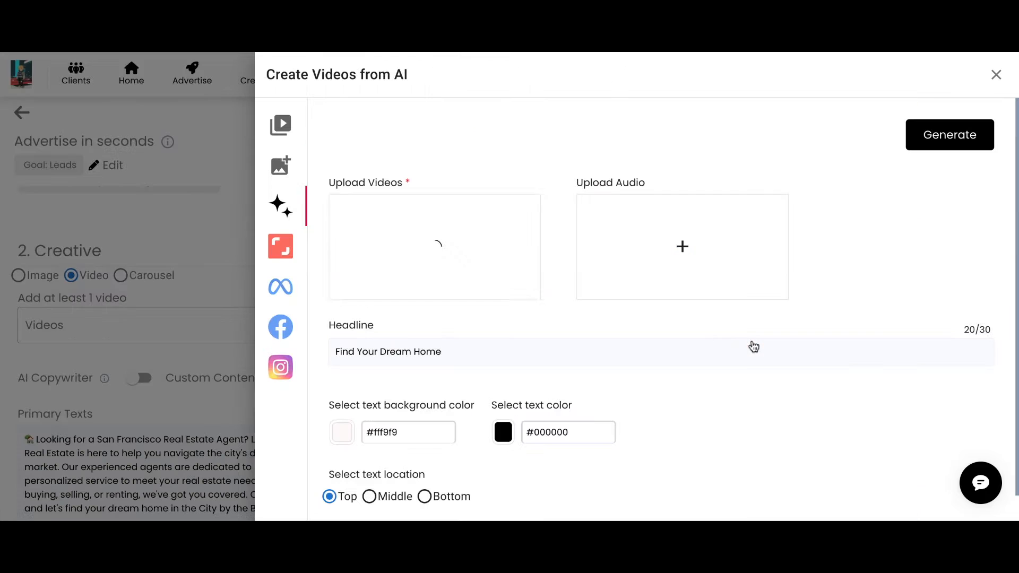
# Generate AI audio presenting the agent as "the best realtor in San Francisco. Check our listings", preview it and attach it to the video.
pyautogui.click(682, 246)
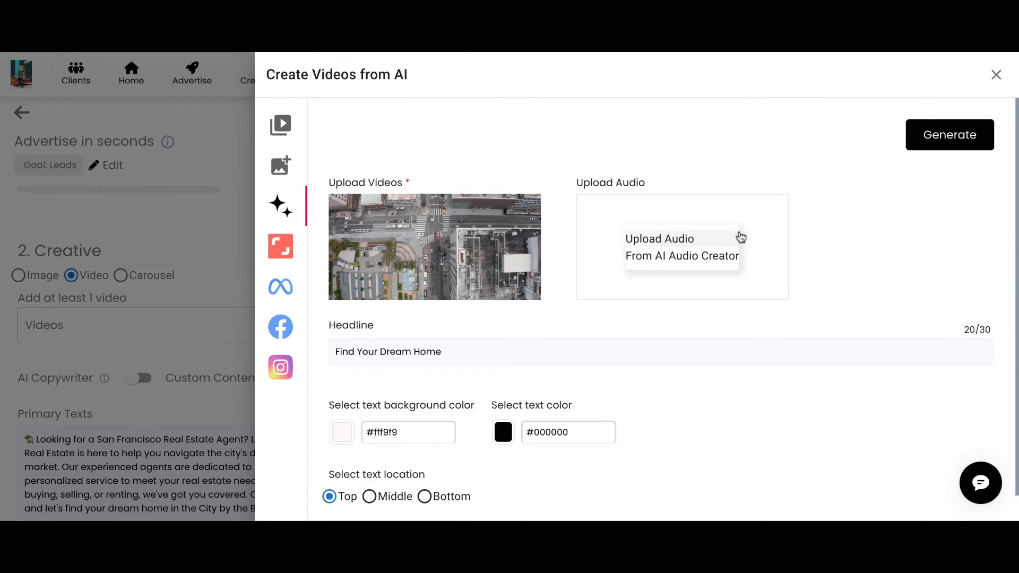
pyautogui.click(706, 258)
pyautogui.click(600, 155)
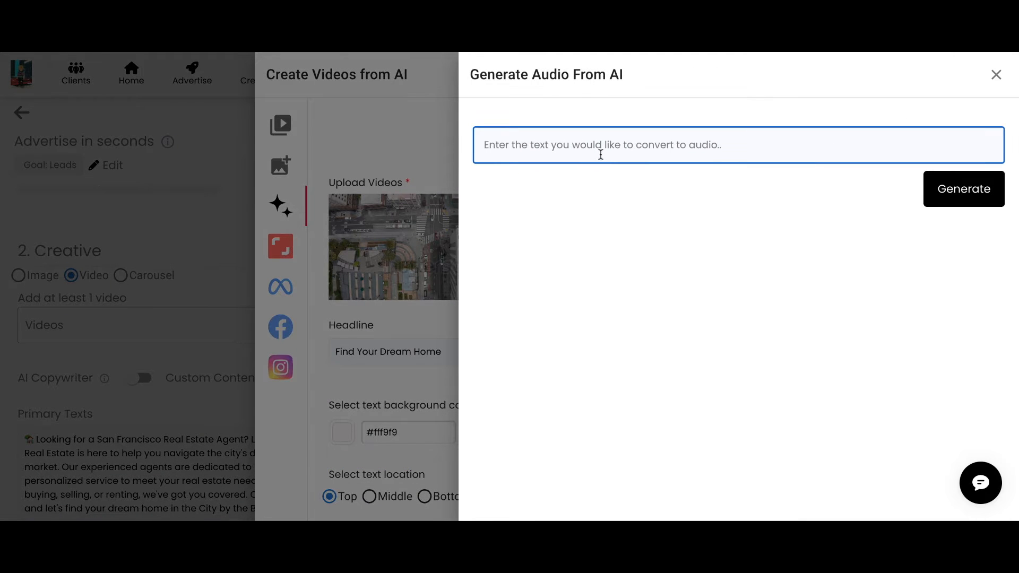
pyautogui.write('Betsy is')
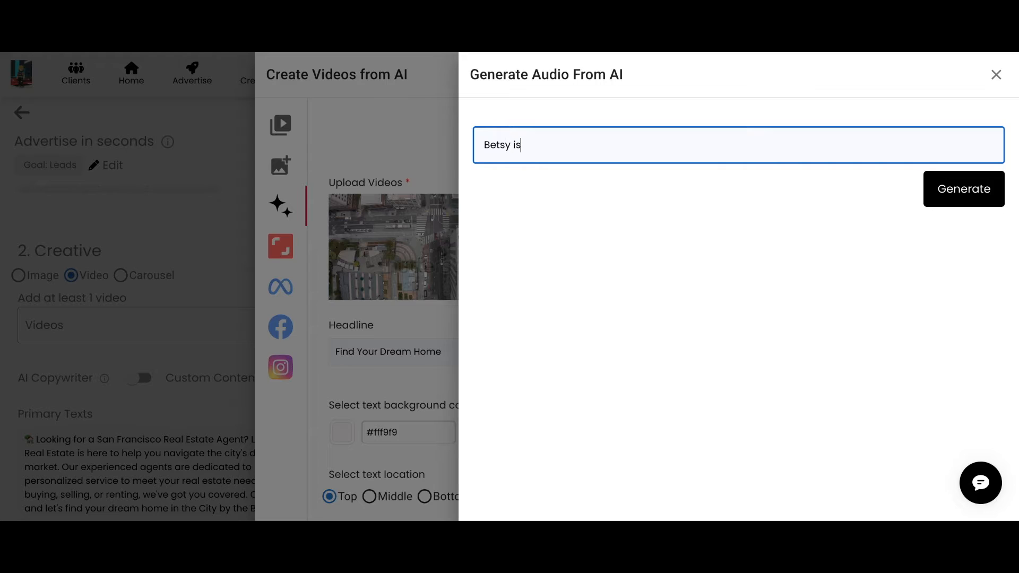
pyautogui.write(' the best realtor in San Franc')
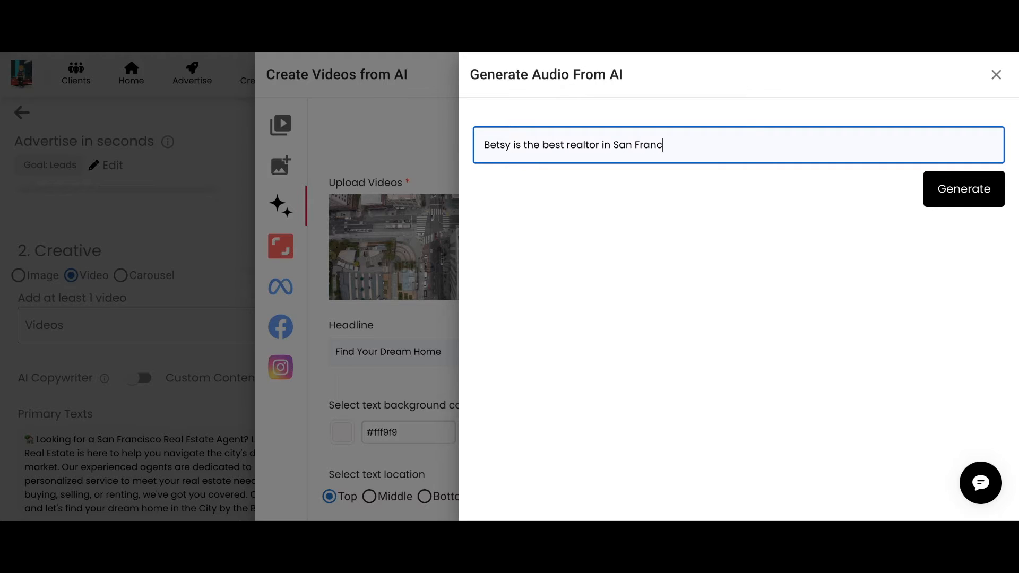
pyautogui.write('isco. Check our listingd')
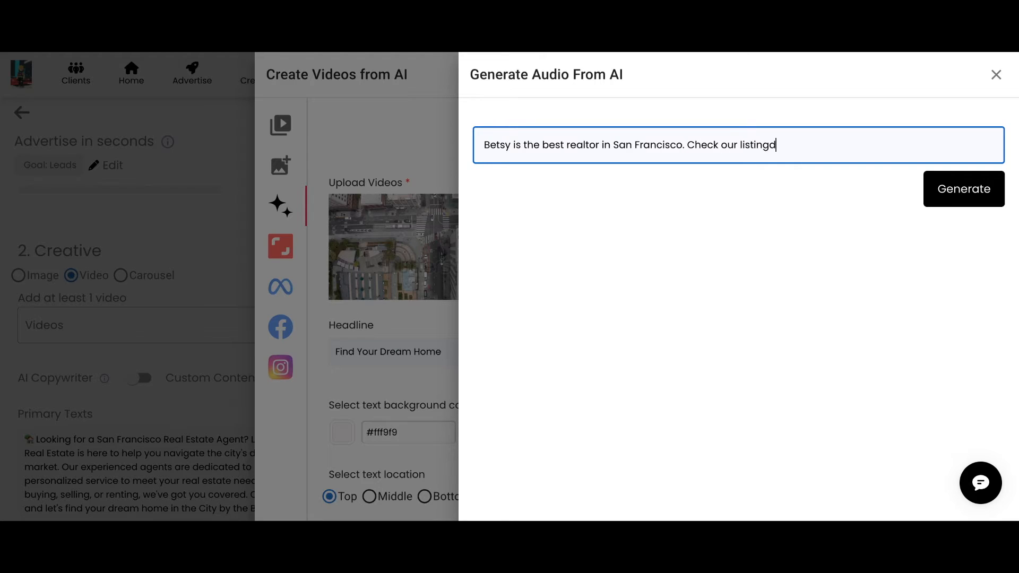
pyautogui.click(963, 204)
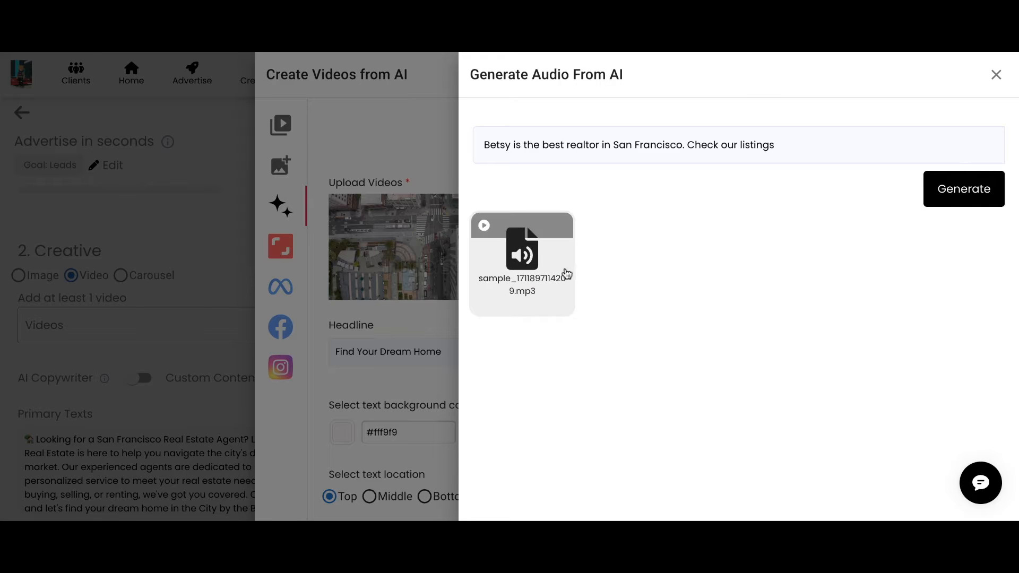
pyautogui.click(487, 232)
pyautogui.click(549, 292)
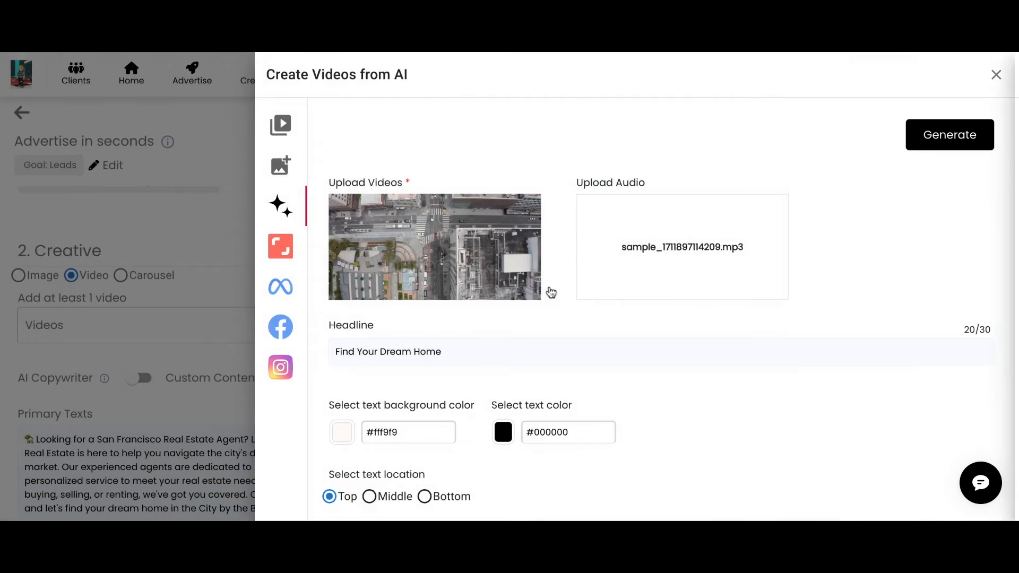
# Place the headline text at the bottom of the video and generate the AI video.
pyautogui.click(467, 355)
pyautogui.scroll(-1, 467, 355)
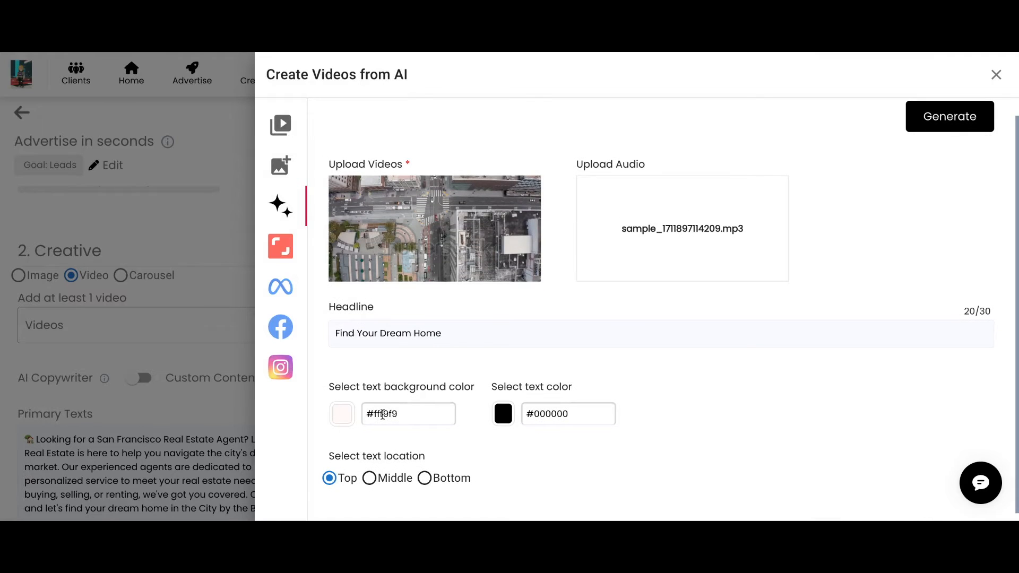
pyautogui.click(426, 484)
pyautogui.click(936, 121)
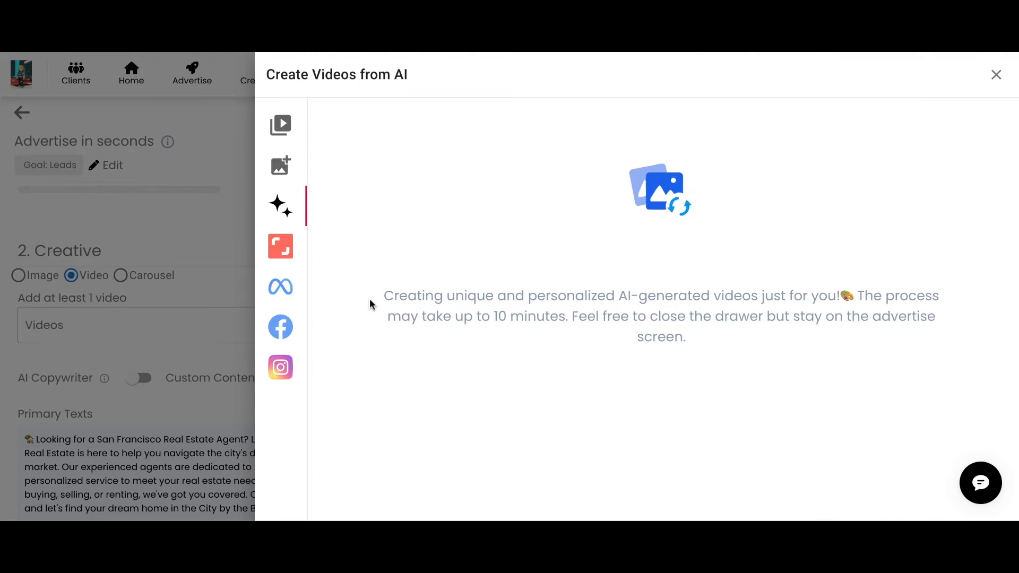
# Look through the videos available from the Facebook ad account, Facebook page and Instagram, and check the AI video's progress.
pyautogui.click(287, 295)
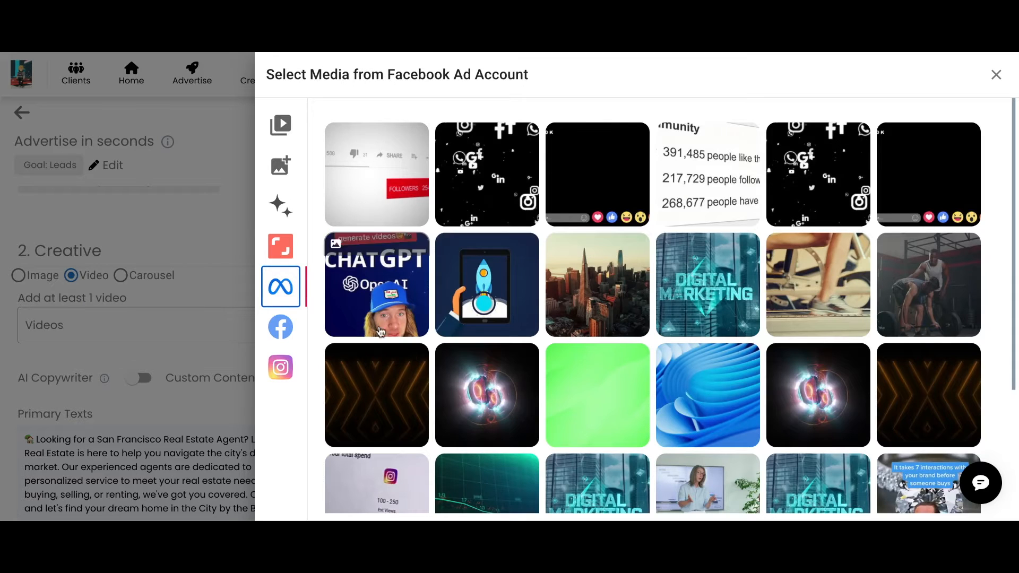
pyautogui.click(277, 334)
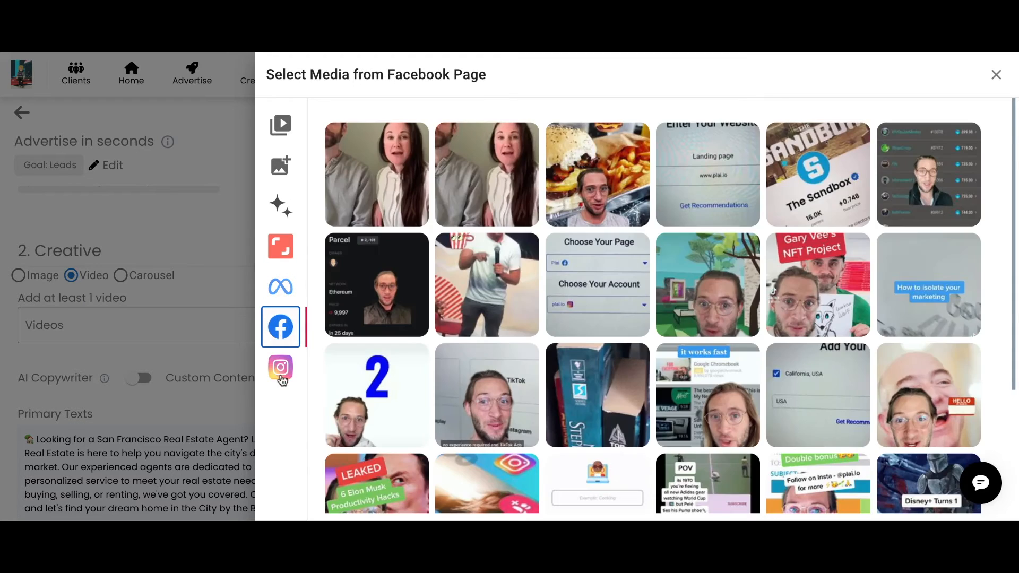
pyautogui.click(284, 375)
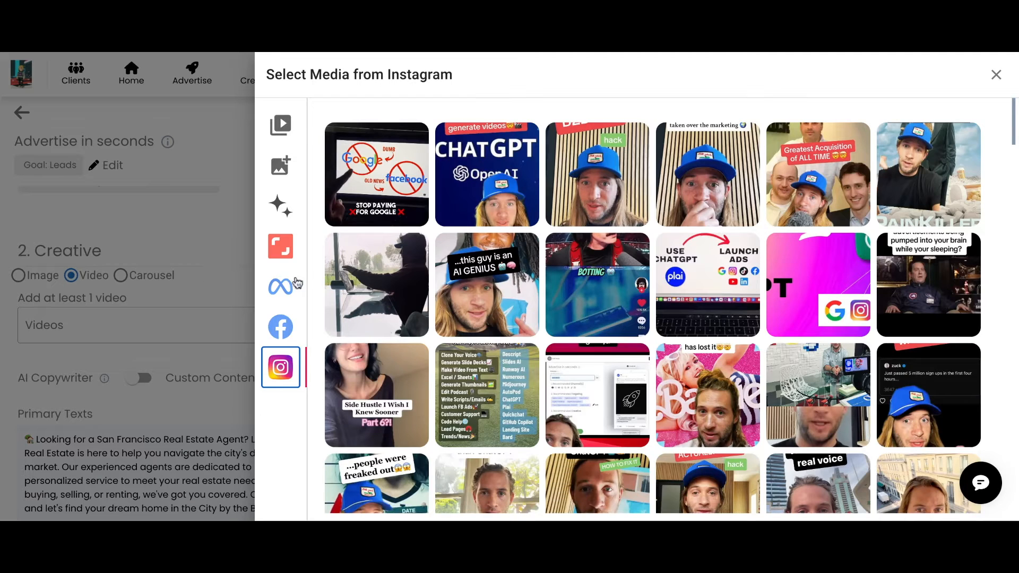
pyautogui.click(283, 208)
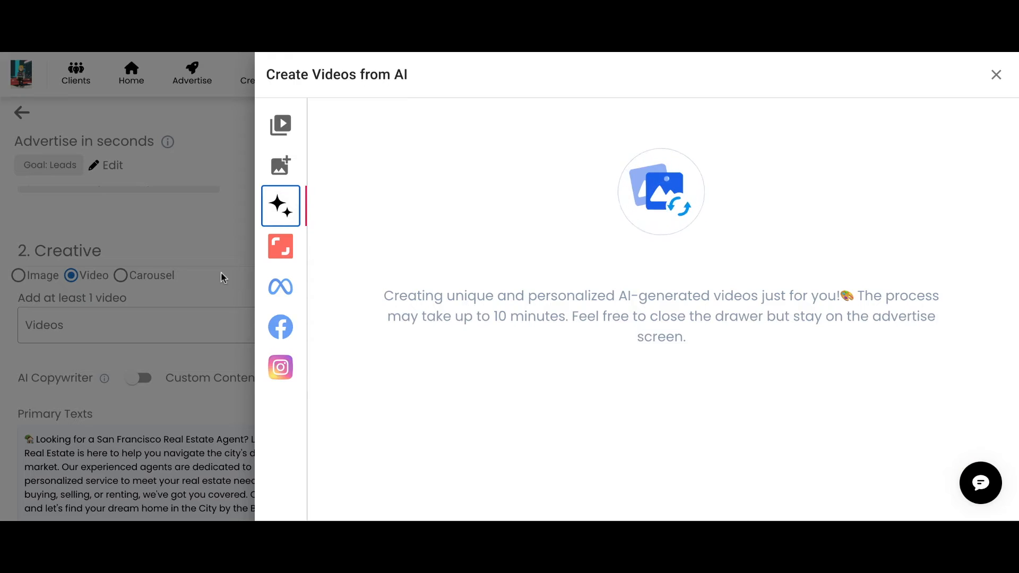
# Switch the ad creative to a carousel and remove all of its suggested video cards.
pyautogui.click(110, 278)
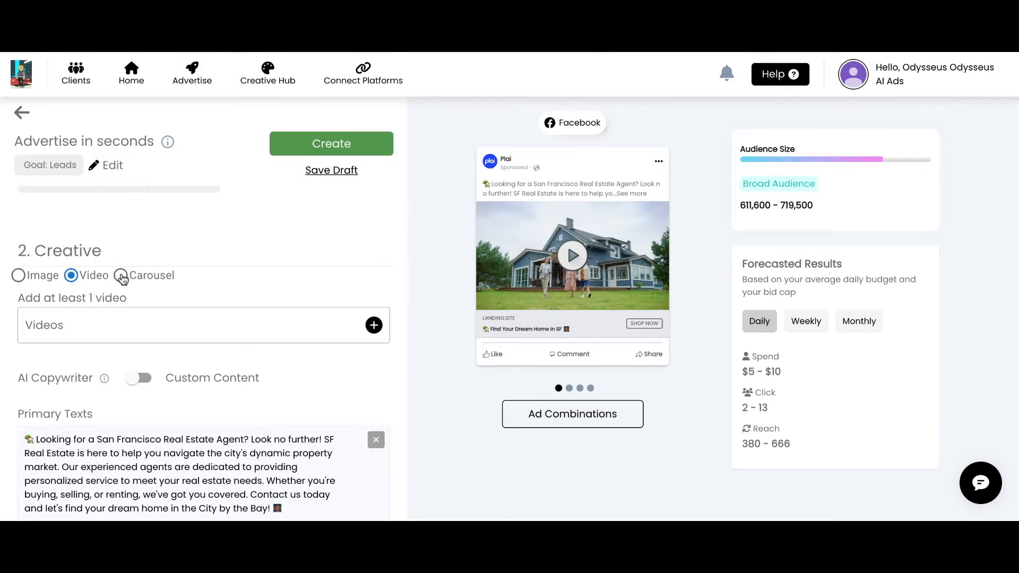
pyautogui.click(122, 276)
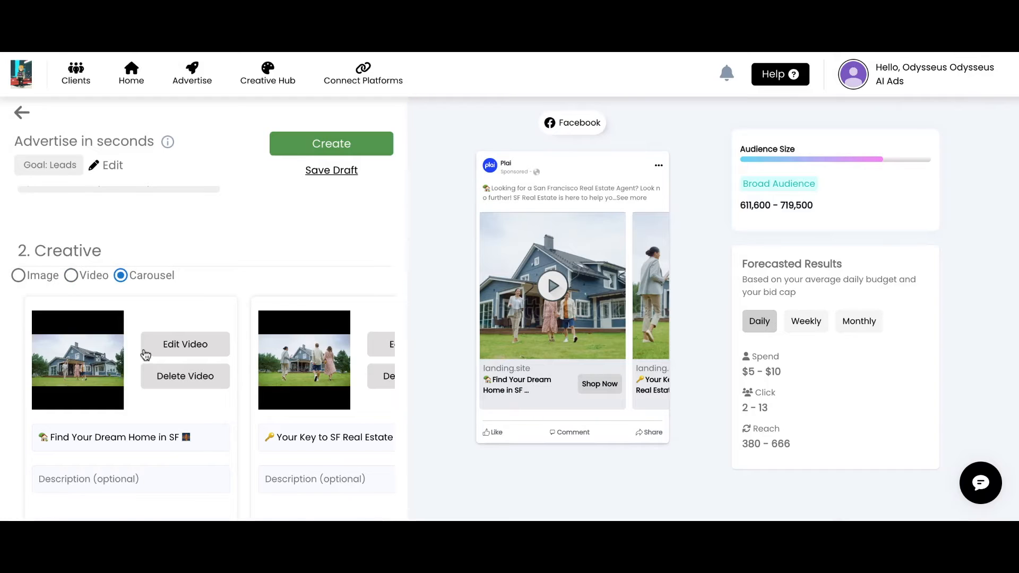
pyautogui.scroll(-2, 141, 352)
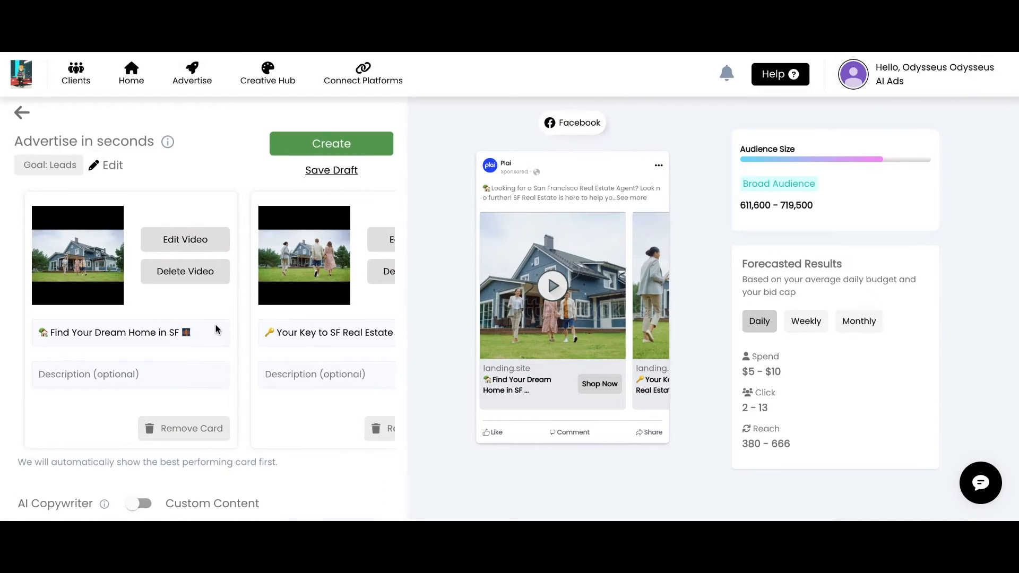
pyautogui.click(186, 437)
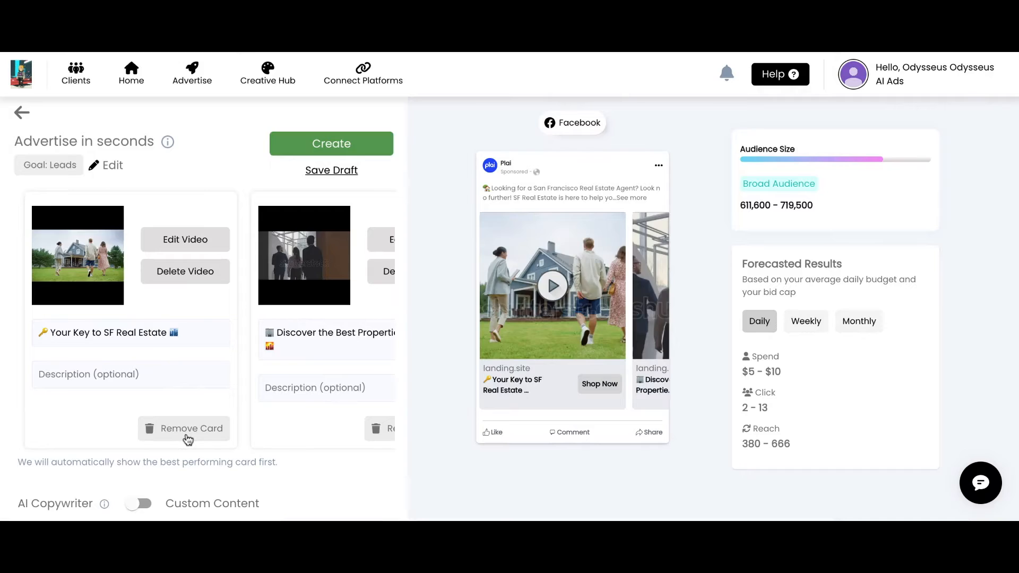
pyautogui.click(186, 434)
pyautogui.click(187, 435)
pyautogui.tripleClick(187, 439)
pyautogui.click(169, 408)
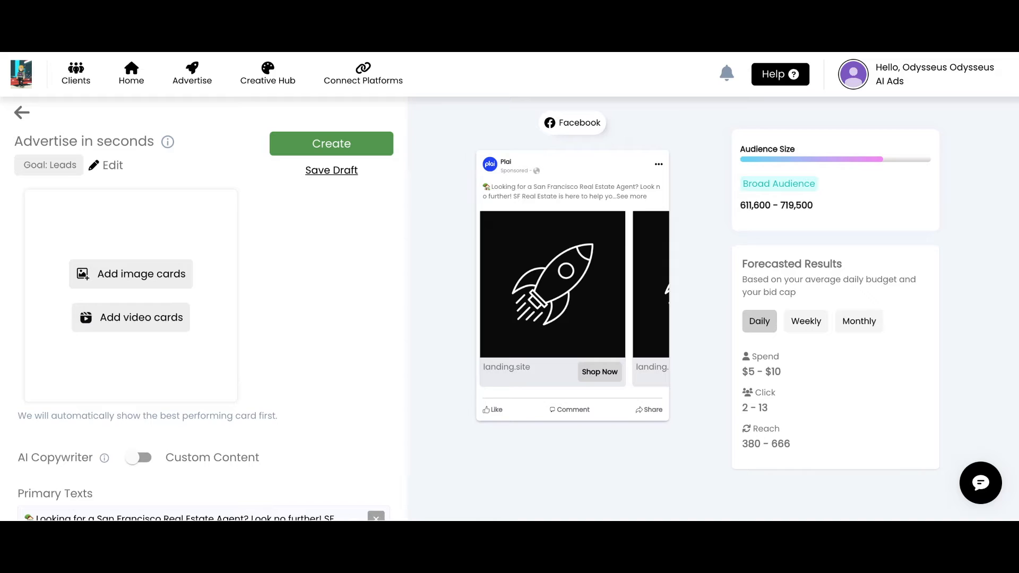
# Return the creative to video and add the AI-generated "Find Your Dream Home" video to the ad.
pyautogui.scroll(3, 202, 319)
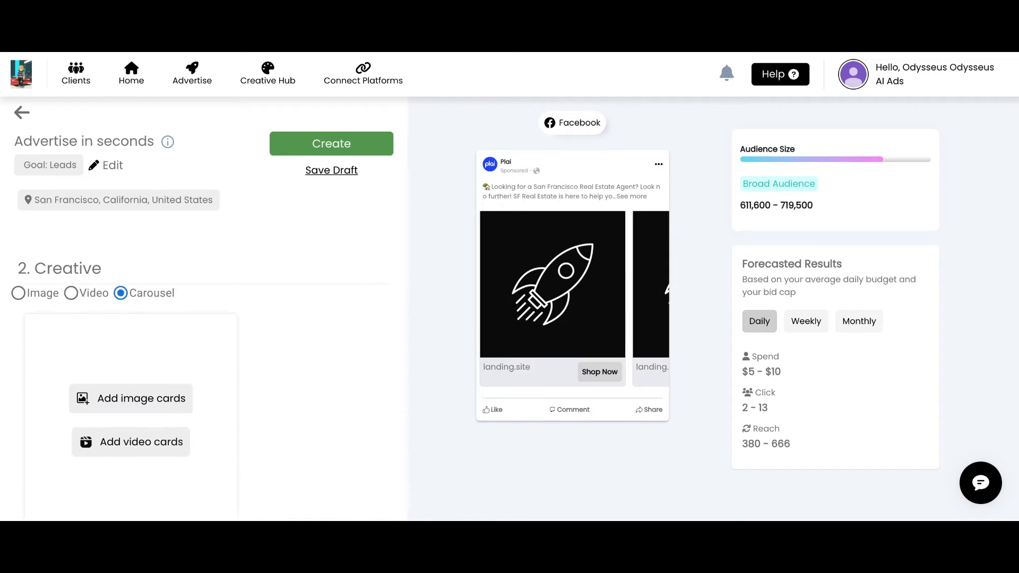
pyautogui.click(71, 299)
pyautogui.click(131, 348)
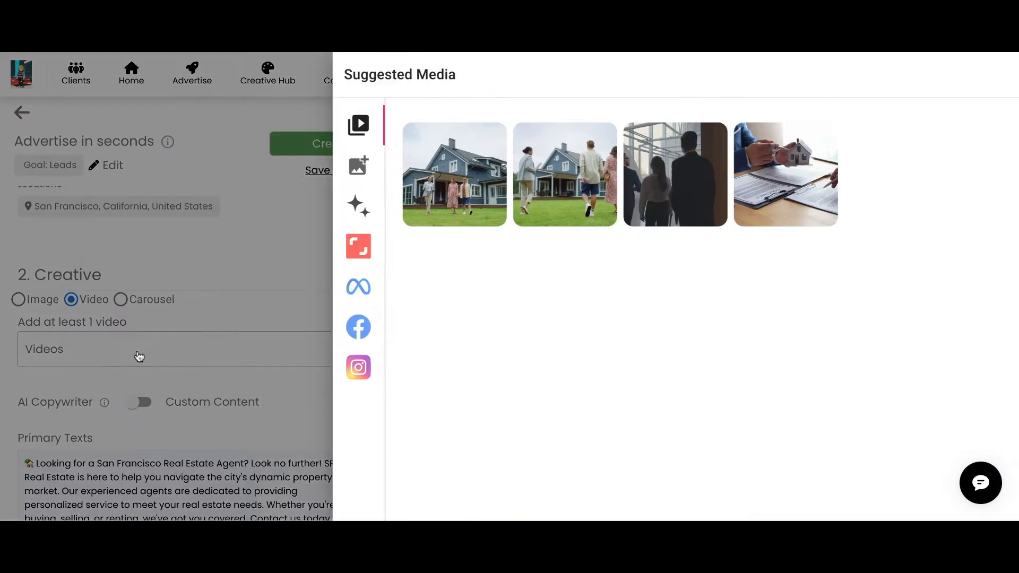
pyautogui.click(296, 207)
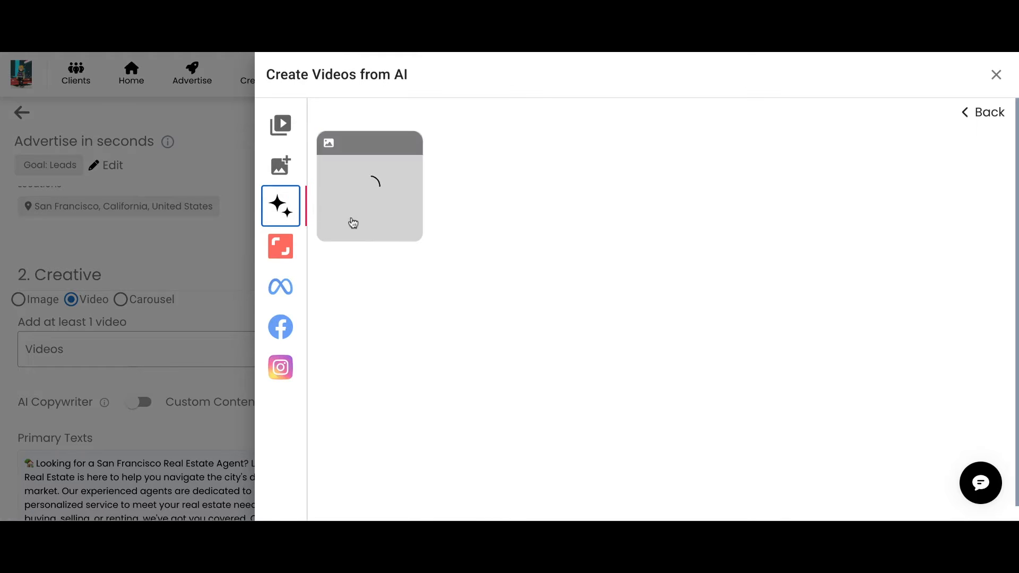
pyautogui.click(380, 214)
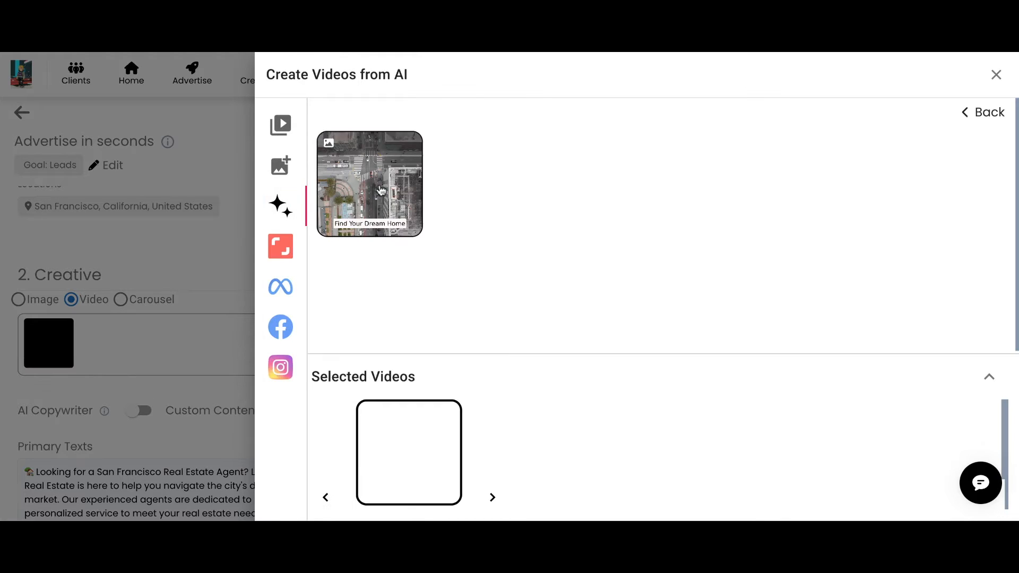
# Leave the AI video selection and play the added video in the Facebook ad preview.
pyautogui.click(185, 253)
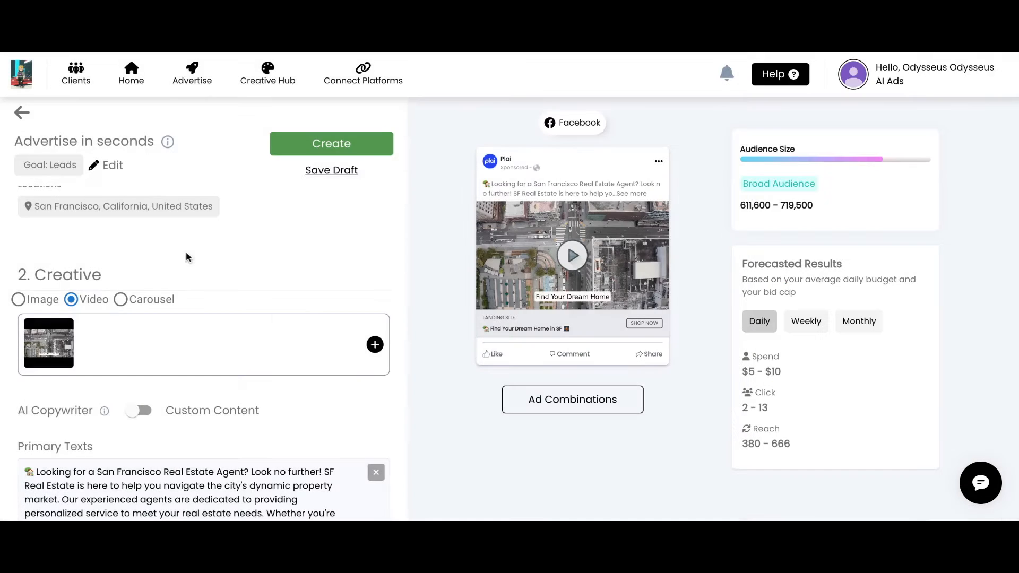
pyautogui.click(573, 256)
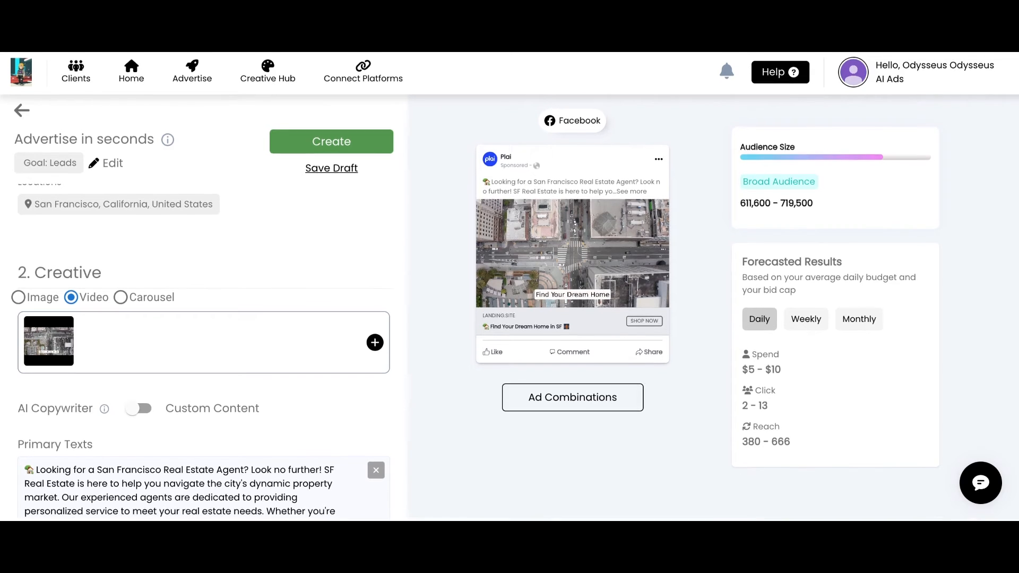
# Change the ad's call to action to Learn More.
pyautogui.scroll(-5, 216, 370)
pyautogui.scroll(-6, 168, 383)
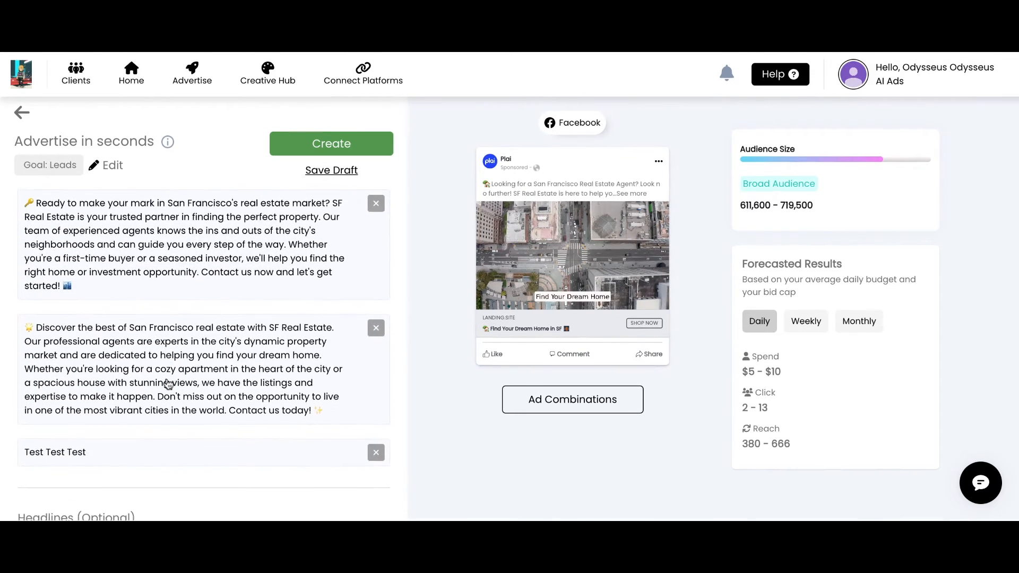
pyautogui.scroll(-5, 204, 352)
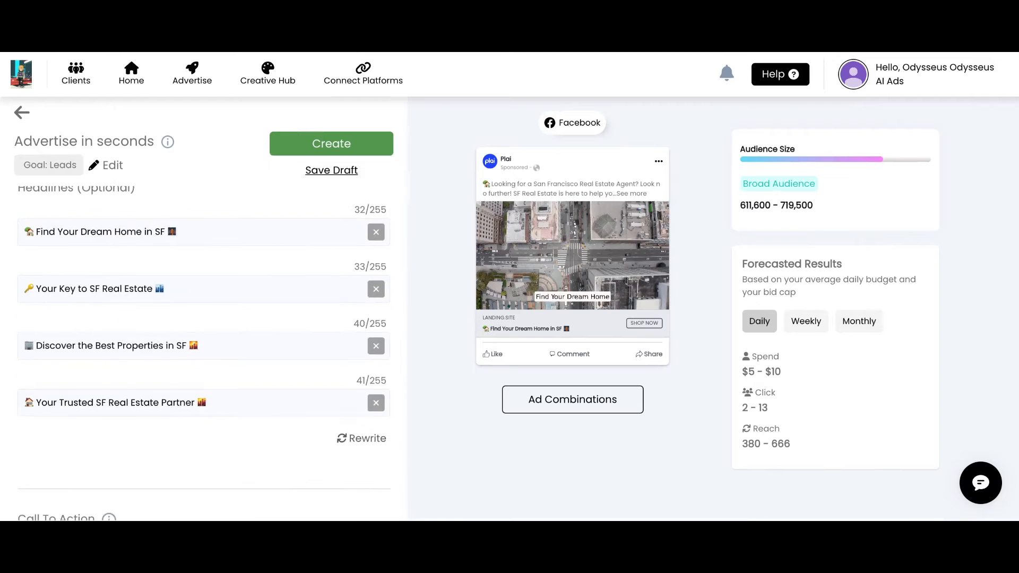
pyautogui.scroll(-2, 165, 297)
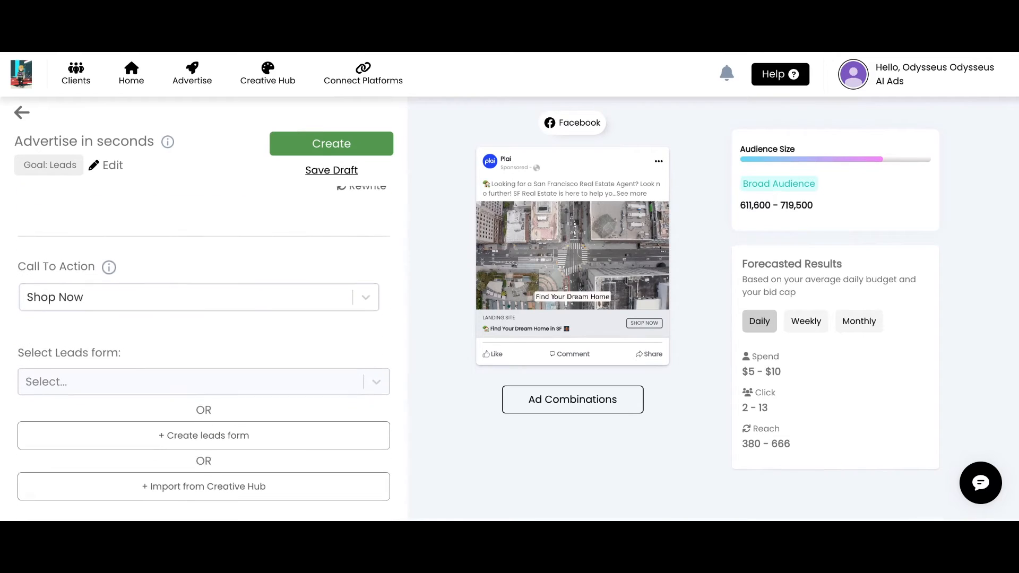
pyautogui.click(162, 265)
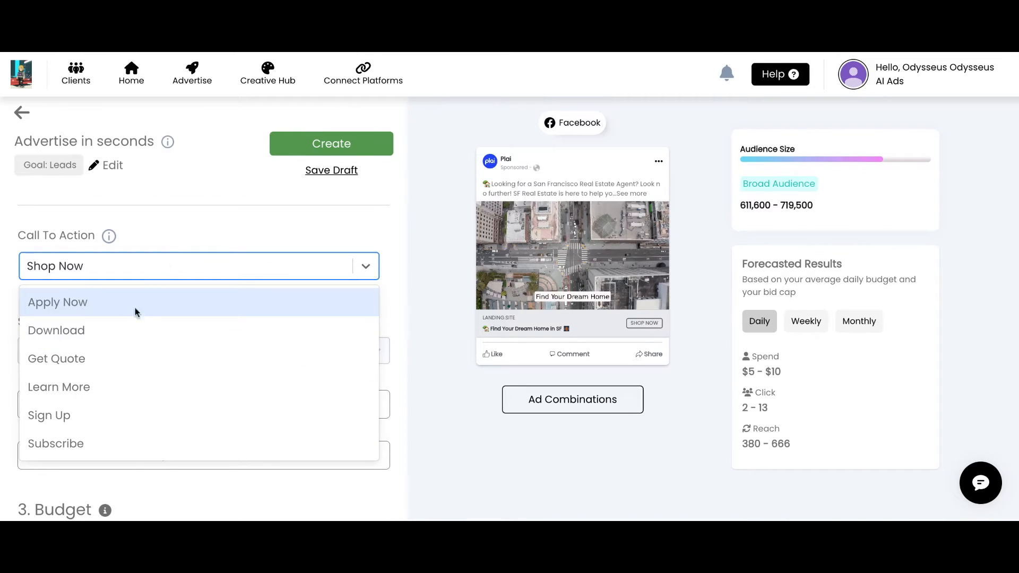
pyautogui.click(98, 387)
# Review the ad objectives, keep Leads, and choose the existing leads form "6778giu 2024-02-05T12:32:04.999Z-copy".
pyautogui.scroll(-1, 143, 324)
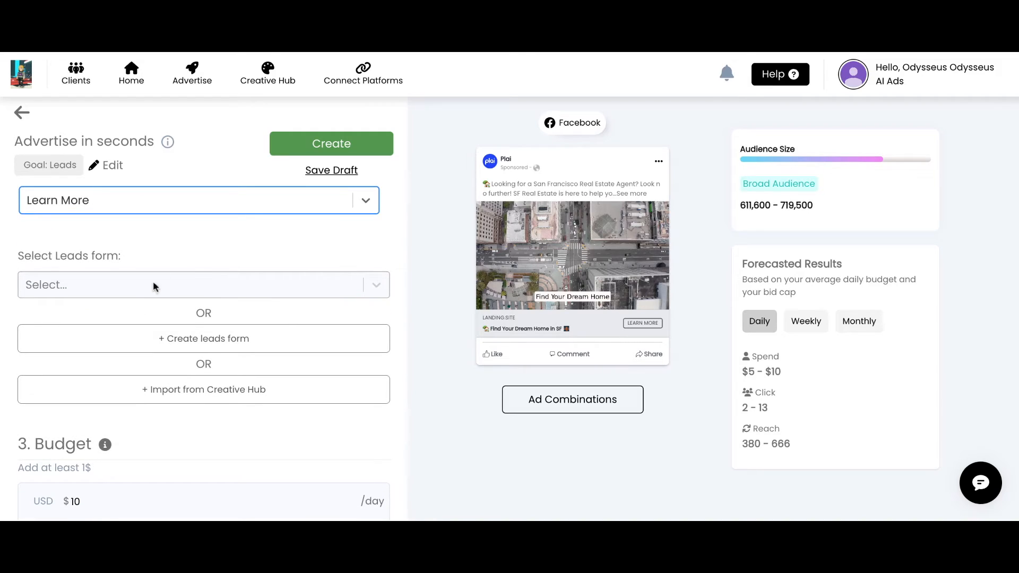
pyautogui.click(92, 175)
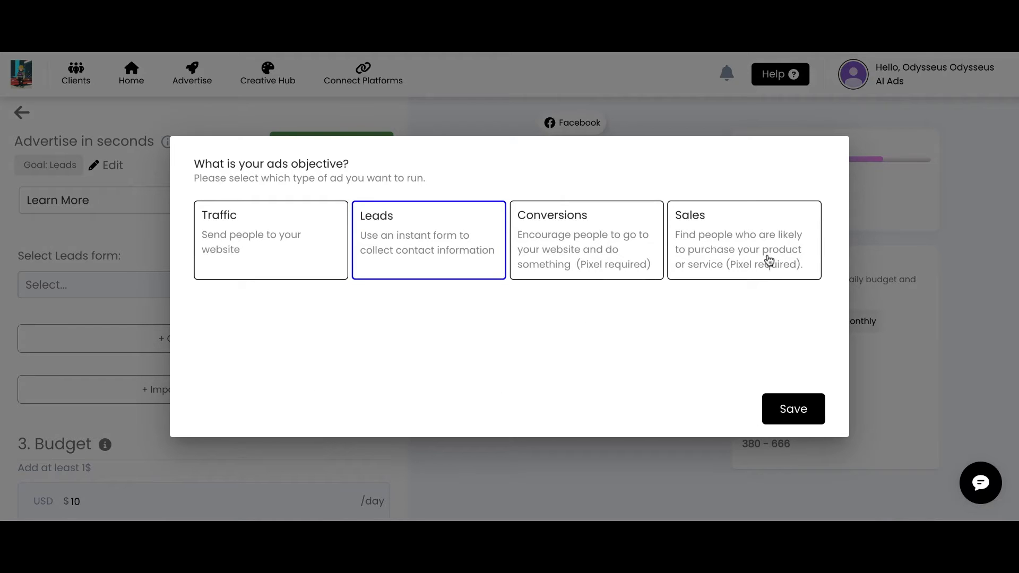
pyautogui.click(793, 410)
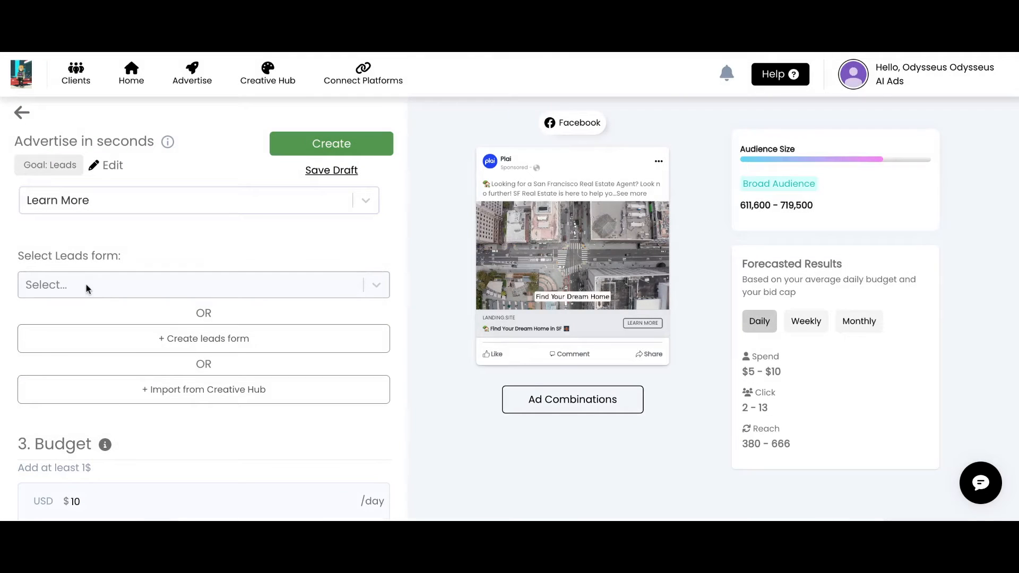
pyautogui.click(87, 286)
pyautogui.click(123, 349)
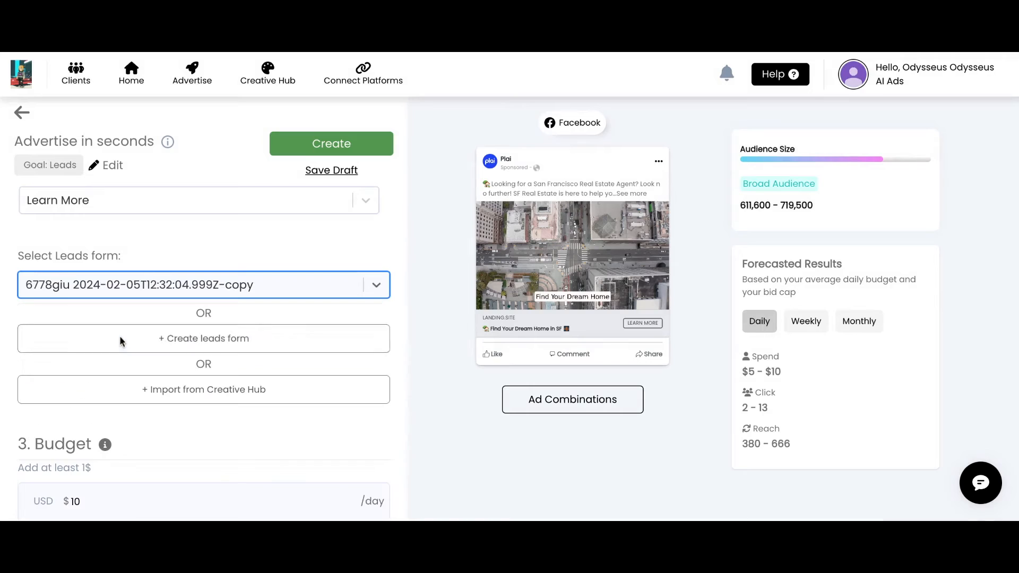
# Examine the form type, prefill questions and custom question types for a new leads form, and leave without creating it.
pyautogui.click(155, 341)
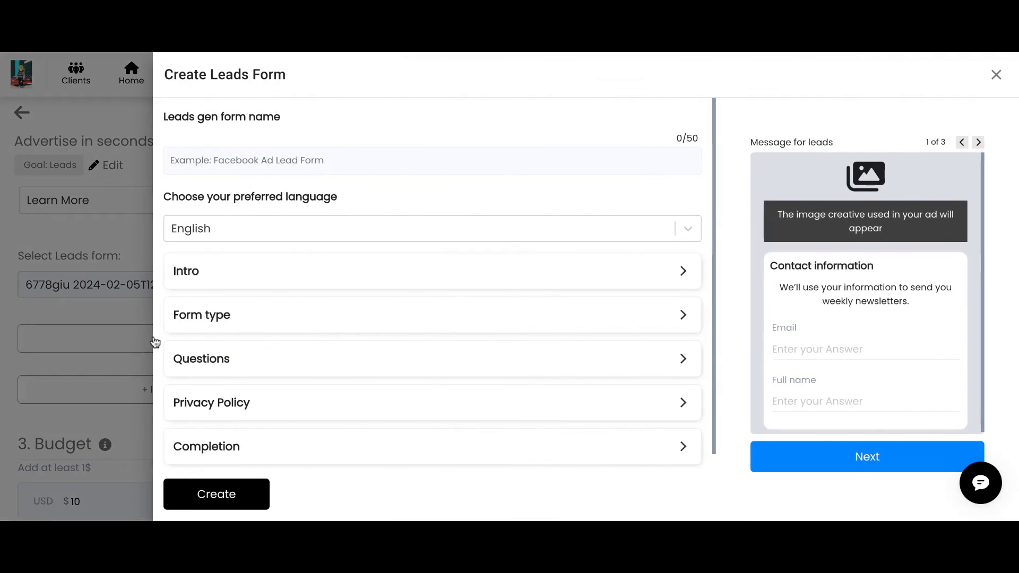
pyautogui.click(325, 316)
pyautogui.scroll(-3, 325, 316)
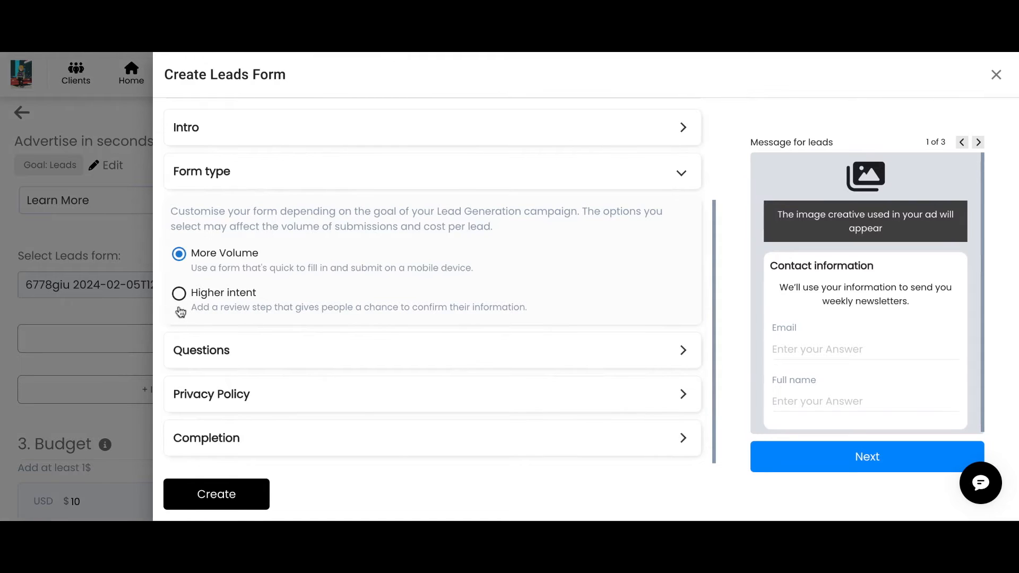
pyautogui.scroll(-1, 242, 332)
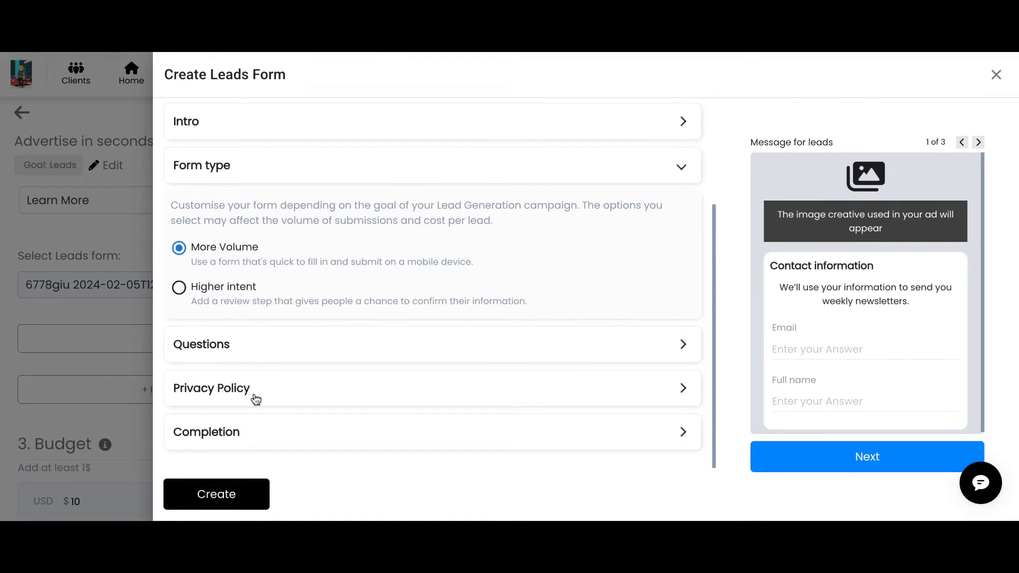
pyautogui.click(242, 342)
pyautogui.scroll(-3, 243, 342)
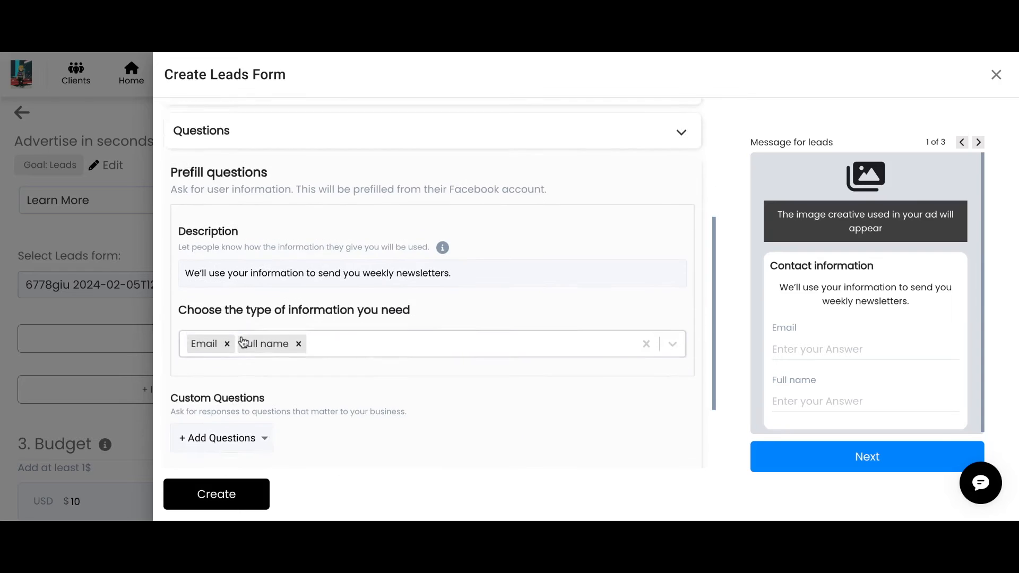
pyautogui.scroll(-1, 243, 342)
pyautogui.click(256, 326)
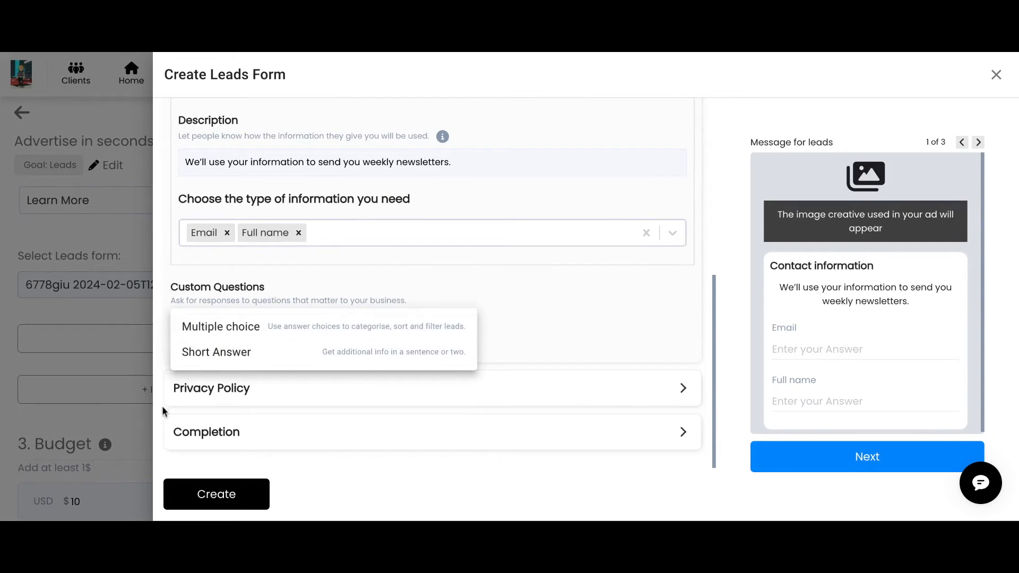
pyautogui.click(295, 468)
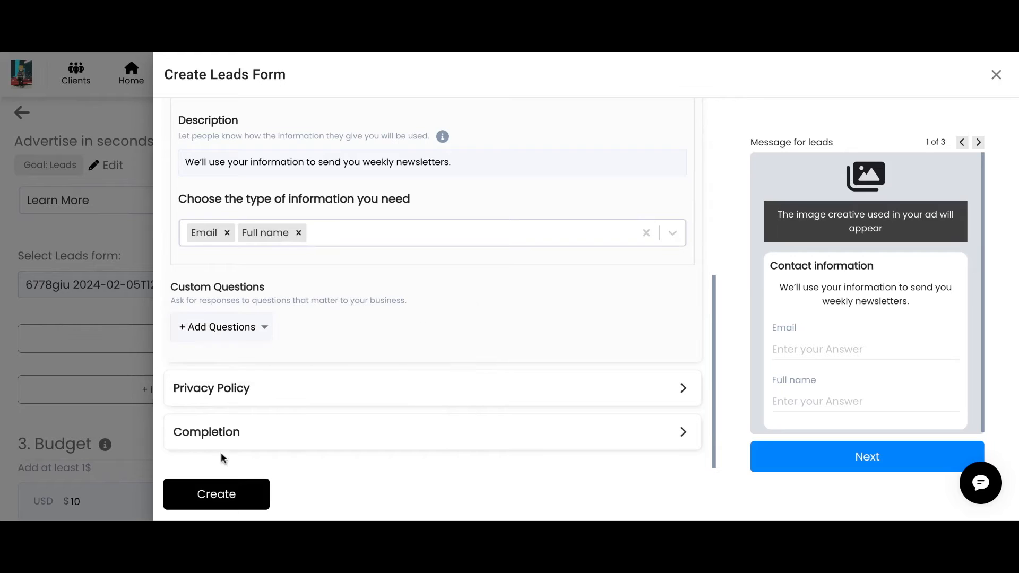
pyautogui.click(50, 325)
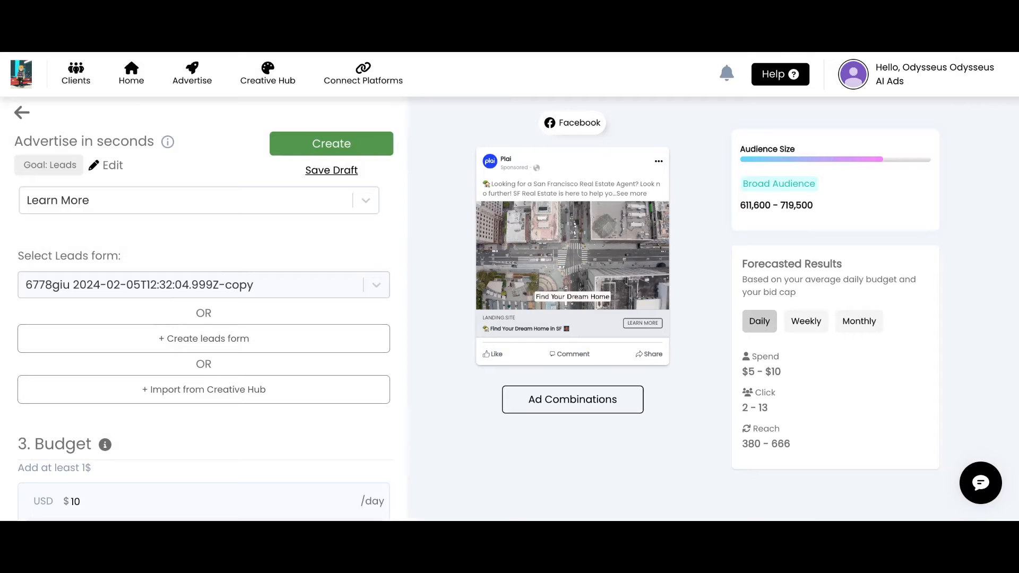
# Set the ad's daily budget to $16.
pyautogui.scroll(-1, 287, 400)
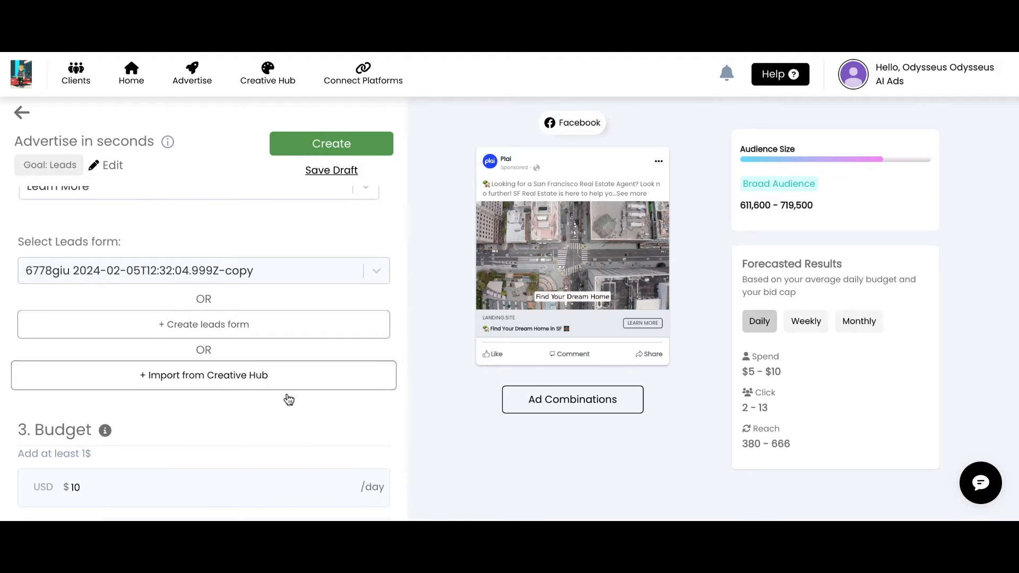
pyautogui.click(117, 484)
pyautogui.press('BackSpace')
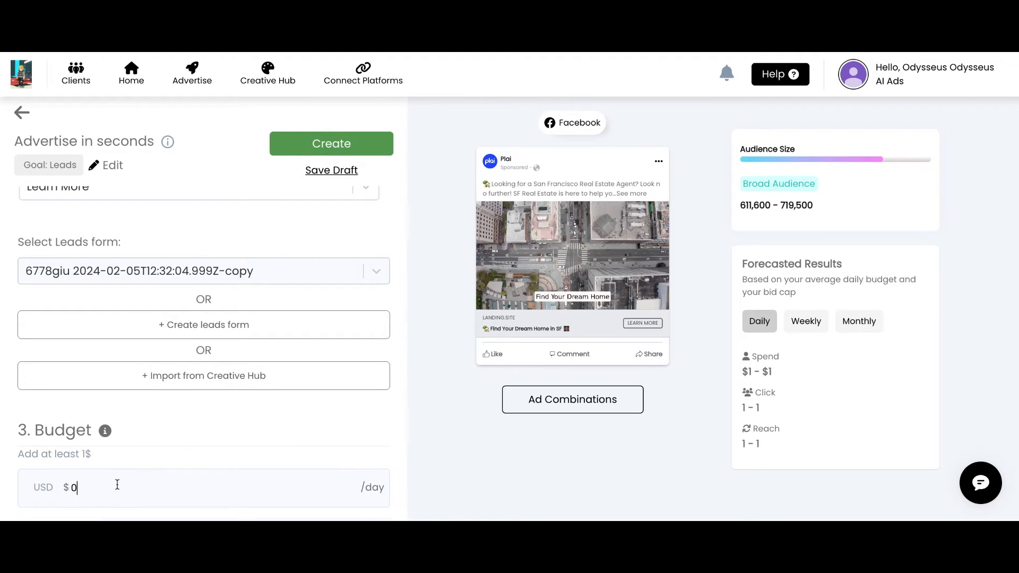
pyautogui.write('0')
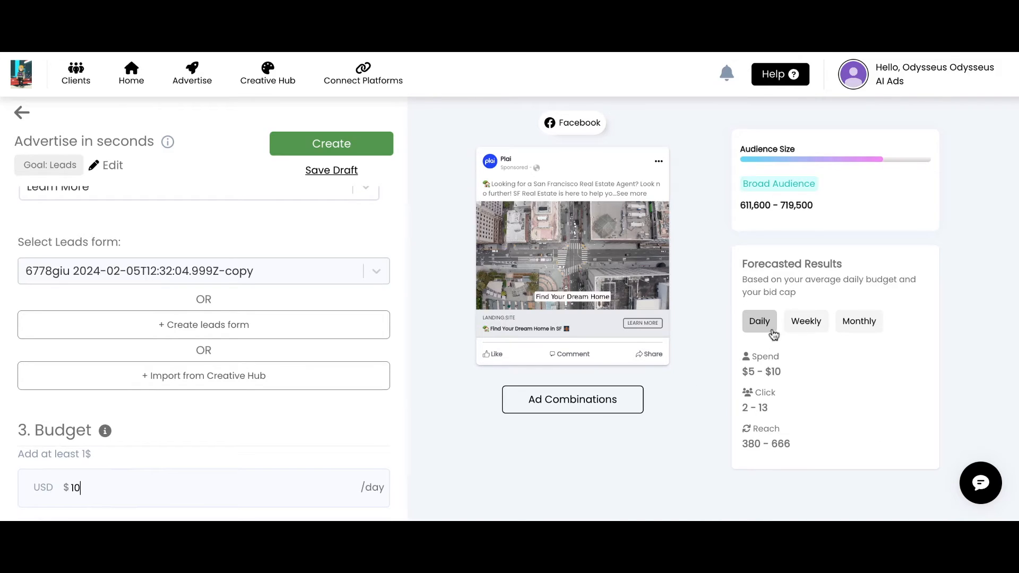
pyautogui.press('BackSpace')
pyautogui.write('5')
pyautogui.press('BackSpace')
pyautogui.write('6')
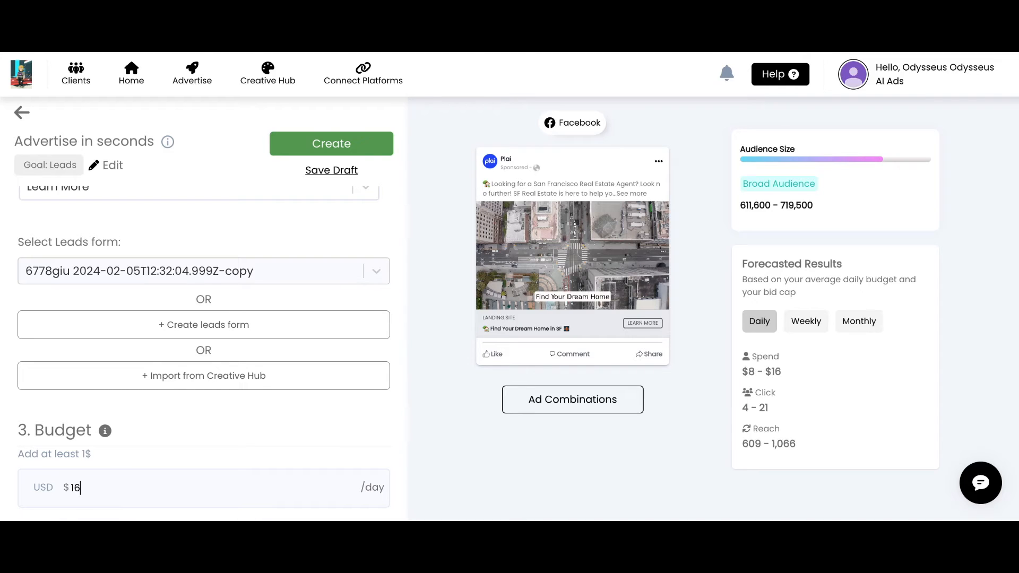
# Bring up the confirmation for creating the Facebook ad and cancel it.
pyautogui.scroll(1, 249, 339)
pyautogui.click(387, 144)
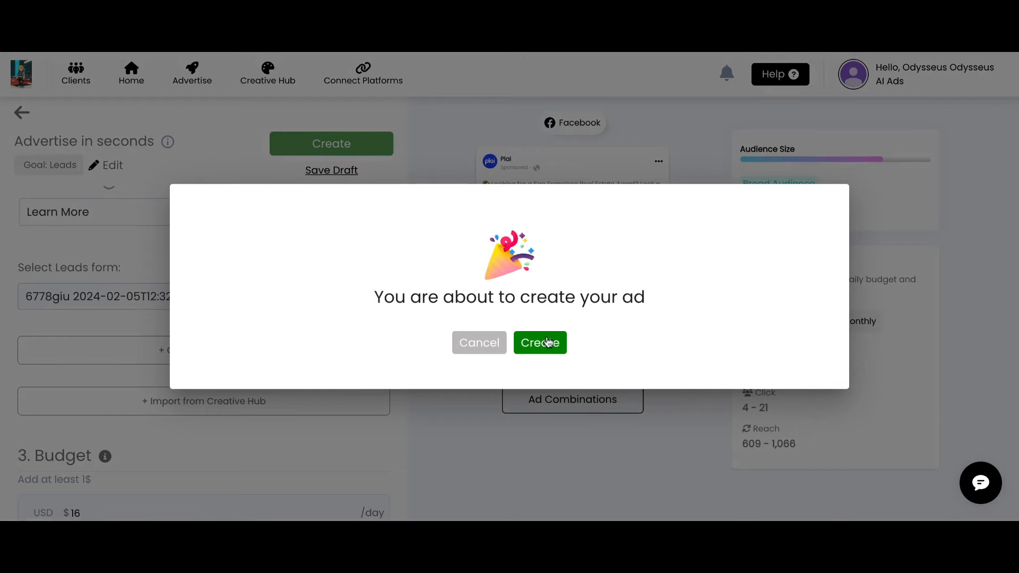
pyautogui.click(483, 343)
# Switch to the Google ad for the real estate website and look over its targeting, headlines and remaining settings.
pyautogui.scroll(10, 247, 247)
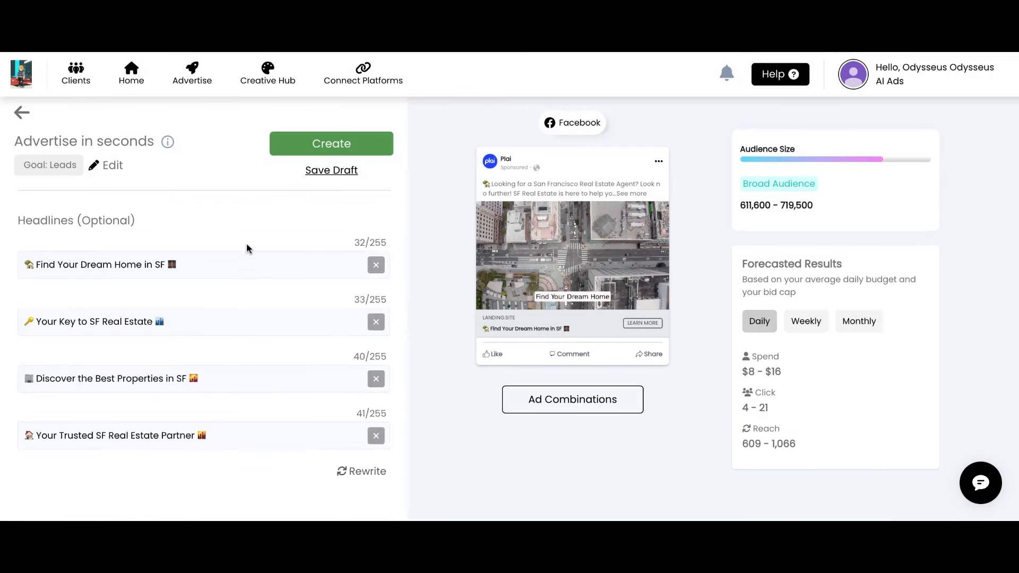
pyautogui.scroll(3, 246, 248)
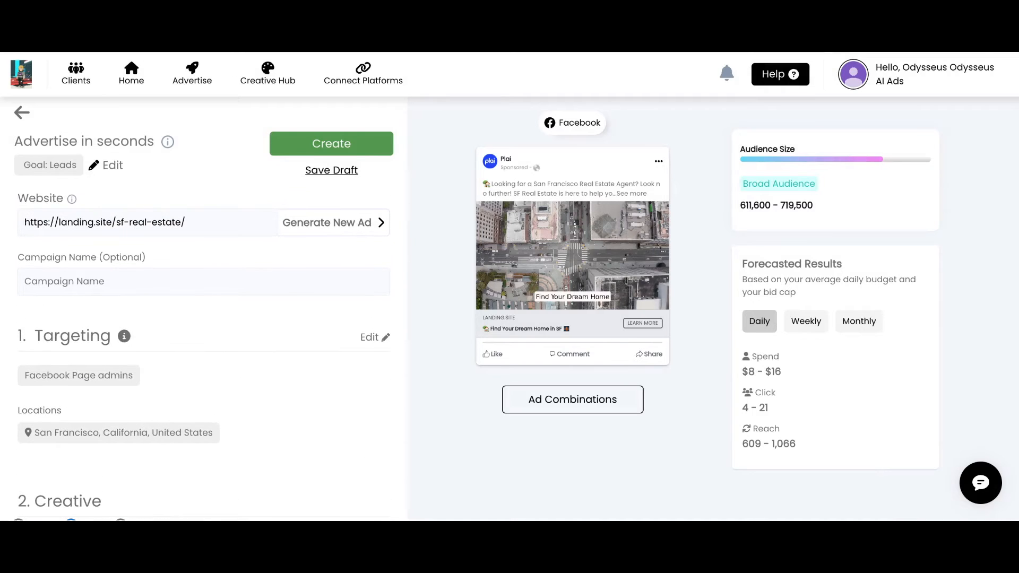
pyautogui.click(198, 78)
pyautogui.click(109, 215)
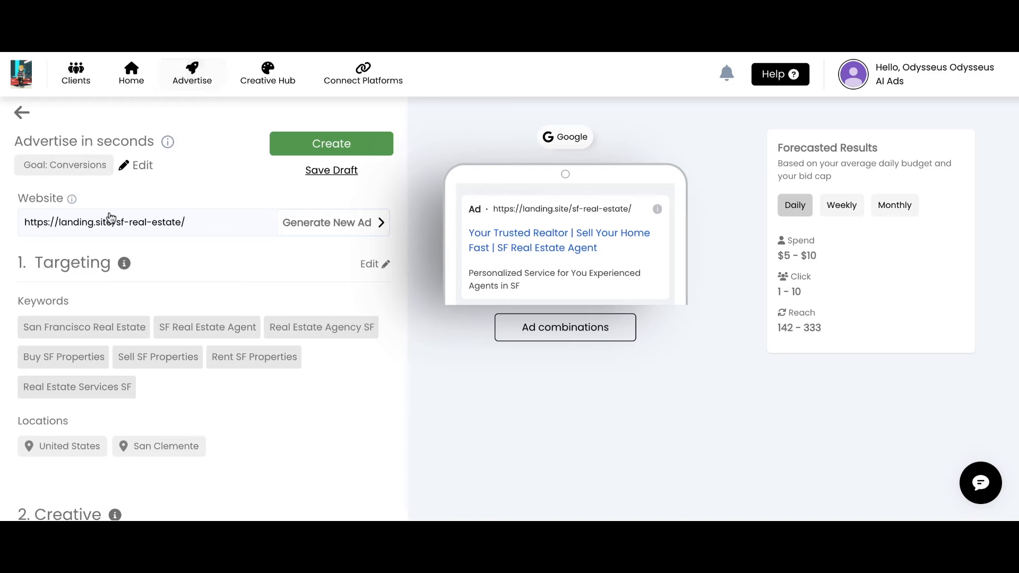
pyautogui.scroll(-1, 247, 284)
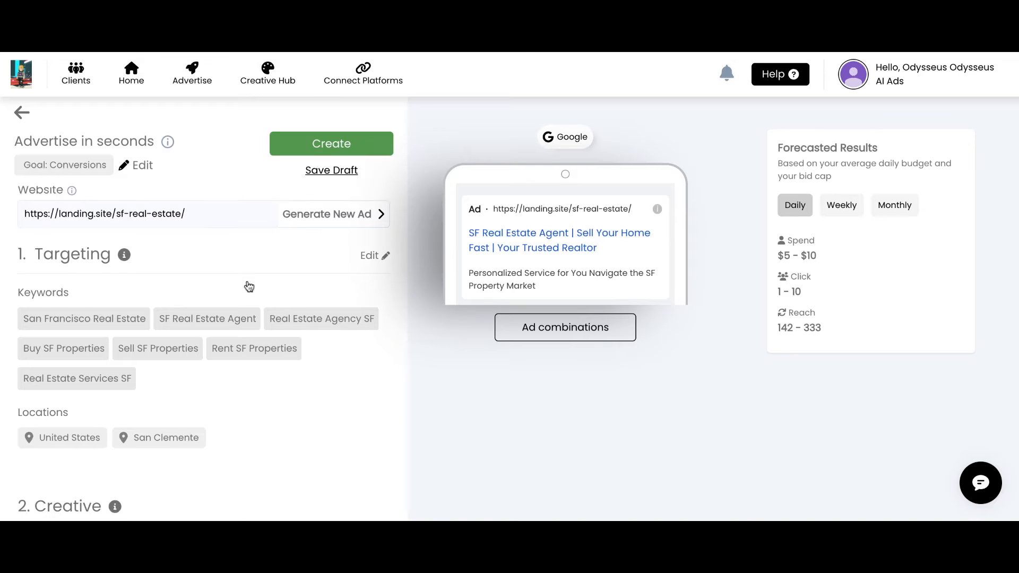
pyautogui.scroll(-15, 248, 286)
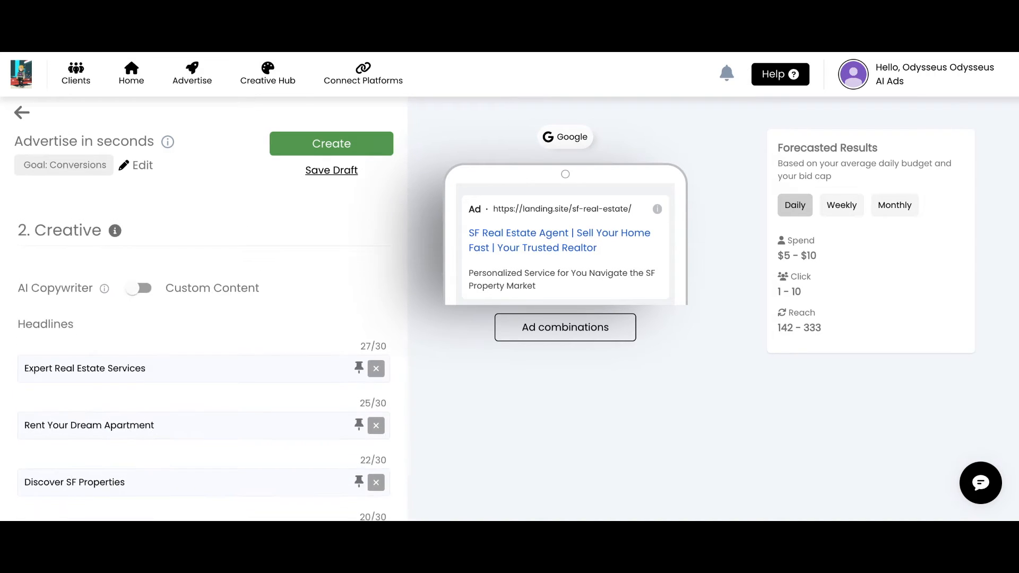
pyautogui.scroll(-9, 204, 352)
pyautogui.scroll(20, 204, 352)
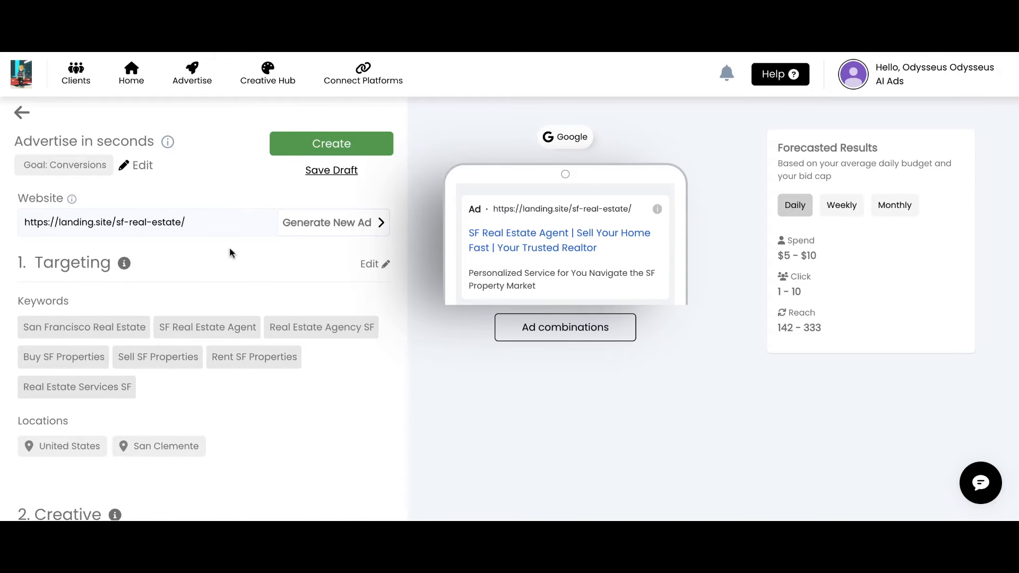
# Open the Google ad's targeting for editing and try to add the suggested keyword "sf real estate market".
pyautogui.scroll(-1, 229, 253)
pyautogui.click(370, 227)
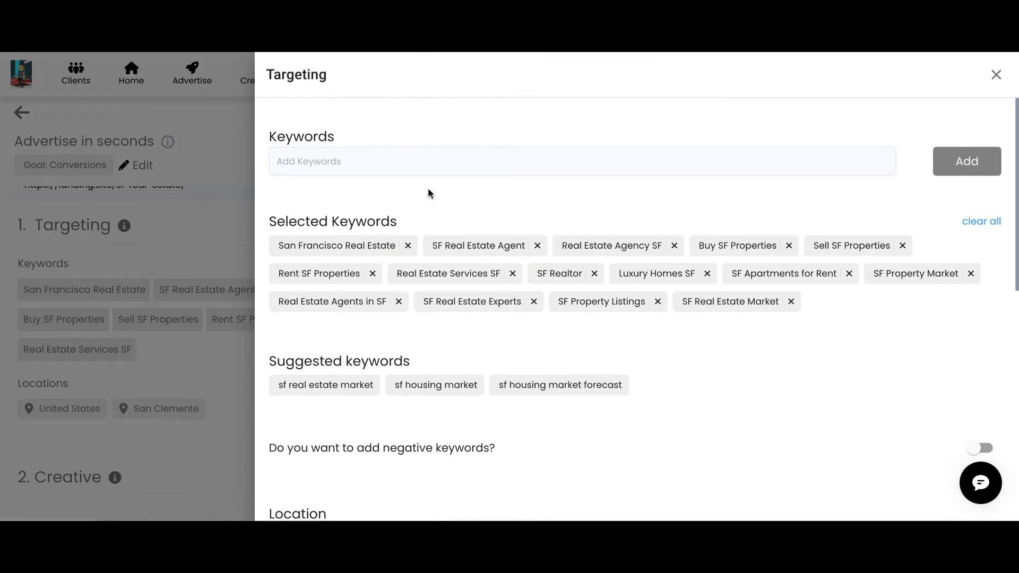
pyautogui.click(305, 386)
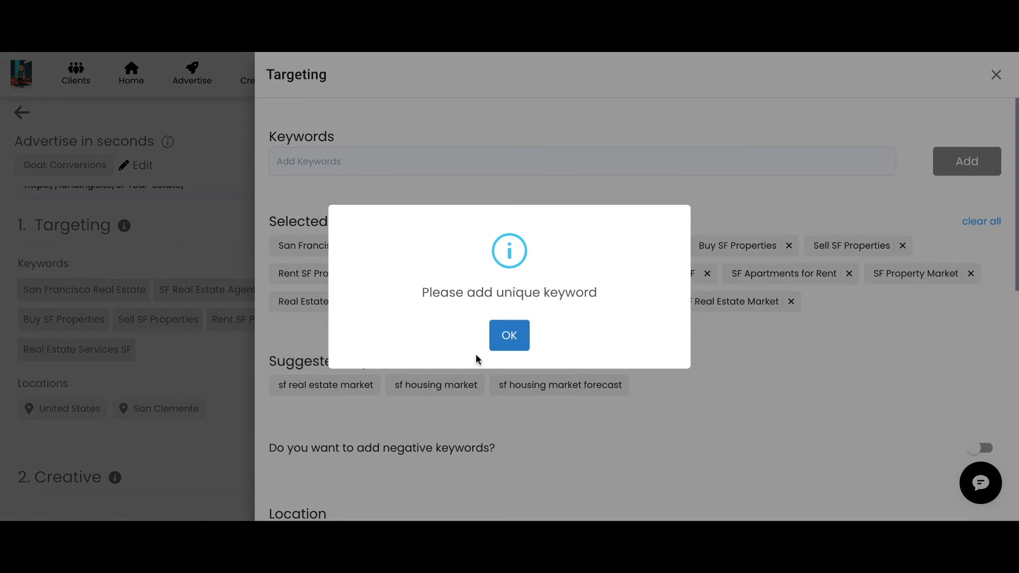
pyautogui.click(513, 335)
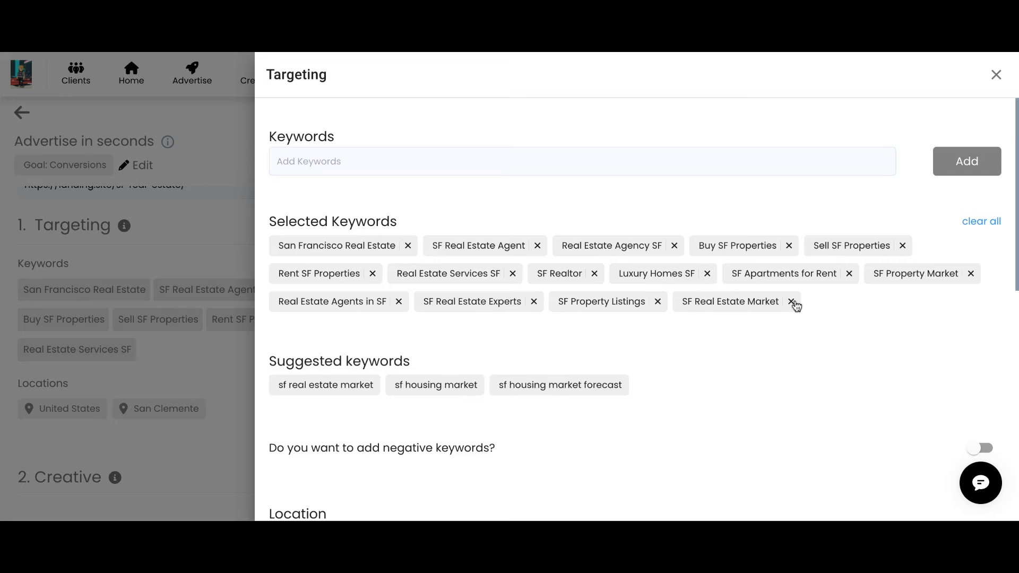
# Remove the keyword "SF Property Listings" and add the keyword "realtor near me" to the Google ad's targeting.
pyautogui.click(658, 302)
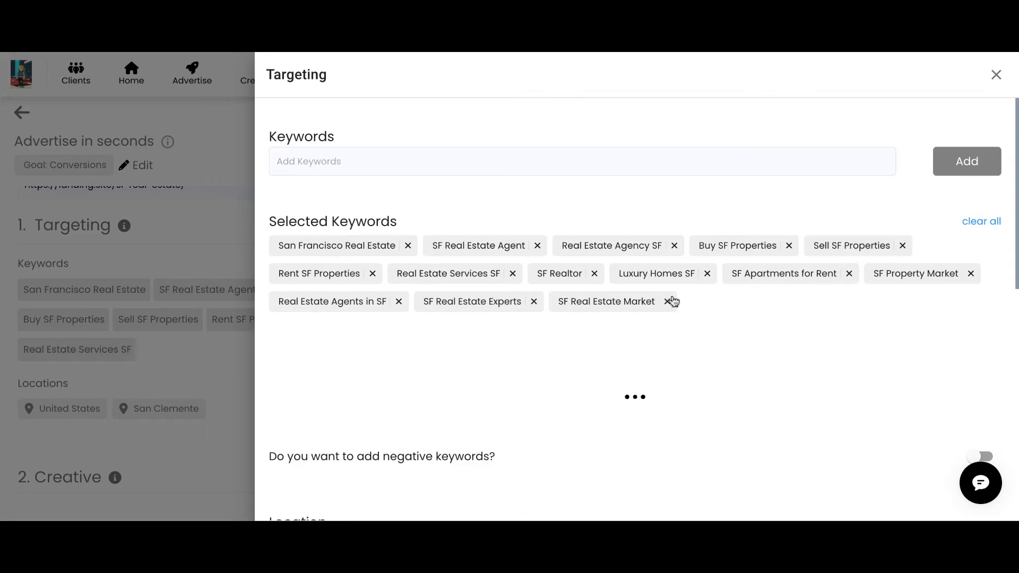
pyautogui.click(465, 157)
pyautogui.write('realtor near me')
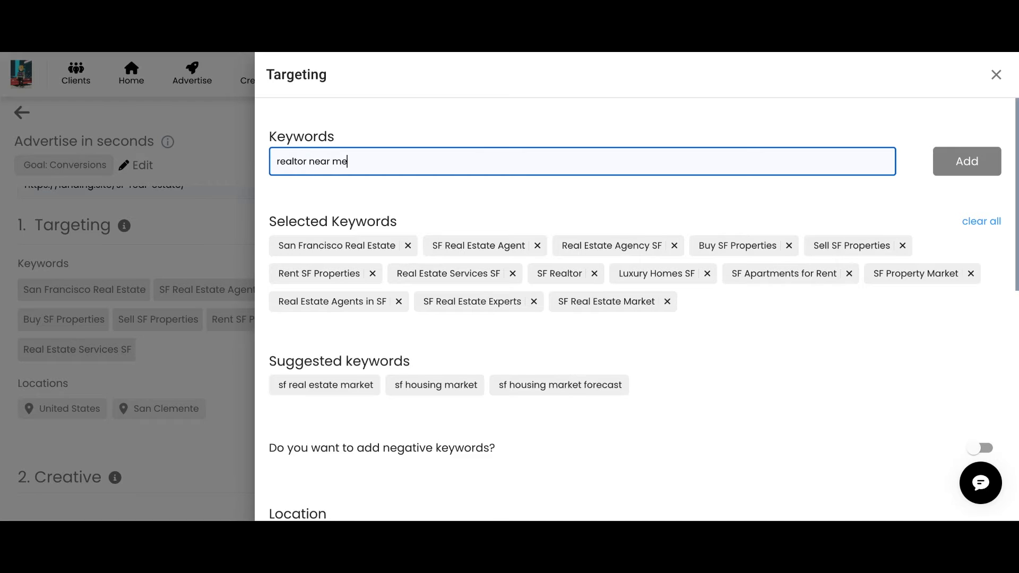
pyautogui.press('Return')
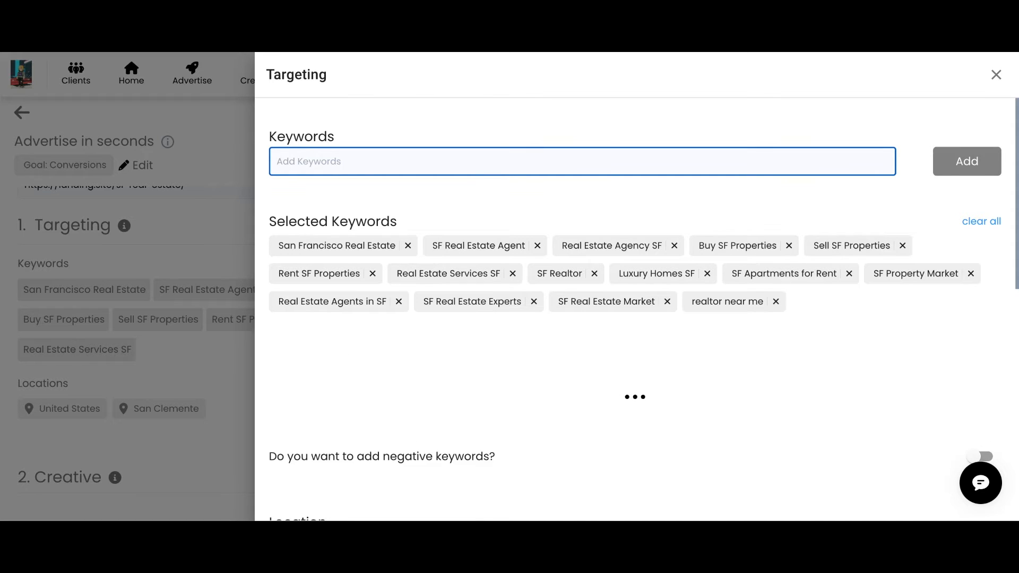
pyautogui.scroll(-1, 571, 297)
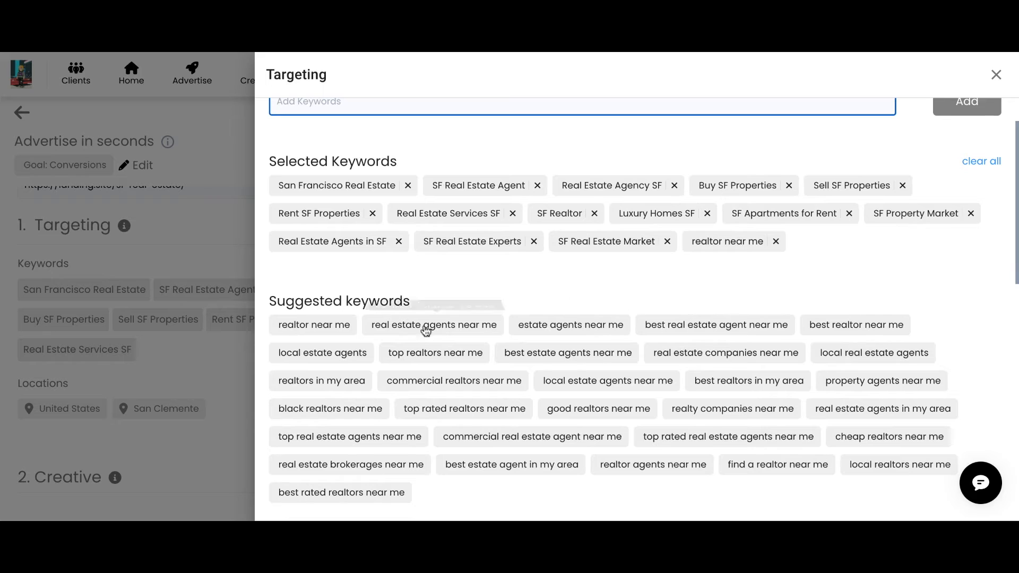
# Look past the suggested keywords, enable negative keywords in the Google ad's targeting and add "buying" as a negative keyword.
pyautogui.scroll(-1, 297, 340)
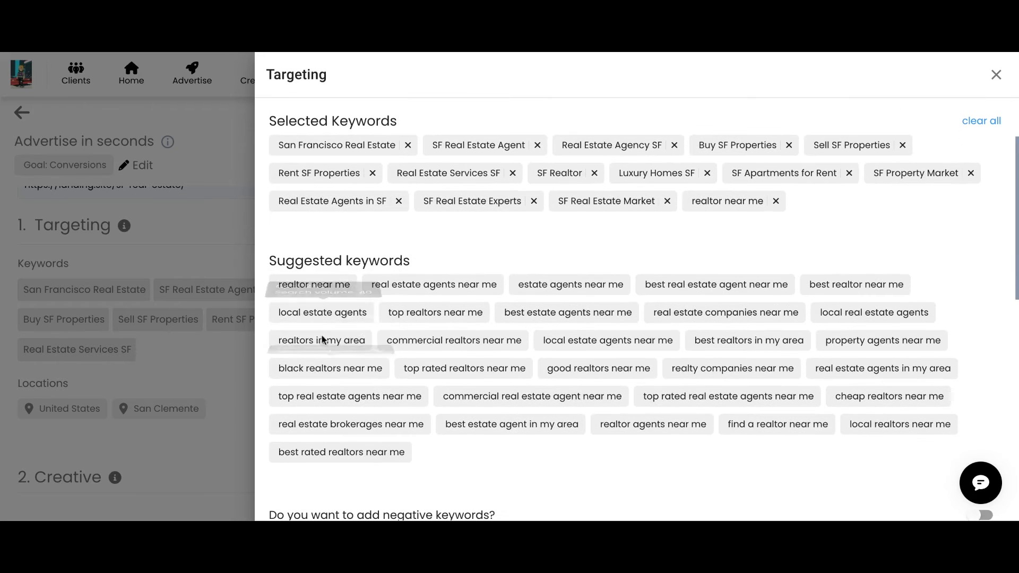
pyautogui.scroll(-1, 562, 371)
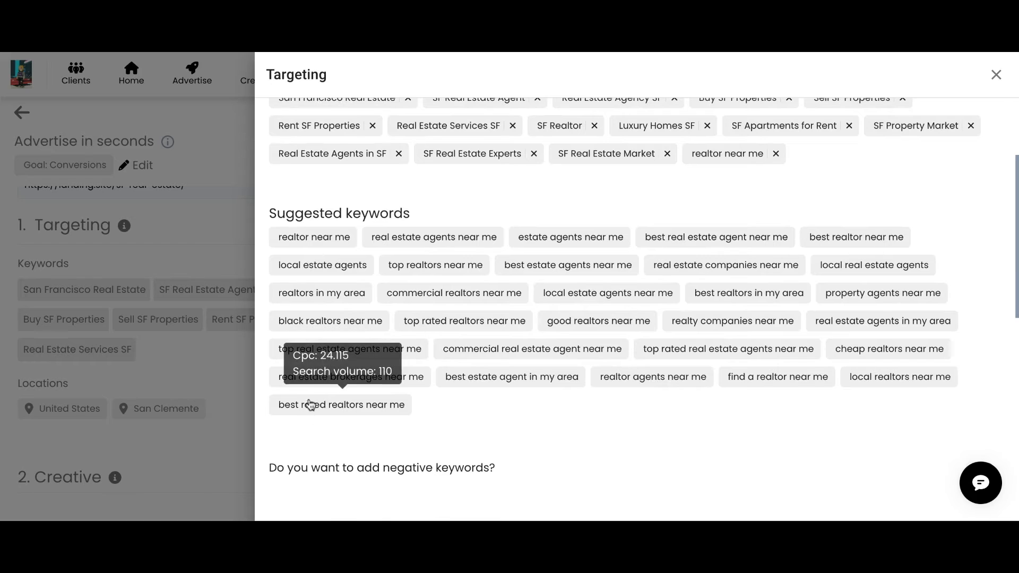
pyautogui.scroll(-3, 391, 326)
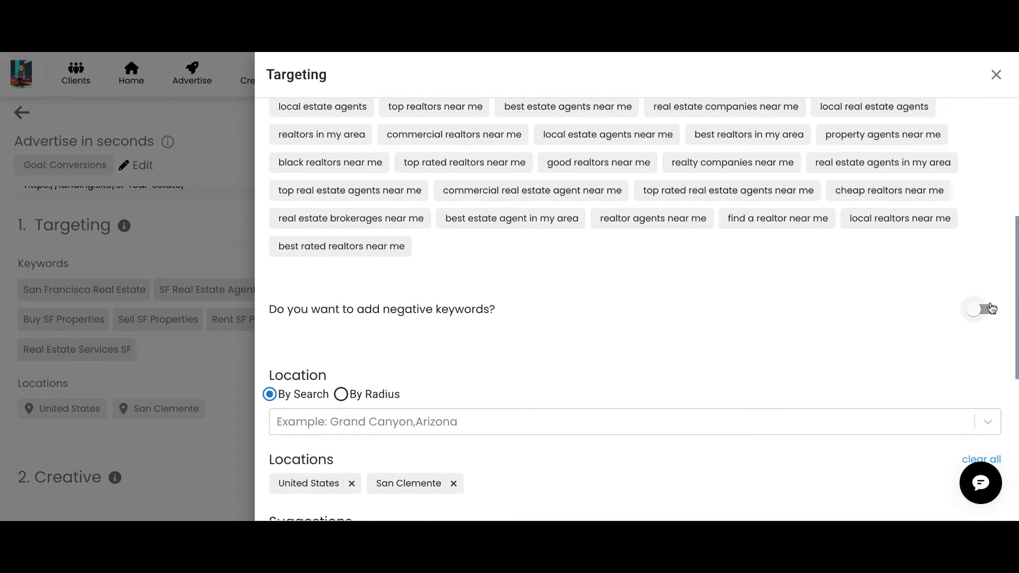
pyautogui.click(989, 310)
pyautogui.click(430, 375)
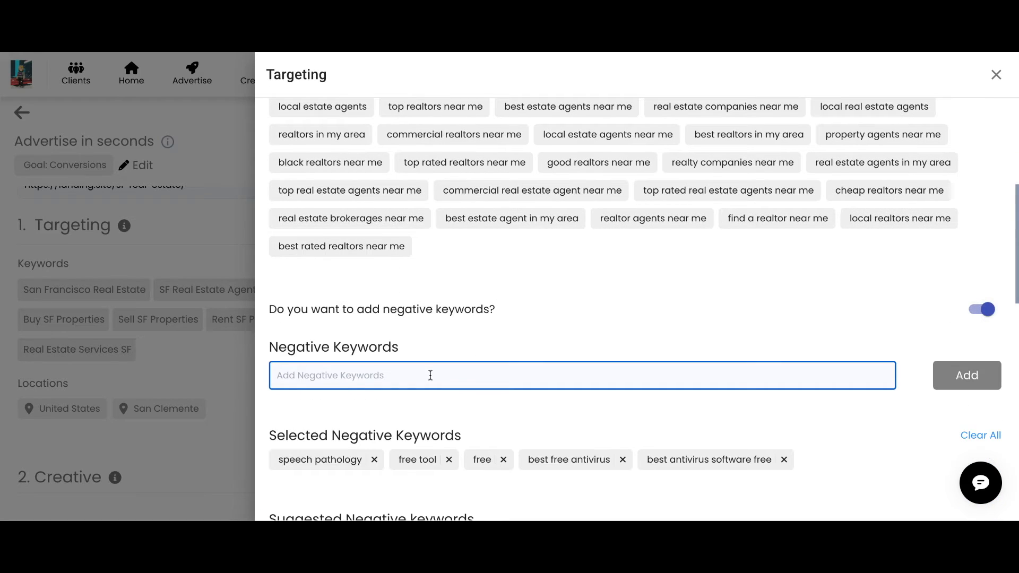
pyautogui.write('byying')
pyautogui.press('Return')
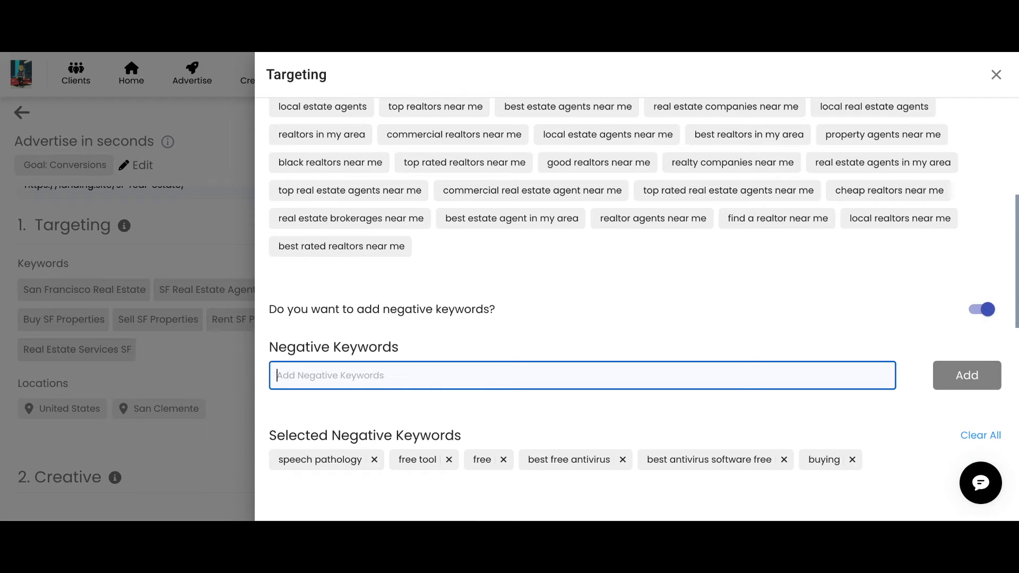
# Remove every selected negative keyword except "buying" and add the suggested negative keyword "homes for sale near me".
pyautogui.click(374, 460)
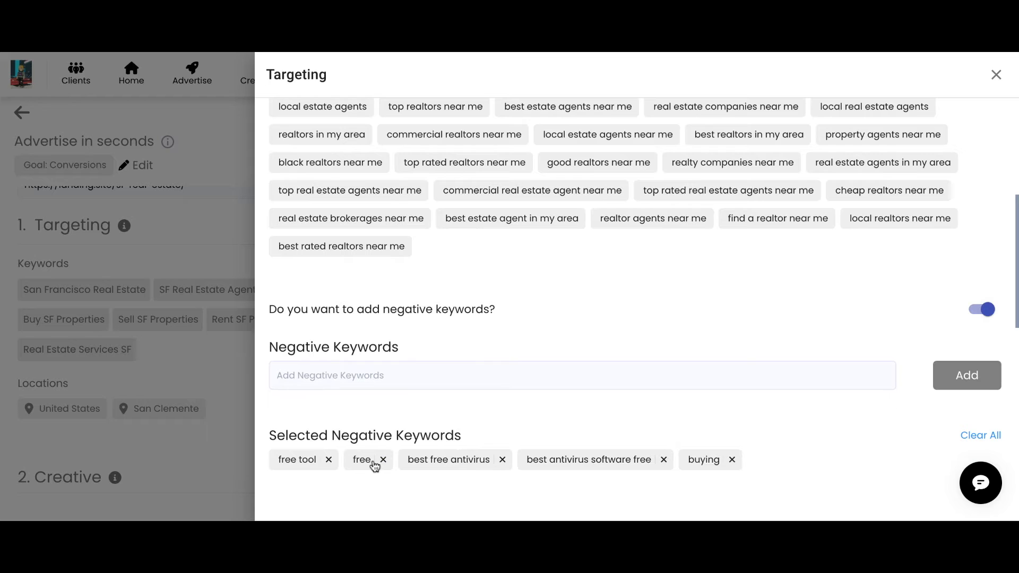
pyautogui.click(382, 460)
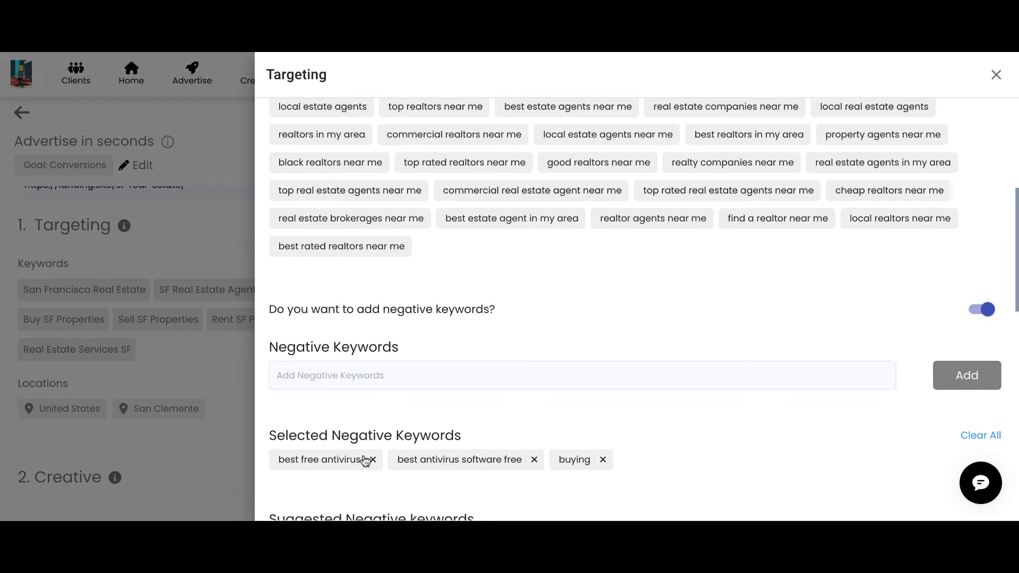
pyautogui.click(372, 460)
pyautogui.click(414, 459)
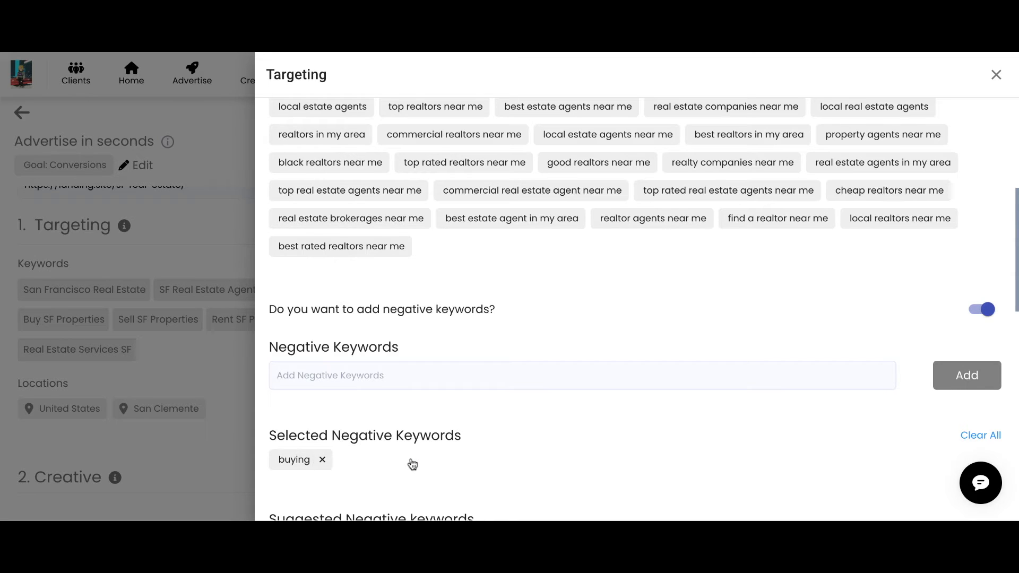
pyautogui.scroll(-4, 411, 464)
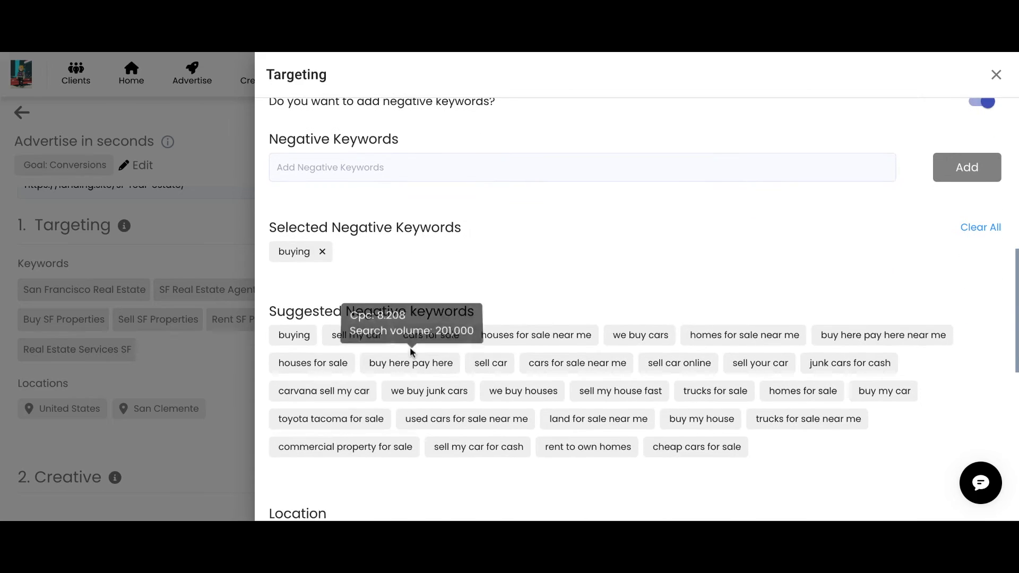
pyautogui.click(767, 333)
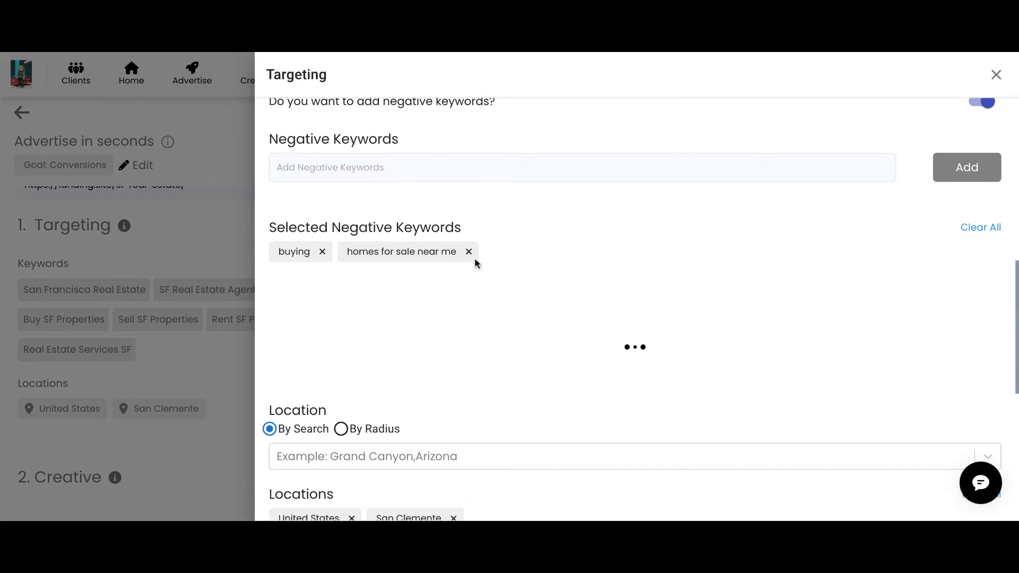
# Replace the target locations United States and San Clemente with San Francisco, CA, and close the targeting settings.
pyautogui.scroll(-3, 430, 298)
pyautogui.scroll(-6, 429, 297)
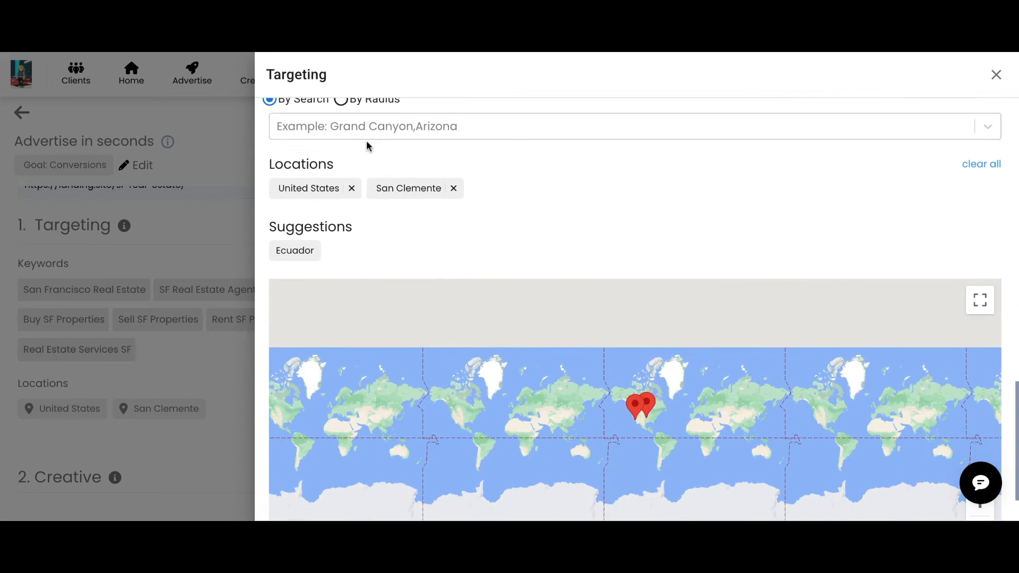
pyautogui.scroll(1, 367, 150)
pyautogui.click(353, 228)
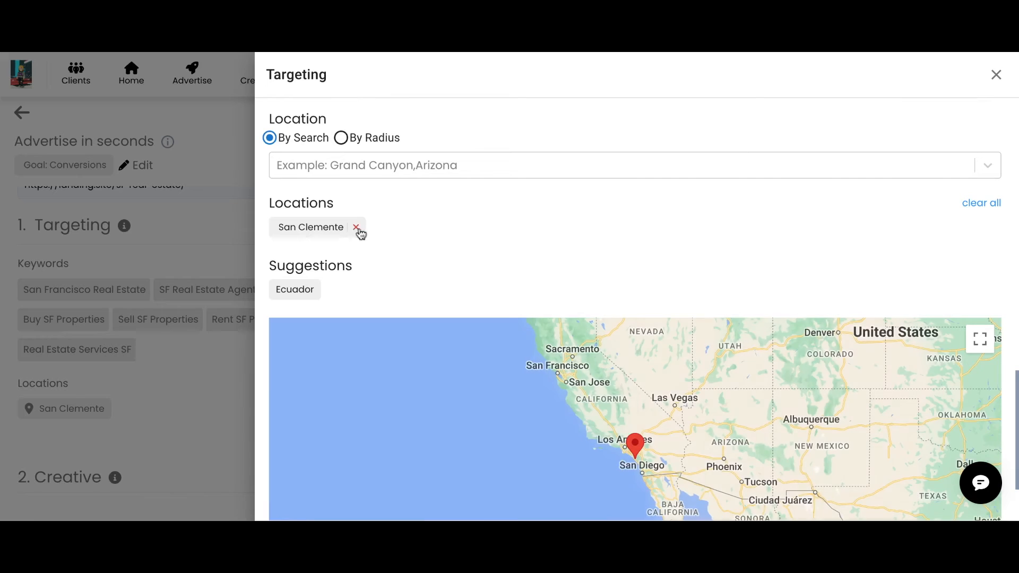
pyautogui.click(356, 228)
pyautogui.click(320, 163)
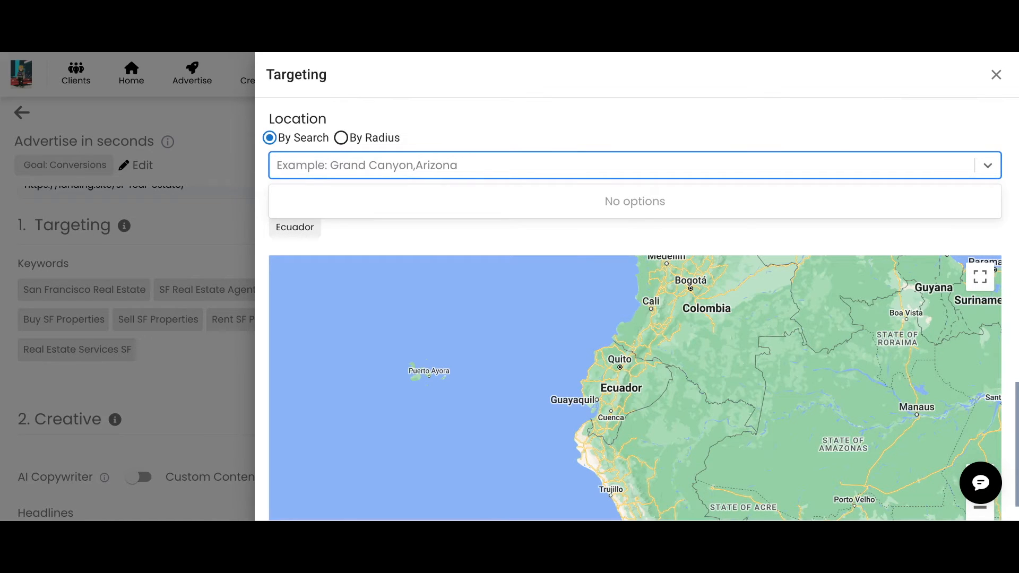
pyautogui.write('San francs')
pyautogui.write('sco')
pyautogui.click(340, 207)
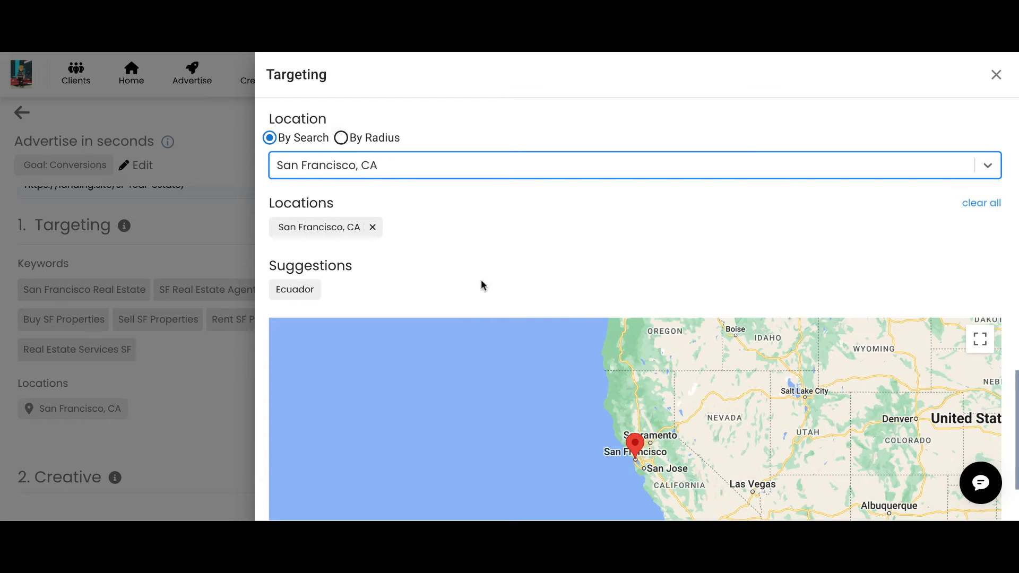
pyautogui.scroll(-3, 466, 430)
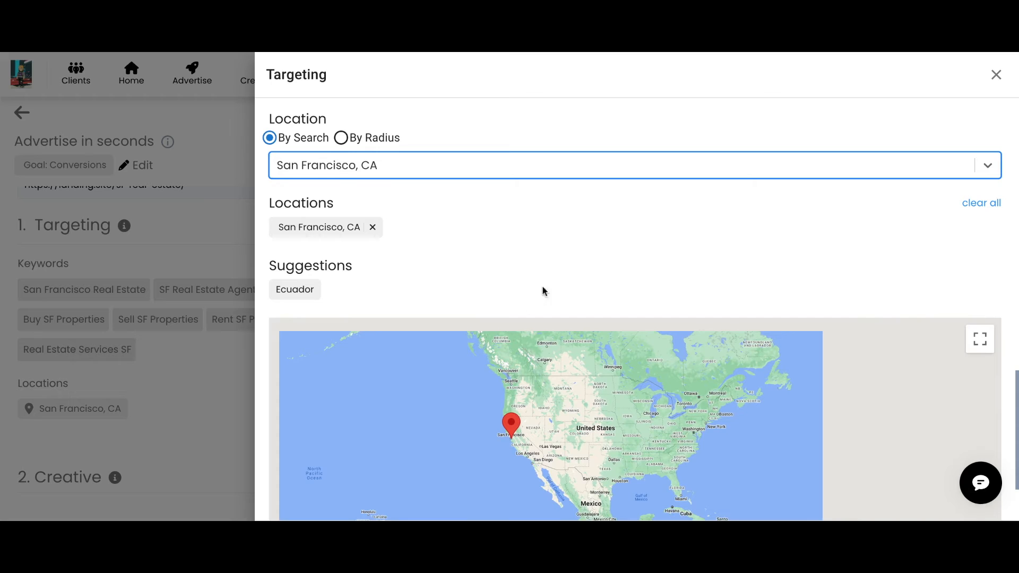
pyautogui.click(542, 261)
pyautogui.scroll(-1, 542, 261)
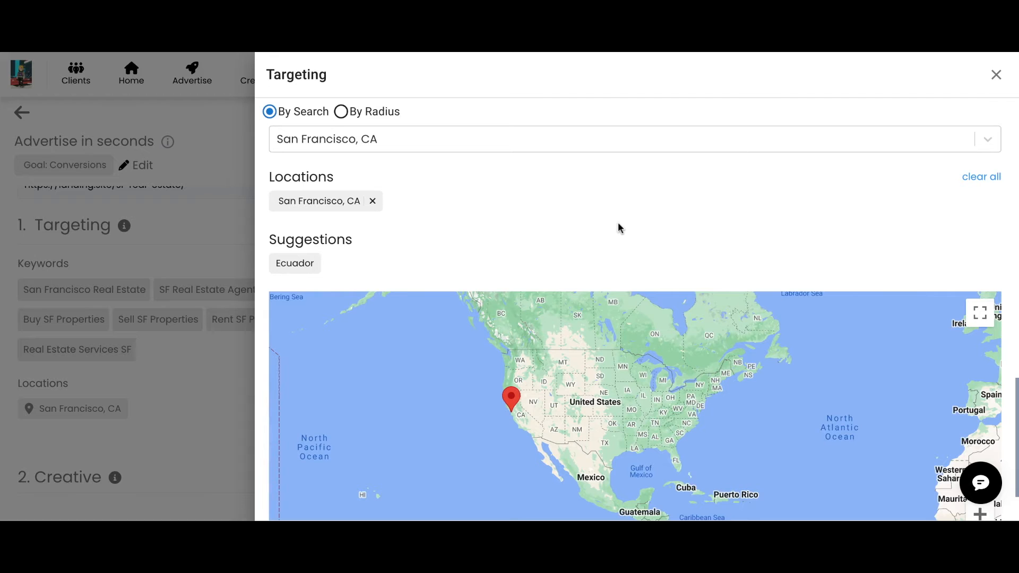
pyautogui.click(996, 75)
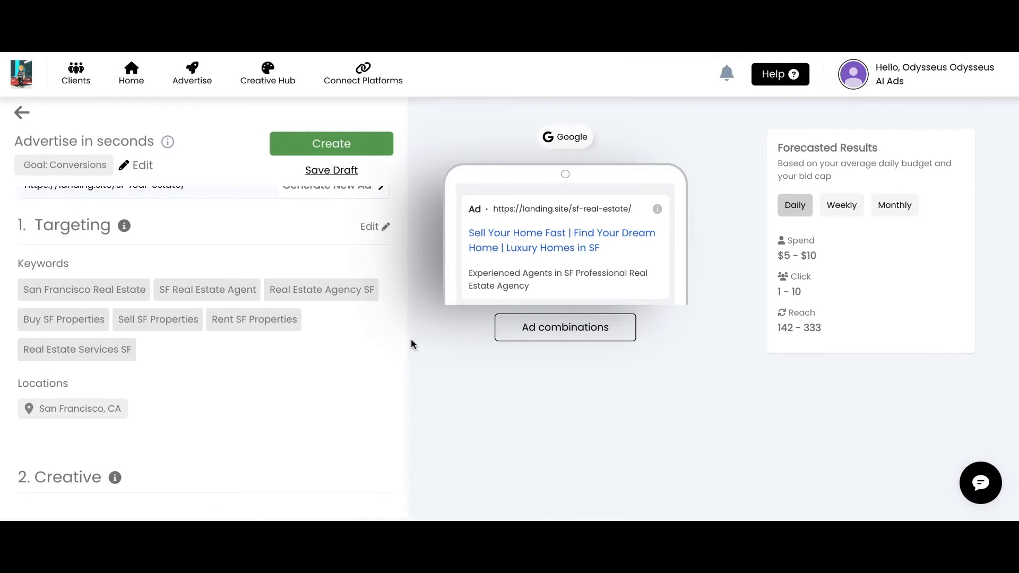
# Look over the Google ad's headlines, descriptions, assets and budget.
pyautogui.scroll(-5, 302, 377)
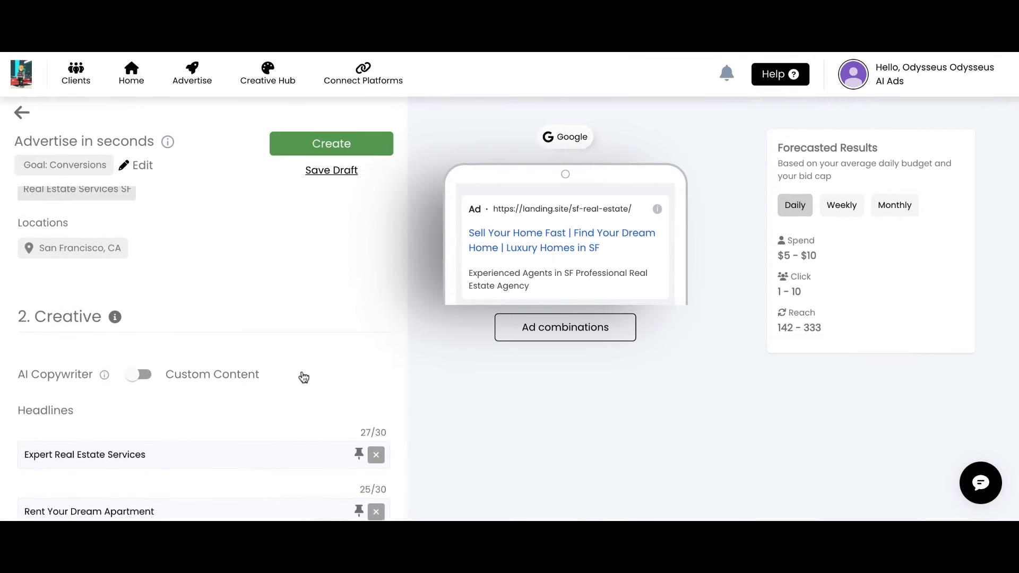
pyautogui.scroll(-4, 303, 378)
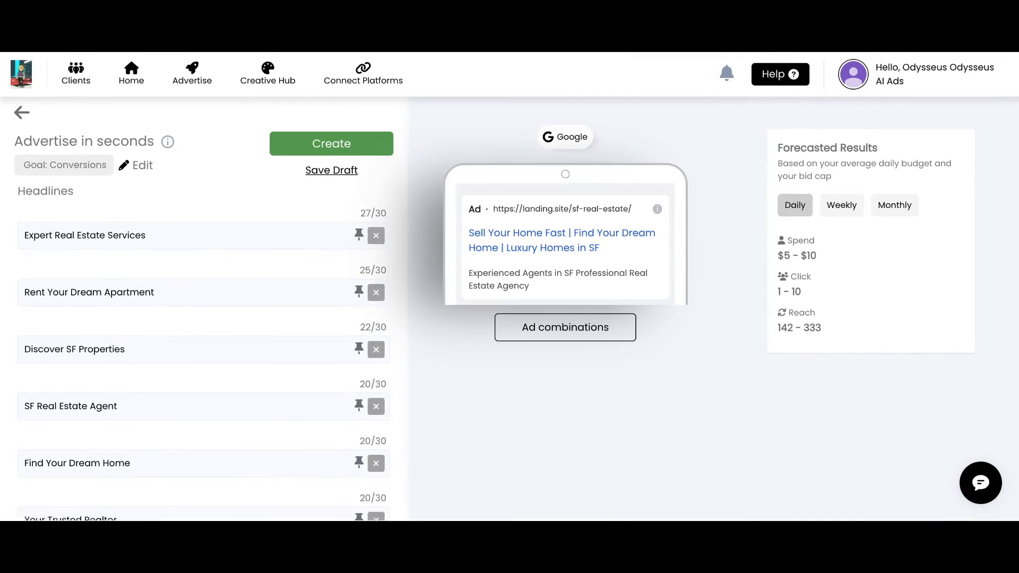
pyautogui.scroll(-7, 303, 377)
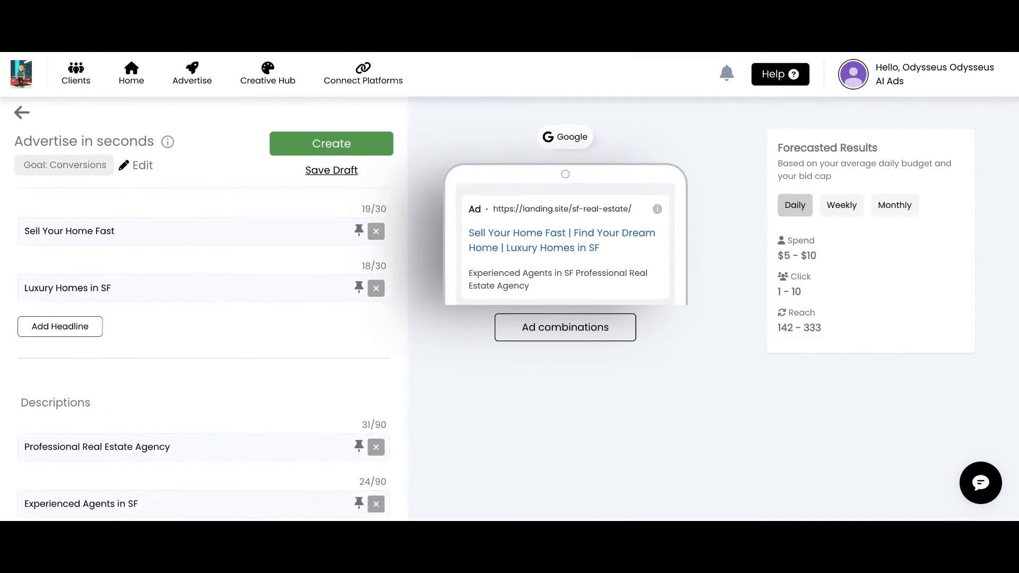
pyautogui.scroll(-4, 303, 377)
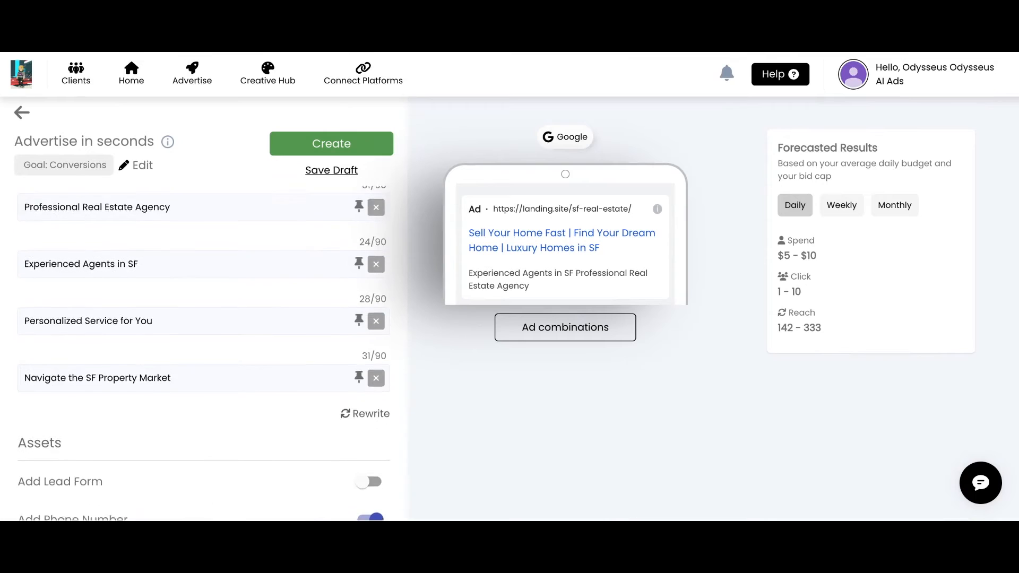
pyautogui.scroll(-2, 303, 377)
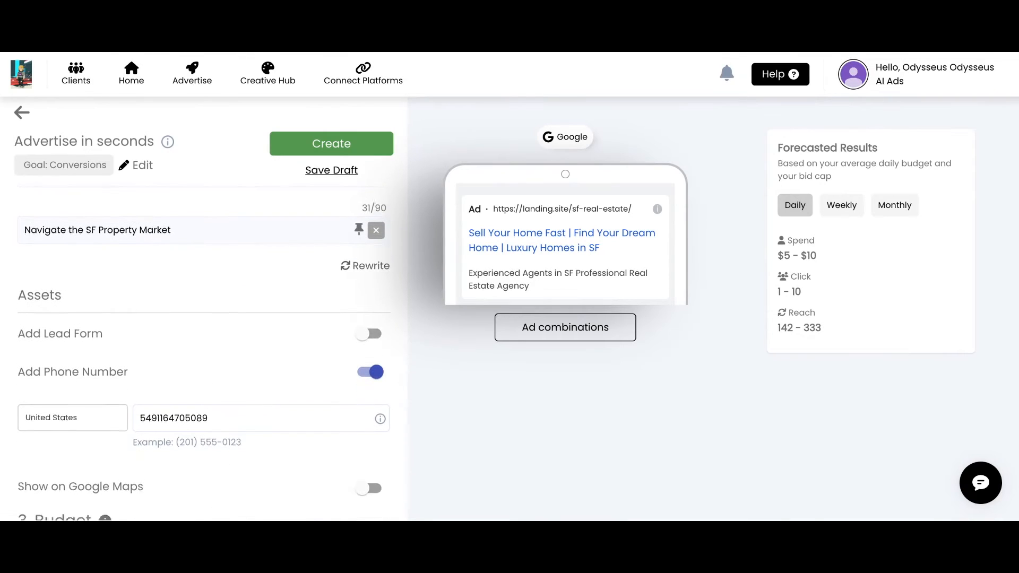
pyautogui.scroll(-1, 253, 370)
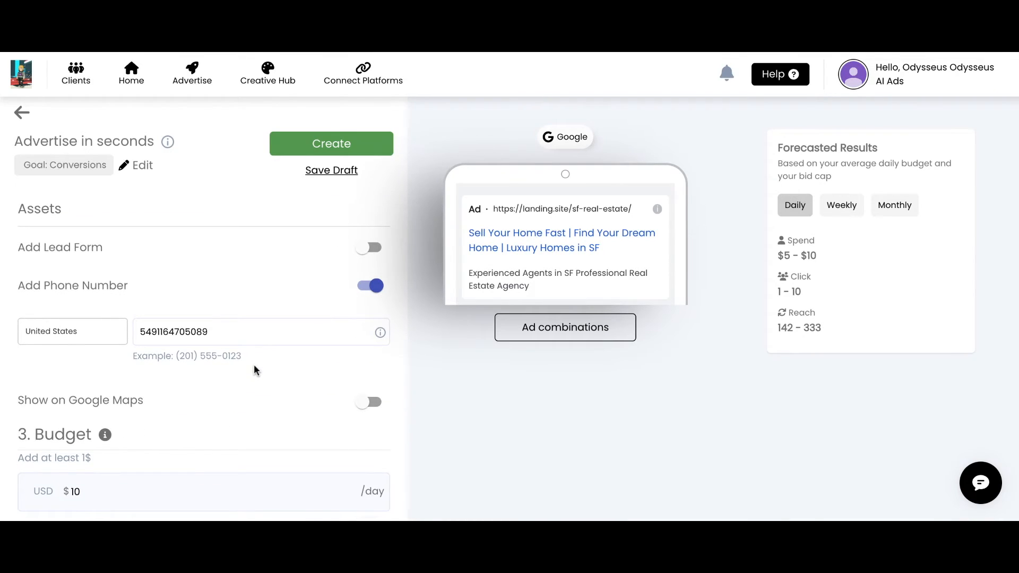
pyautogui.scroll(-1, 254, 366)
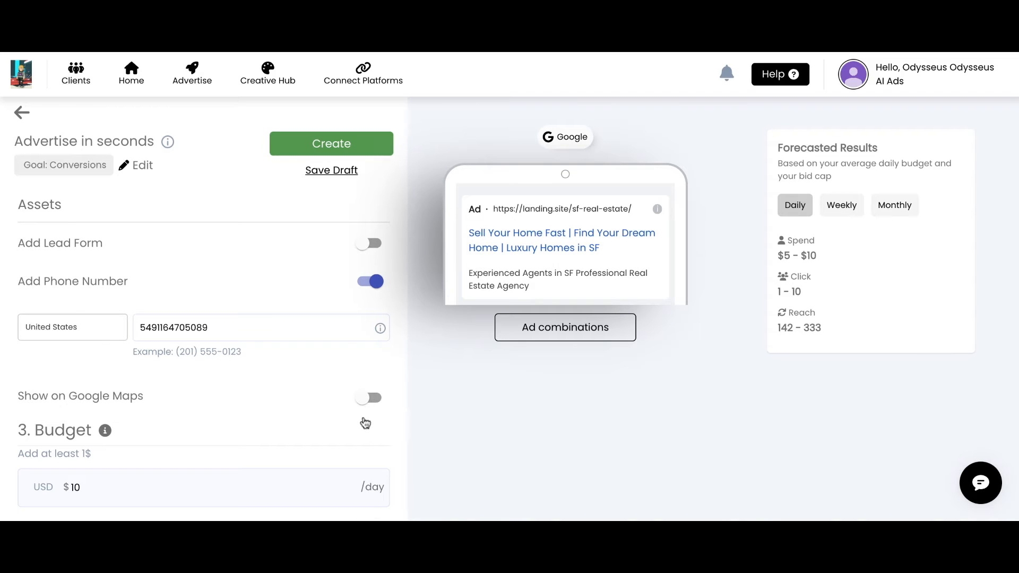
# Try to turn on Show on Google Maps for the Google ad and re-enter the daily budget as 10 USD.
pyautogui.click(370, 398)
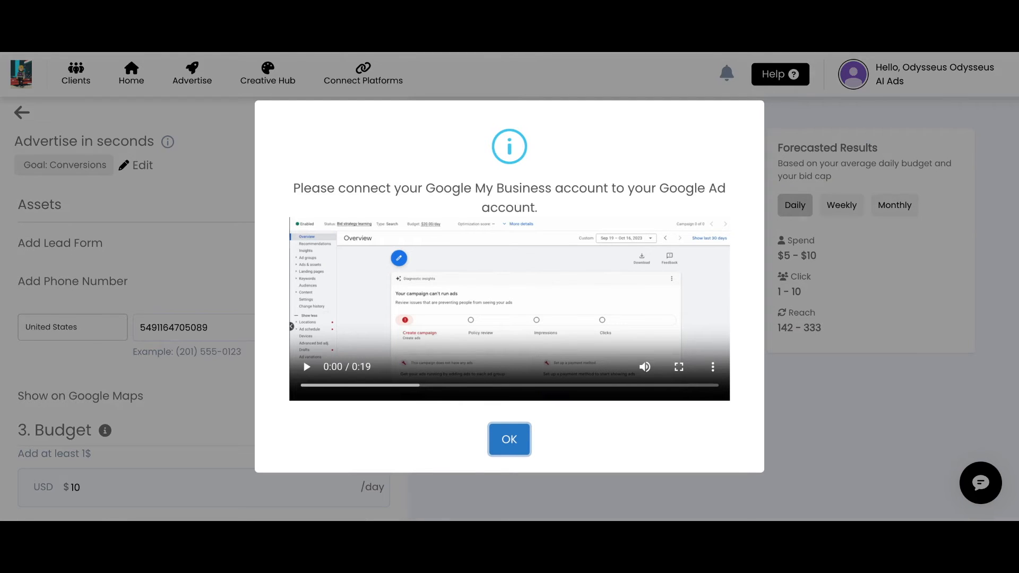
pyautogui.click(513, 438)
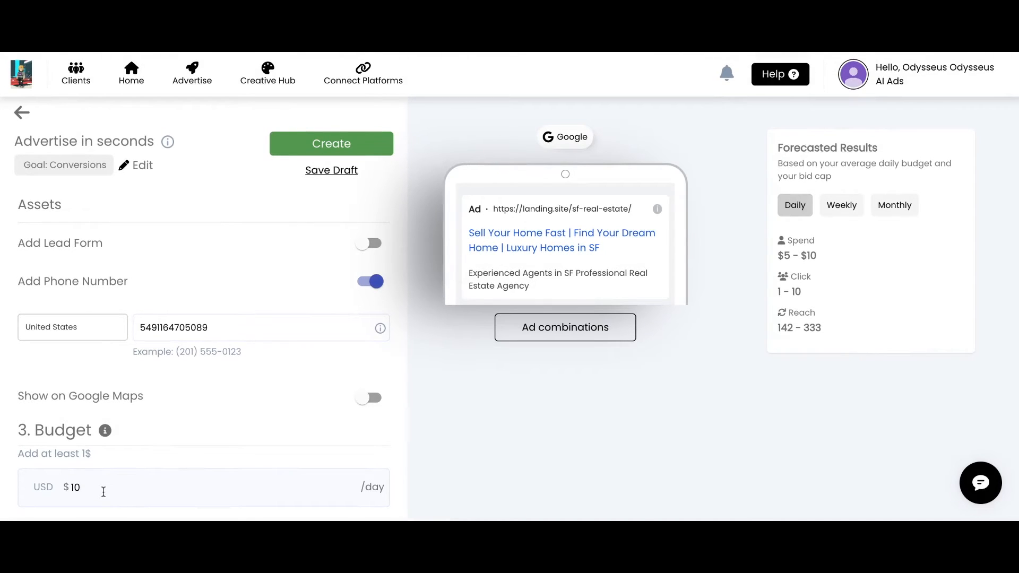
pyautogui.press('BackSpace')
pyautogui.write('0')
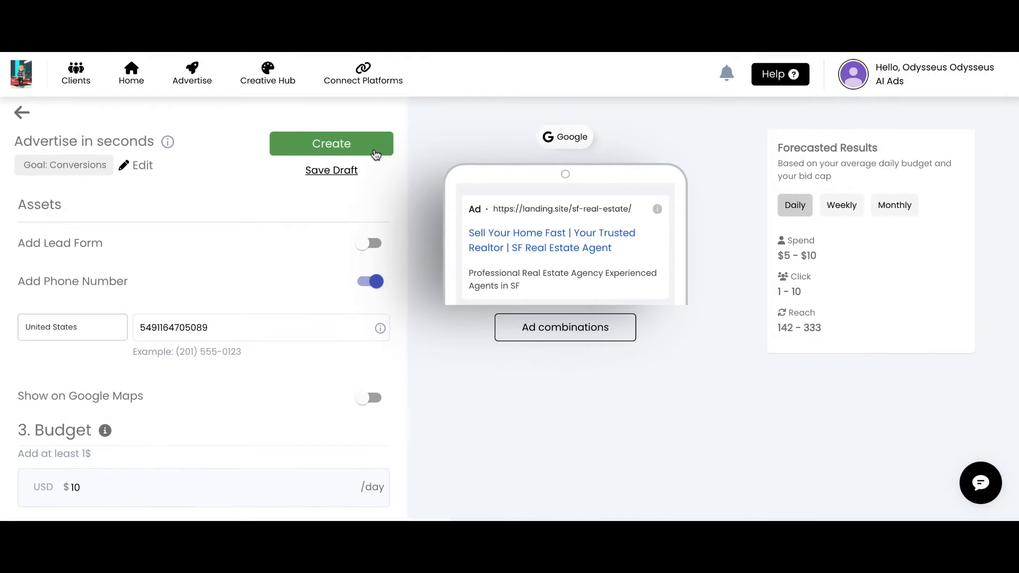
# Start a new Spotify ad and look at its creative fields and the option to generate audio from text.
pyautogui.click(191, 80)
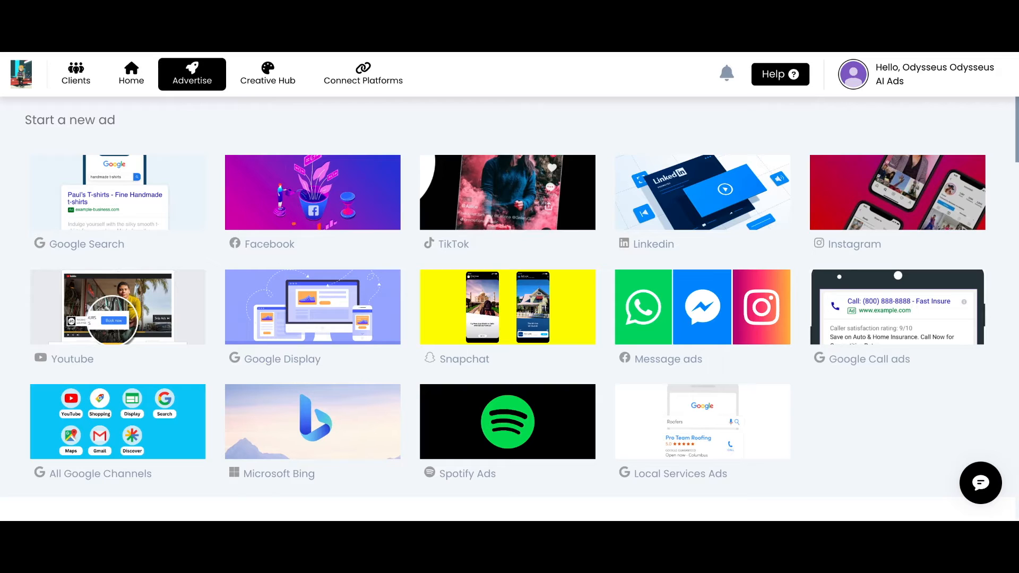
pyautogui.click(485, 417)
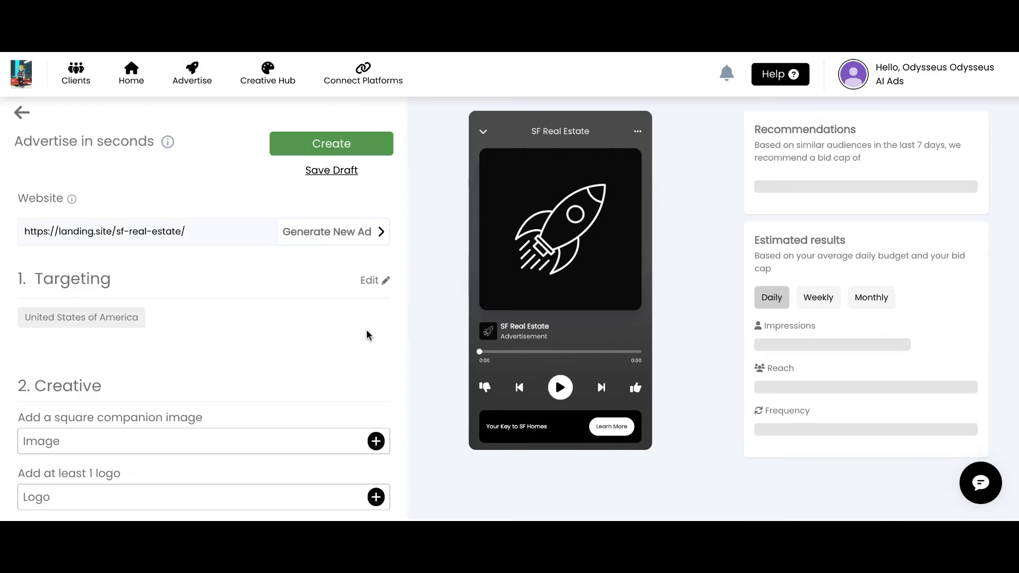
pyautogui.scroll(-3, 328, 316)
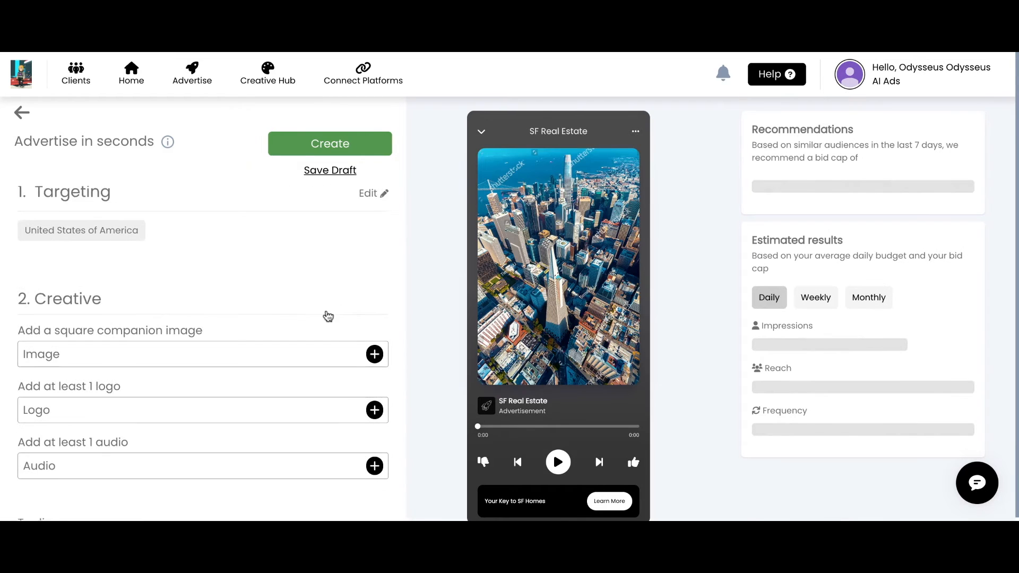
pyautogui.click(374, 423)
pyautogui.click(281, 213)
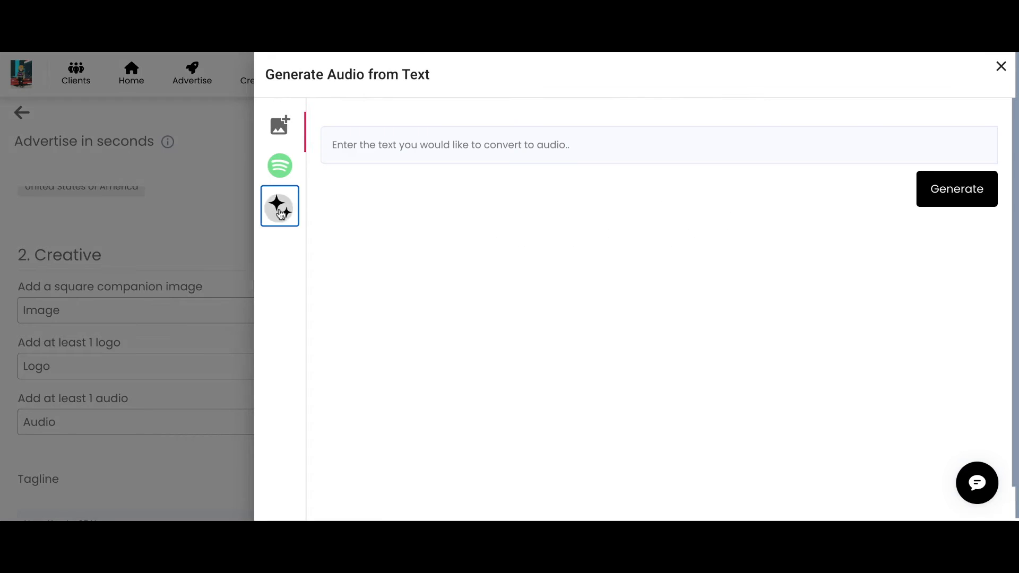
pyautogui.click(399, 145)
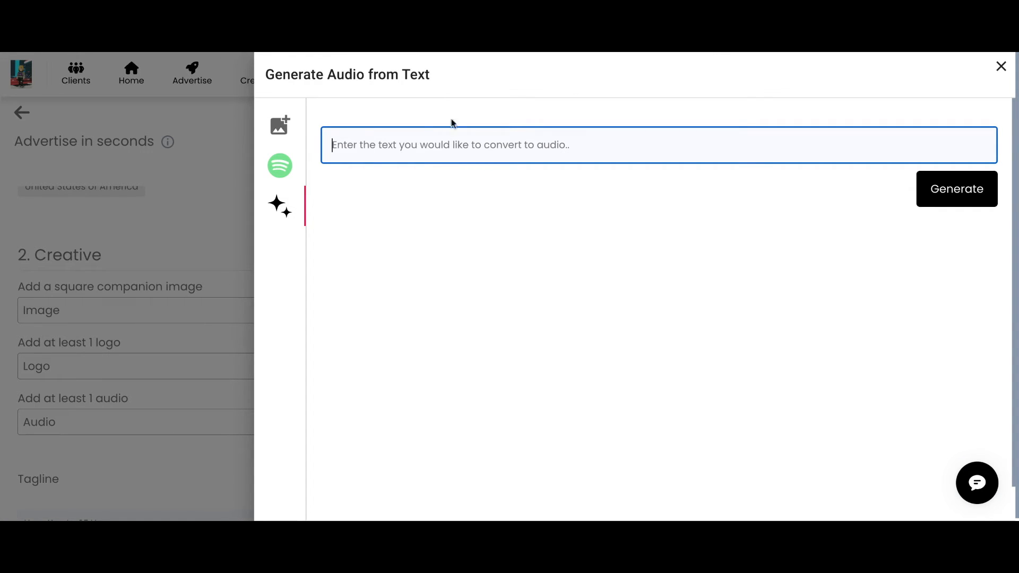
pyautogui.click(1001, 67)
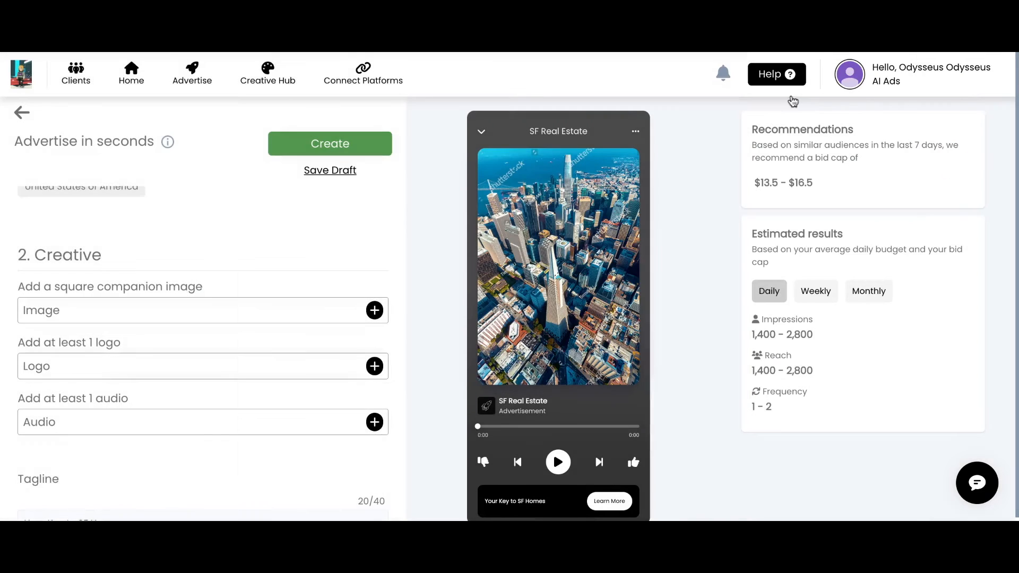
# Start a new All Google Channels ad from the list of ad types.
pyautogui.click(192, 74)
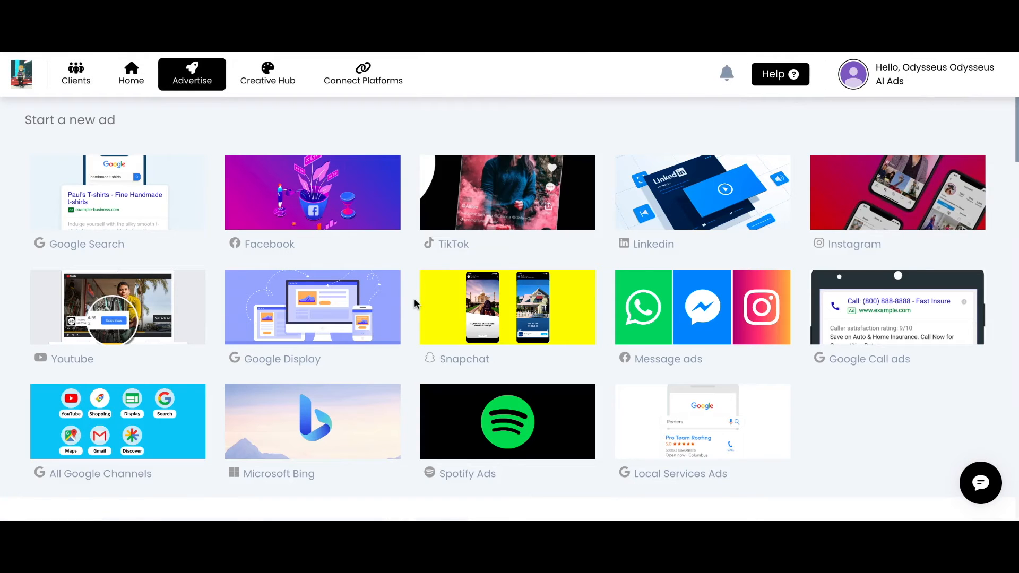
pyautogui.click(138, 422)
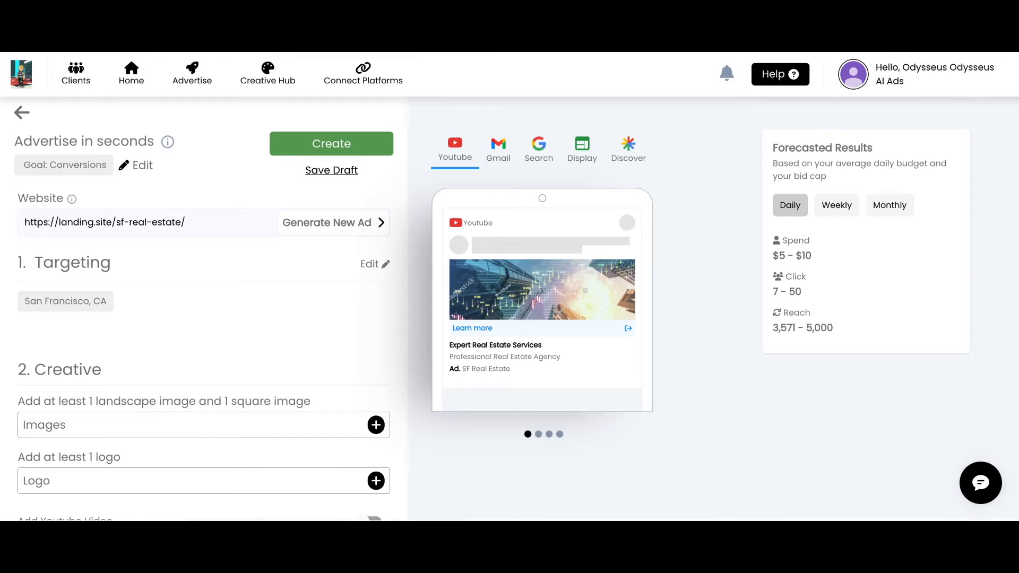
# Turn on Google Shopping Ads in the All Google Channels ad's creative section and look at its merchant options.
pyautogui.scroll(-3, 197, 373)
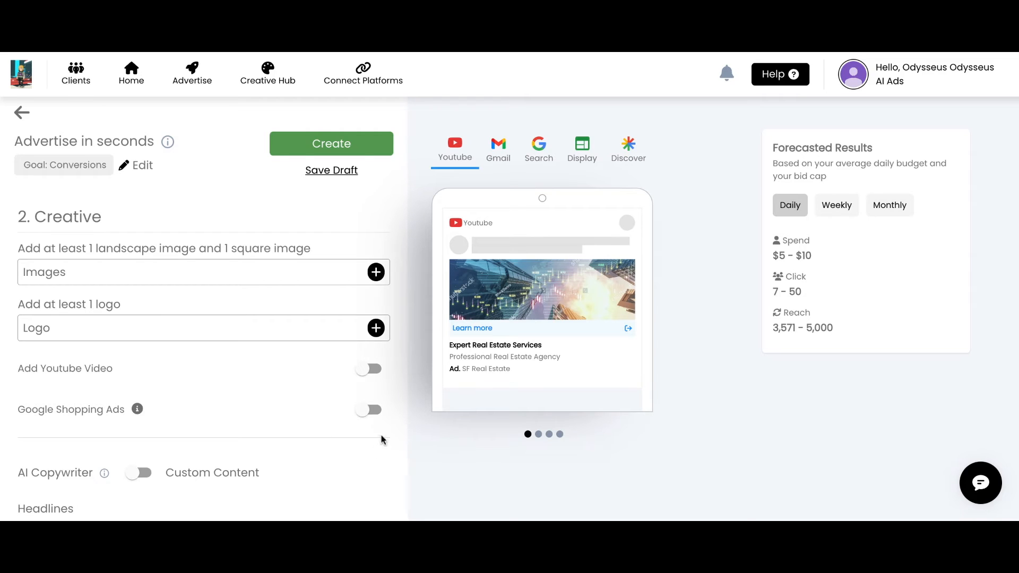
pyautogui.click(375, 413)
pyautogui.scroll(-2, 204, 350)
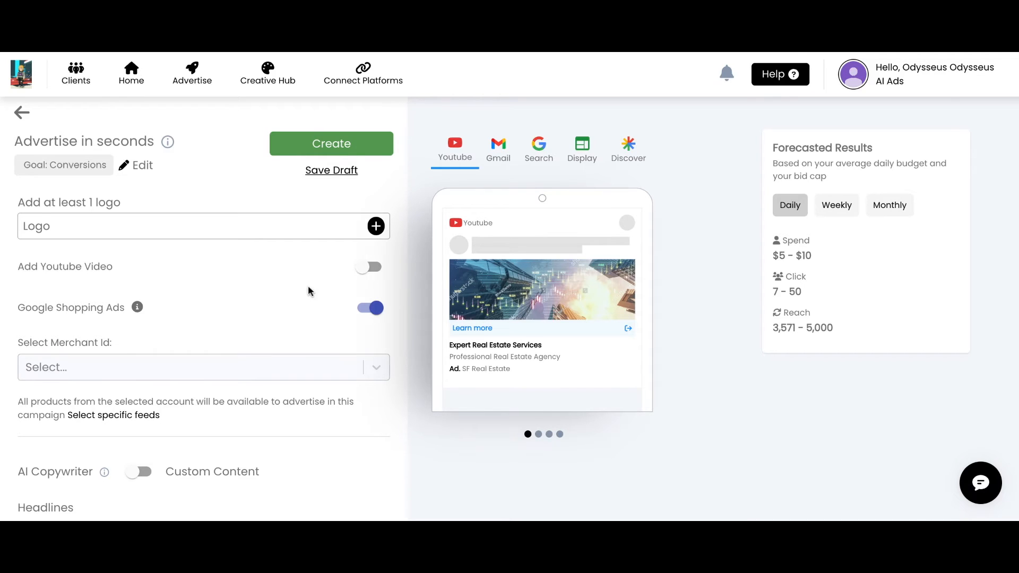
pyautogui.scroll(1, 307, 285)
pyautogui.scroll(5, 308, 285)
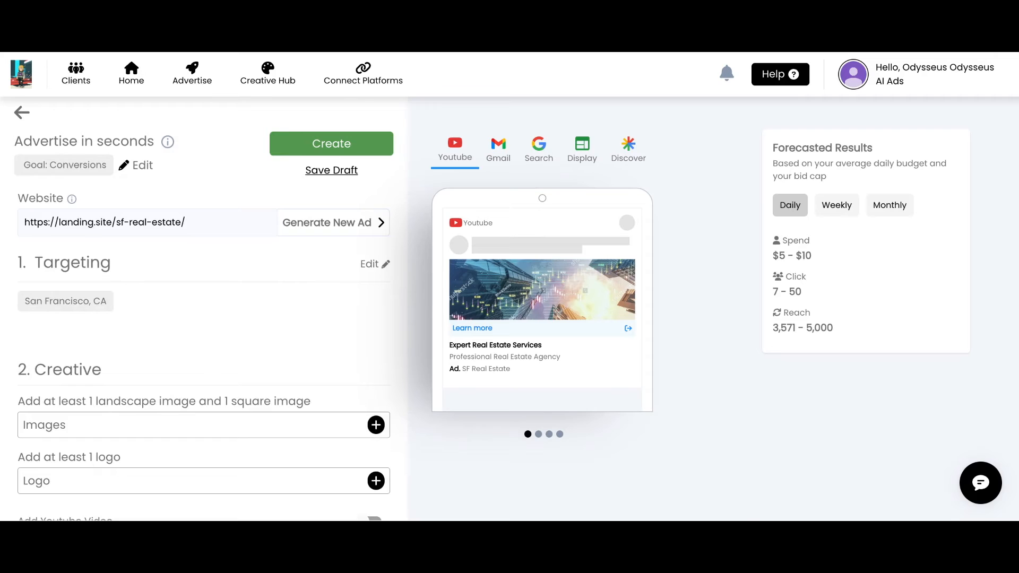
# Start a new Local Services ad and look through the business categories eligible in the United Kingdom.
pyautogui.click(215, 83)
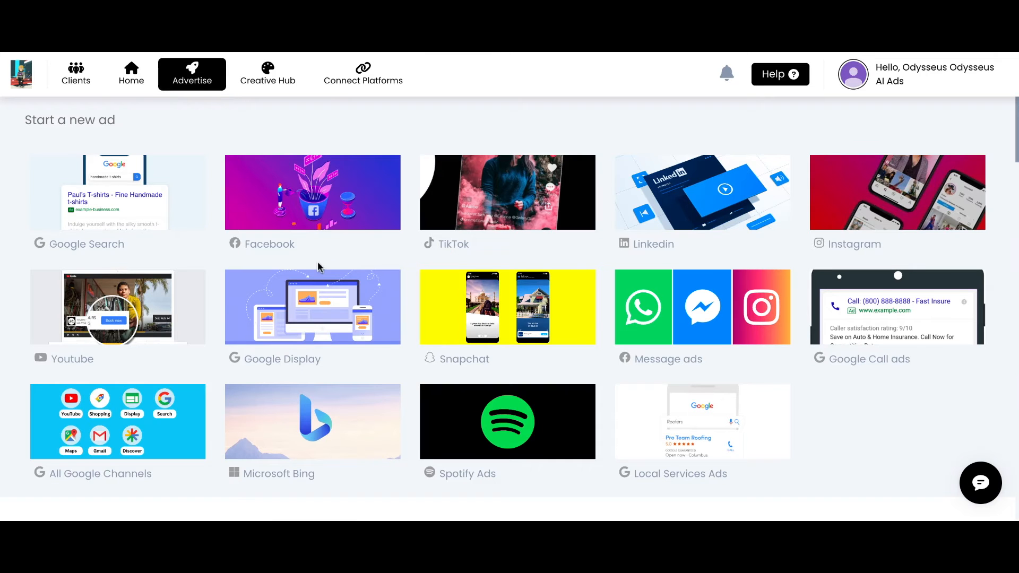
pyautogui.scroll(-1, 317, 261)
pyautogui.scroll(-2, 317, 261)
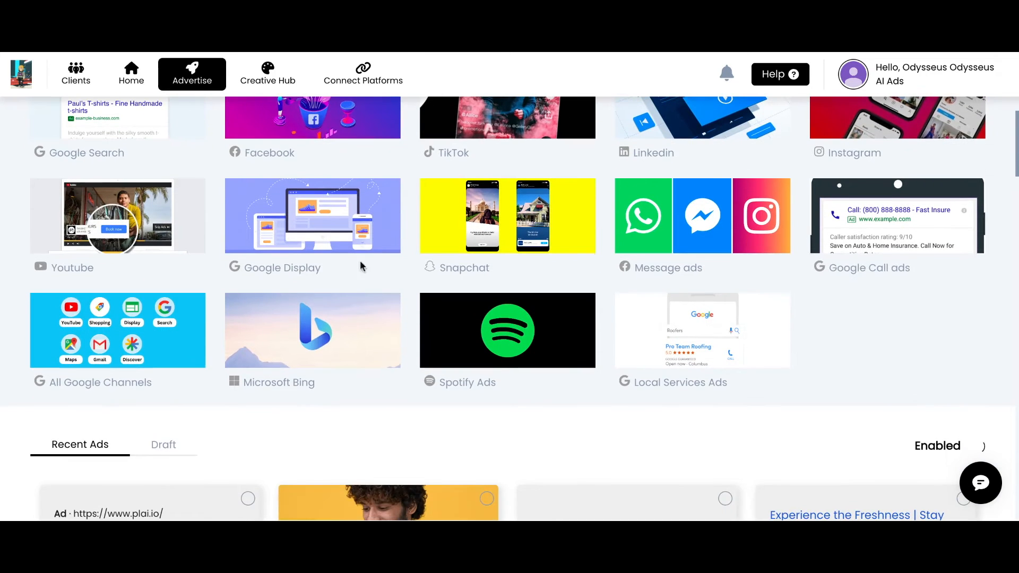
pyautogui.click(684, 332)
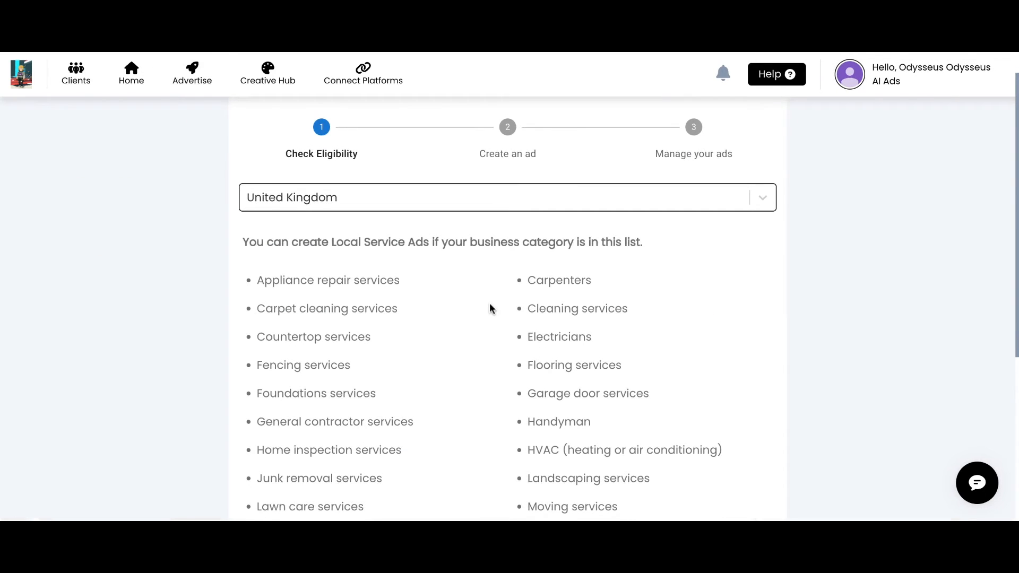
pyautogui.scroll(-1, 489, 304)
pyautogui.scroll(1, 507, 308)
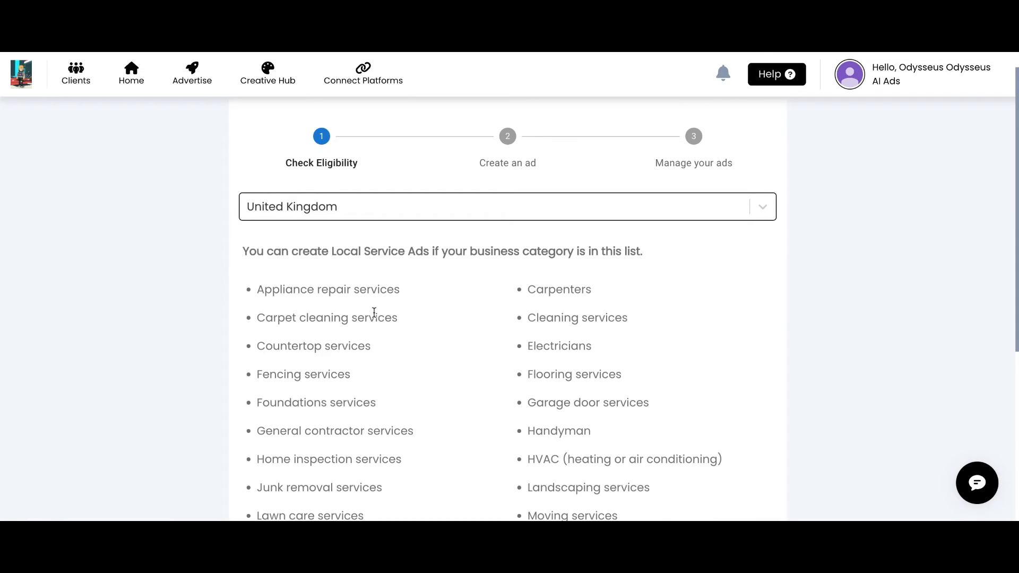
pyautogui.scroll(-2, 374, 312)
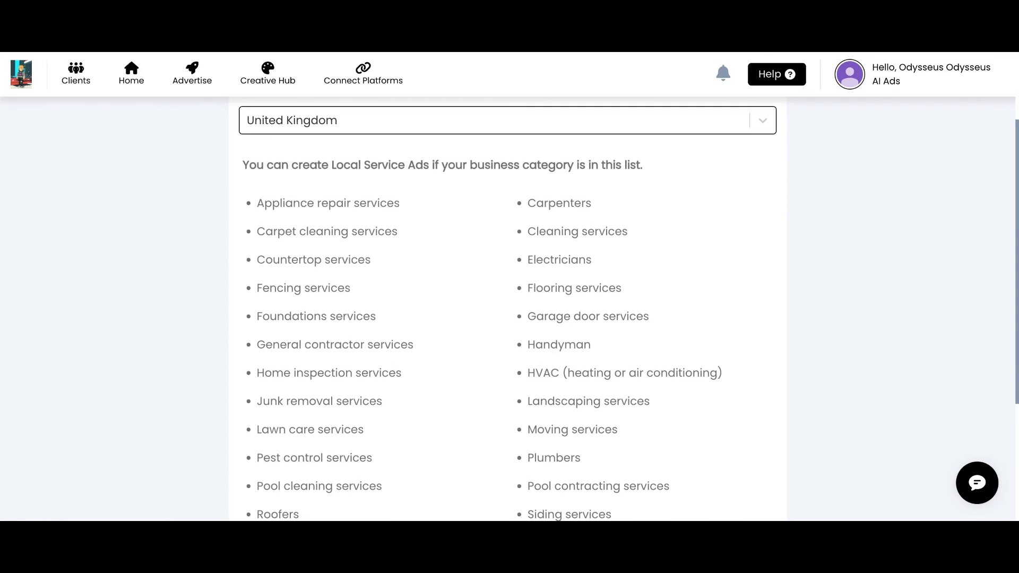
pyautogui.scroll(-3, 507, 307)
pyautogui.scroll(2, 507, 308)
pyautogui.scroll(2, 507, 308)
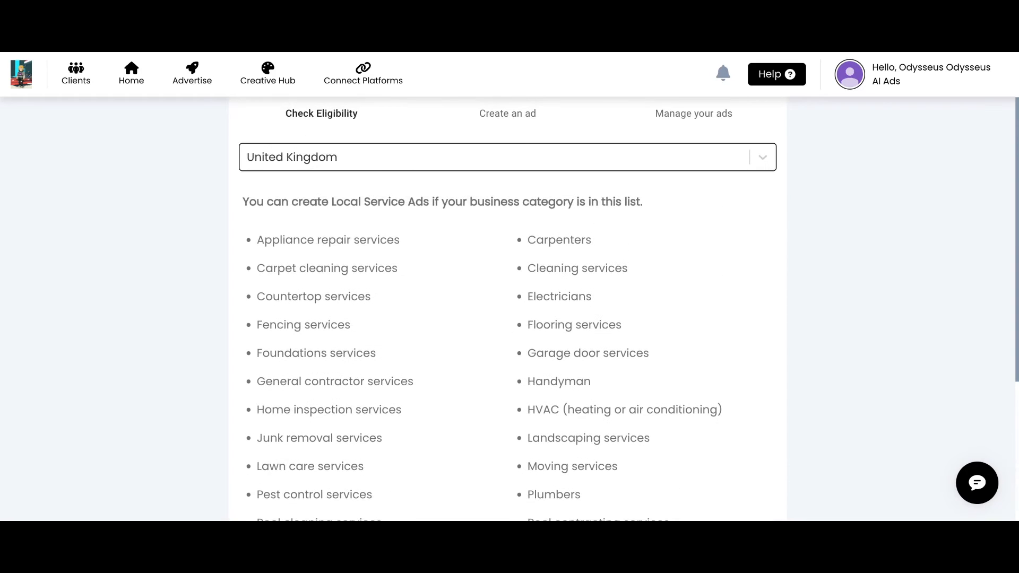
# Set the eligibility country to United States and look through its list of eligible business categories.
pyautogui.click(367, 168)
pyautogui.click(330, 222)
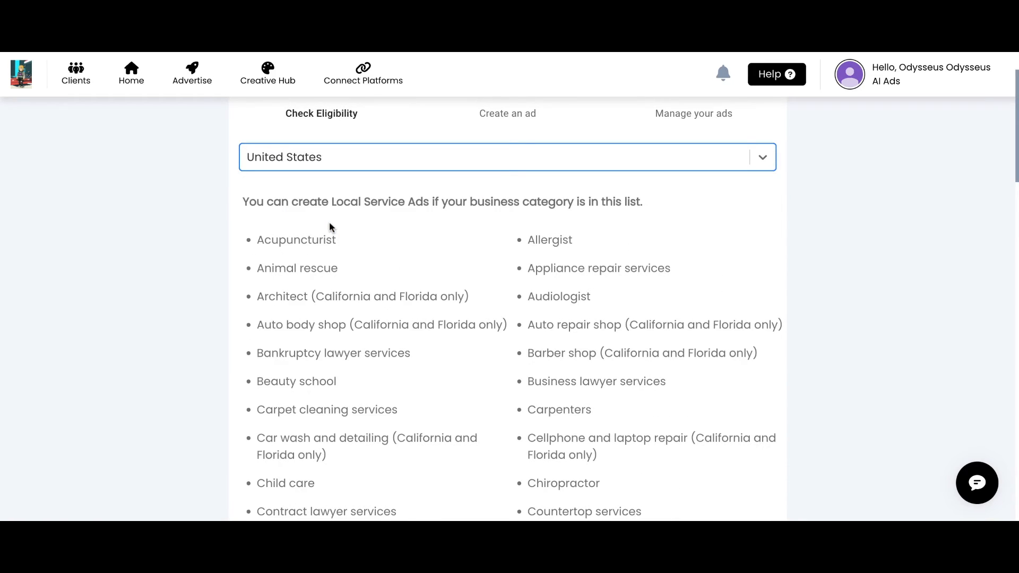
pyautogui.scroll(-3, 329, 221)
pyautogui.scroll(-15, 329, 221)
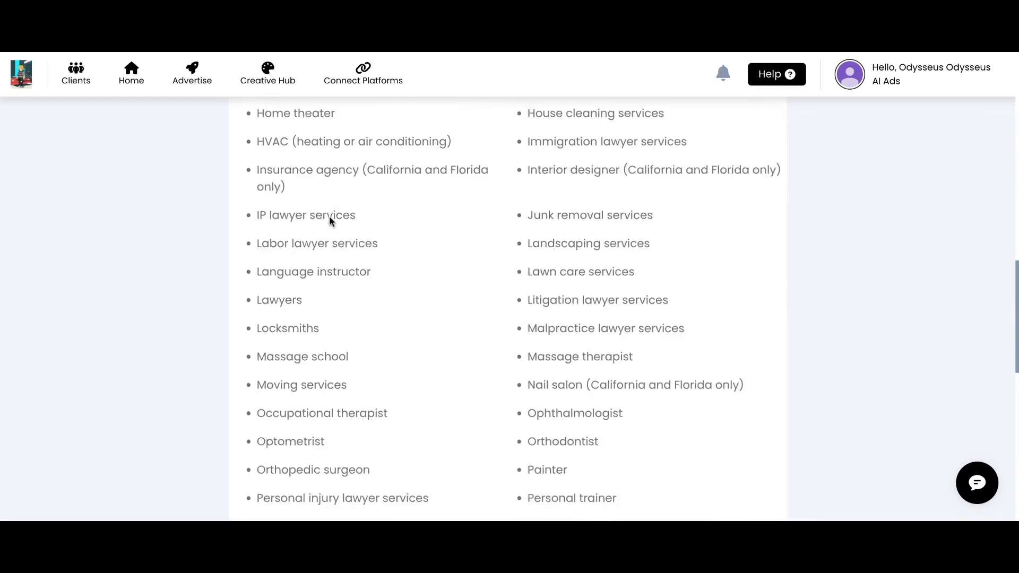
pyautogui.scroll(-8, 329, 220)
pyautogui.scroll(18, 329, 220)
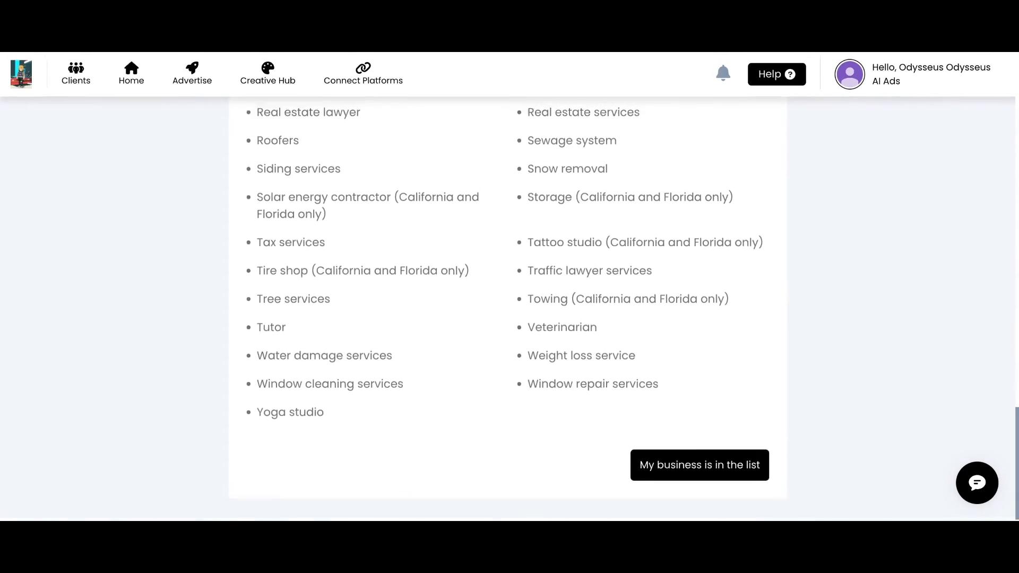
pyautogui.scroll(8, 329, 220)
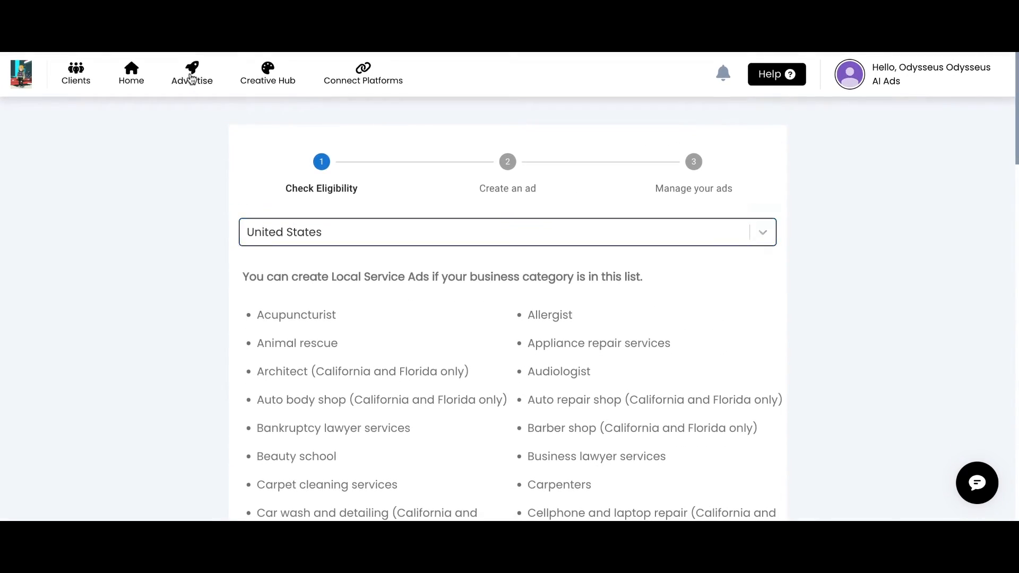
# Browse the recent ads on the advertising page and open the results of the oldest Facebook Lead Ads campaign.
pyautogui.click(192, 74)
pyautogui.scroll(-5, 346, 419)
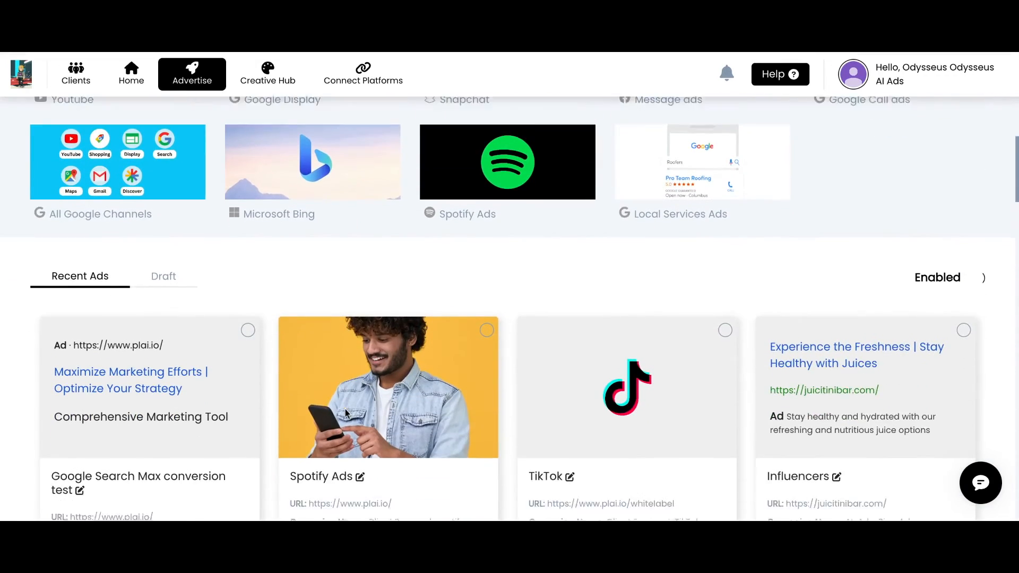
pyautogui.scroll(-5, 344, 408)
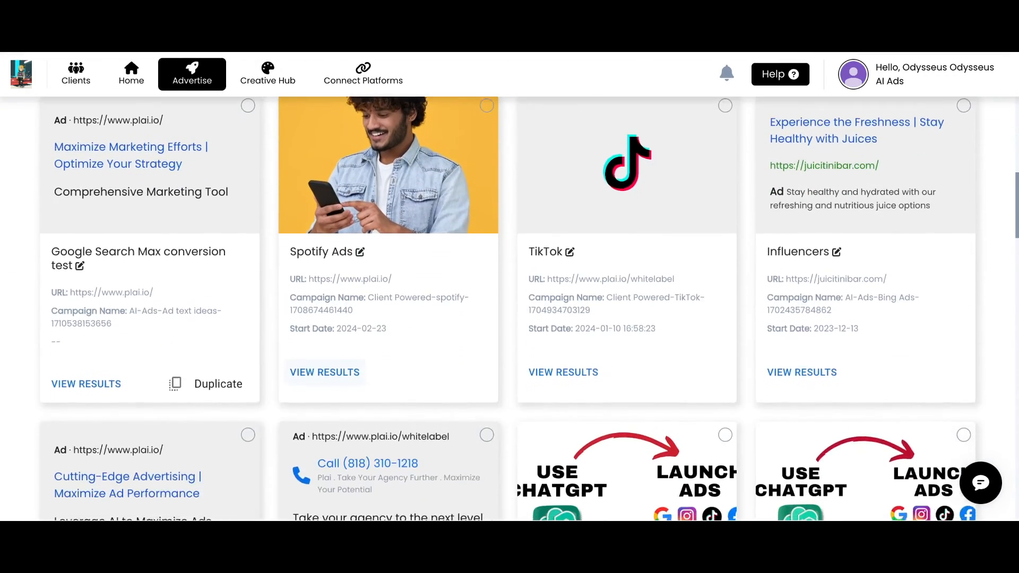
pyautogui.scroll(-6, 510, 308)
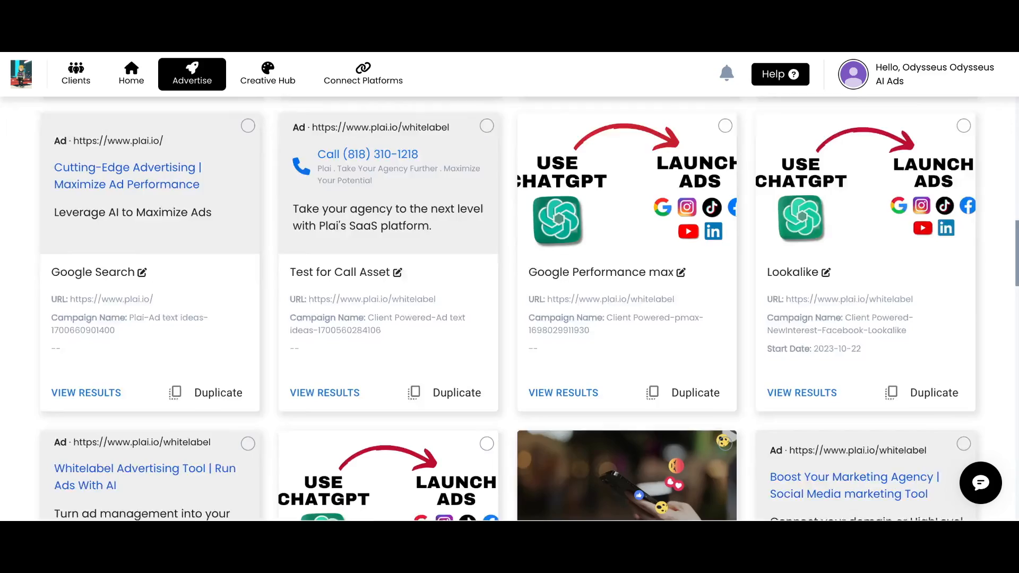
pyautogui.scroll(-6, 509, 308)
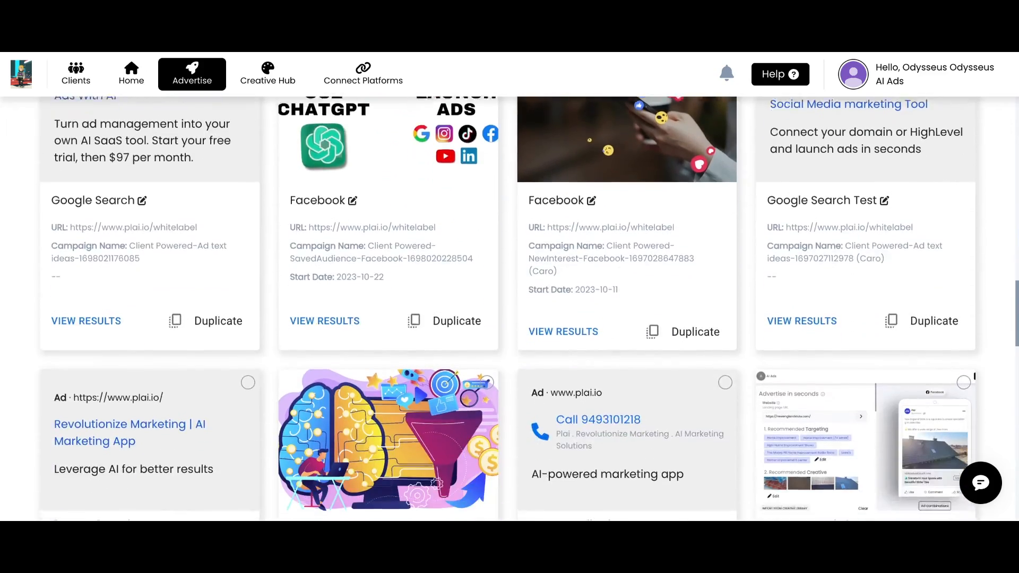
pyautogui.scroll(-11, 510, 308)
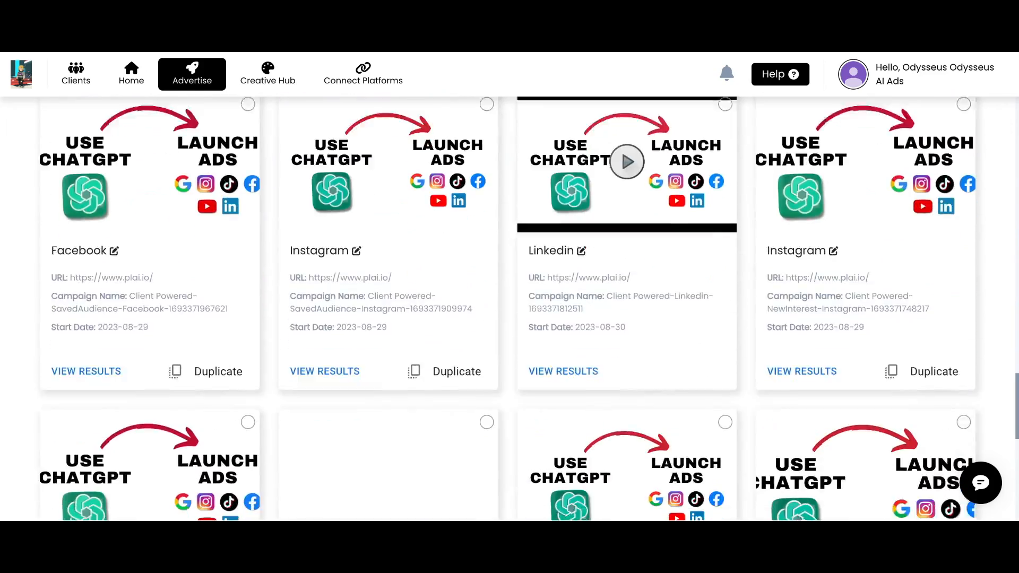
pyautogui.scroll(-6, 509, 308)
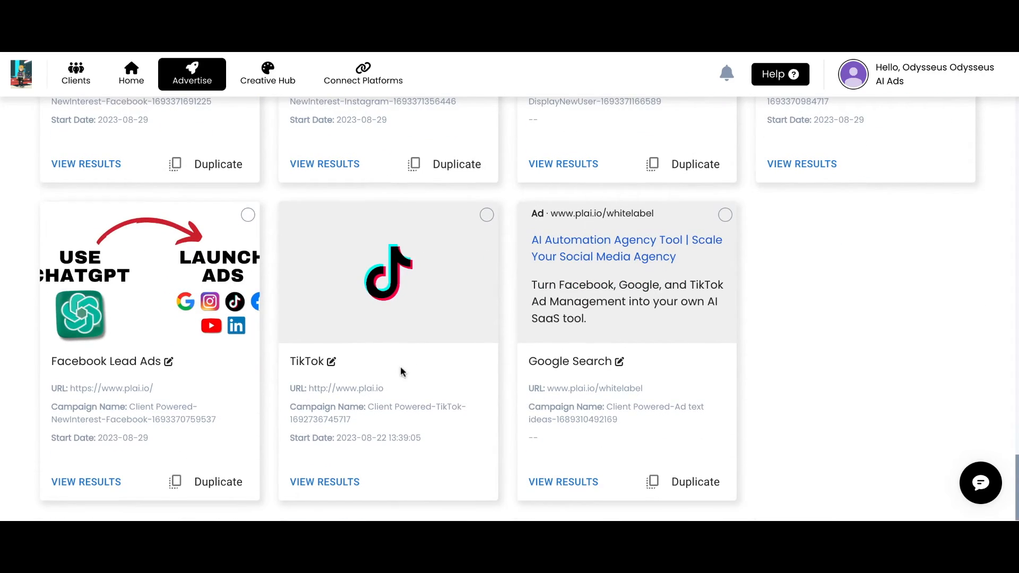
pyautogui.scroll(2, 737, 221)
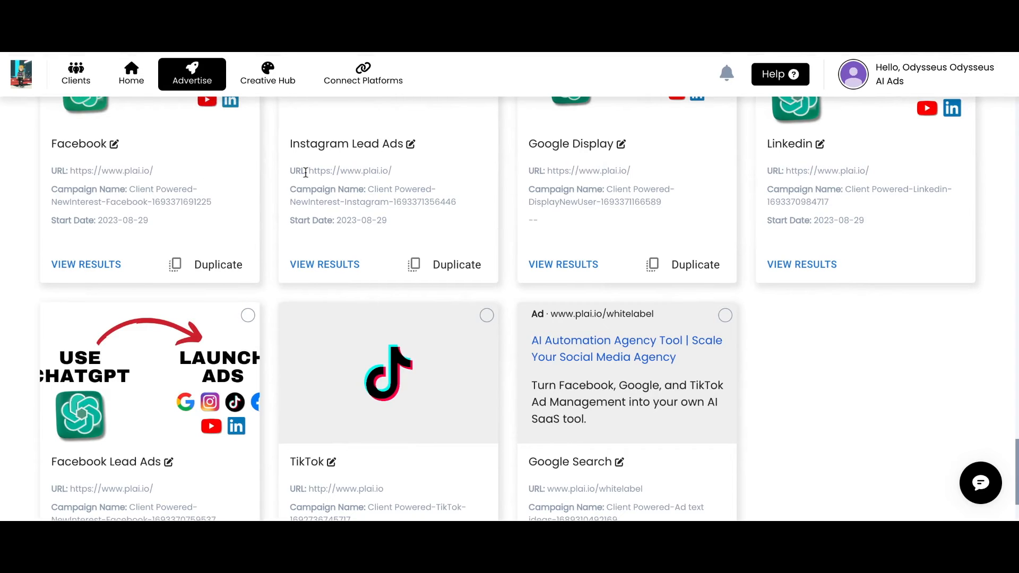
pyautogui.scroll(-2, 154, 187)
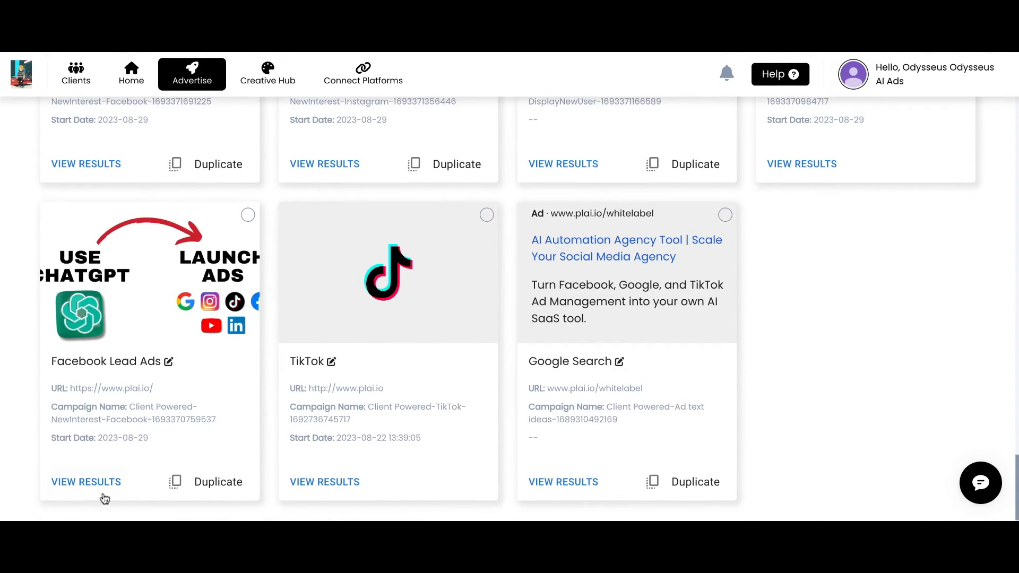
pyautogui.click(91, 483)
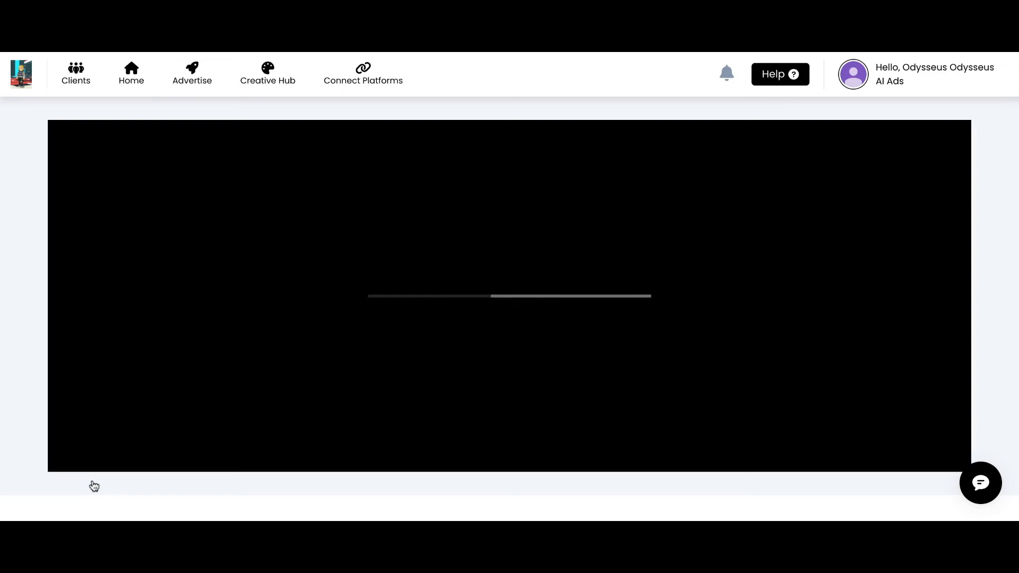
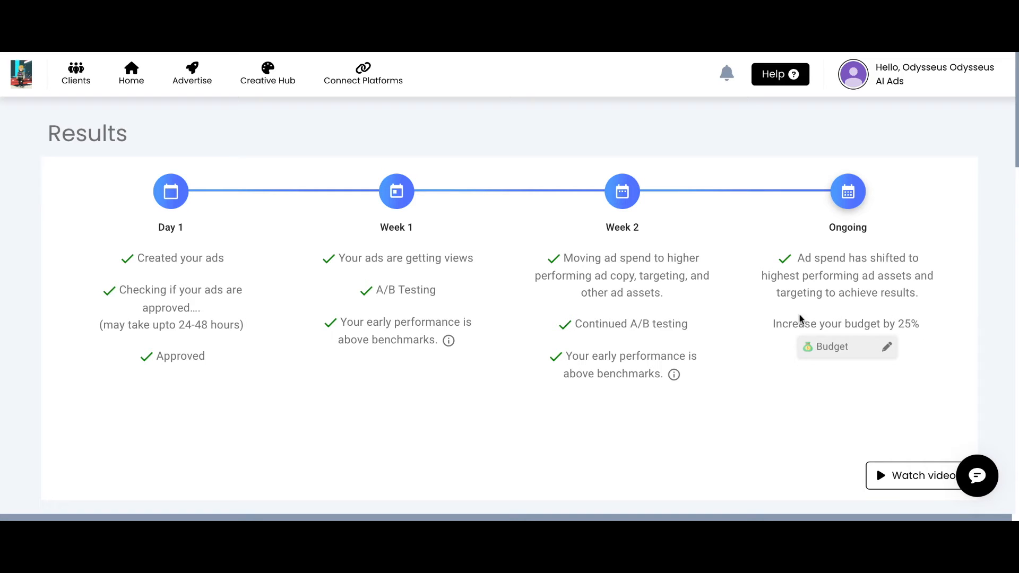
# Look over the campaign's progress timeline, weekly reach chart and the metrics available for the chart.
pyautogui.scroll(-1, 799, 318)
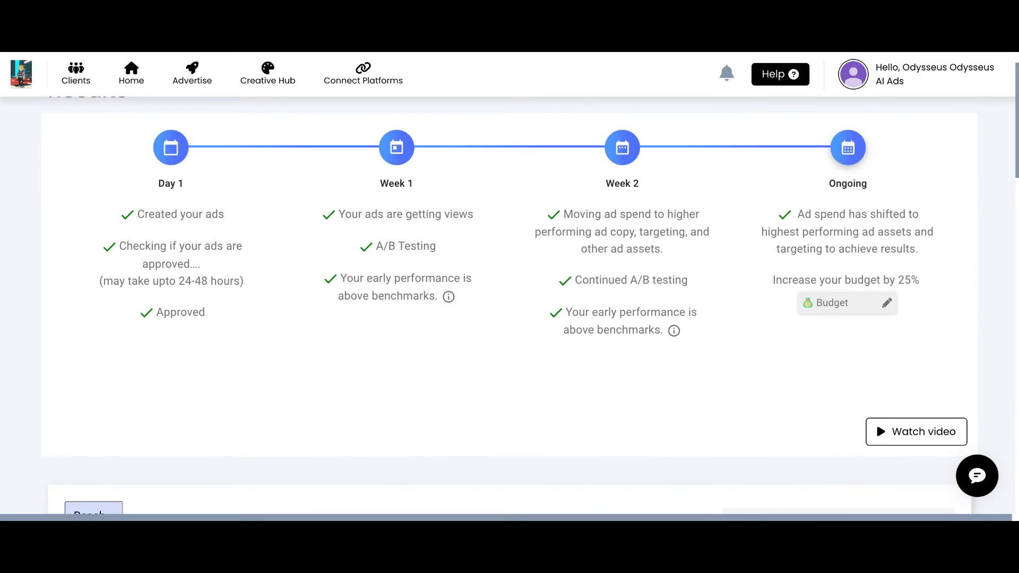
pyautogui.scroll(-6, 510, 305)
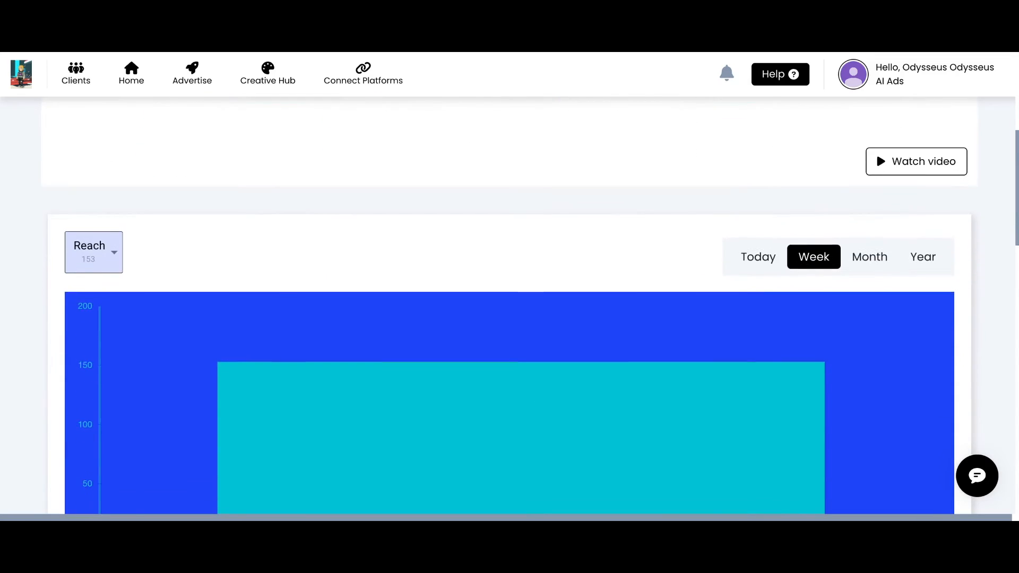
pyautogui.scroll(-1, 876, 98)
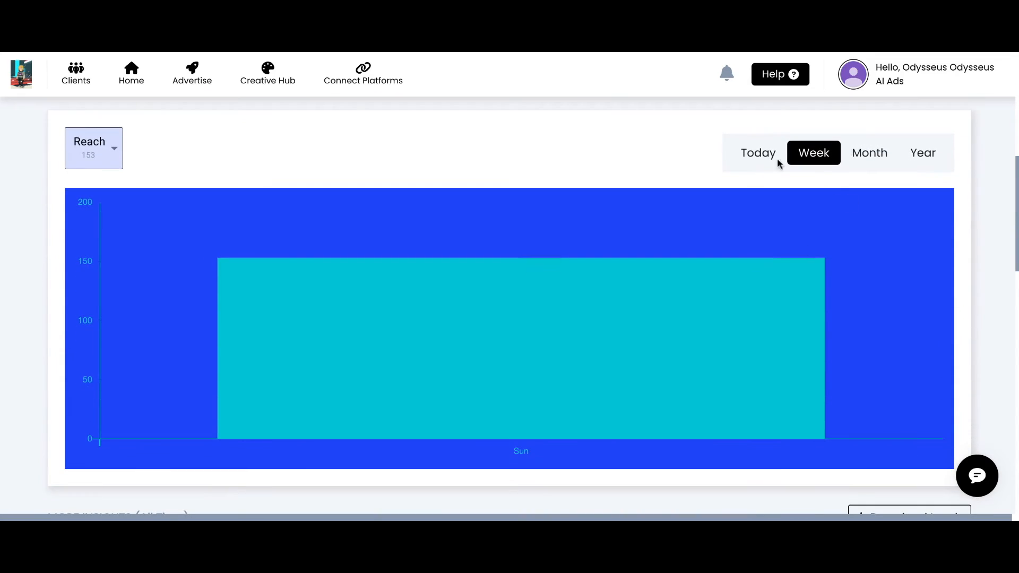
pyautogui.click(91, 141)
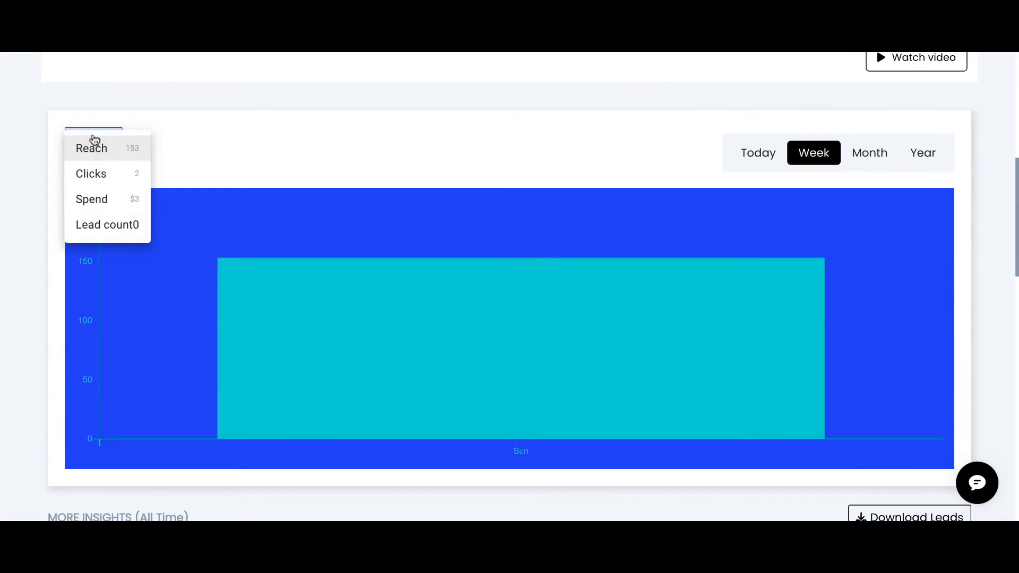
pyautogui.click(218, 147)
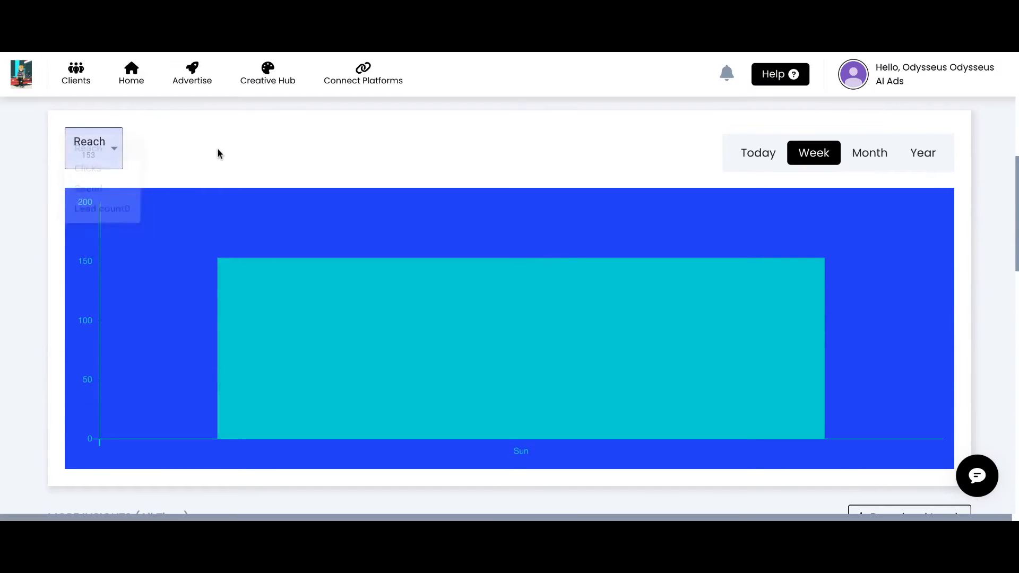
pyautogui.scroll(-1, 217, 149)
pyautogui.scroll(-4, 218, 153)
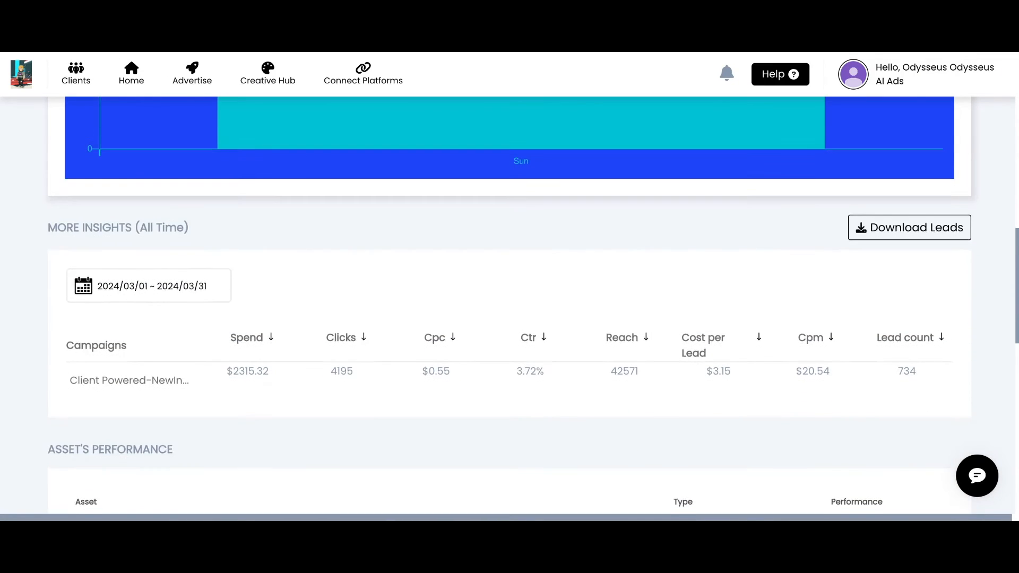
# Examine the insights table's date range, the Ctr explanation, the cost and lead metrics, and the asset performance list.
pyautogui.scroll(-1, 219, 153)
pyautogui.click(176, 227)
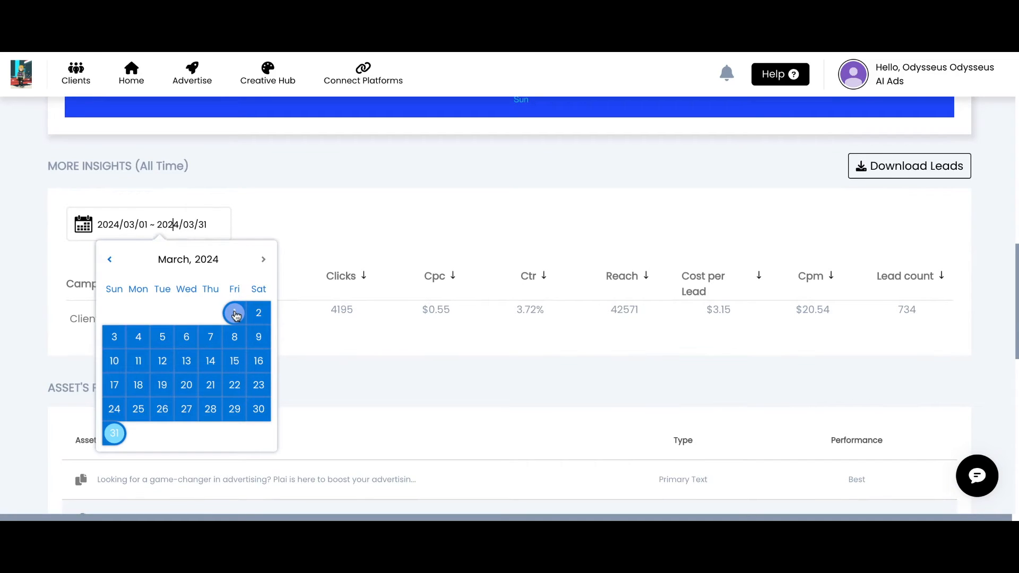
pyautogui.click(422, 202)
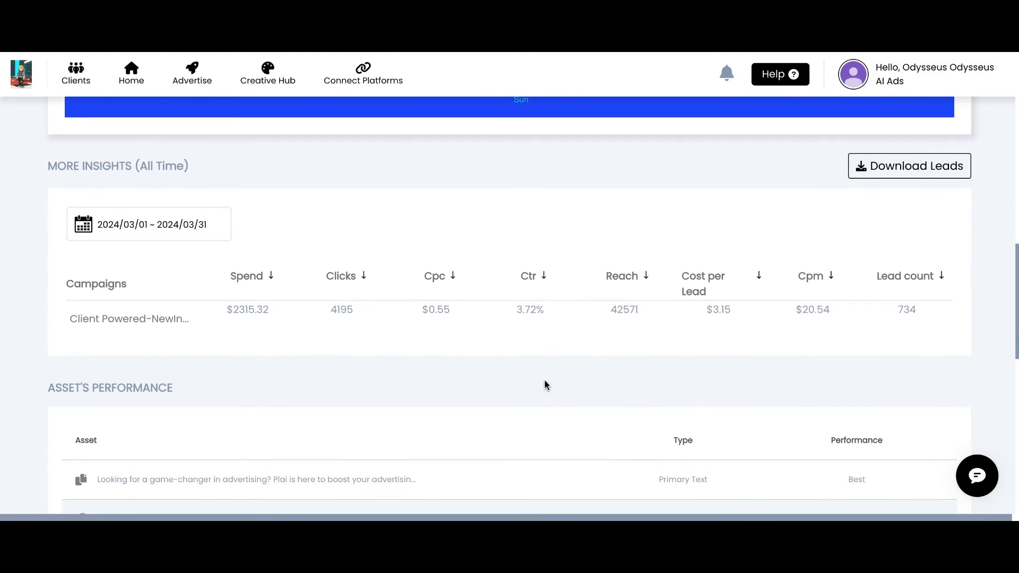
pyautogui.moveTo(462, 287)
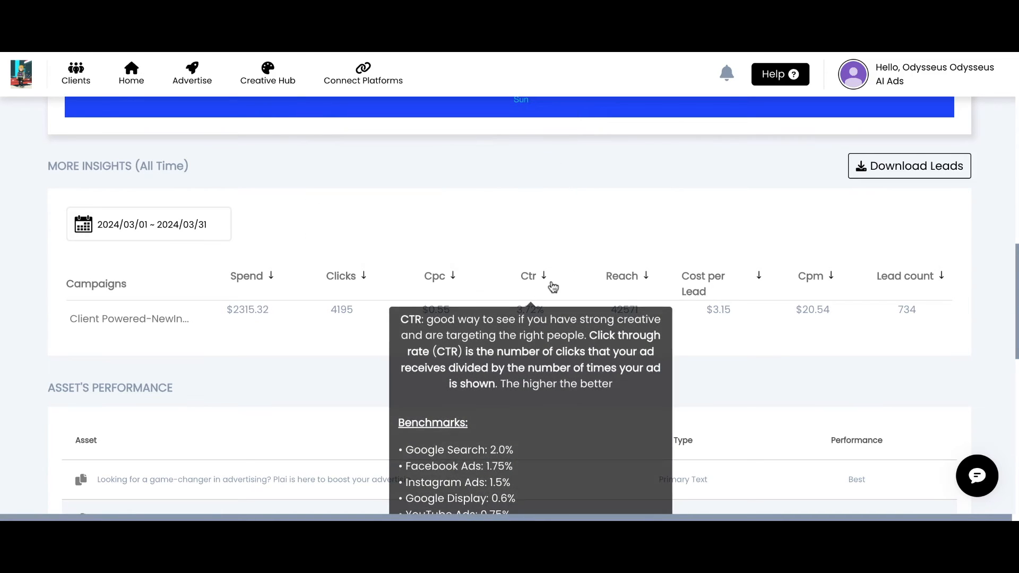
pyautogui.scroll(-1, 551, 287)
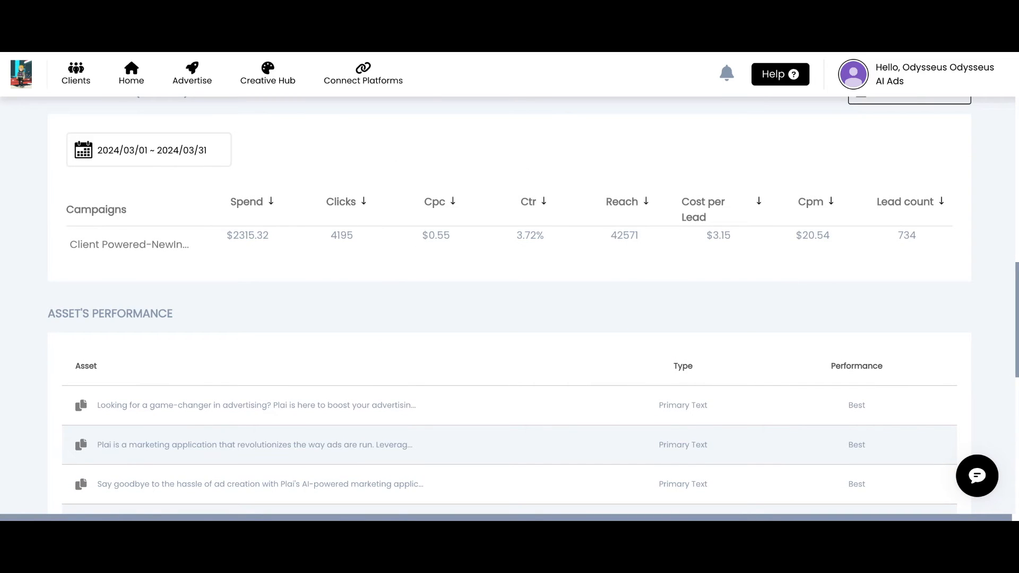
pyautogui.scroll(-1, 262, 284)
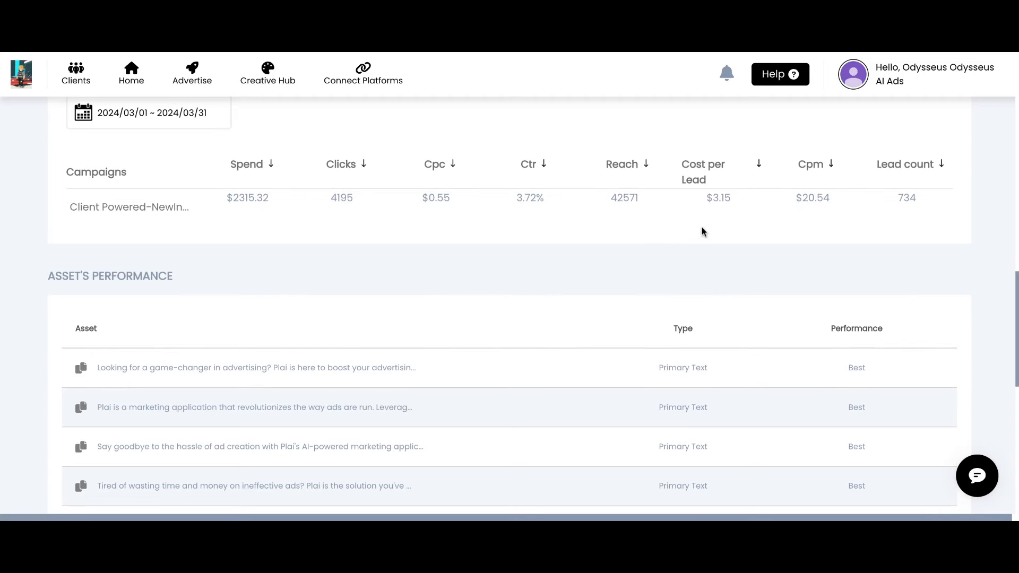
pyautogui.scroll(1, 686, 243)
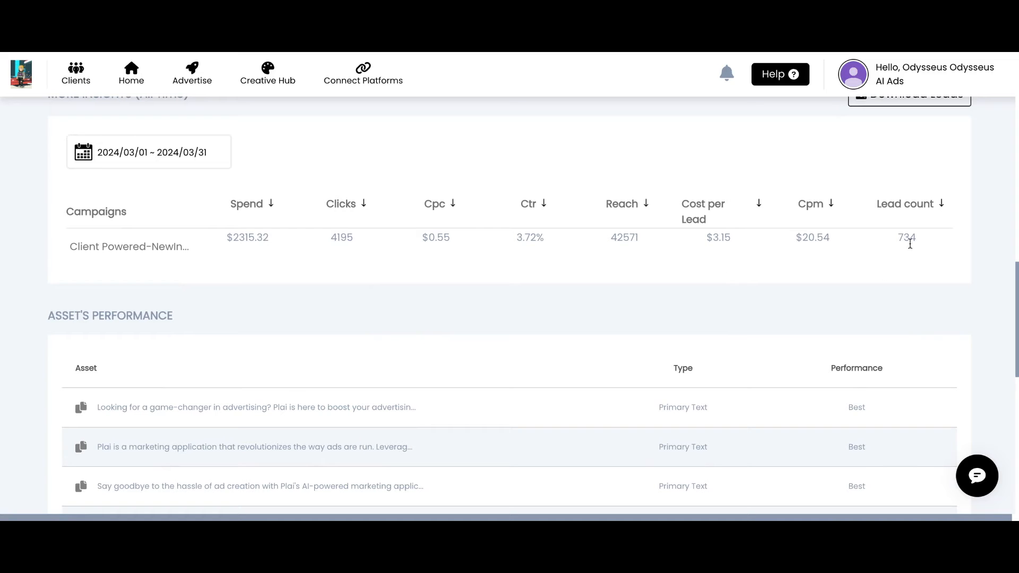
# Examine the campaign's lead metrics, the asset performance list, and the settings and creative sections of the results page.
pyautogui.scroll(-1, 919, 235)
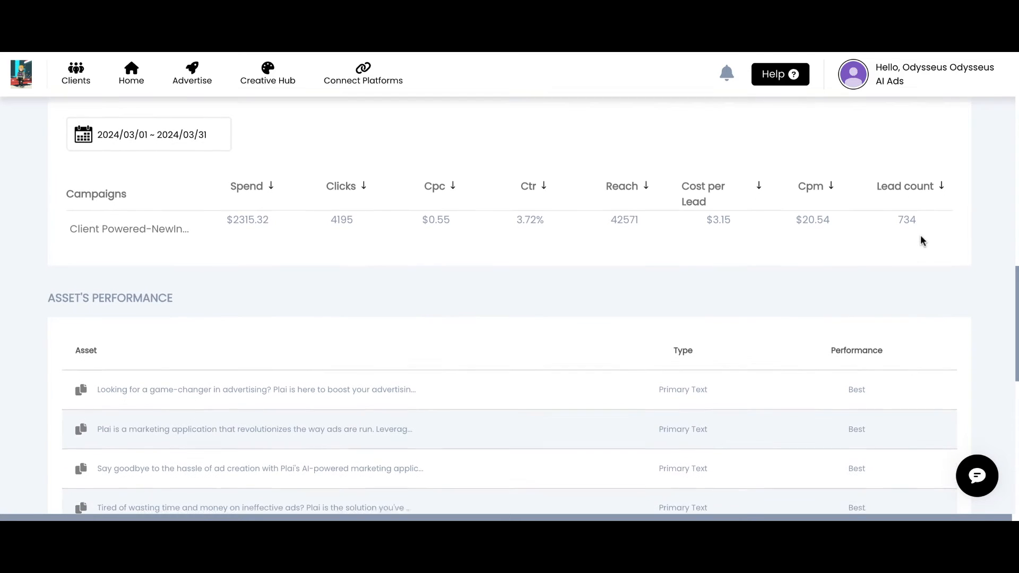
pyautogui.scroll(-2, 920, 235)
pyautogui.scroll(-8, 509, 307)
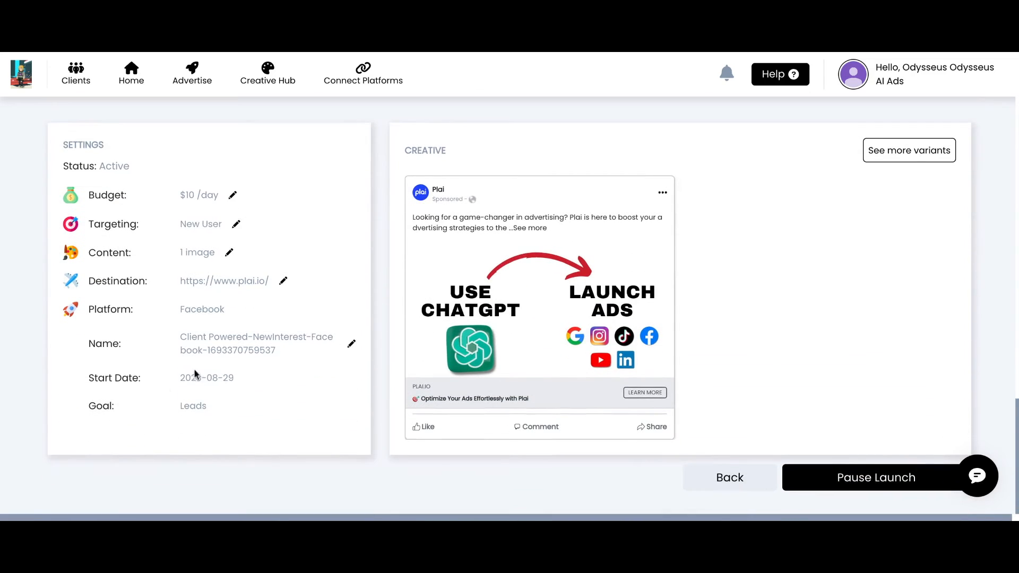
pyautogui.scroll(10, 205, 416)
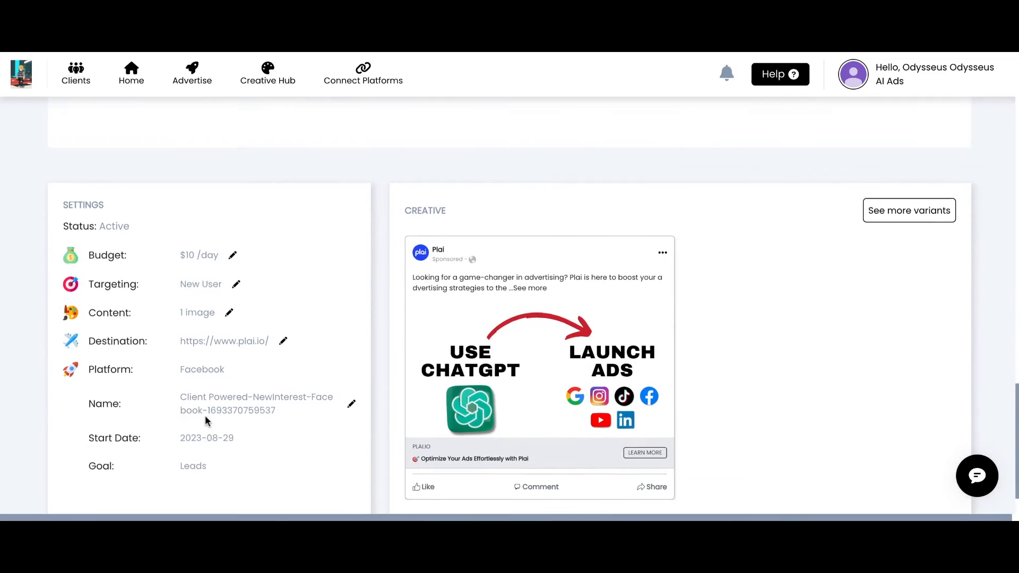
pyautogui.scroll(2, 473, 261)
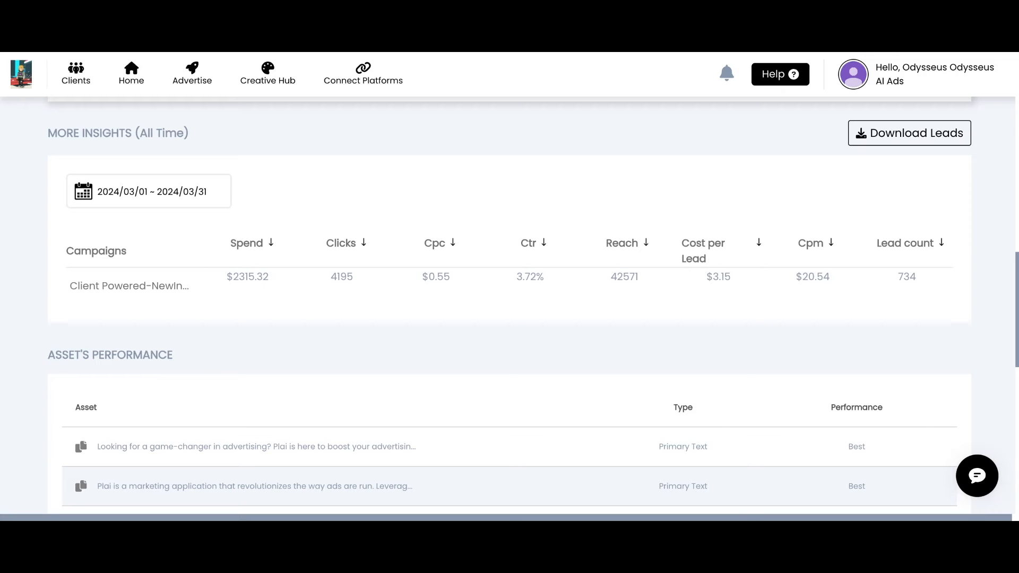
pyautogui.scroll(-3, 509, 301)
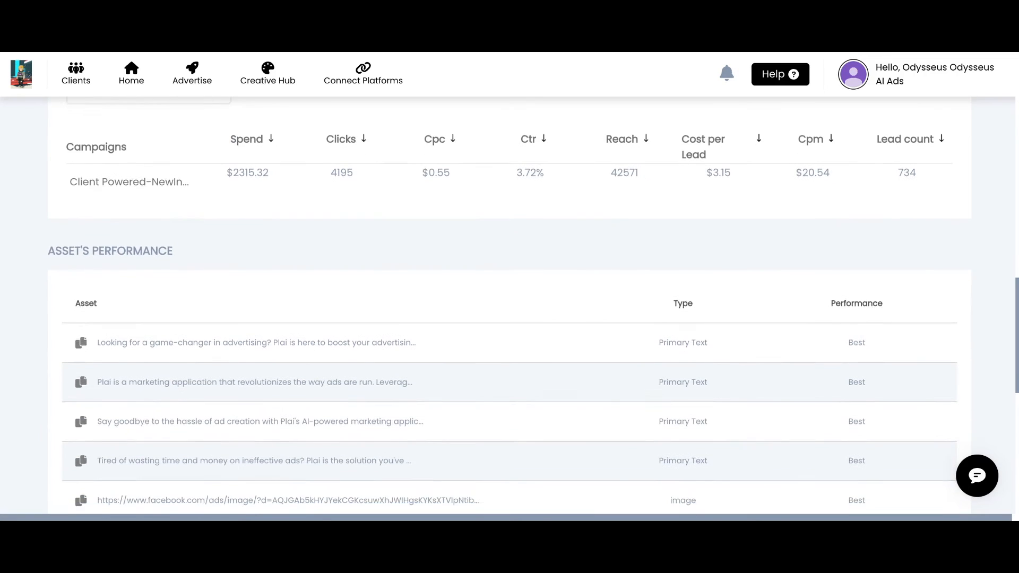
pyautogui.scroll(-1, 509, 300)
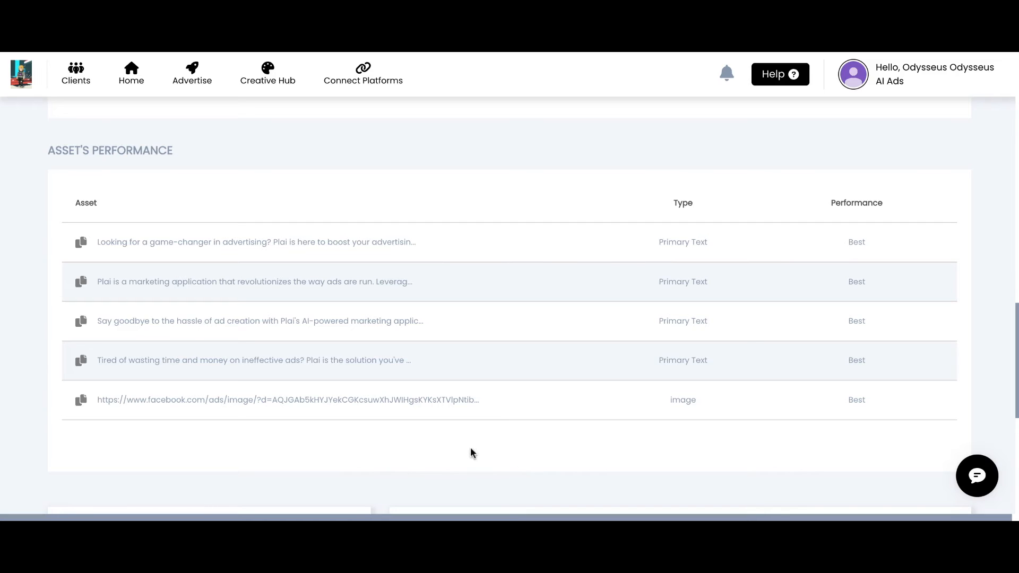
pyautogui.moveTo(360, 383)
pyautogui.scroll(-3, 832, 268)
pyautogui.scroll(-4, 302, 299)
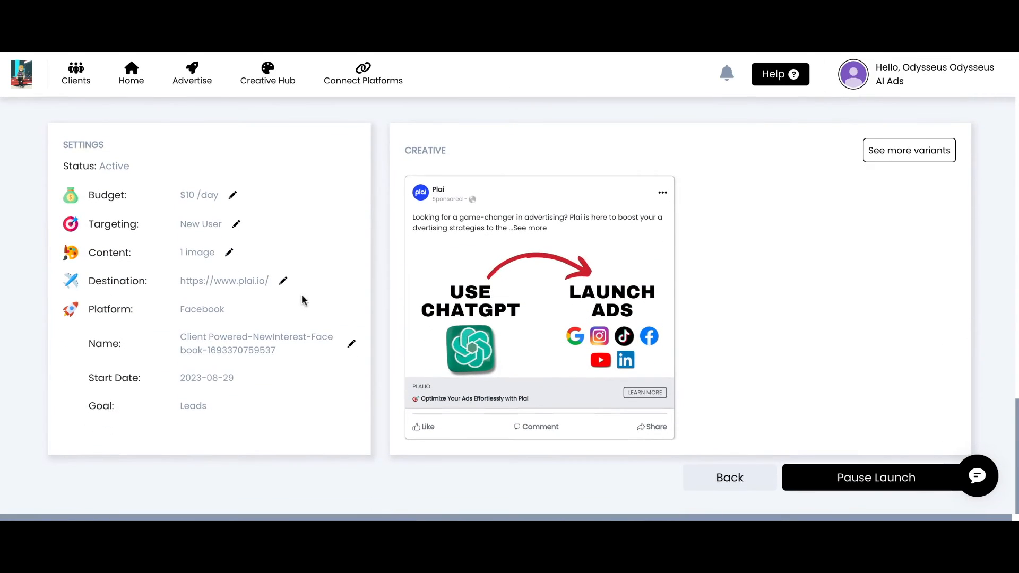
# Open the campaign's content for editing, look over its image sources, primary texts and headlines, and return to the results without updating.
pyautogui.click(229, 253)
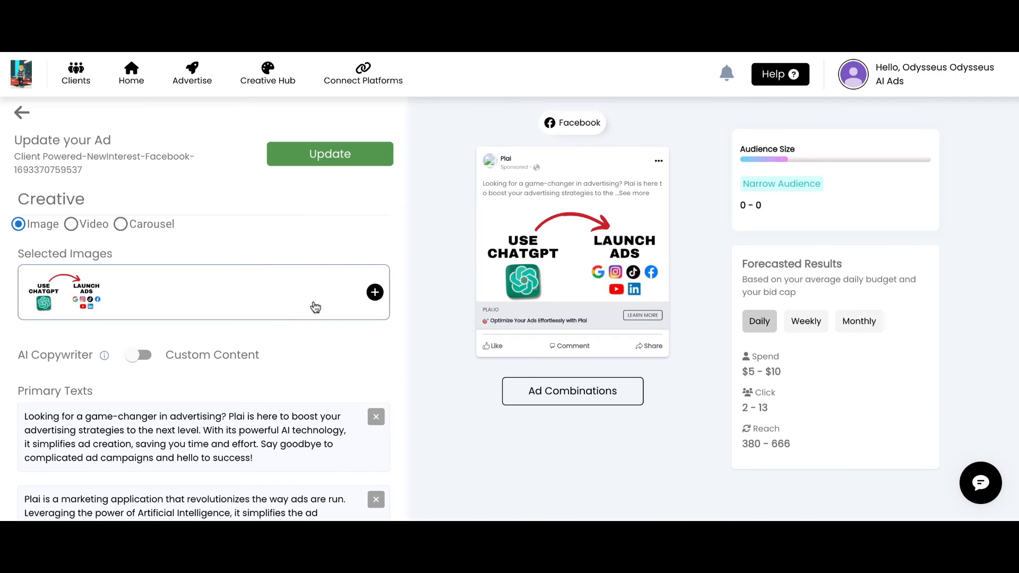
pyautogui.click(316, 307)
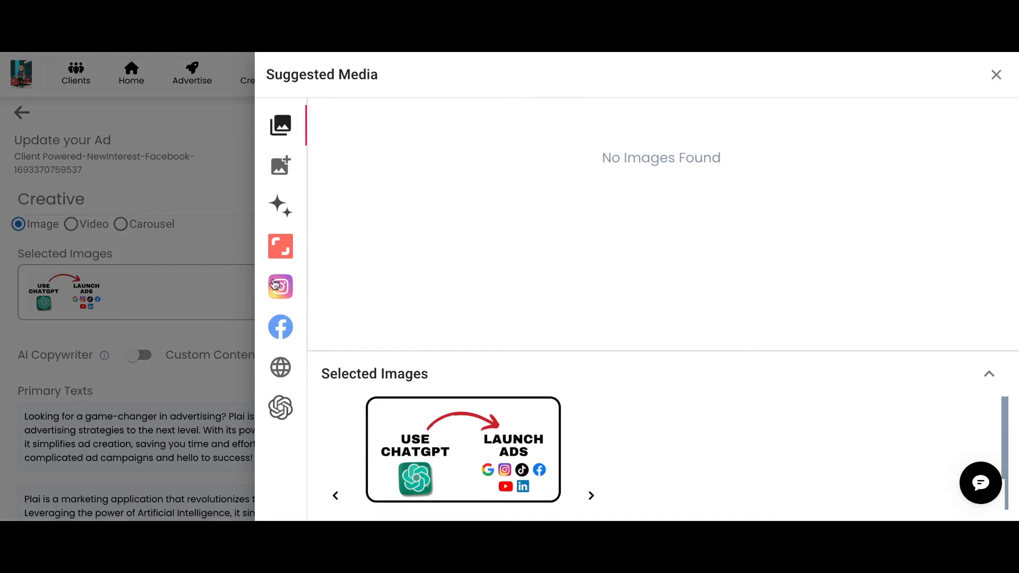
pyautogui.click(209, 233)
pyautogui.scroll(-2, 232, 452)
pyautogui.scroll(-7, 233, 452)
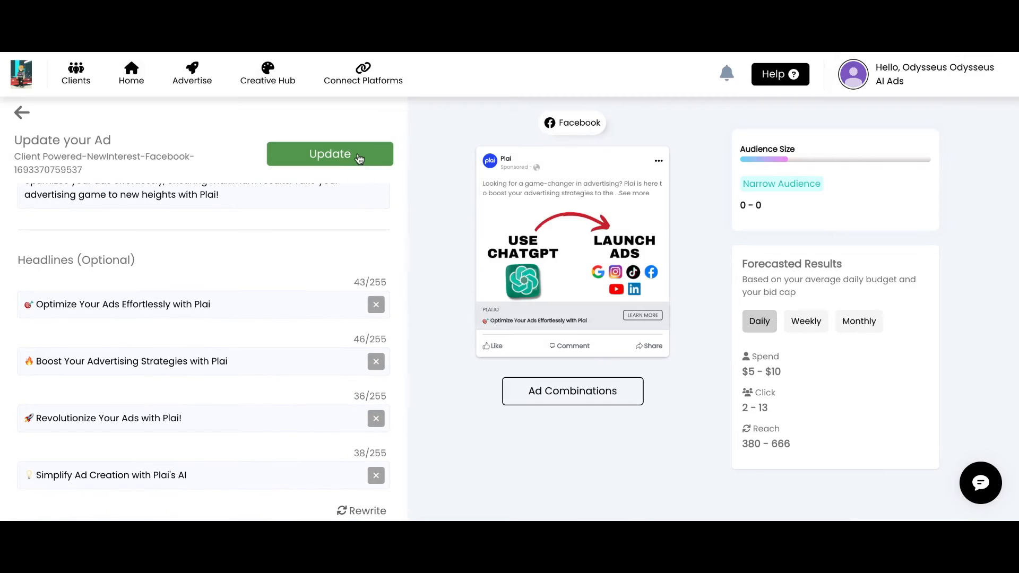
pyautogui.click(23, 114)
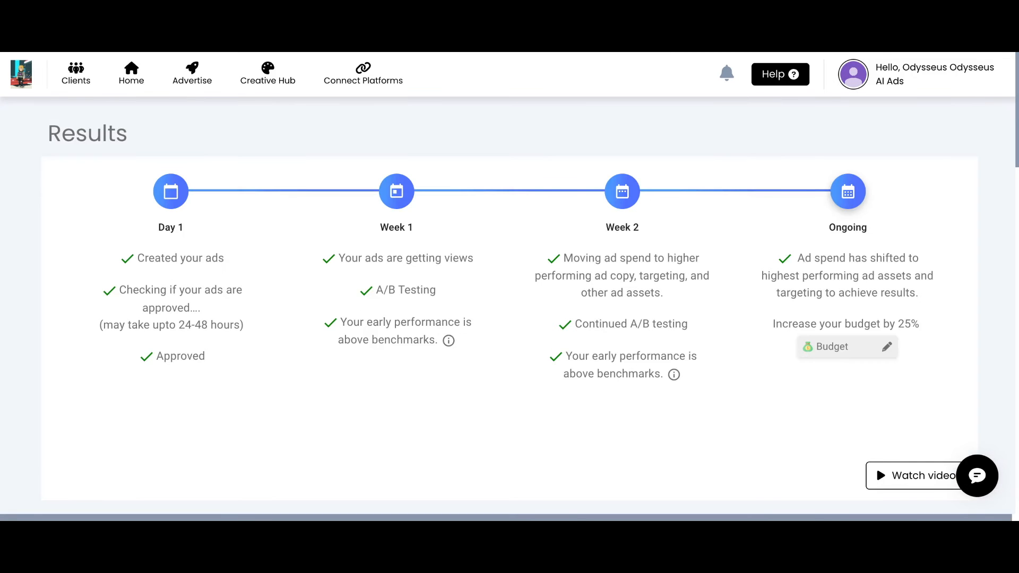
# Look over the campaign's settings and pause option at the end of the results, and go back to the advertising page.
pyautogui.scroll(-20, 510, 305)
pyautogui.scroll(-2, 509, 305)
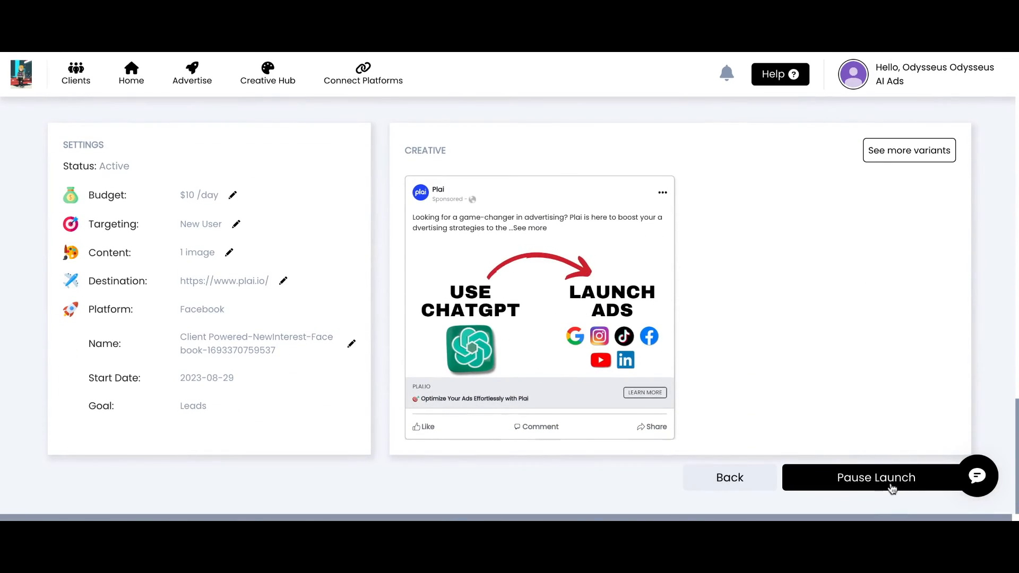
pyautogui.click(749, 479)
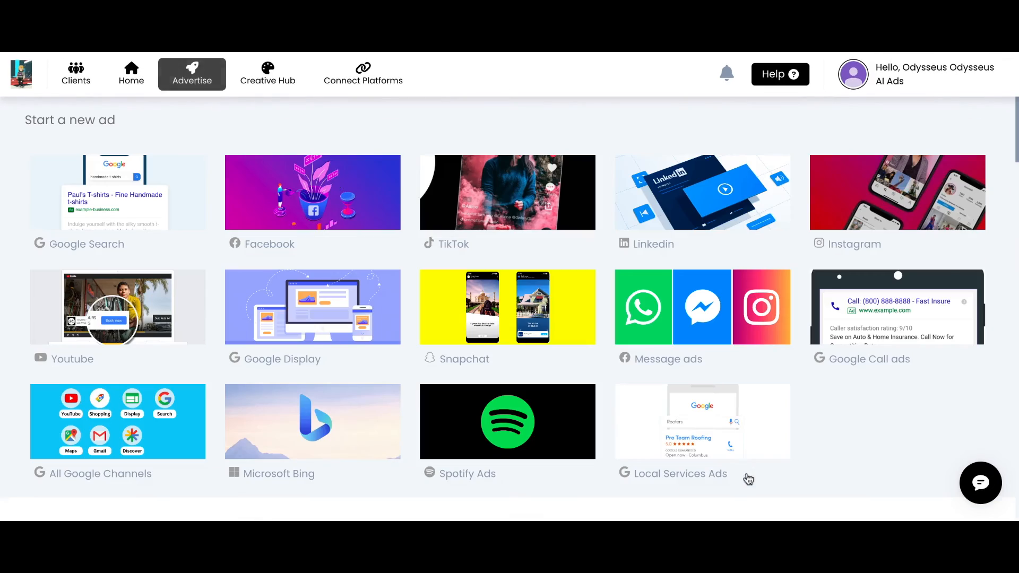
# Open the home dashboard and switch the campaign performance view between Facebook, TikTok and Google Ads, ending on Google.
pyautogui.click(146, 86)
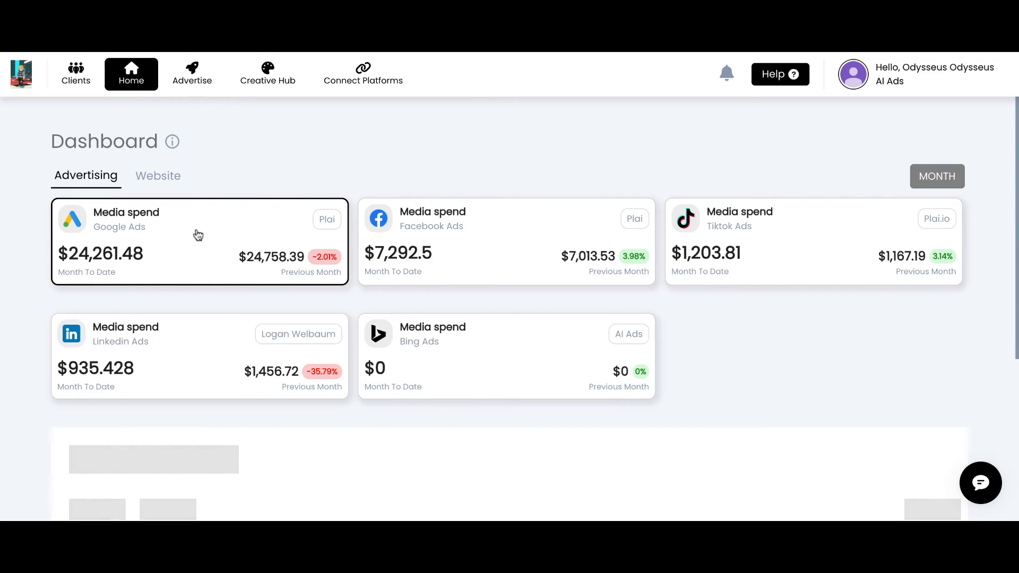
pyautogui.click(515, 249)
pyautogui.click(762, 255)
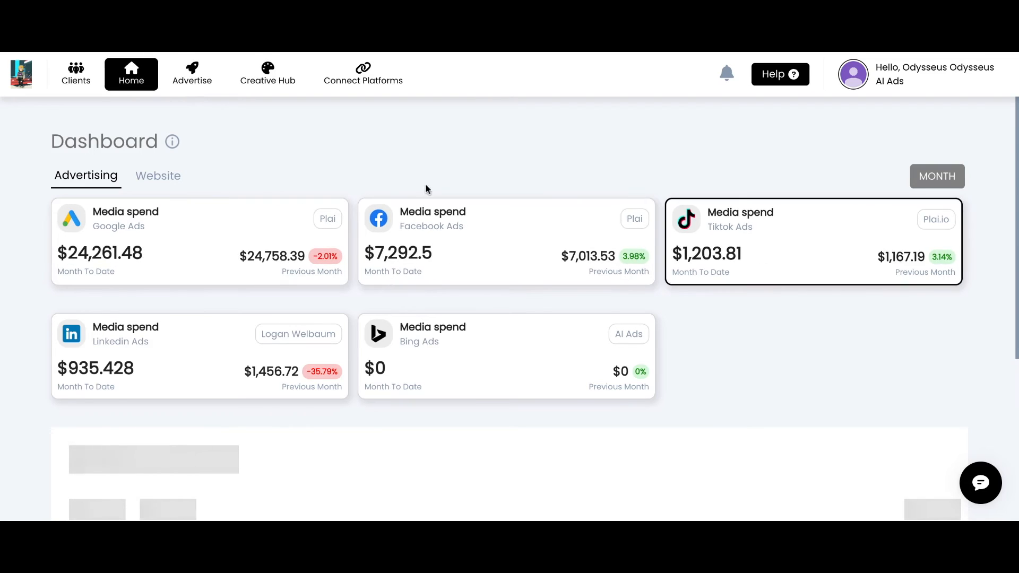
pyautogui.click(218, 232)
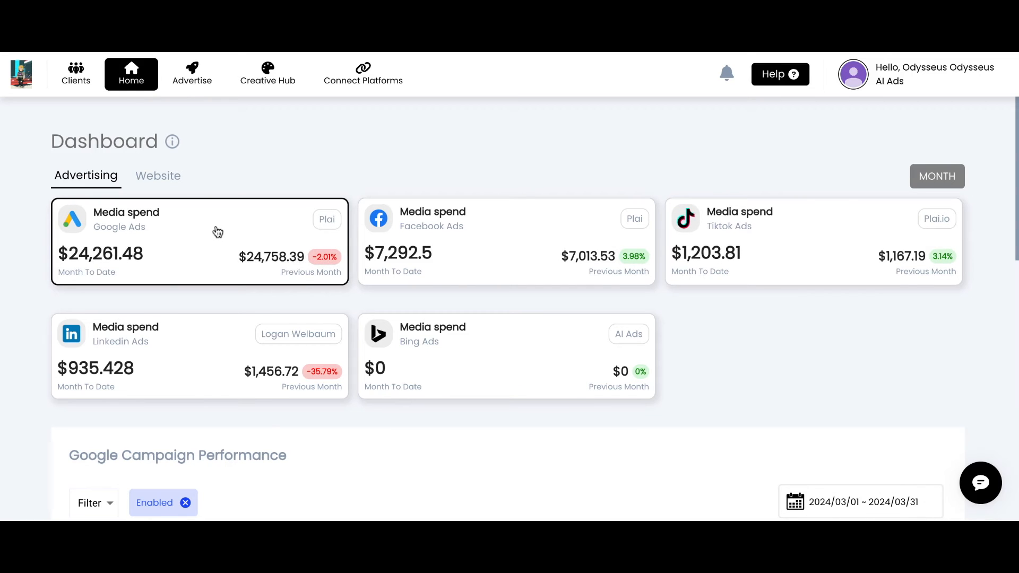
# Look through the Google campaign performance table and its enabled campaigns' clicks, conversions, CTR, impressions and CPC.
pyautogui.scroll(-5, 217, 232)
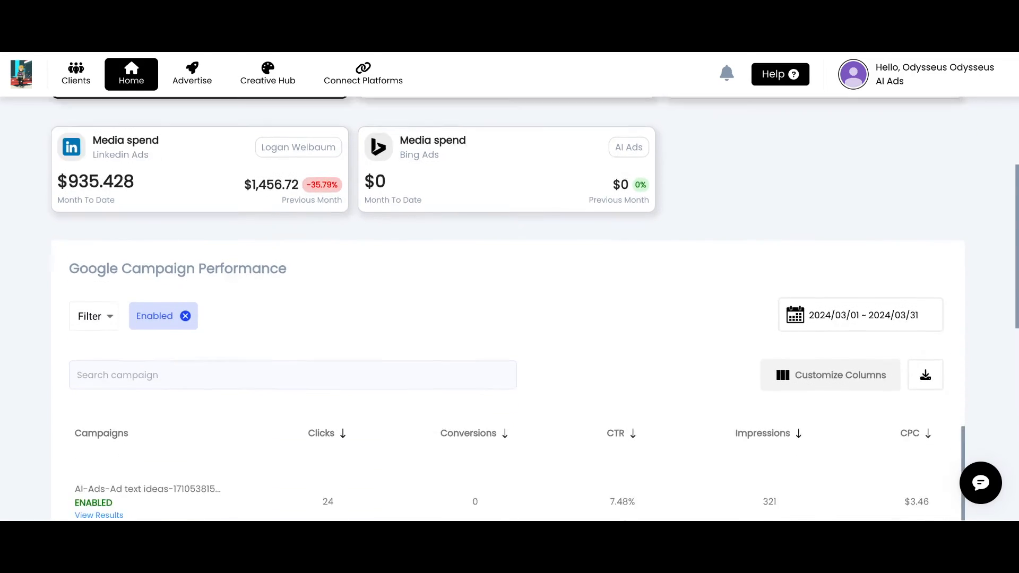
pyautogui.scroll(-3, 64, 336)
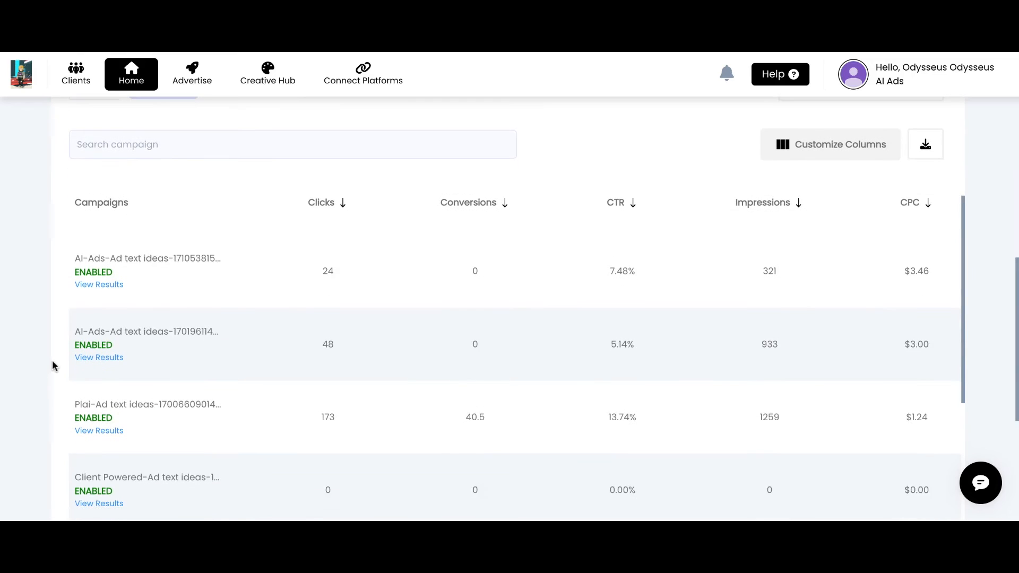
pyautogui.scroll(-3, 53, 366)
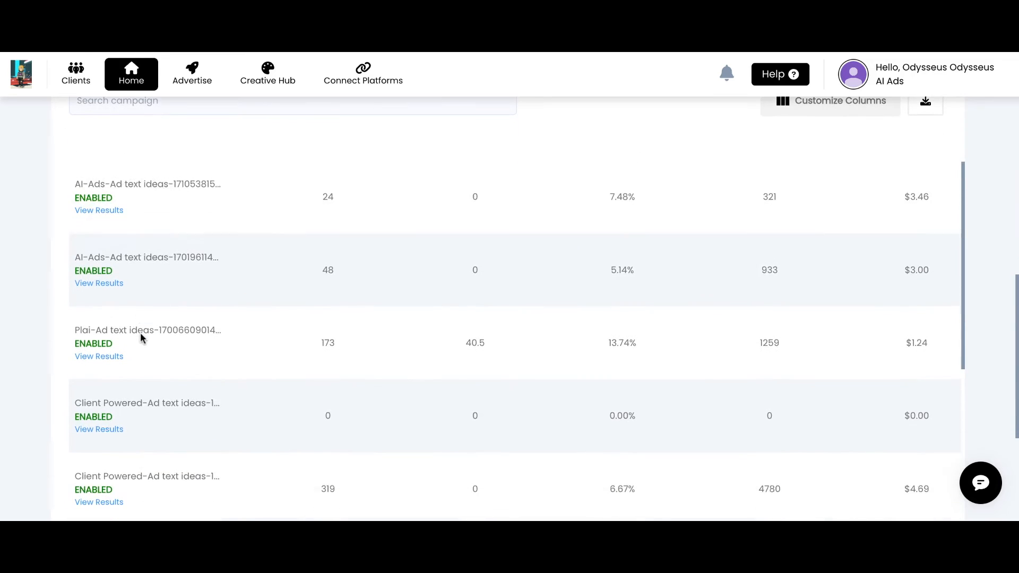
pyautogui.scroll(-5, 140, 338)
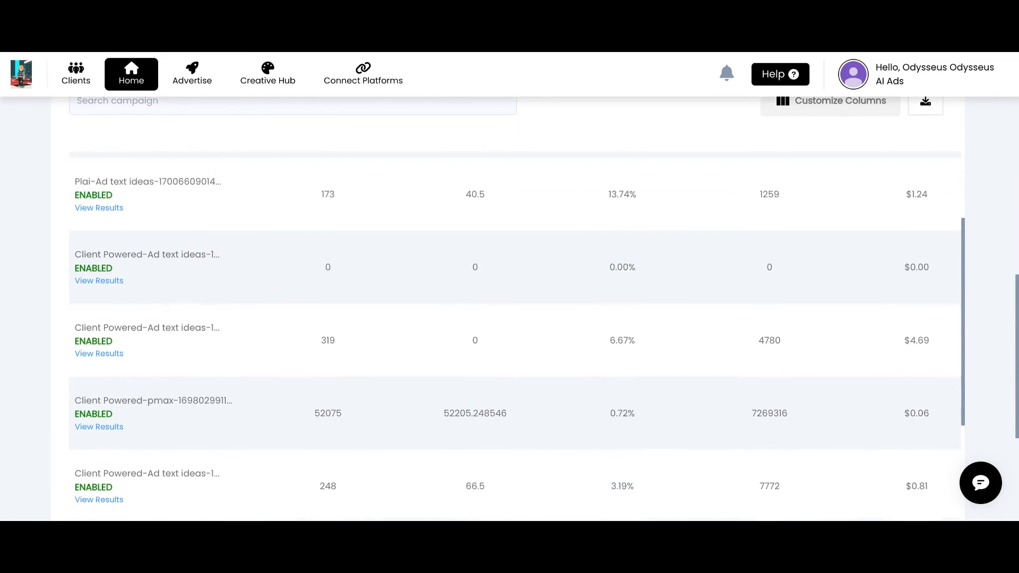
pyautogui.scroll(-2, 39, 348)
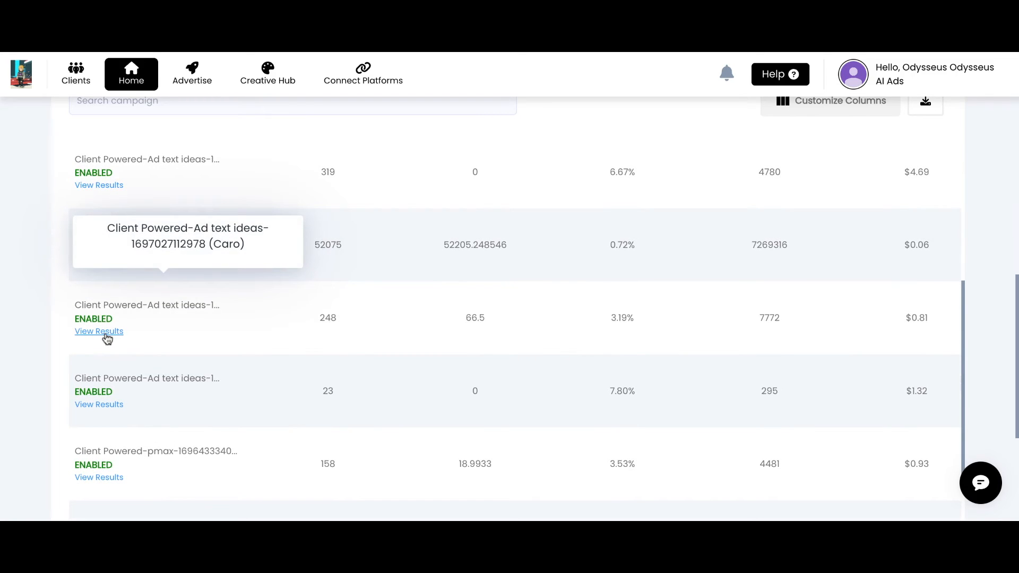
pyautogui.scroll(-1, 16, 377)
pyautogui.scroll(-4, 16, 378)
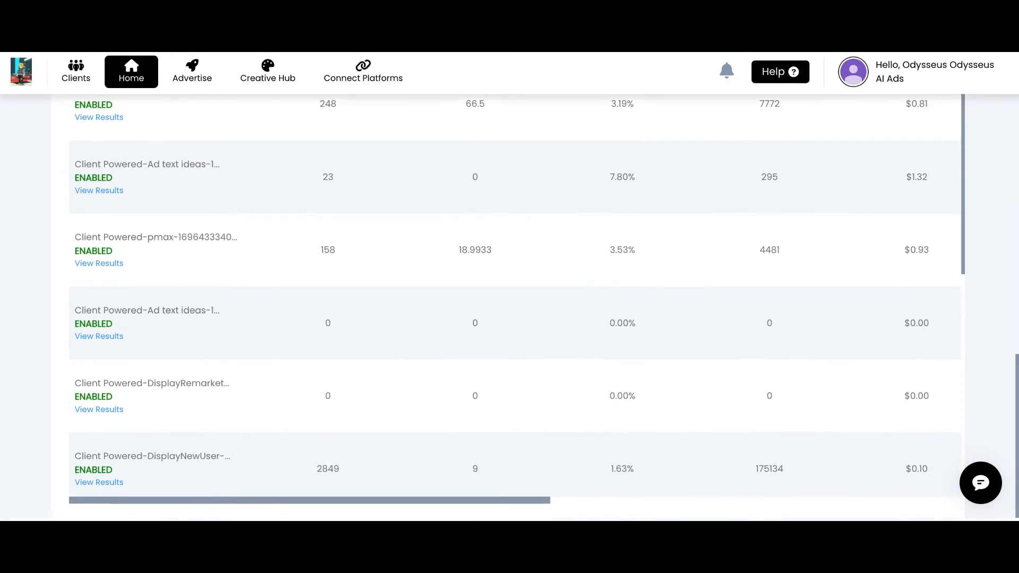
pyautogui.scroll(8, 160, 313)
pyautogui.scroll(4, 49, 290)
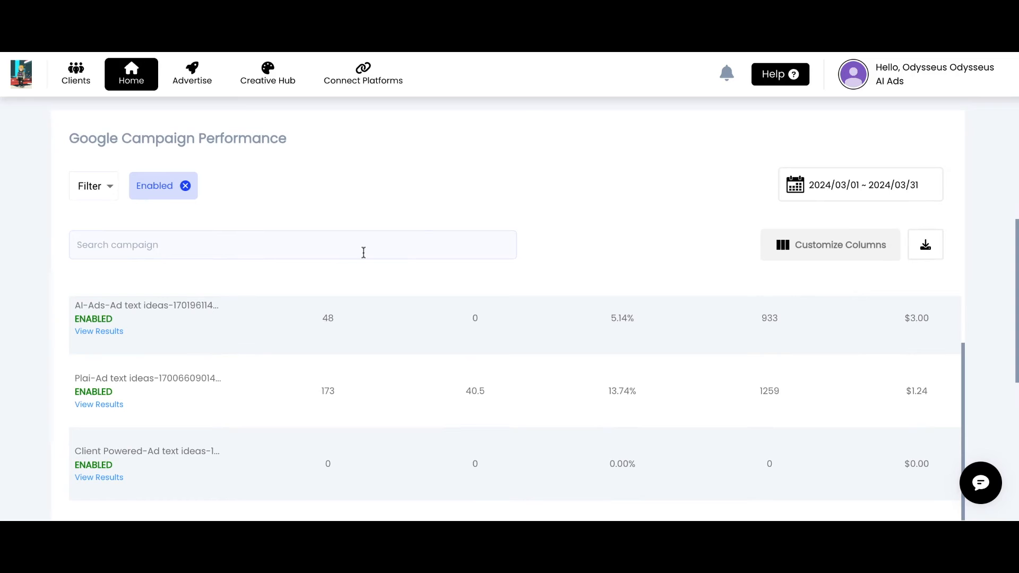
# Look through the metrics available as columns for the Google campaign table and close the column settings without changes.
pyautogui.click(814, 248)
pyautogui.scroll(-5, 419, 285)
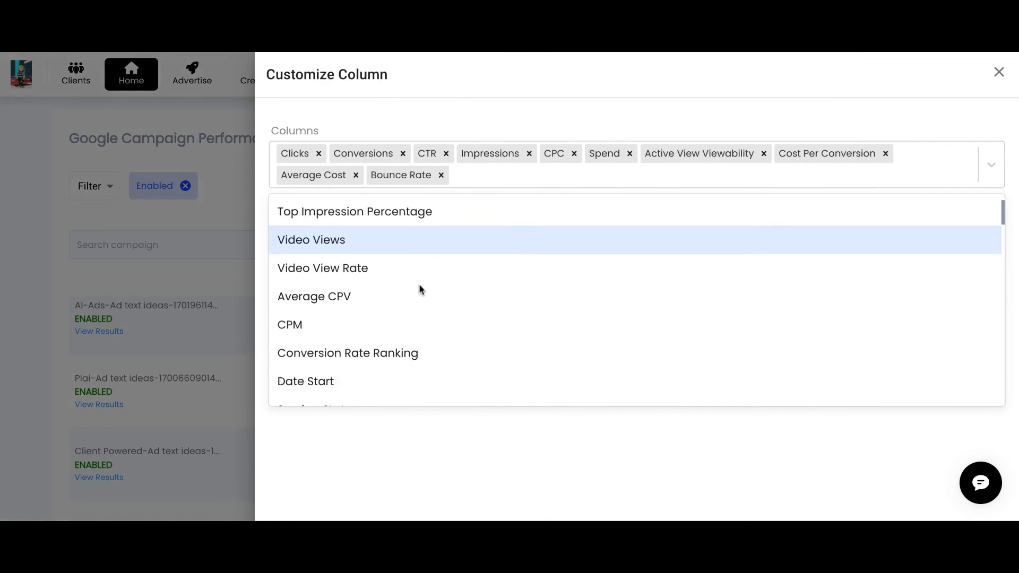
pyautogui.scroll(-9, 419, 288)
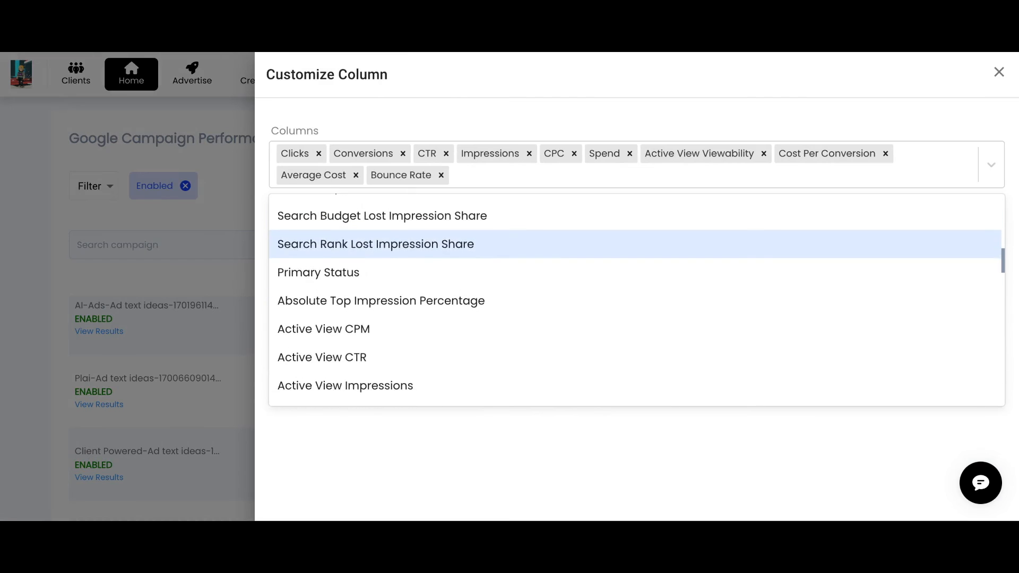
pyautogui.scroll(-14, 419, 289)
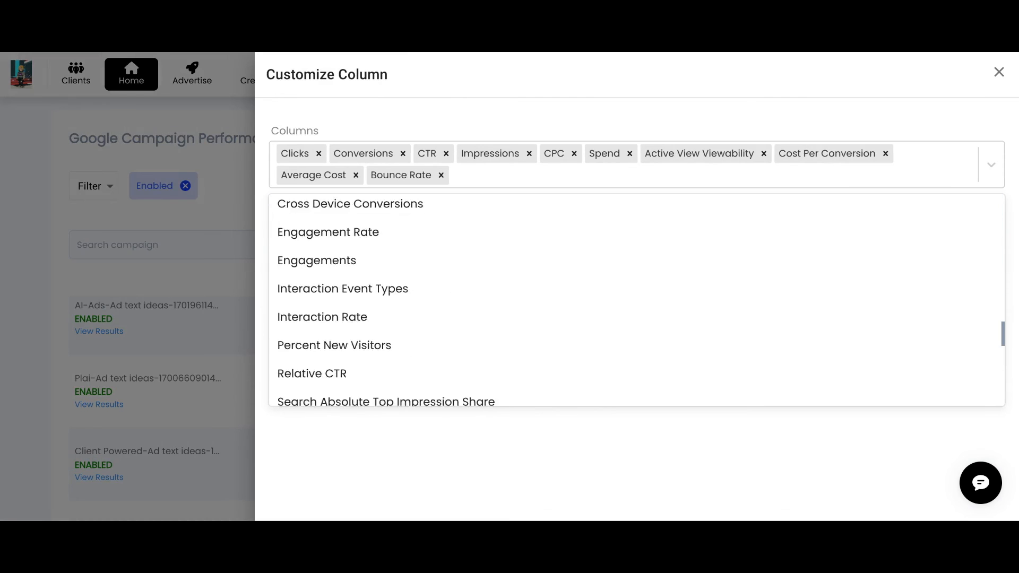
pyautogui.scroll(-3, 419, 288)
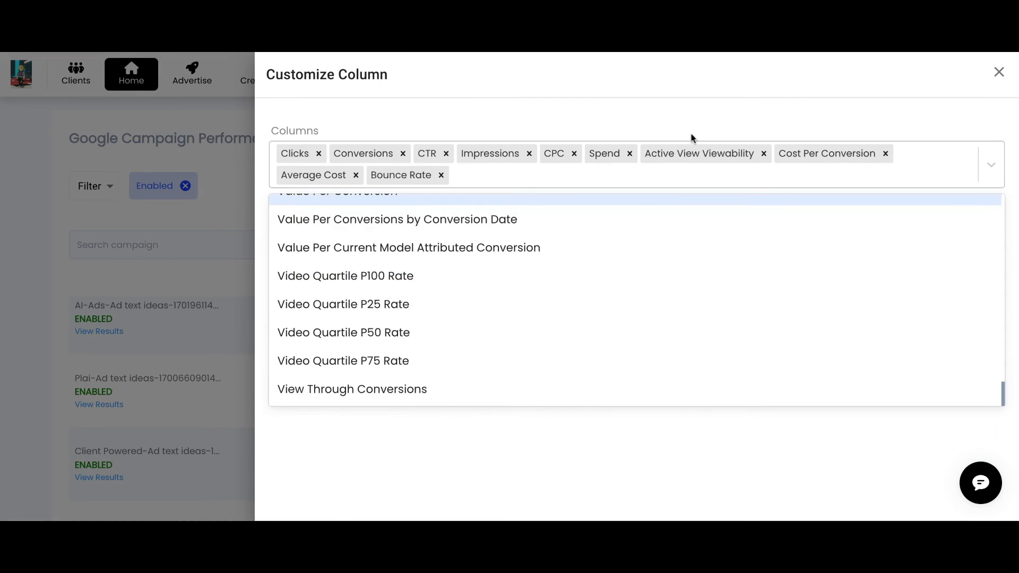
pyautogui.click(219, 206)
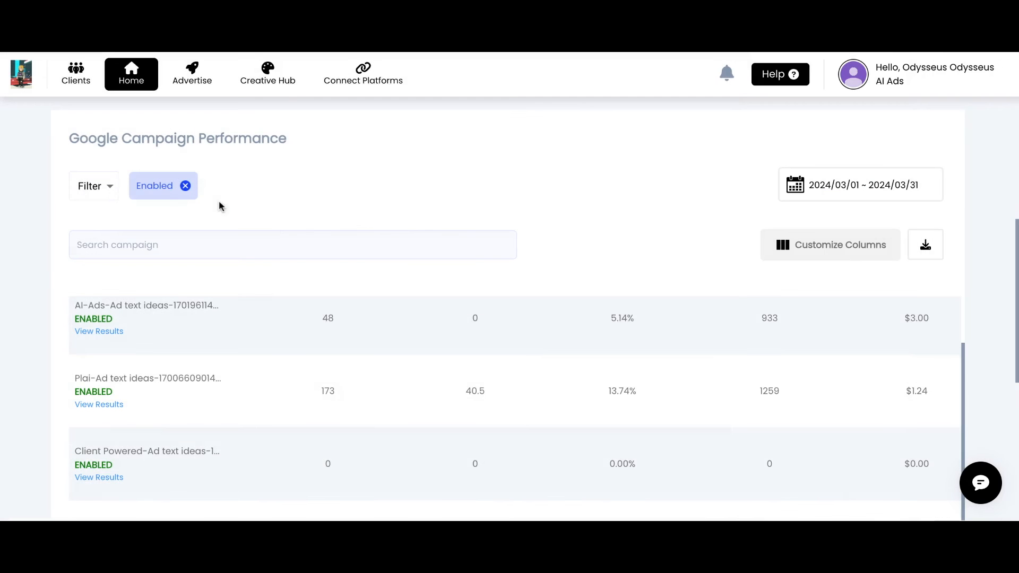
# View the date range calendar of the Google campaign performance table and close it without changing the range.
pyautogui.scroll(5, 552, 382)
pyautogui.scroll(-3, 593, 339)
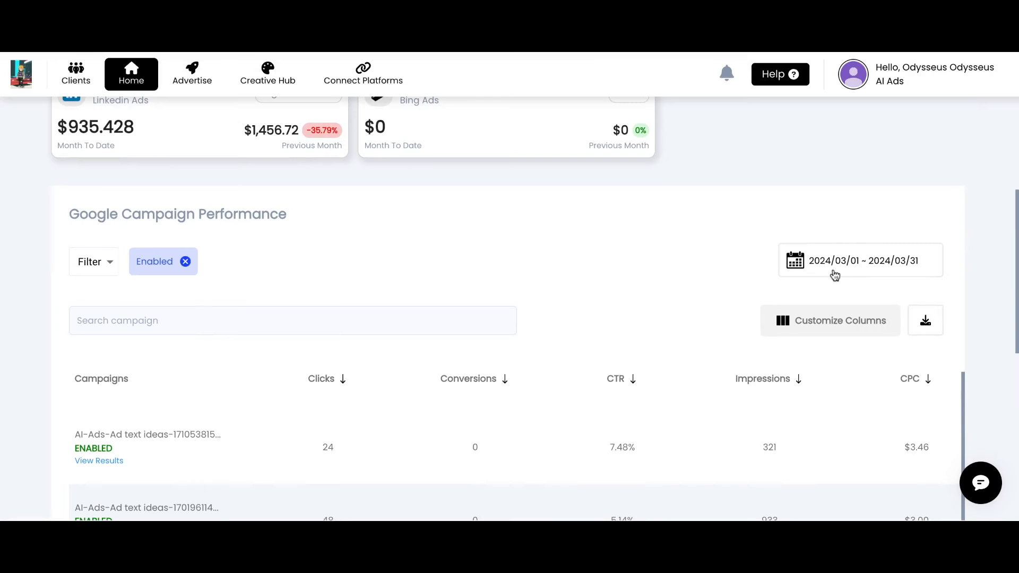
pyautogui.click(826, 260)
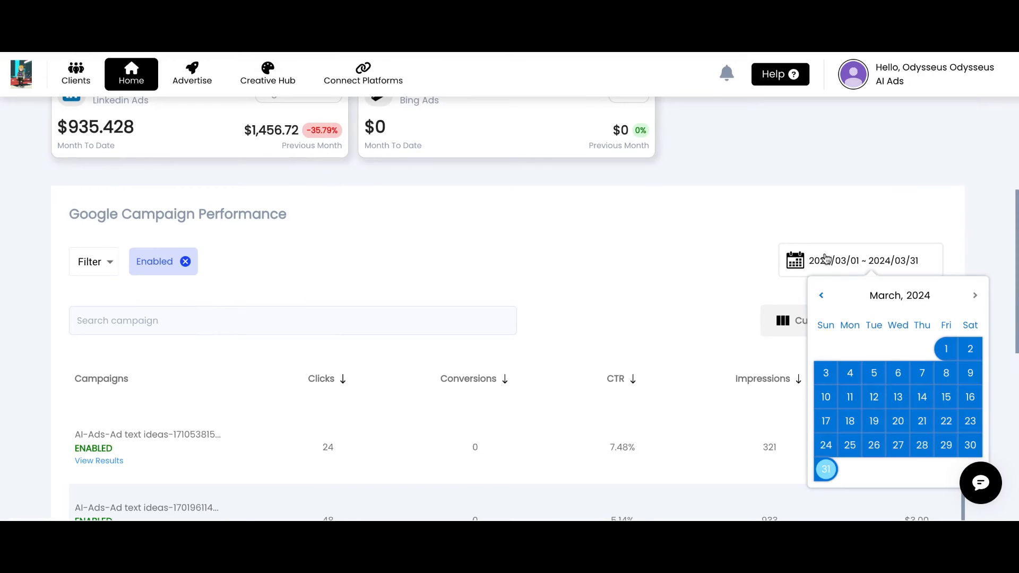
pyautogui.click(742, 276)
pyautogui.scroll(4, 667, 264)
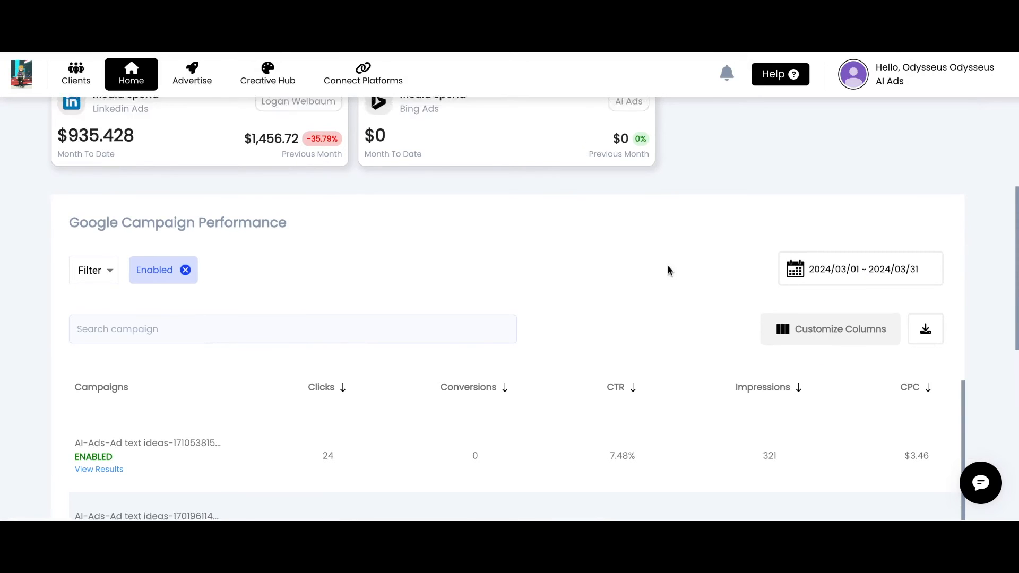
# Show the Facebook campaign performance, look through the metrics available as columns, and return to the dashboard's media spend overview.
pyautogui.click(529, 194)
pyautogui.scroll(-4, 529, 194)
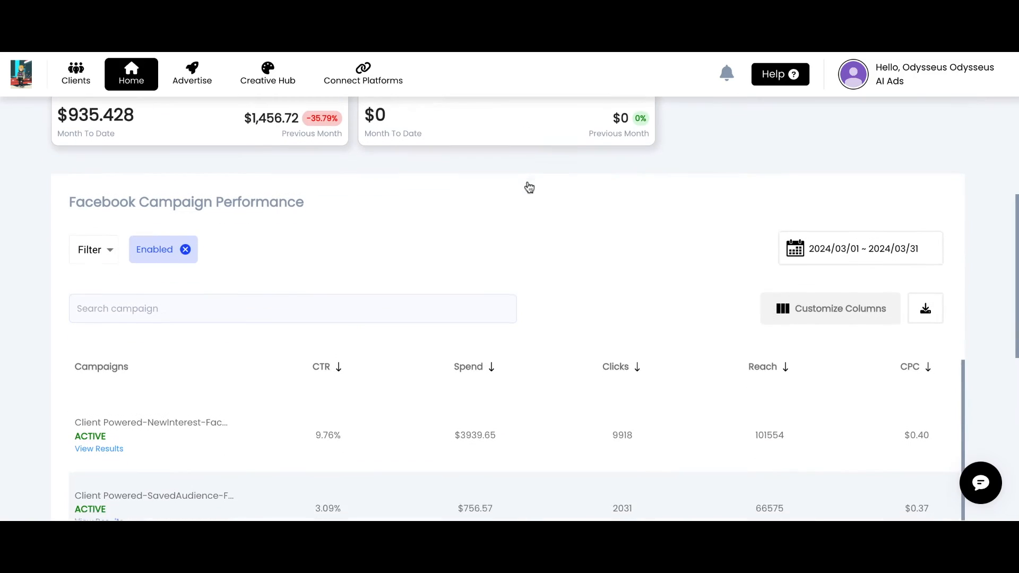
pyautogui.click(828, 304)
pyautogui.scroll(-7, 563, 259)
pyautogui.scroll(-15, 563, 259)
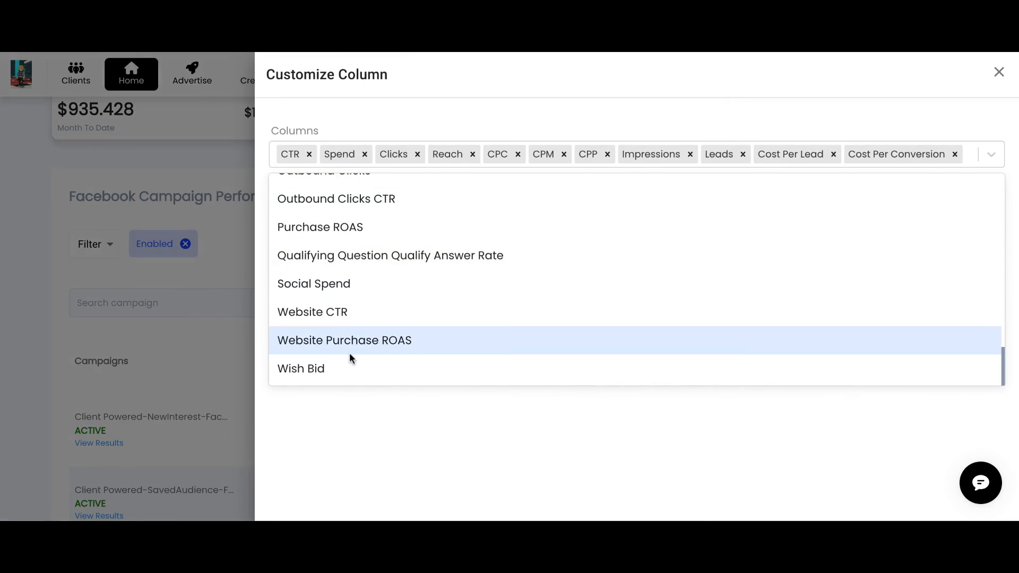
pyautogui.click(57, 312)
pyautogui.scroll(3, 305, 271)
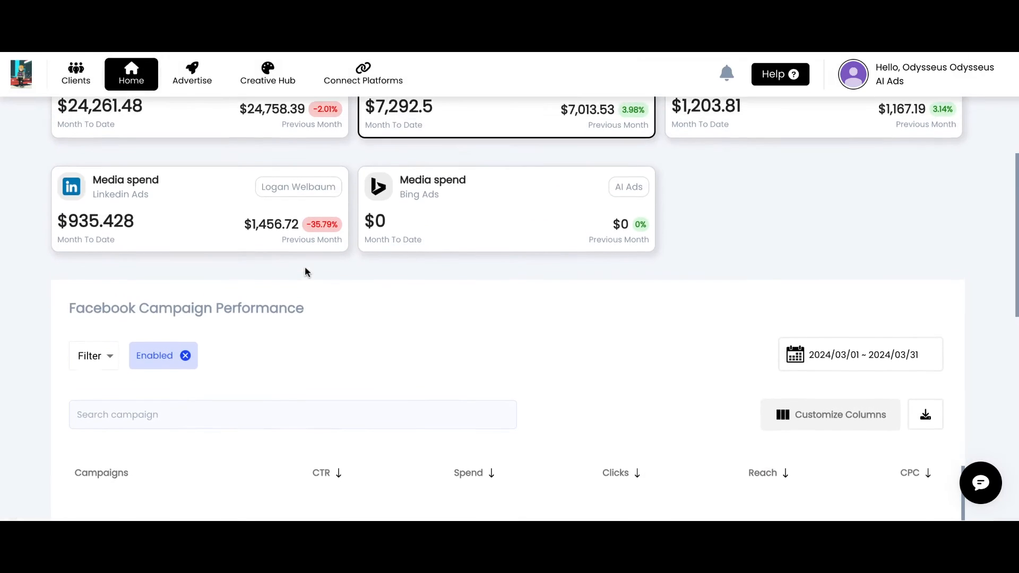
pyautogui.scroll(2, 304, 266)
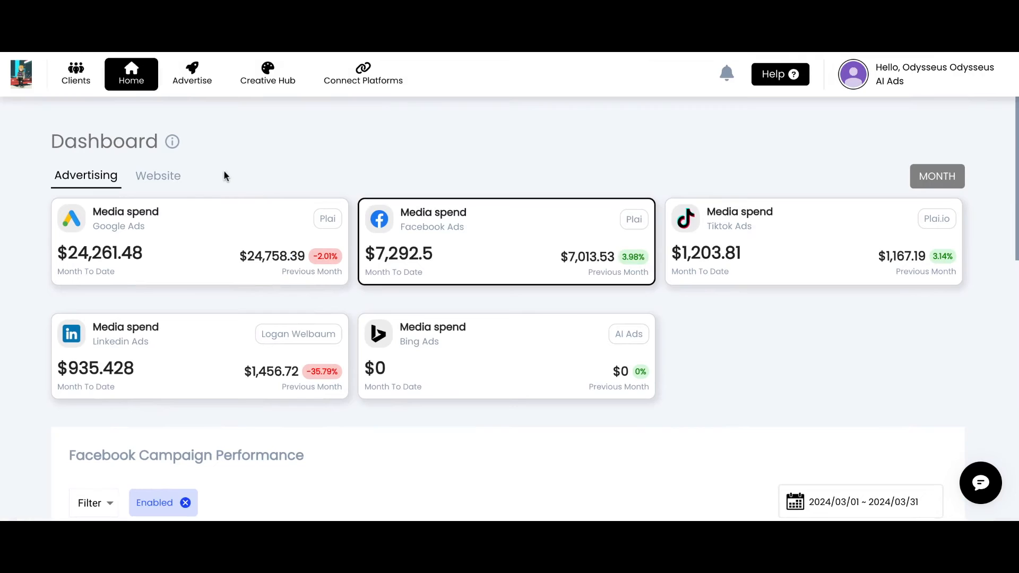
# Look through the dashboard's website analytics, including site performance, the visits chart and the available visitor reports.
pyautogui.click(159, 178)
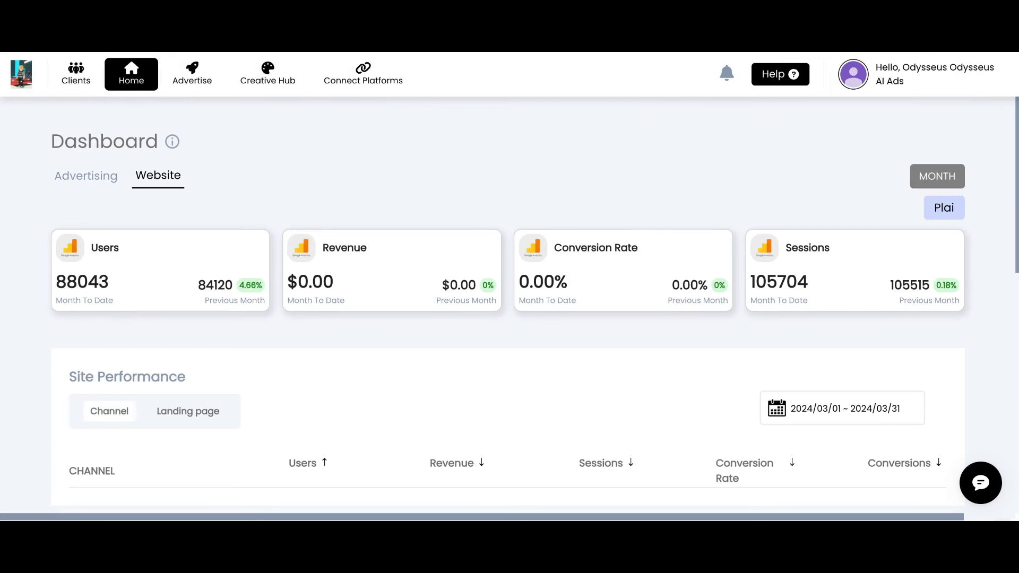
pyautogui.scroll(-3, 251, 295)
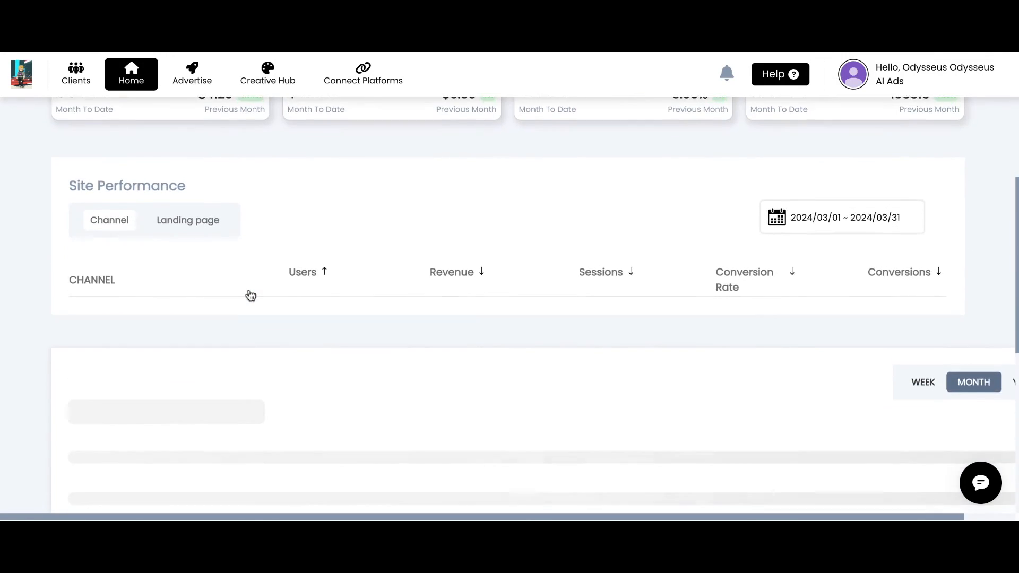
pyautogui.scroll(1, 250, 294)
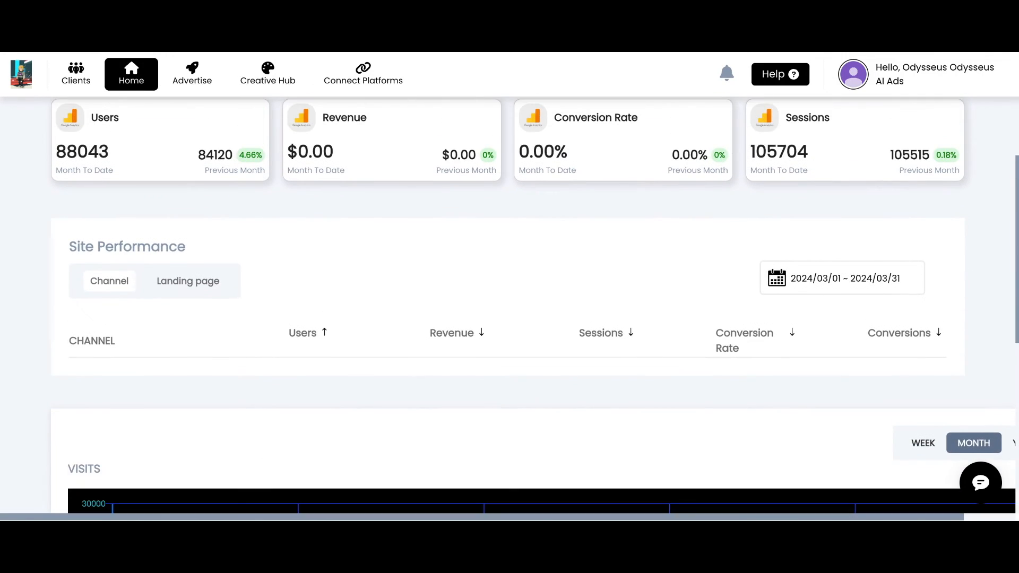
pyautogui.scroll(-5, 509, 308)
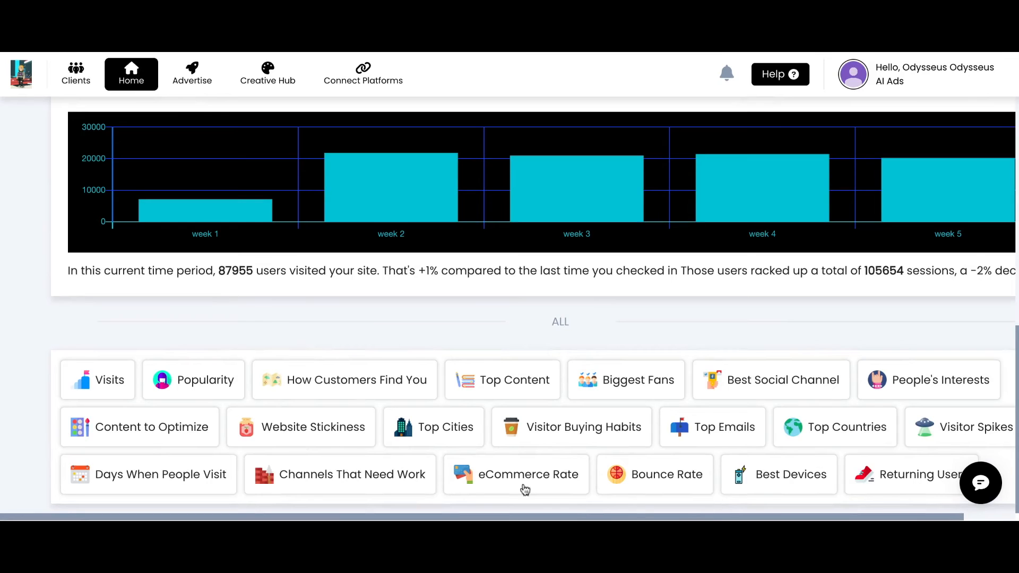
pyautogui.scroll(1, 223, 370)
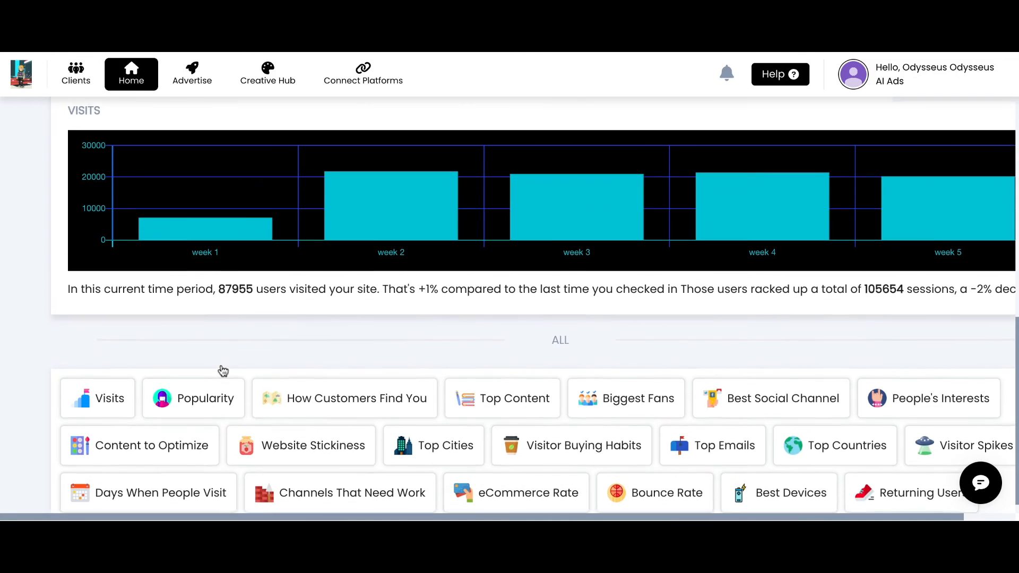
pyautogui.scroll(10, 222, 370)
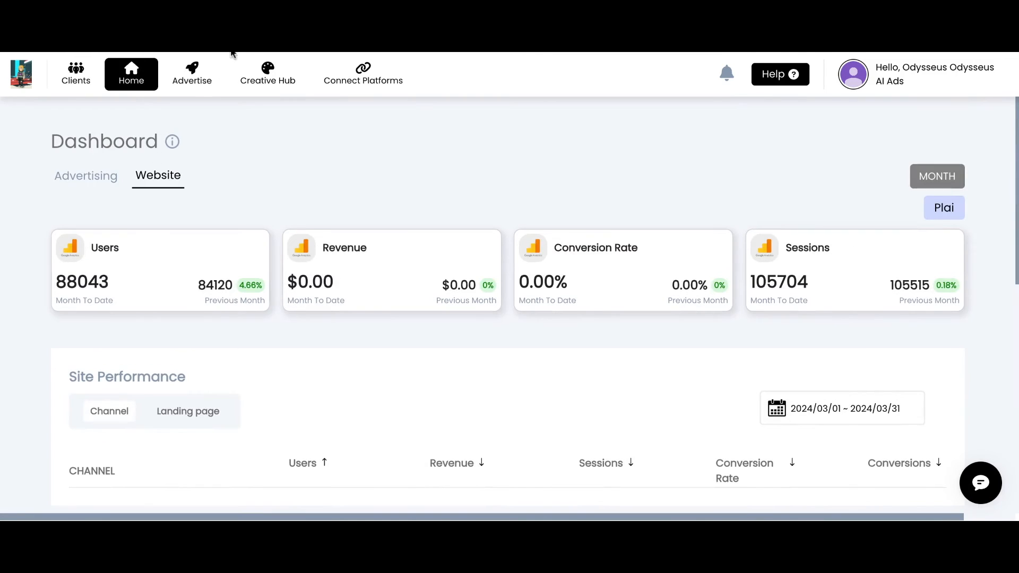
# Switch the active client from AI Ads to My Workspace (Default) in the clients list.
pyautogui.click(260, 84)
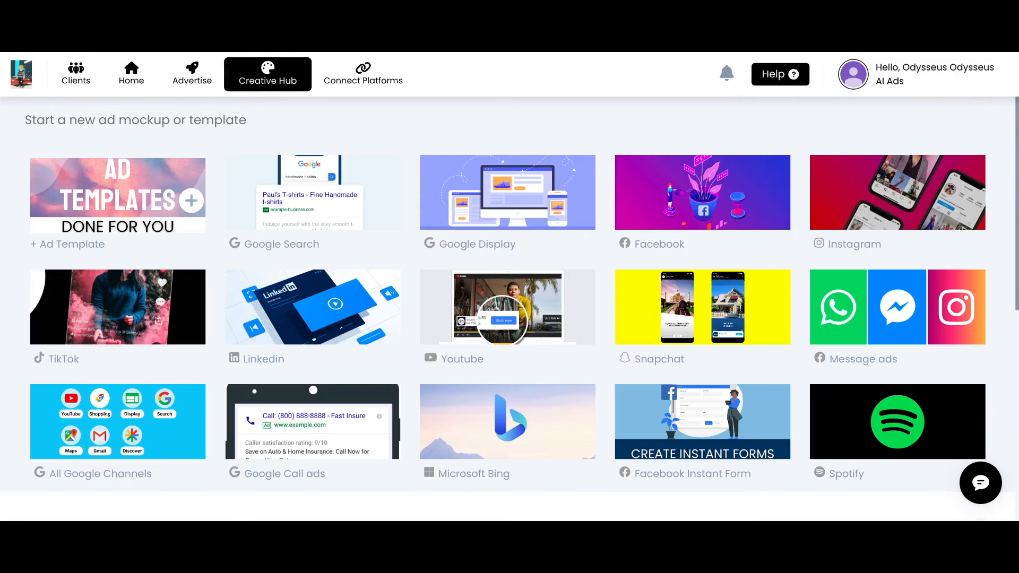
pyautogui.click(75, 74)
pyautogui.scroll(-1, 602, 387)
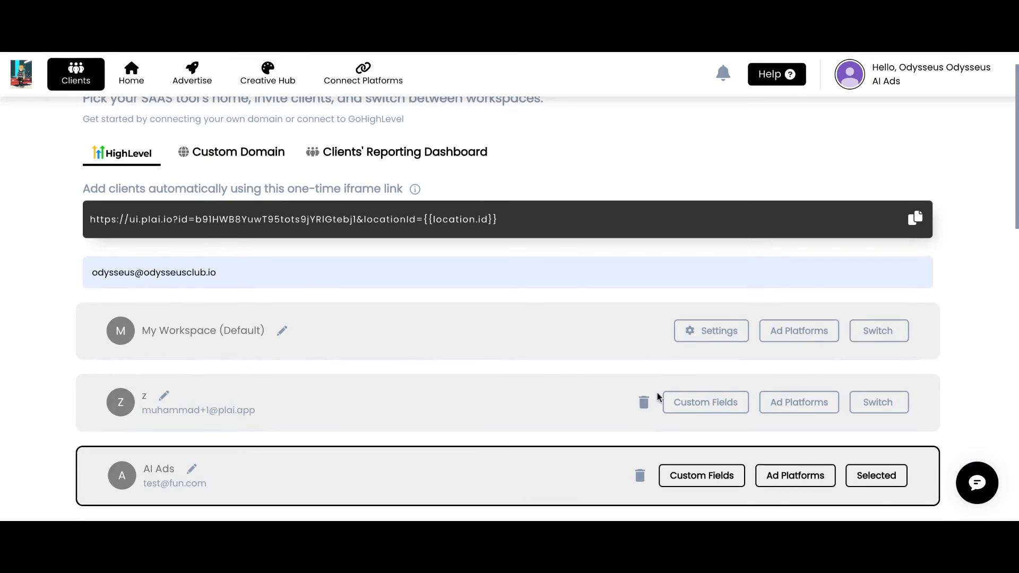
pyautogui.click(888, 341)
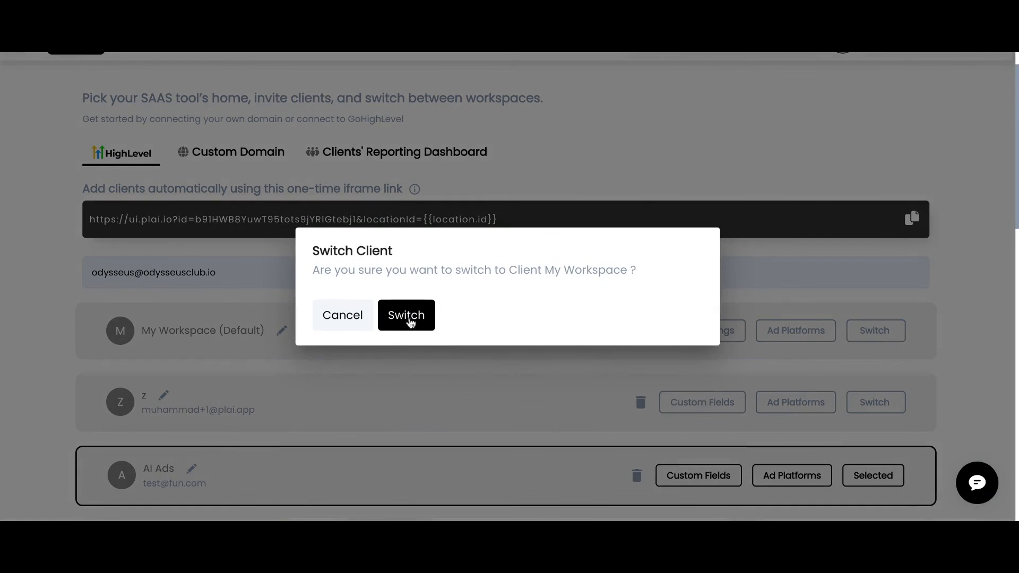
pyautogui.click(410, 320)
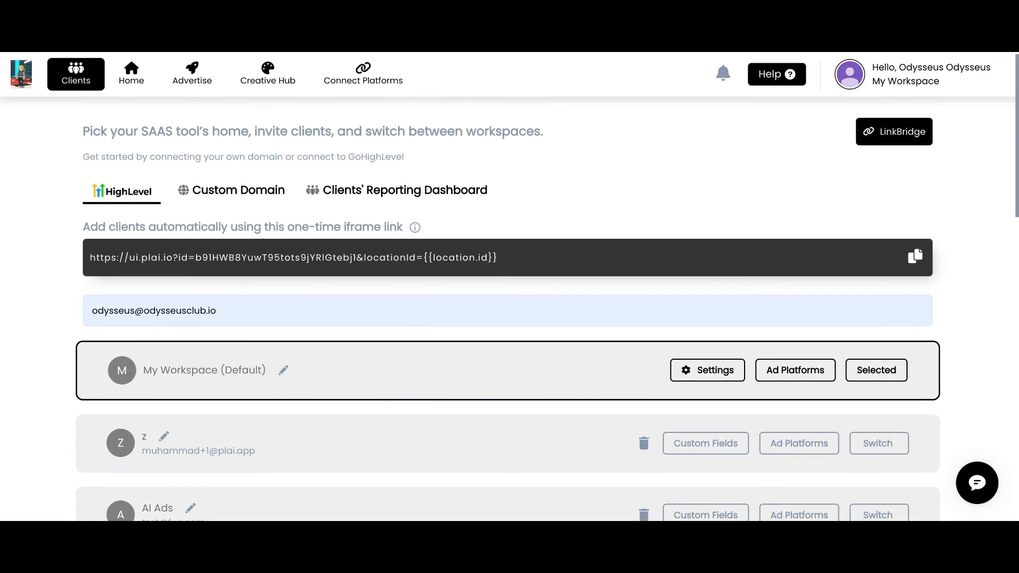
pyautogui.click(272, 84)
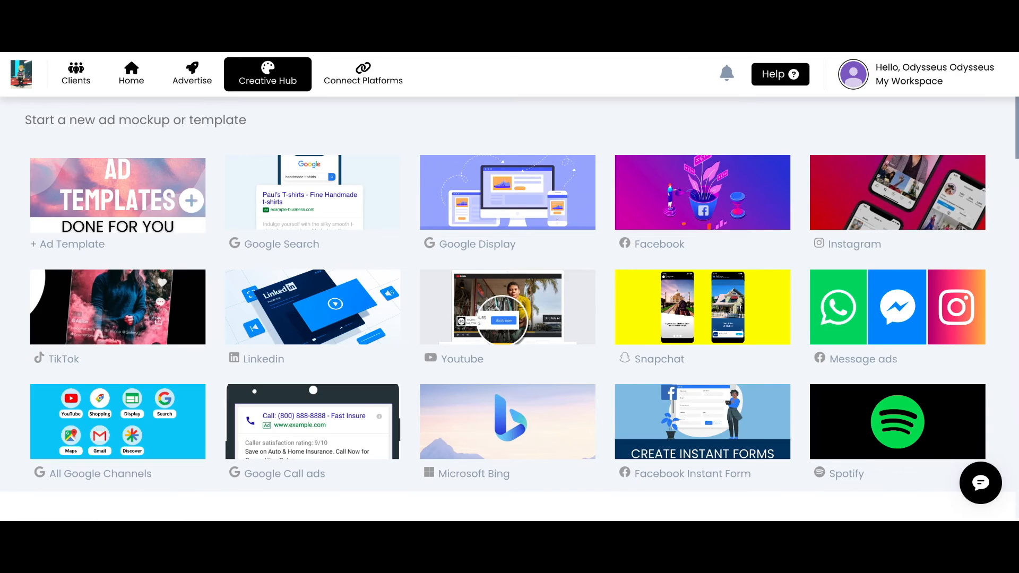
pyautogui.click(684, 222)
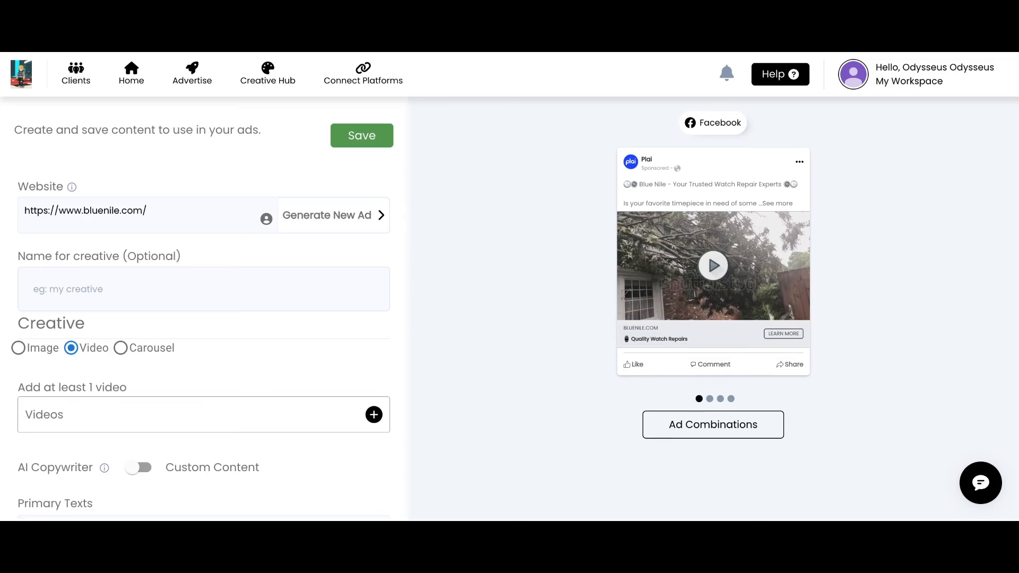
pyautogui.click(265, 219)
pyautogui.click(335, 201)
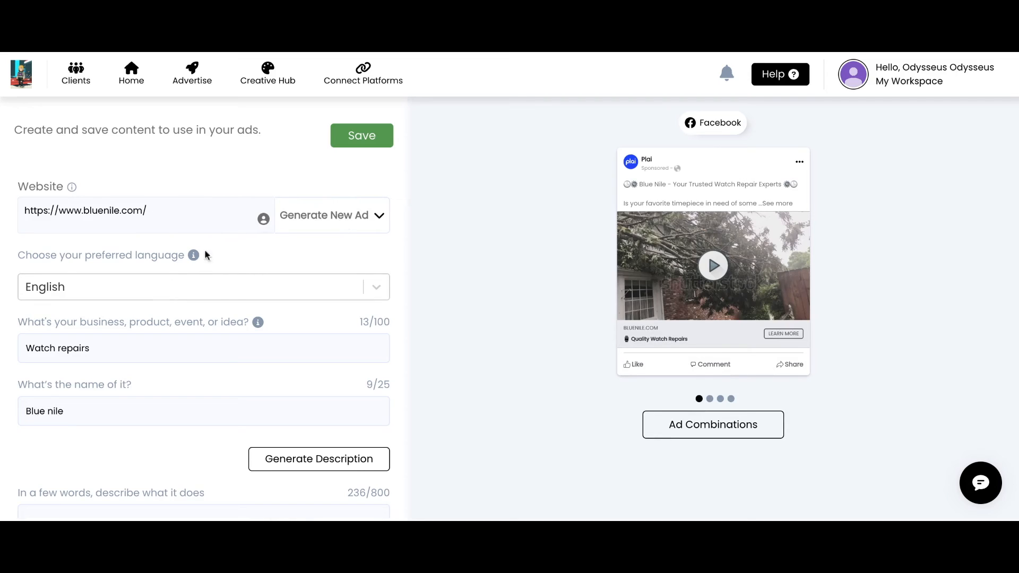
pyautogui.moveTo(197, 214); pyautogui.dragTo(6, 183)
pyautogui.press('BackSpace')
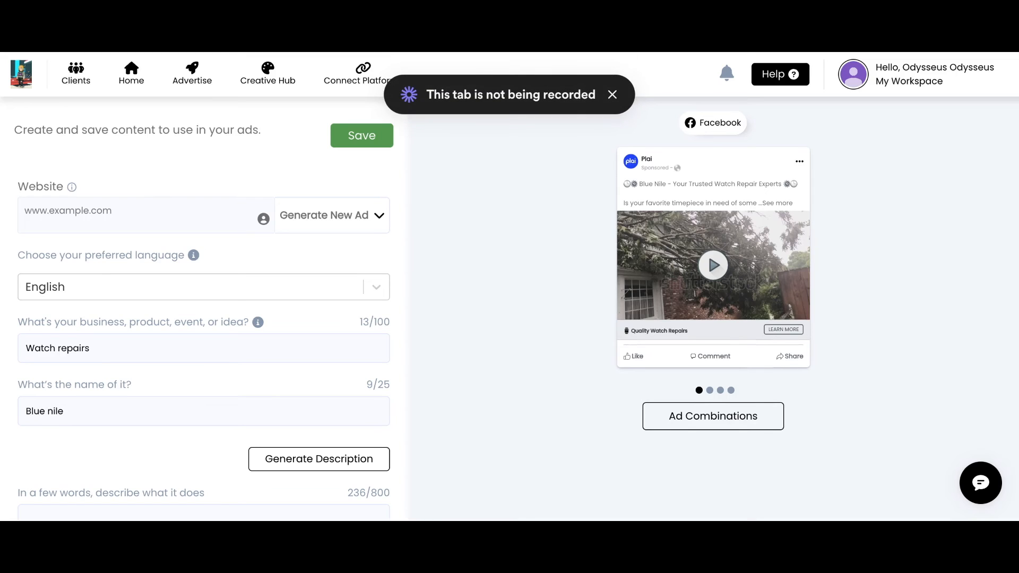
pyautogui.write('https://landing.site/sf-real-estate/')
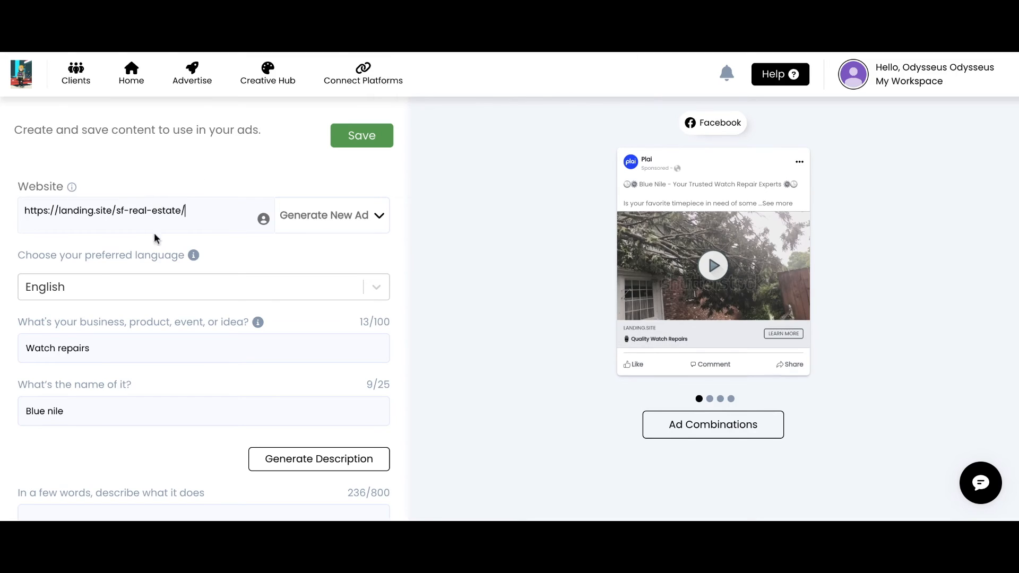
# Describe the business as "San Francisco realtor" and set its name to "SF Real Estate".
pyautogui.moveTo(159, 345); pyautogui.dragTo(2, 329)
pyautogui.press('BackSpace')
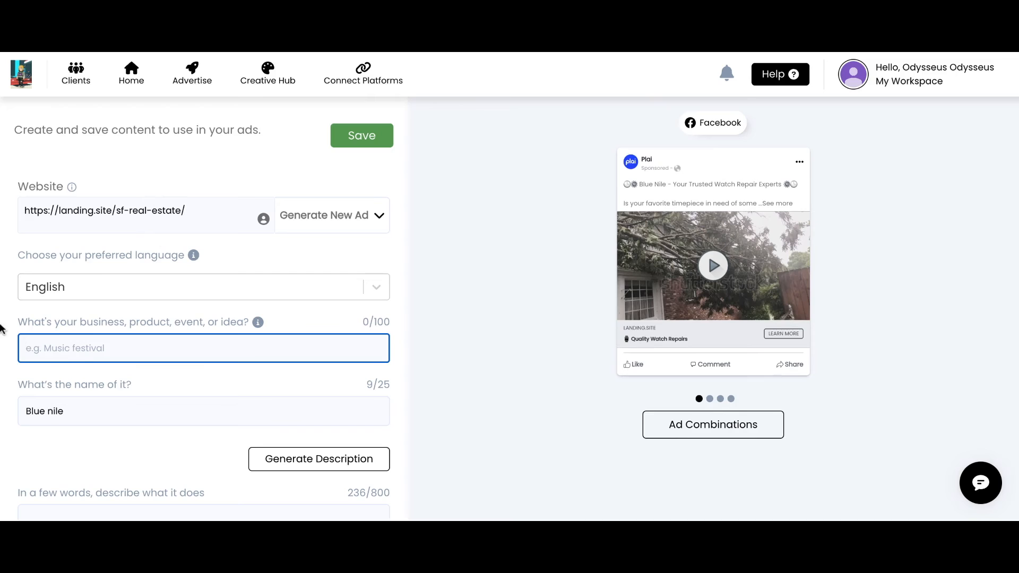
pyautogui.write('San Francis')
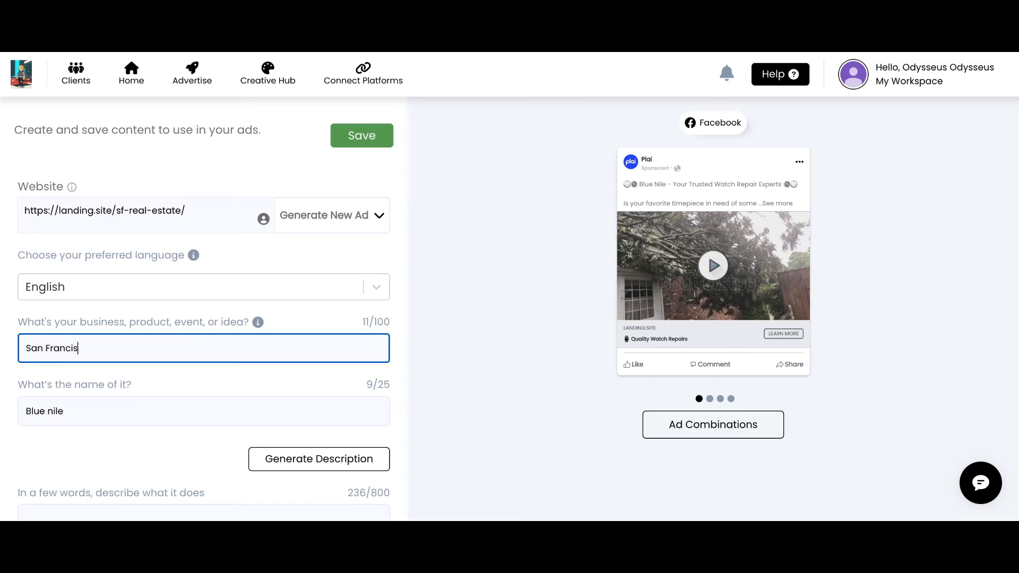
pyautogui.write('co realtor')
pyautogui.click(80, 409)
pyautogui.moveTo(80, 409); pyautogui.dragTo(3, 405)
pyautogui.write('SF ')
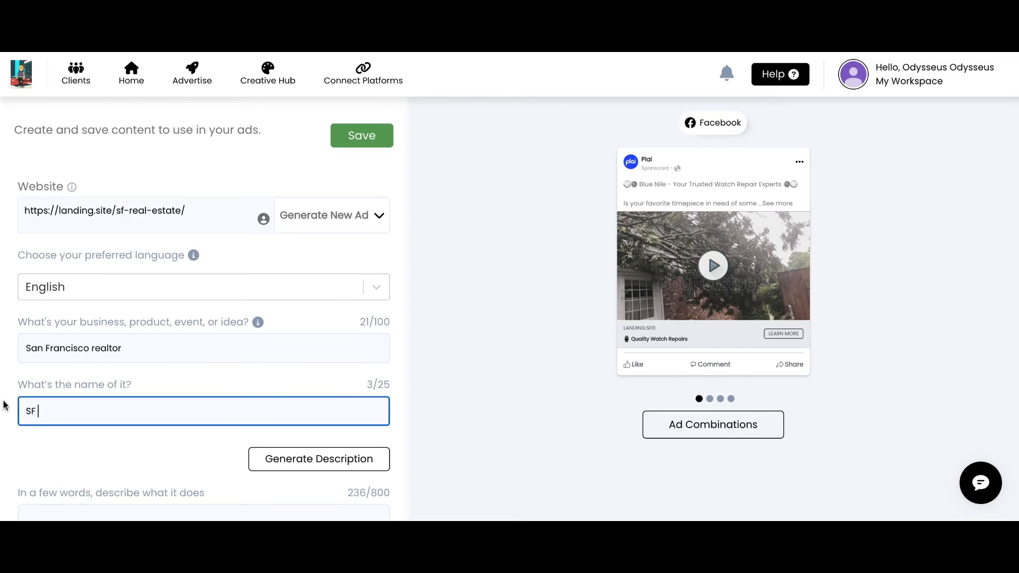
pyautogui.write('Real Estate')
# Generate the business description, clear the offer text, and generate the ad content.
pyautogui.click(310, 468)
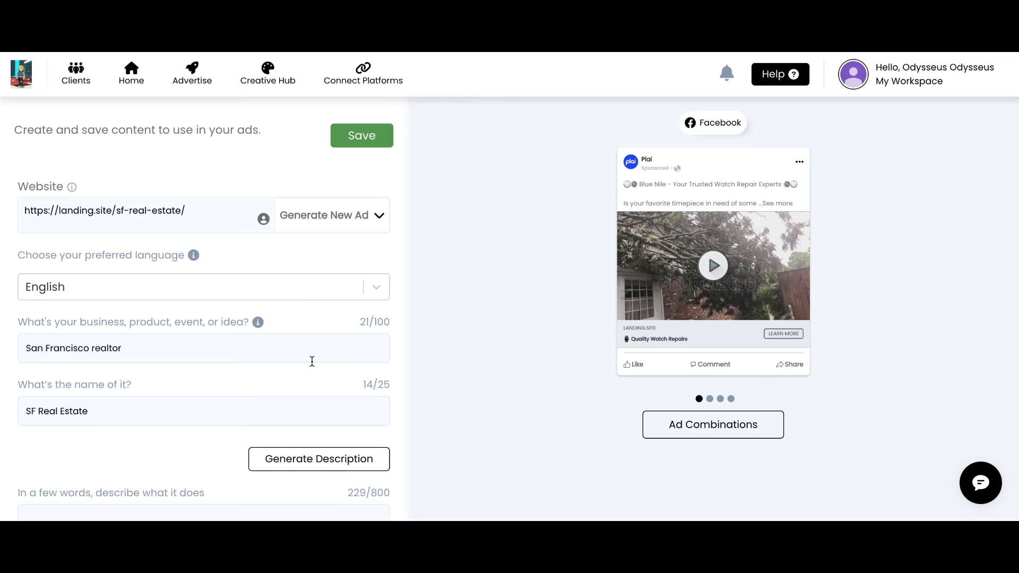
pyautogui.scroll(-5, 312, 361)
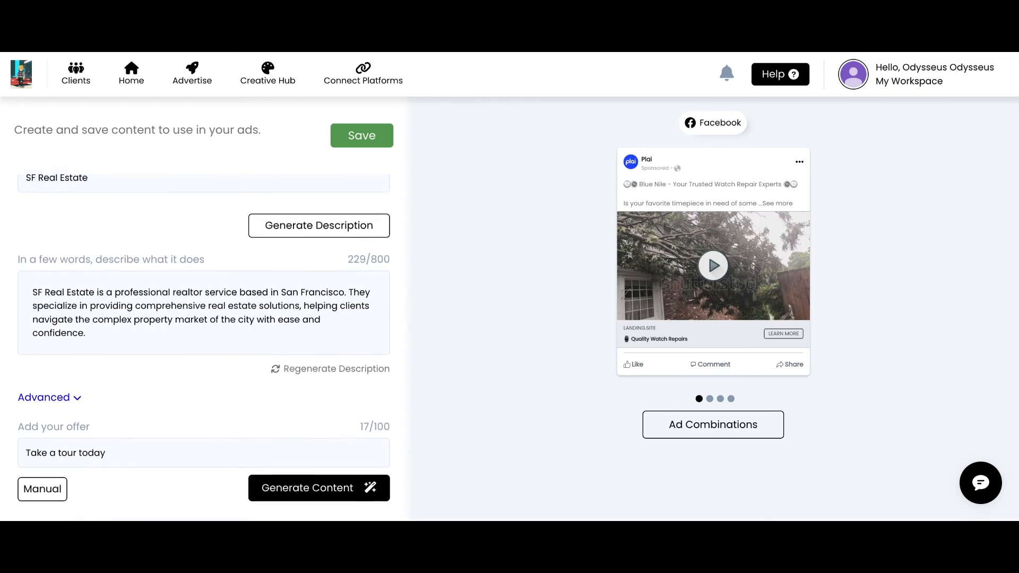
pyautogui.moveTo(132, 446); pyautogui.dragTo(1, 411)
pyautogui.press('BackSpace')
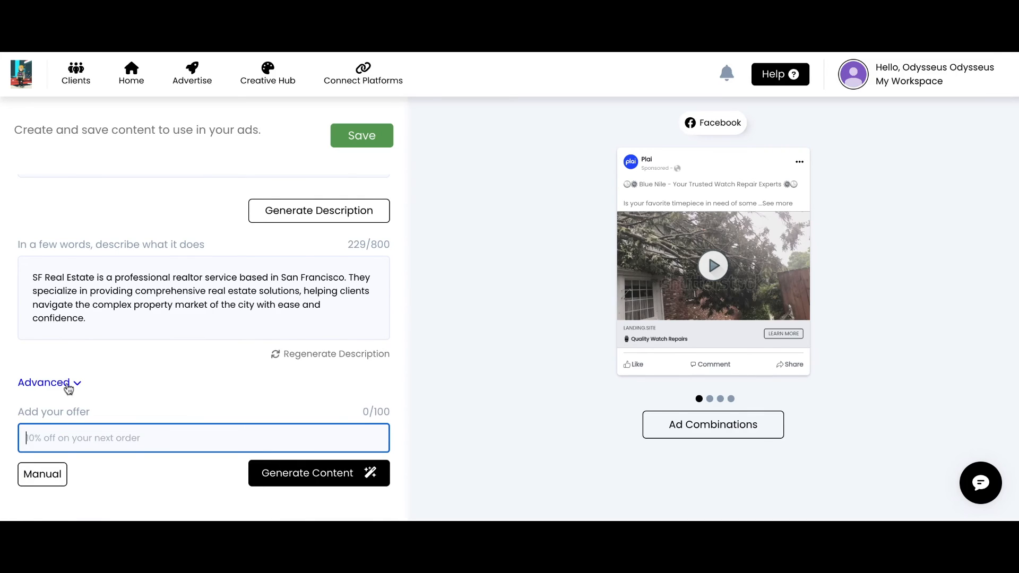
pyautogui.click(75, 386)
pyautogui.click(325, 472)
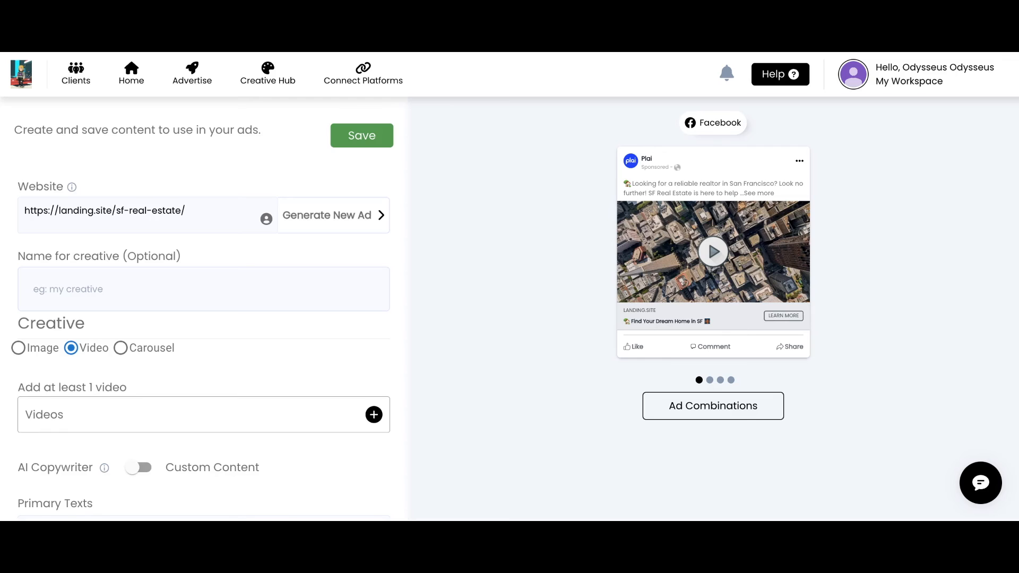
# Name the creative "template example".
pyautogui.click(144, 296)
pyautogui.write('qte')
pyautogui.press('BackSpace')
pyautogui.press('BackSpace')
pyautogui.press('BackSpace')
pyautogui.write('template example')
# Change the creative type to Image and search Shutterstock for "houses" in the ad's image picker.
pyautogui.scroll(-4, 145, 383)
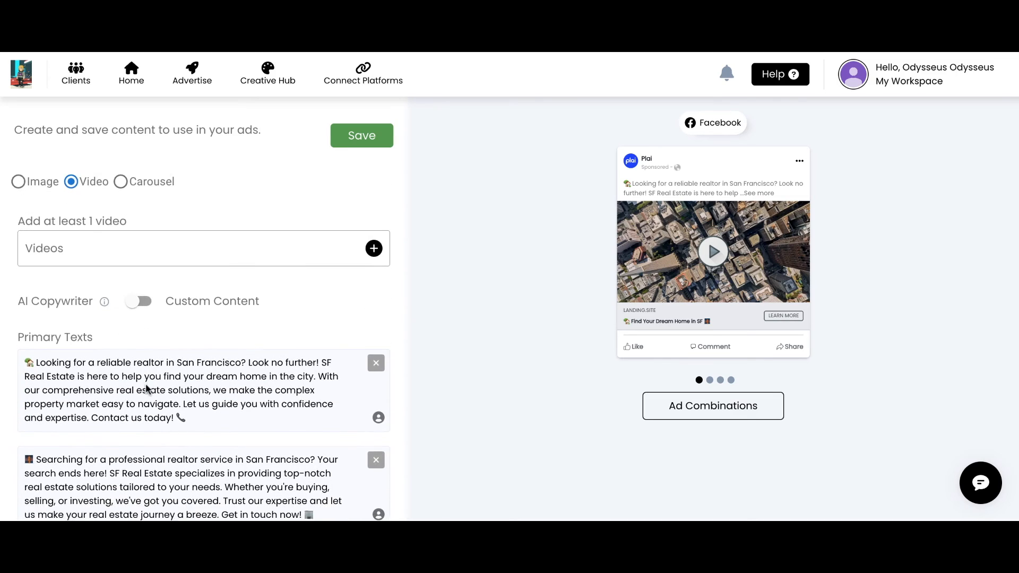
pyautogui.click(18, 182)
pyautogui.click(126, 245)
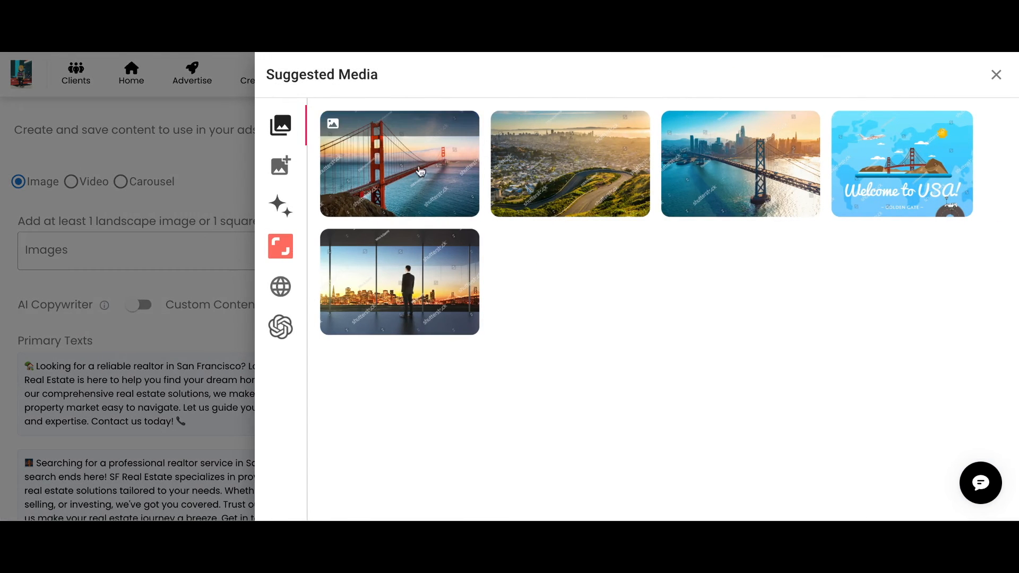
pyautogui.click(286, 244)
pyautogui.write('houses')
pyautogui.press('Return')
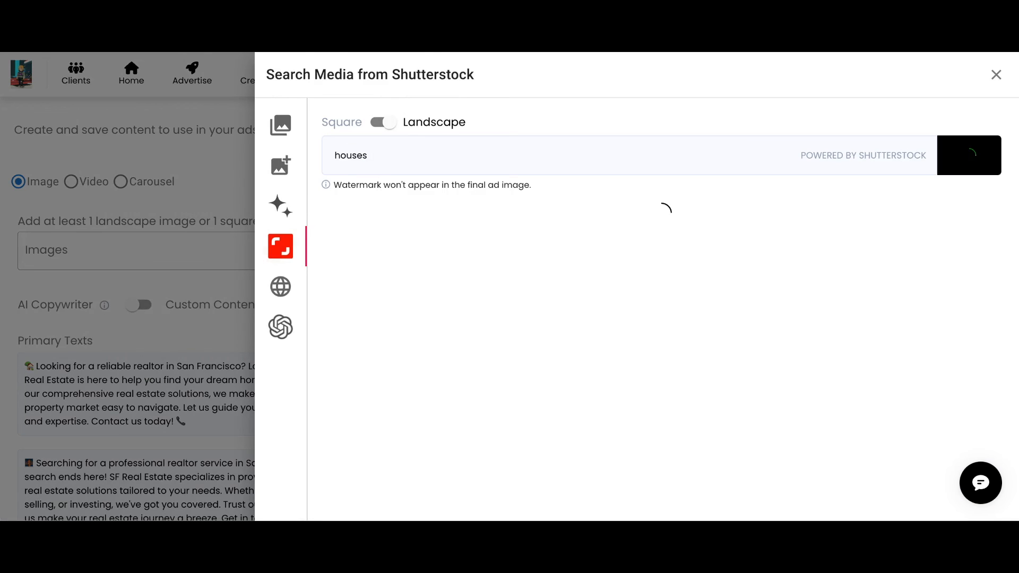
# Add the first house photo in 1:1 and 1.91:1 crops and return to the ad template.
pyautogui.click(401, 291)
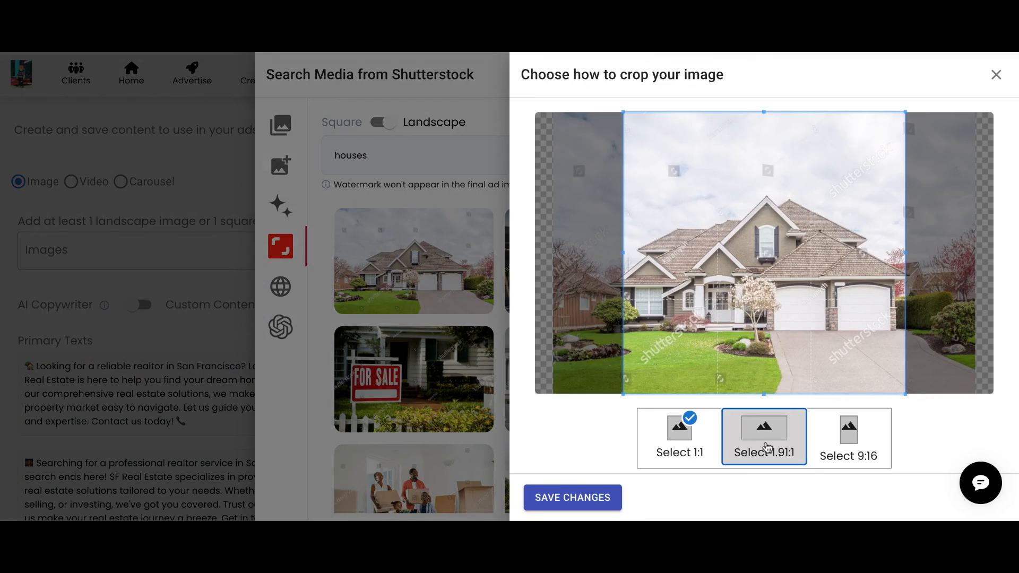
pyautogui.click(770, 447)
pyautogui.click(605, 503)
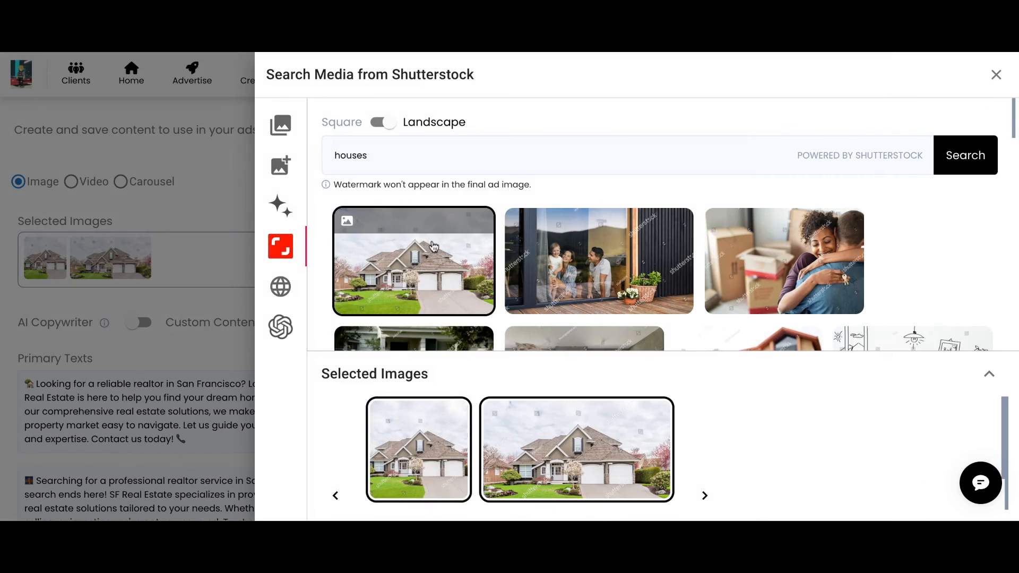
pyautogui.click(206, 205)
# Review the generated primary texts and remove the fourth one.
pyautogui.scroll(-3, 174, 385)
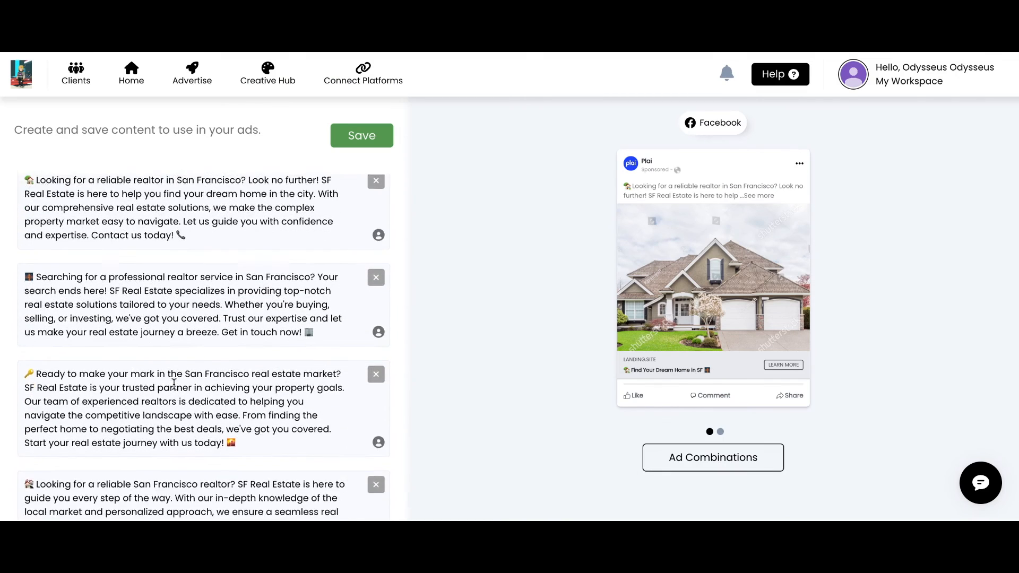
pyautogui.scroll(2, 174, 384)
pyautogui.scroll(-5, 173, 384)
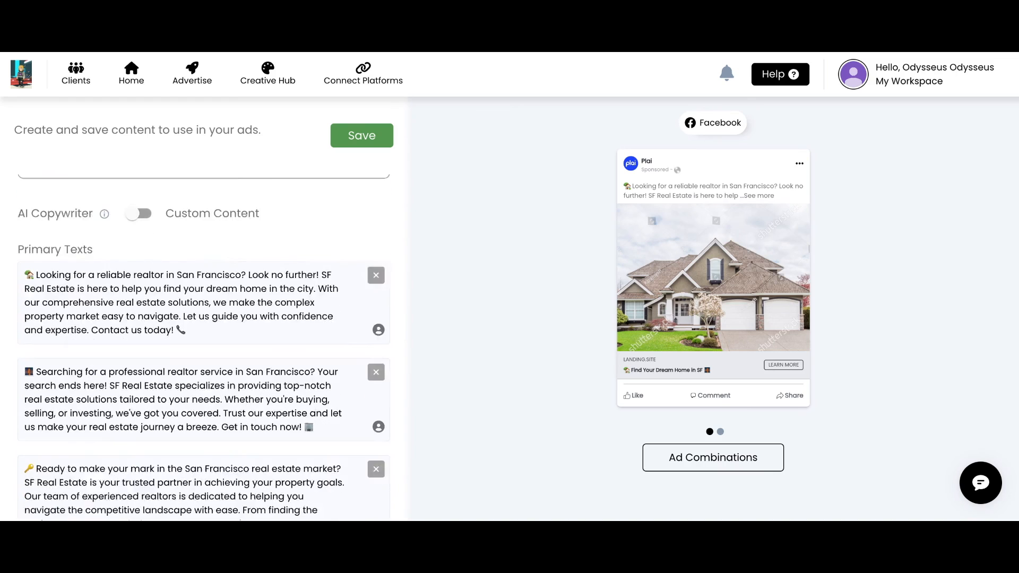
pyautogui.click(375, 337)
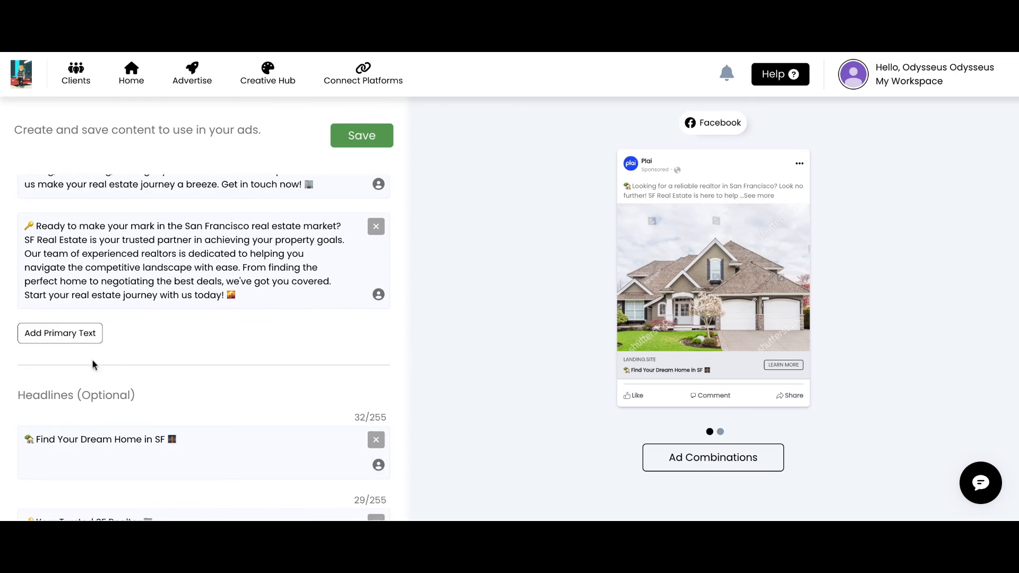
# Add a new primary text and insert a new custom field named "Telephone" into it.
pyautogui.click(67, 341)
pyautogui.click(378, 363)
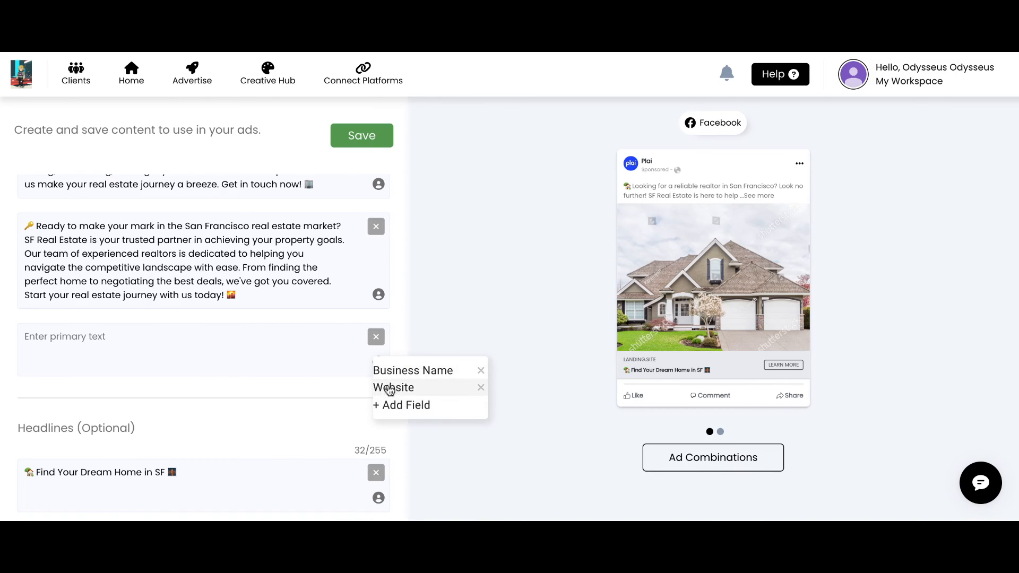
pyautogui.click(389, 406)
pyautogui.click(418, 295)
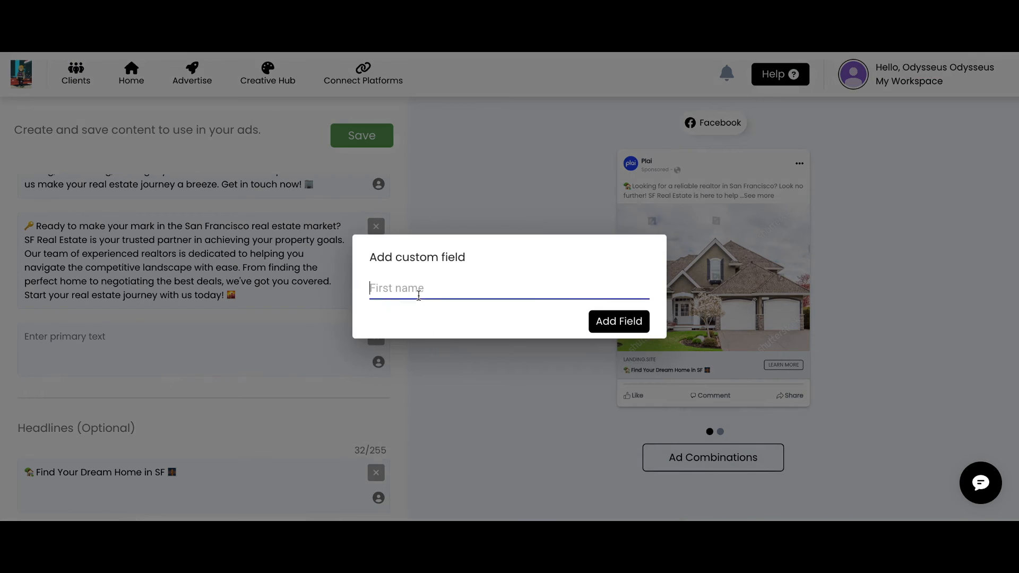
pyautogui.write('Telephone')
pyautogui.click(608, 326)
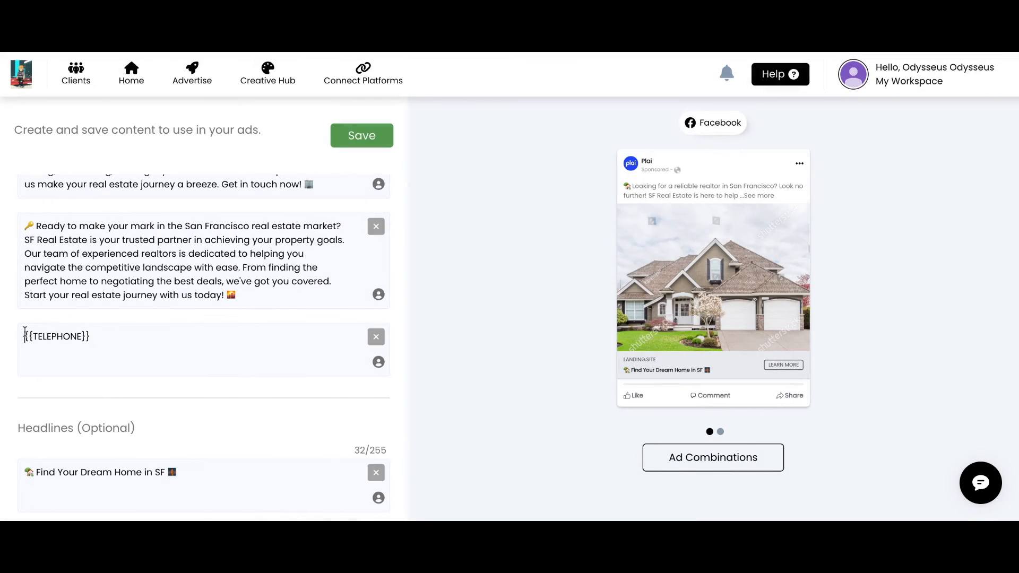
# Insert "Call us at" before the telephone field in the new primary text.
pyautogui.click(25, 335)
pyautogui.write('Call us at')
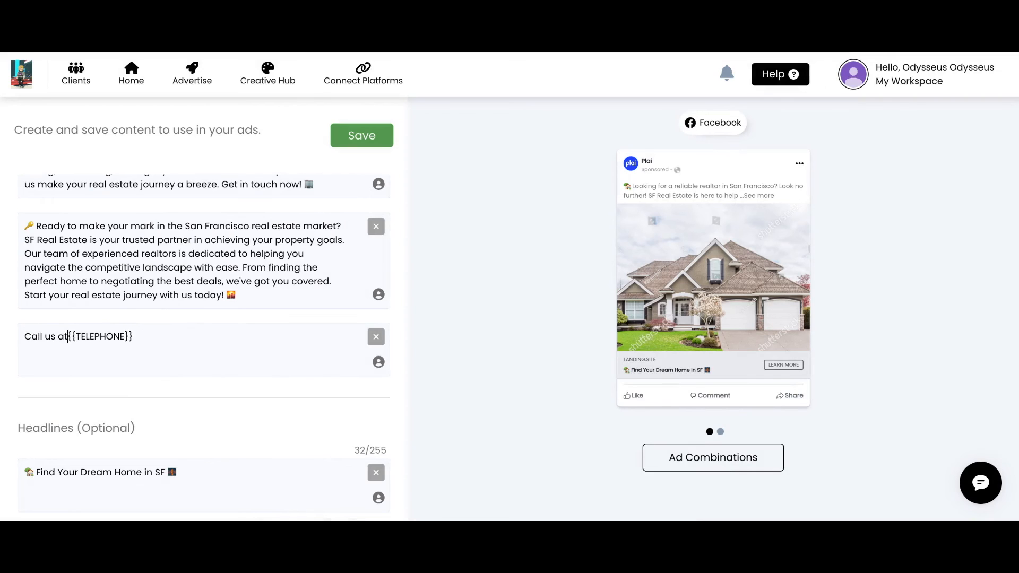
pyautogui.scroll(-1, 79, 377)
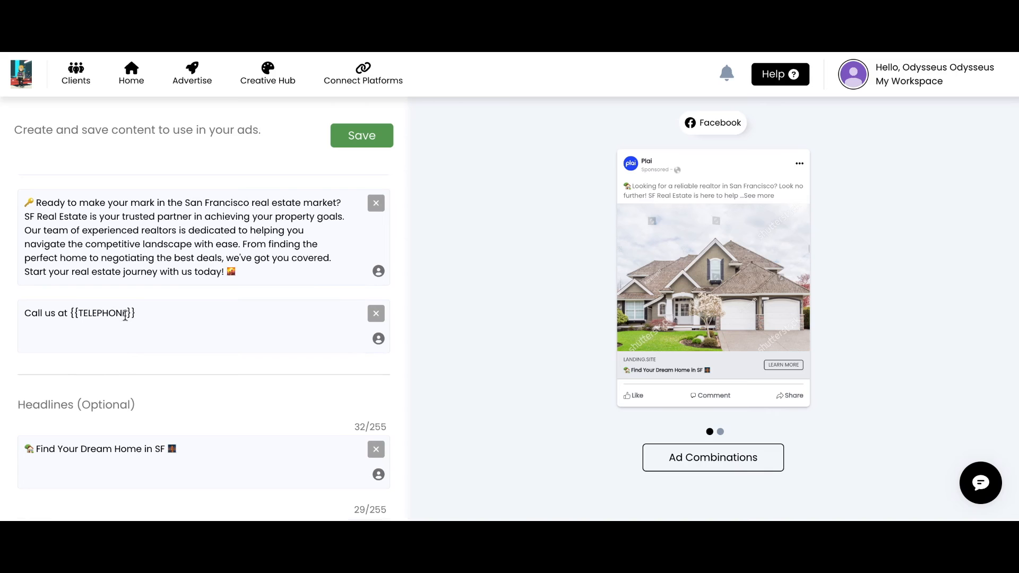
# Review the ad template's texts, headlines and images, and save the template.
pyautogui.scroll(-4, 155, 312)
pyautogui.scroll(-4, 155, 312)
pyautogui.scroll(10, 163, 287)
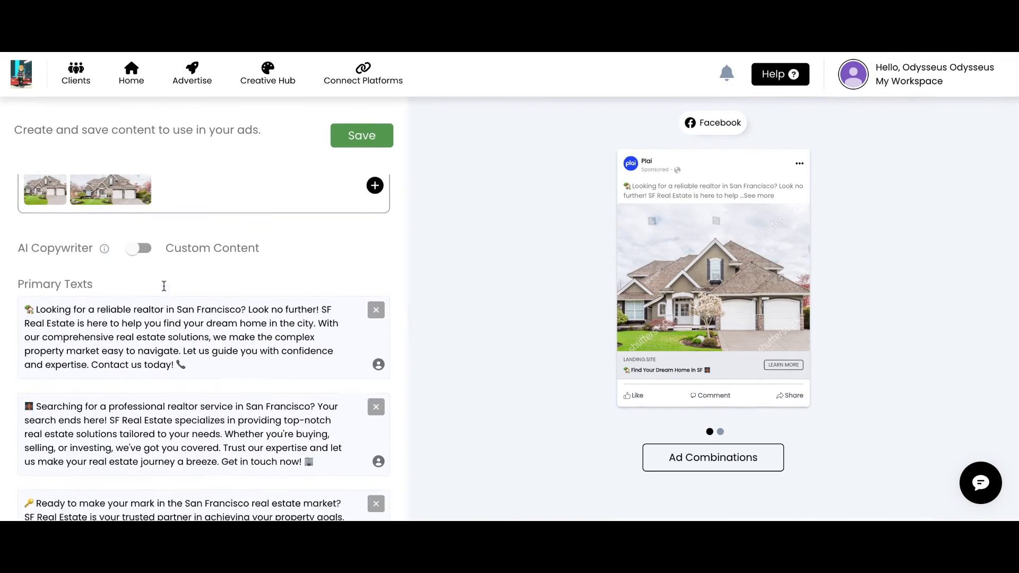
pyautogui.click(365, 135)
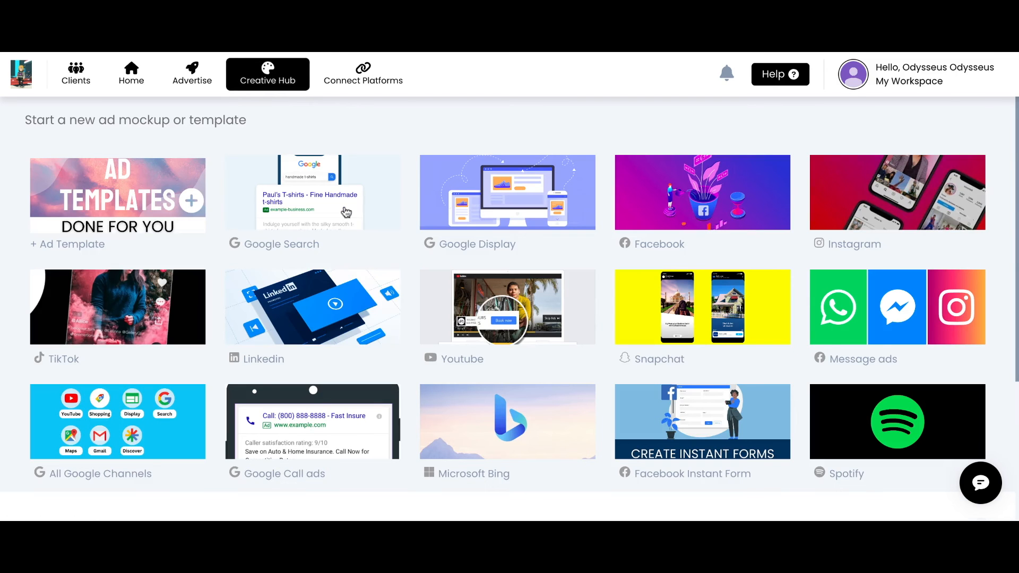
# Check which clients the "Video ads for Realtors" library folder can be shared with, and close the sharing dialog without updating.
pyautogui.scroll(-1, 346, 212)
pyautogui.scroll(1, 346, 213)
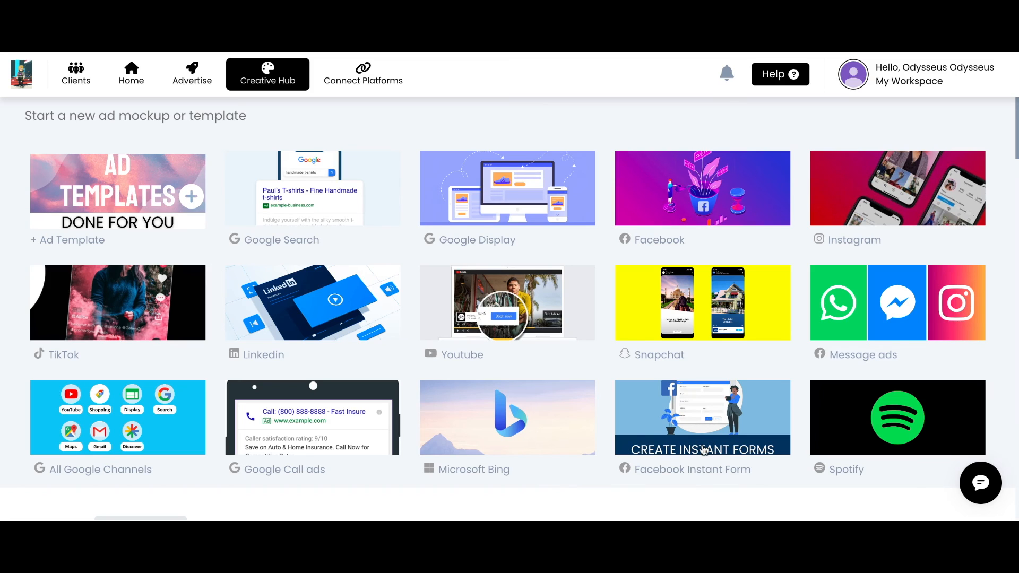
pyautogui.scroll(-1, 703, 450)
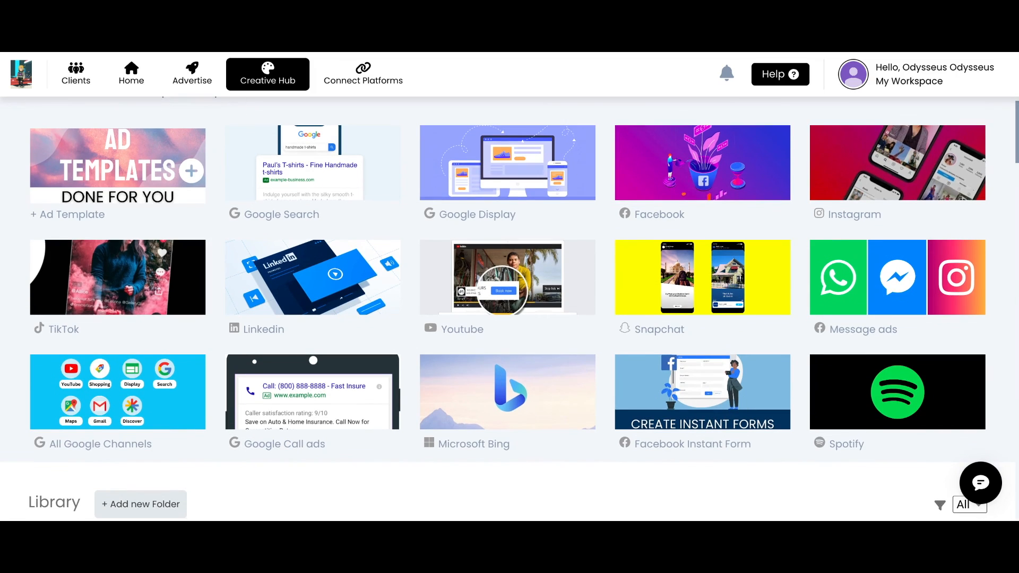
pyautogui.scroll(-7, 509, 307)
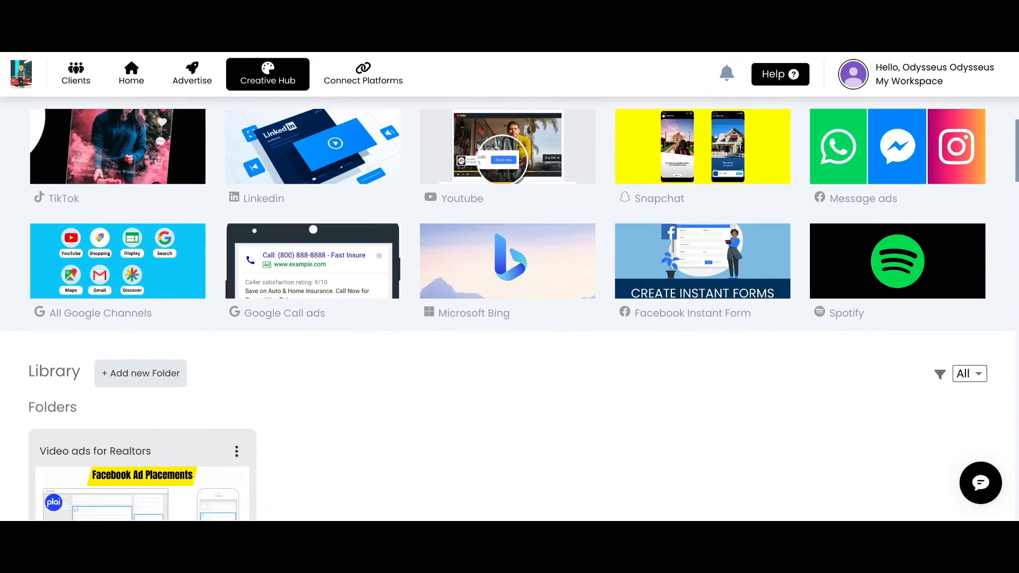
pyautogui.scroll(-3, 509, 308)
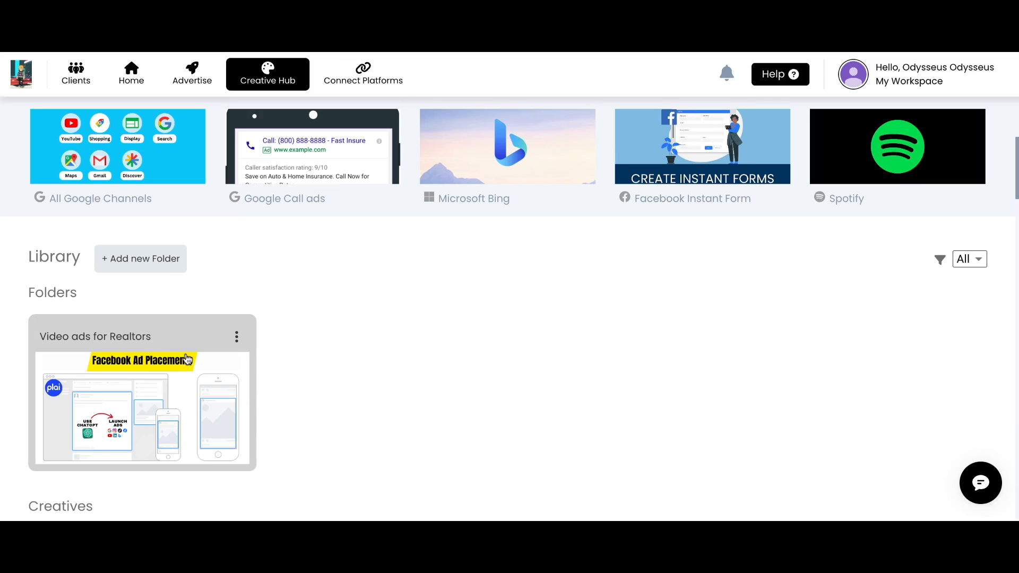
pyautogui.scroll(-2, 186, 359)
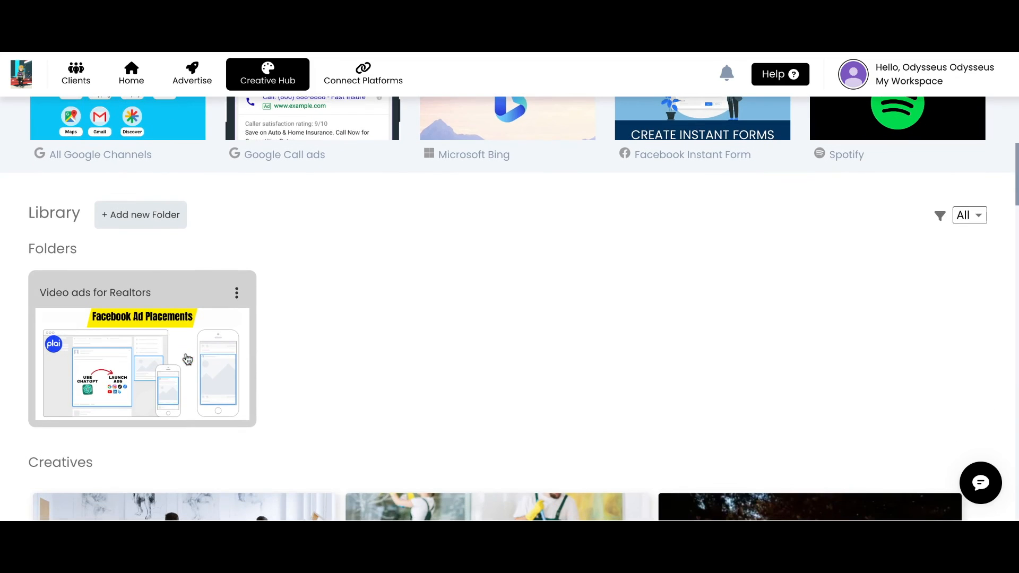
pyautogui.click(237, 295)
pyautogui.click(166, 293)
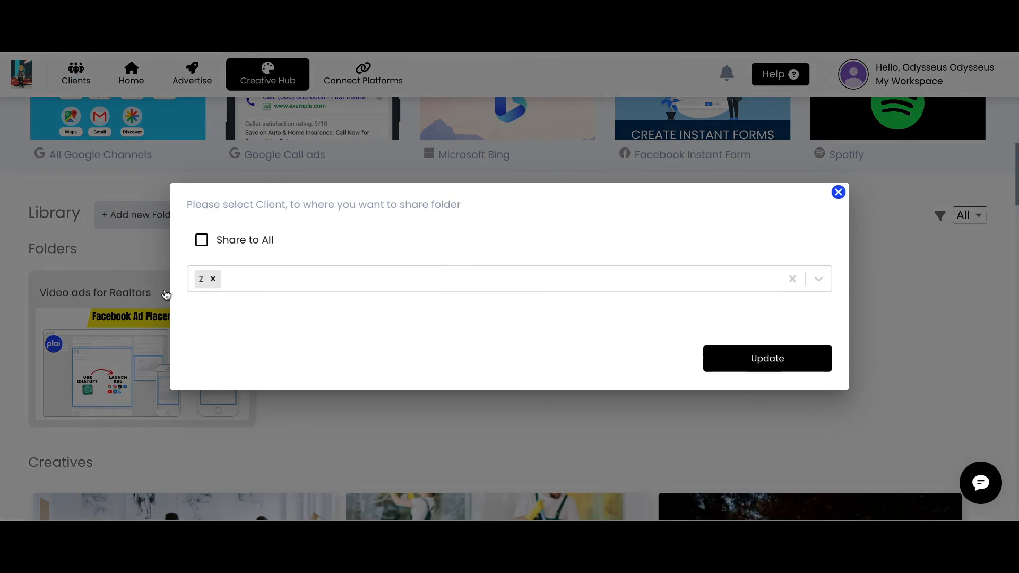
pyautogui.click(260, 277)
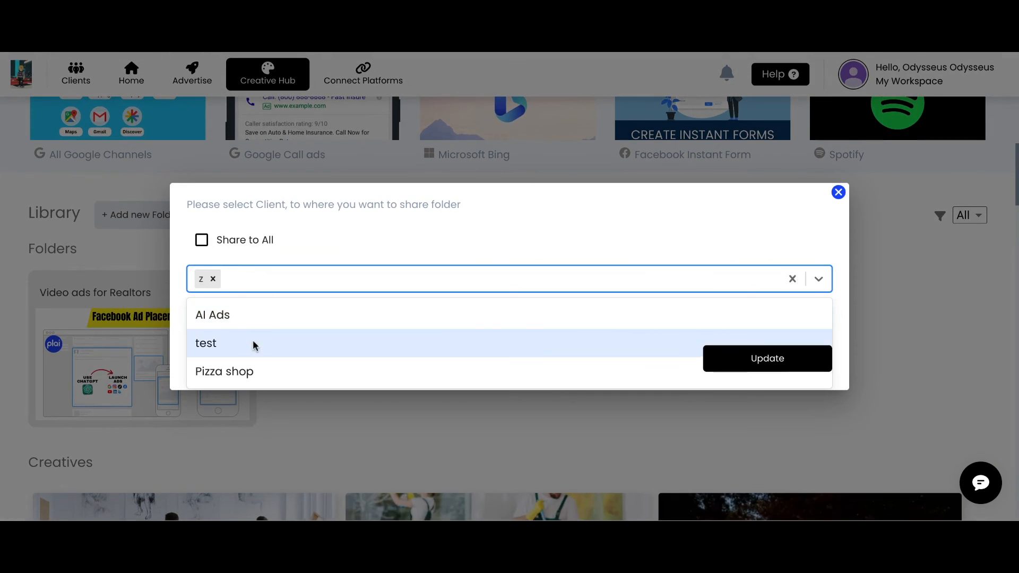
pyautogui.click(418, 221)
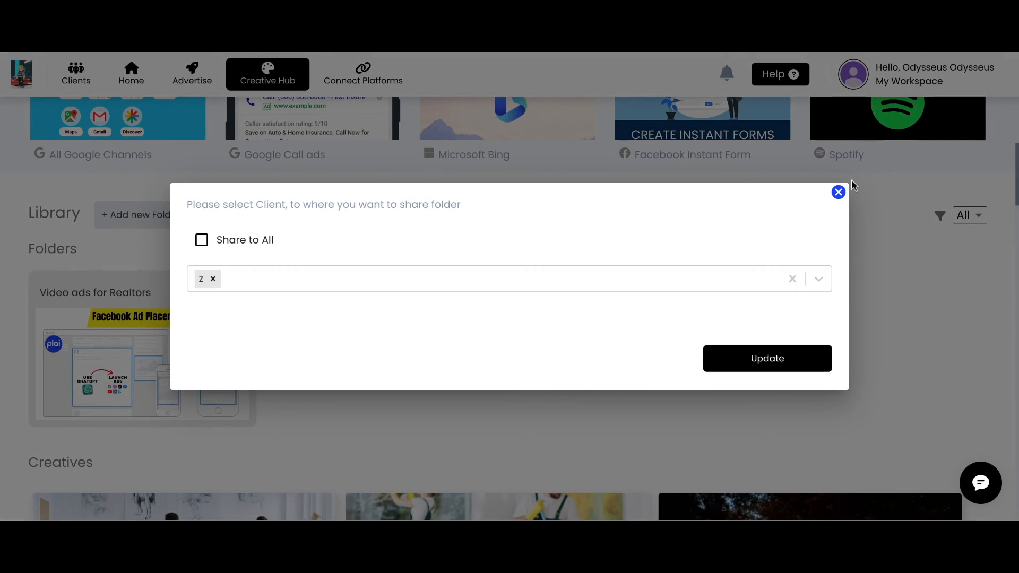
pyautogui.click(839, 192)
# View the available actions for the "Template 1" creative in the library, leaving it unchanged.
pyautogui.scroll(-2, 313, 355)
pyautogui.scroll(-5, 314, 357)
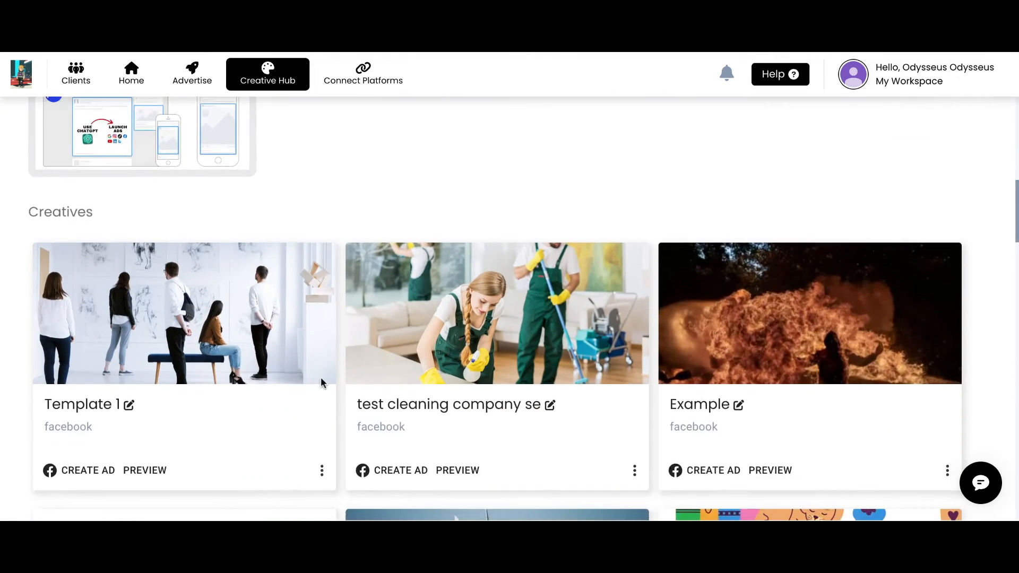
pyautogui.click(322, 369)
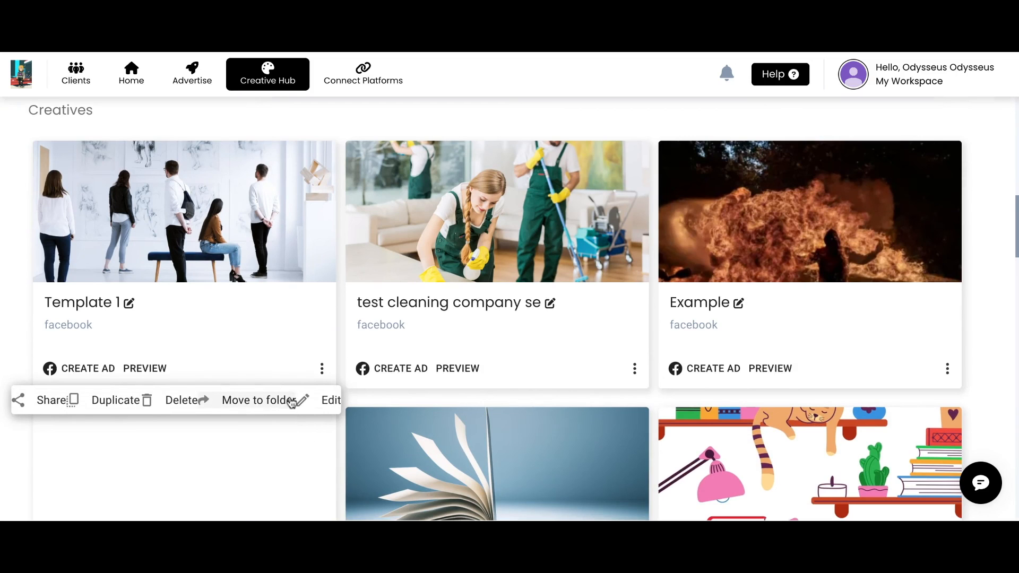
pyautogui.click(18, 325)
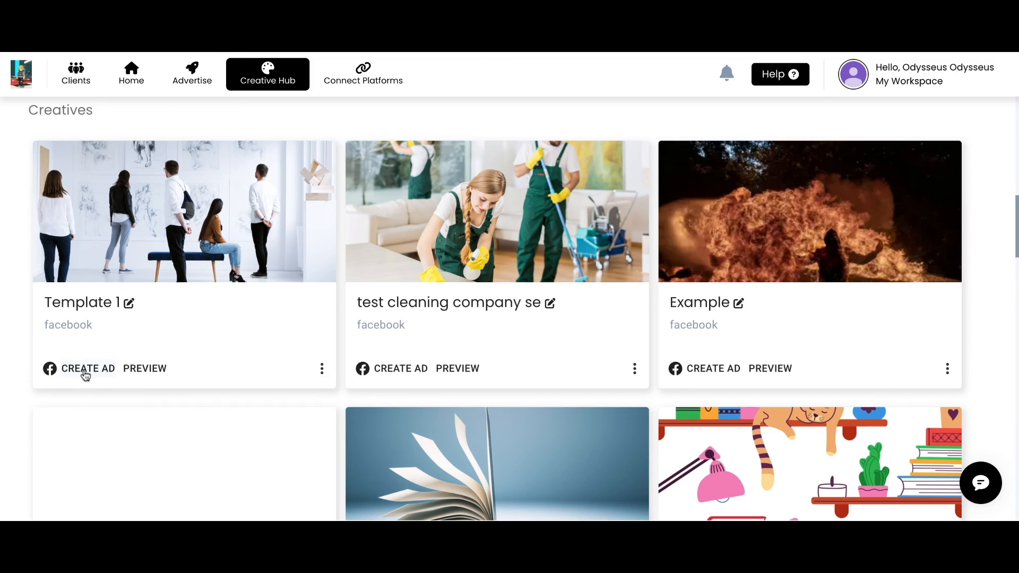
# Switch from the default workspace to the "AI Ads" client workspace.
pyautogui.scroll(10, 85, 375)
pyautogui.scroll(-3, 217, 64)
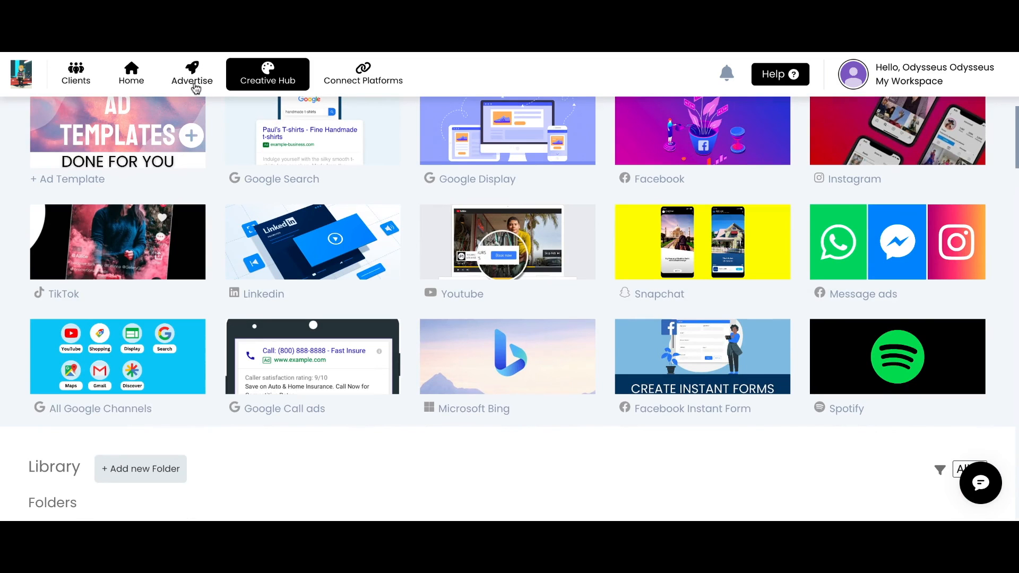
pyautogui.click(77, 77)
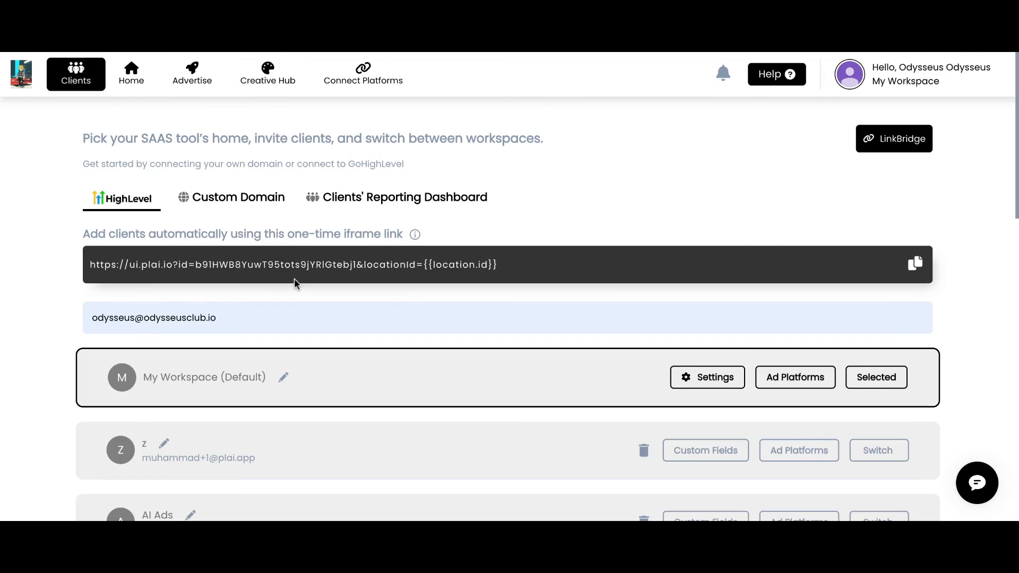
pyautogui.scroll(-3, 296, 281)
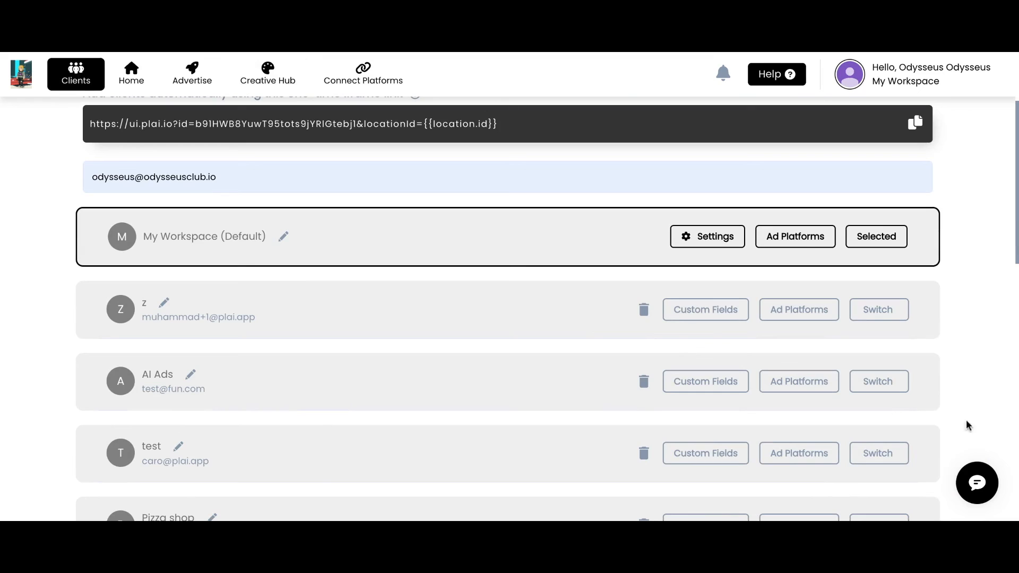
pyautogui.click(902, 383)
pyautogui.click(412, 329)
# View the top-level Creative Hub folders in the AI Ads workspace, and open the page for starting a new ad.
pyautogui.click(267, 74)
pyautogui.scroll(-5, 321, 254)
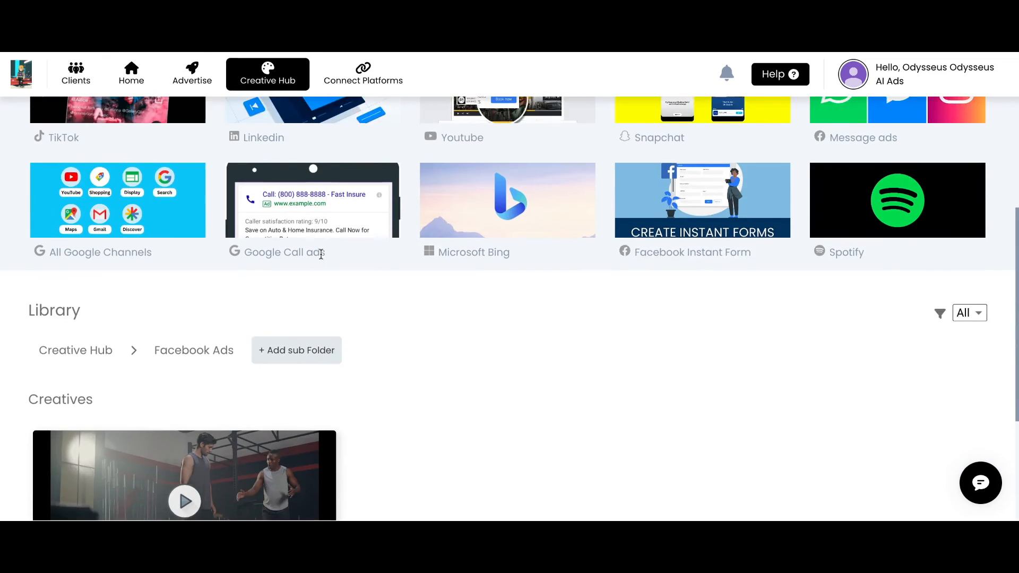
pyautogui.scroll(-2, 321, 255)
pyautogui.click(104, 273)
pyautogui.scroll(-2, 203, 303)
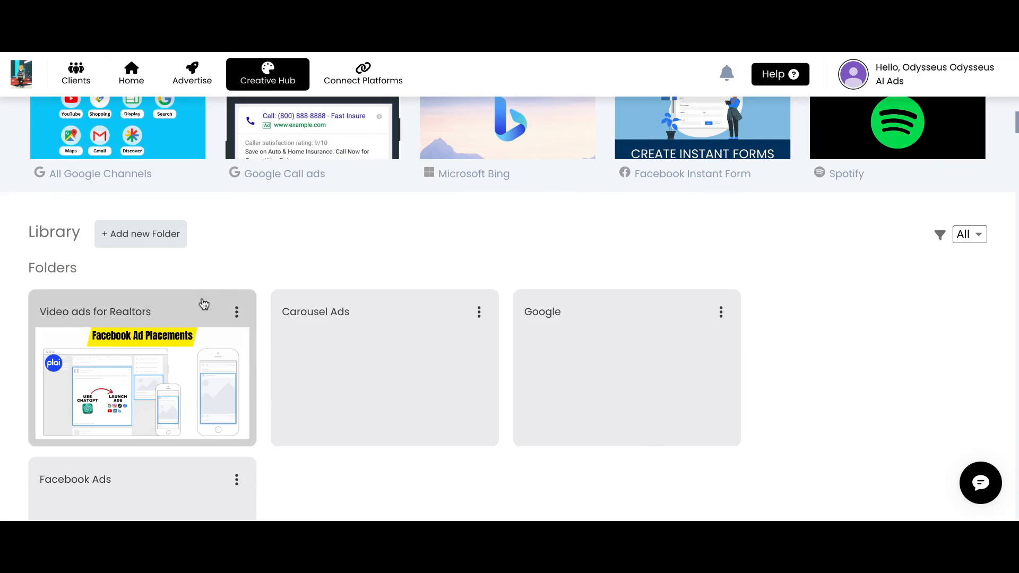
pyautogui.scroll(-2, 204, 303)
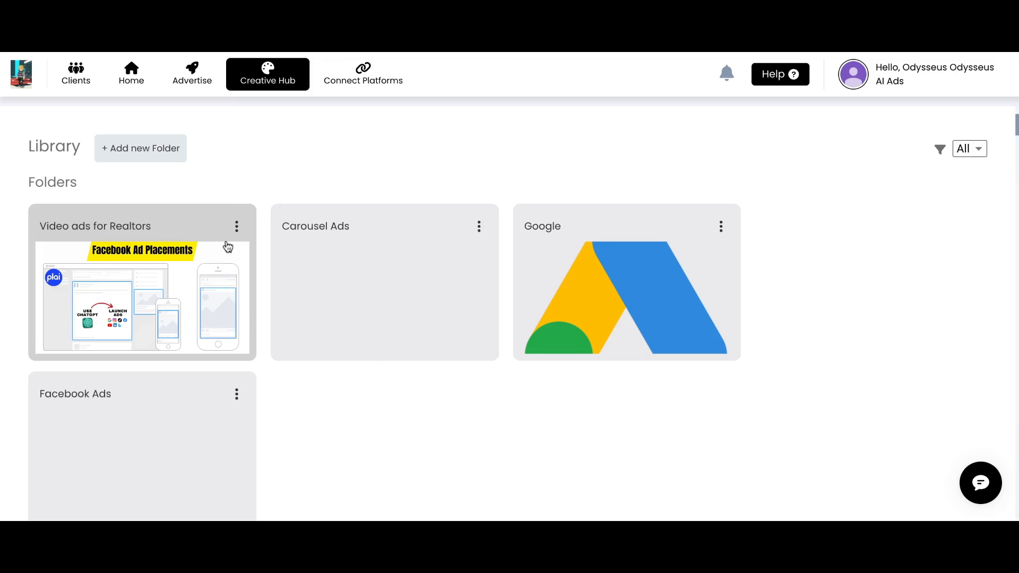
pyautogui.click(199, 85)
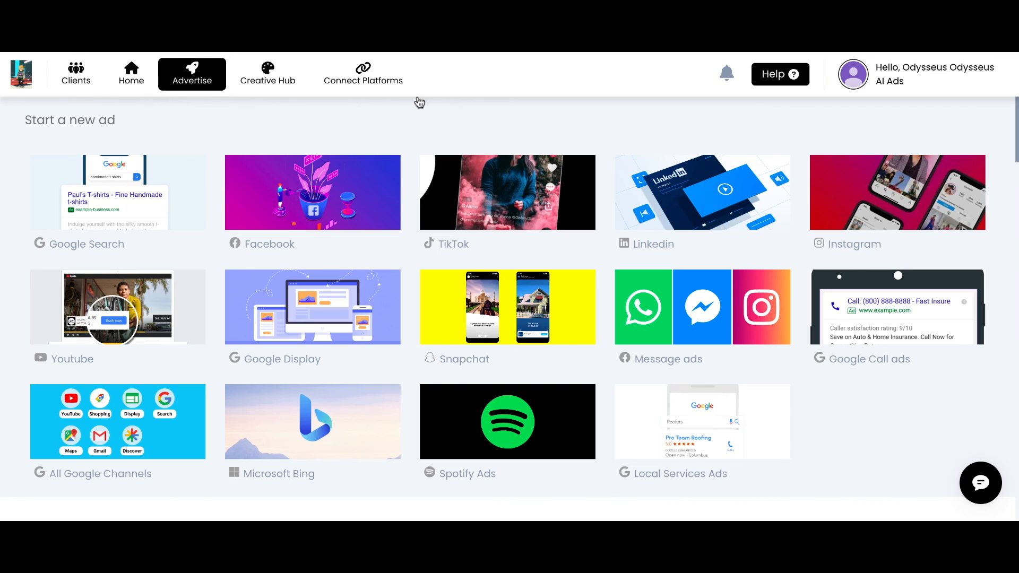
# Open the account profile, view the white-label AI support assistant's options, and end the chat.
pyautogui.click(966, 75)
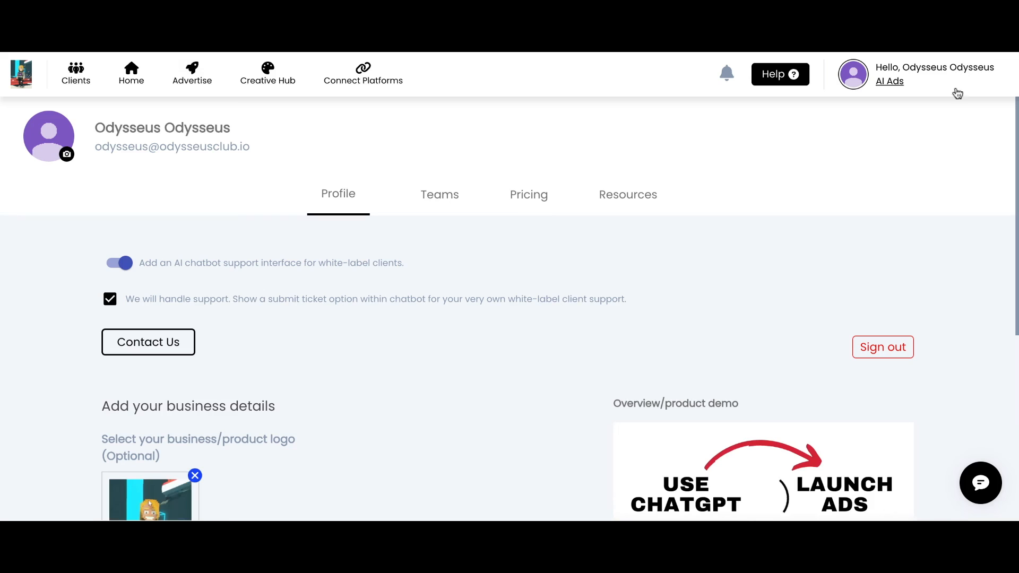
pyautogui.click(980, 483)
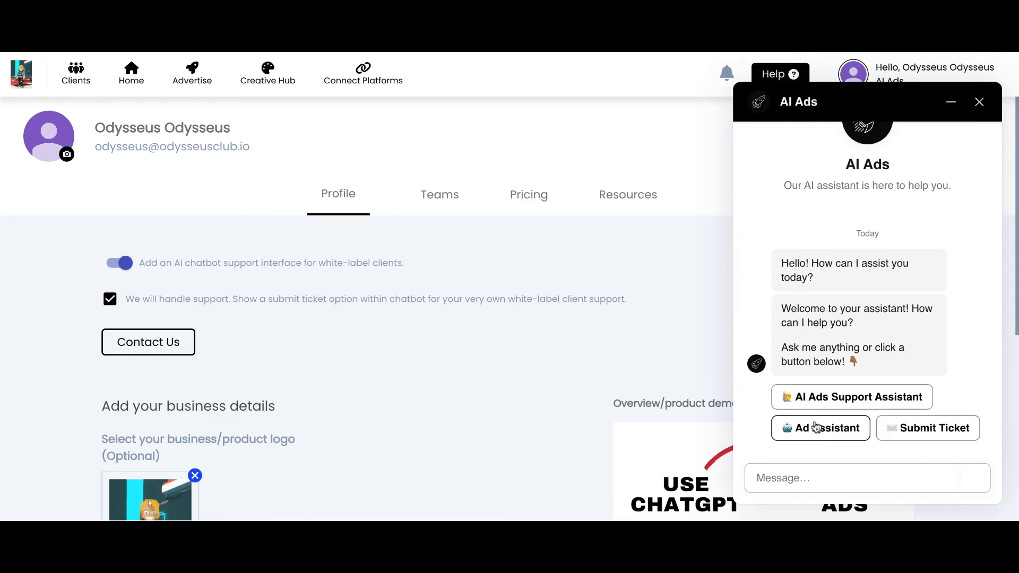
pyautogui.click(979, 100)
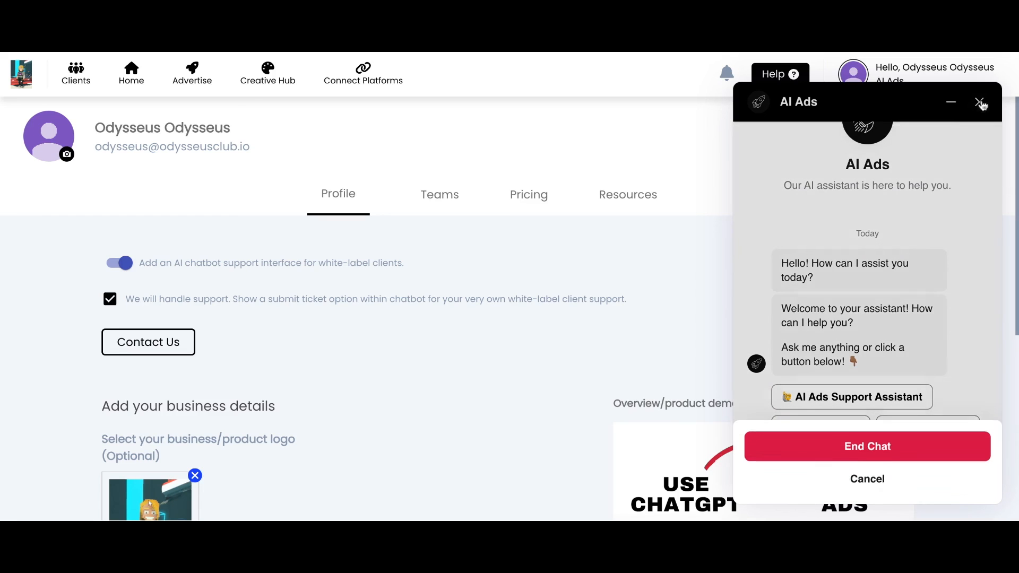
pyautogui.click(927, 450)
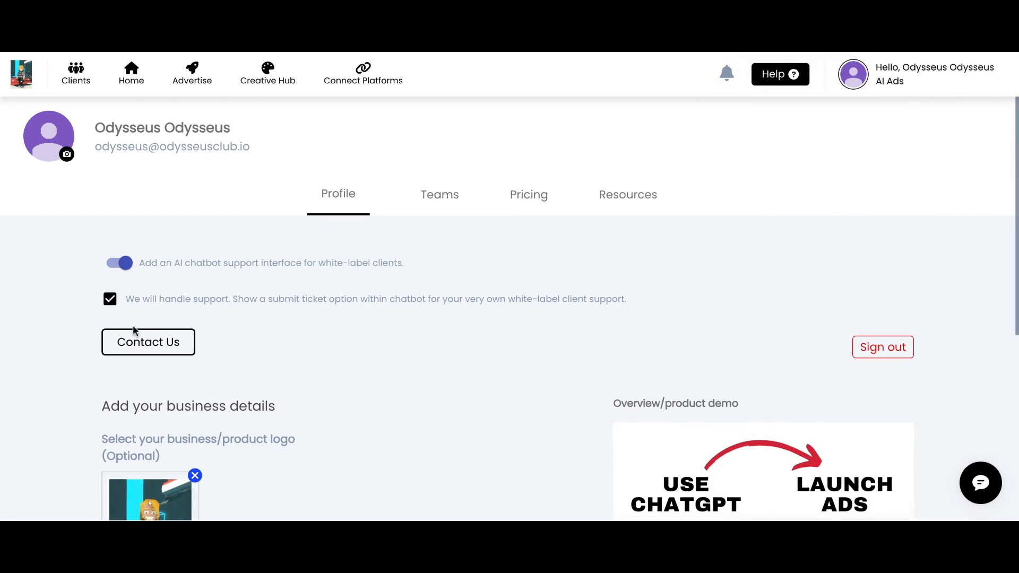
# Review the profile's business details, including logo, product name, help center and privacy links, and the demo video and PDF materials.
pyautogui.scroll(-5, 303, 335)
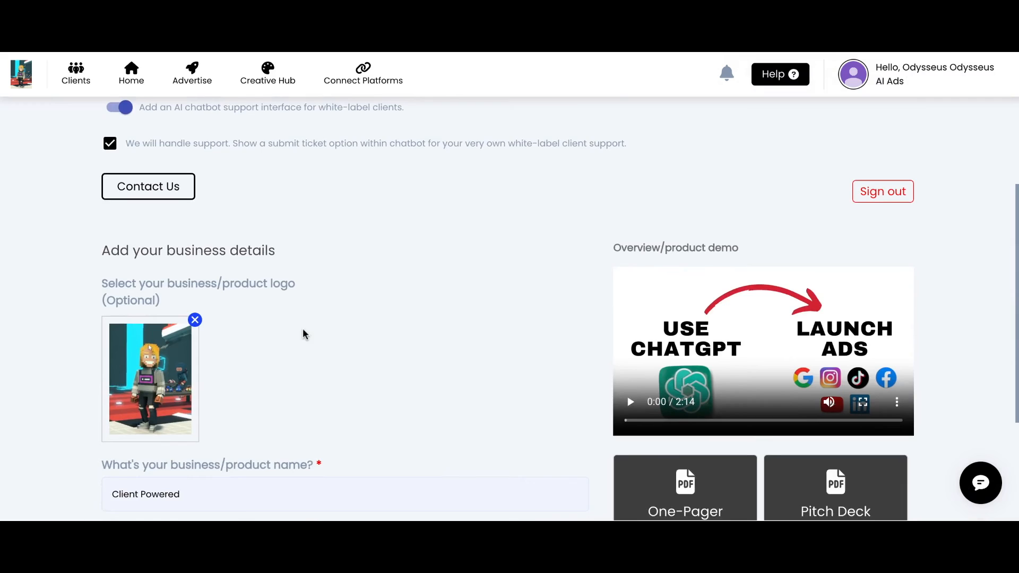
pyautogui.scroll(-1, 303, 327)
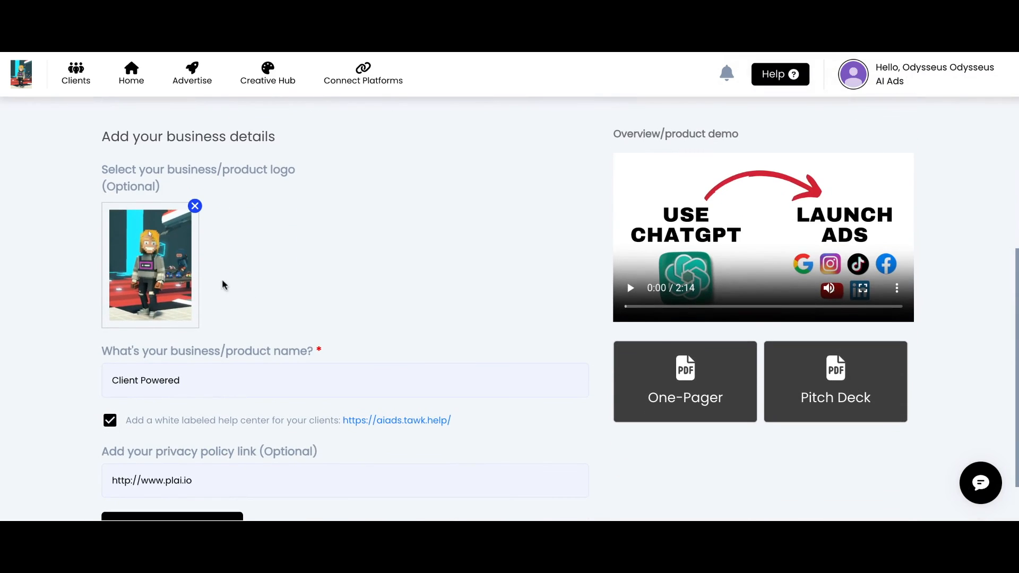
pyautogui.scroll(-2, 222, 380)
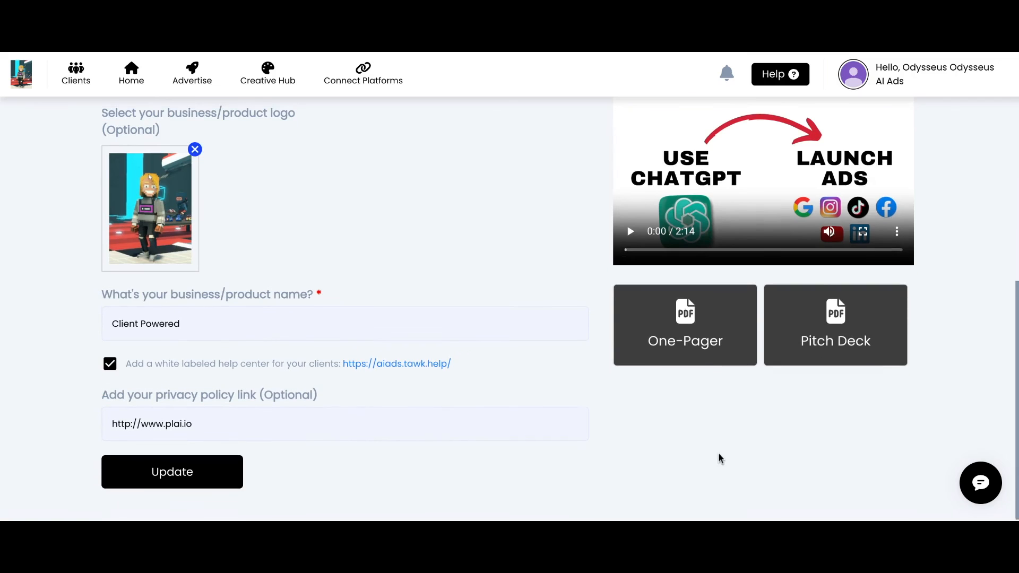
pyautogui.scroll(2, 718, 452)
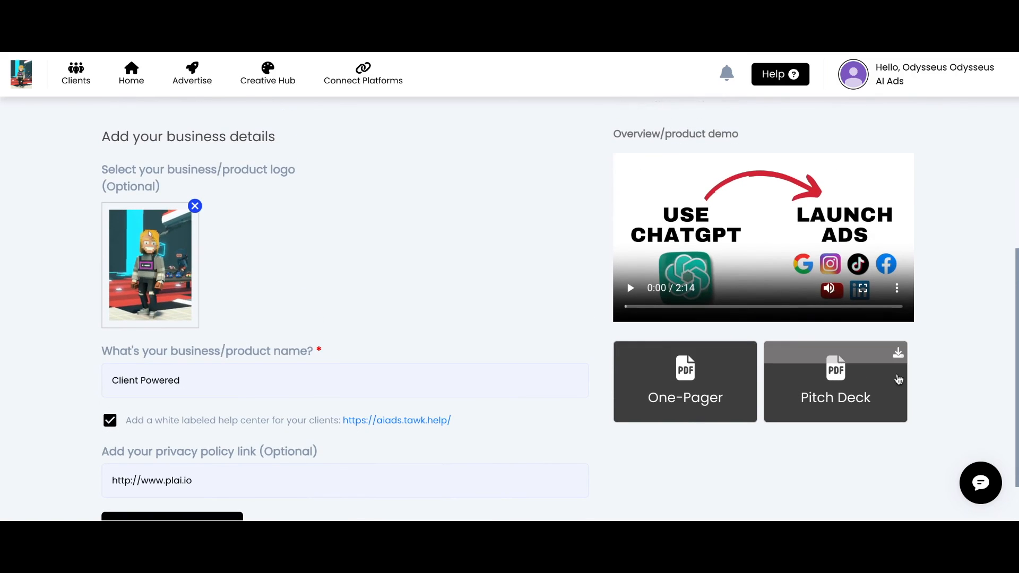
pyautogui.scroll(6, 688, 389)
pyautogui.scroll(2, 688, 389)
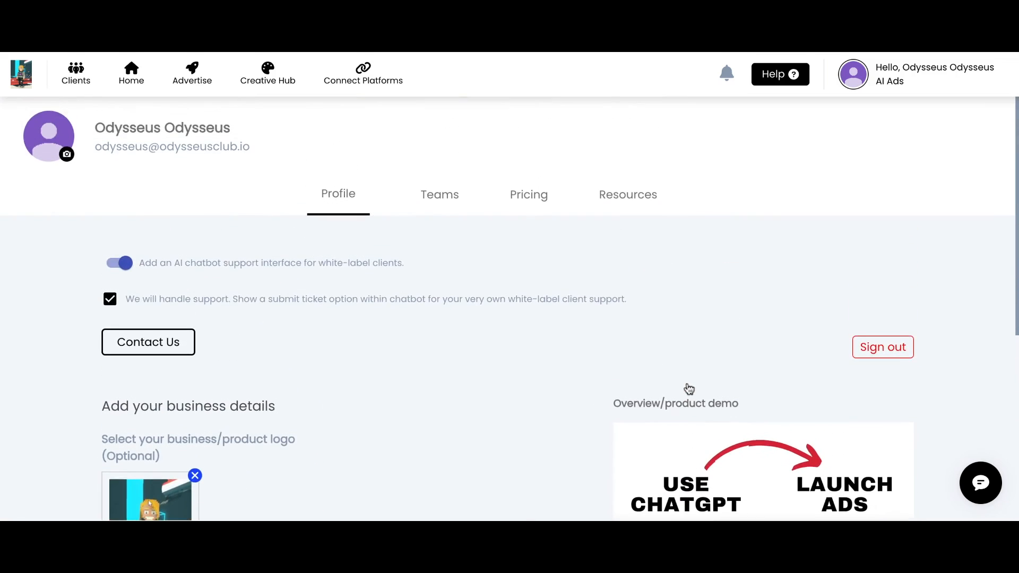
# Open the client resources and look through the shareable tutorial videos.
pyautogui.click(629, 205)
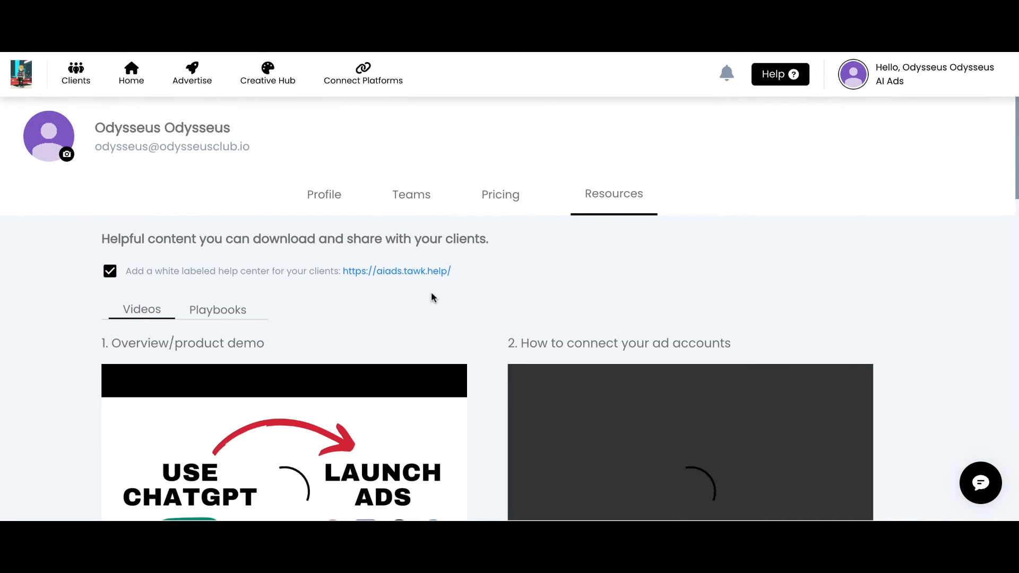
pyautogui.scroll(-3, 431, 293)
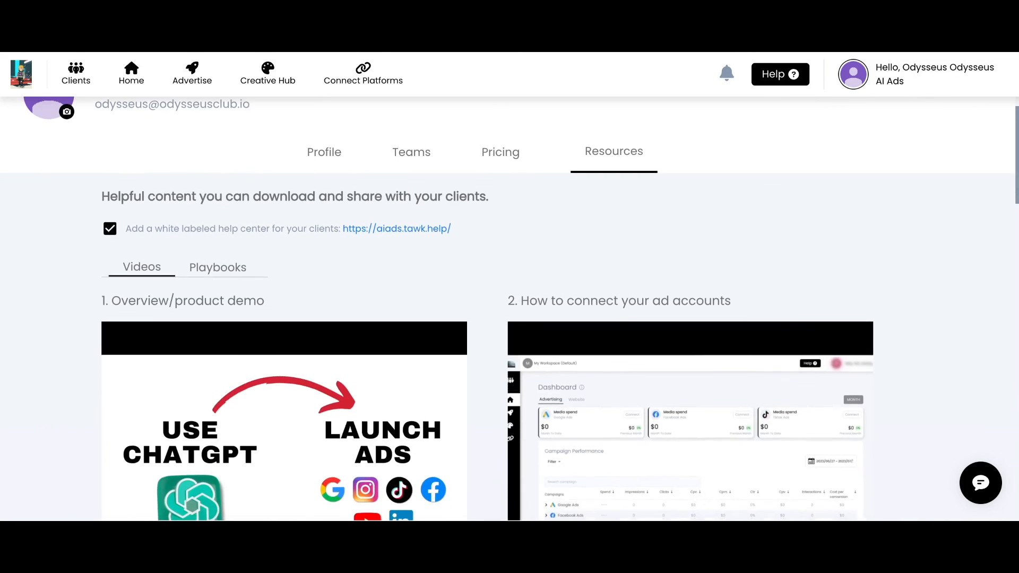
pyautogui.scroll(-7, 510, 307)
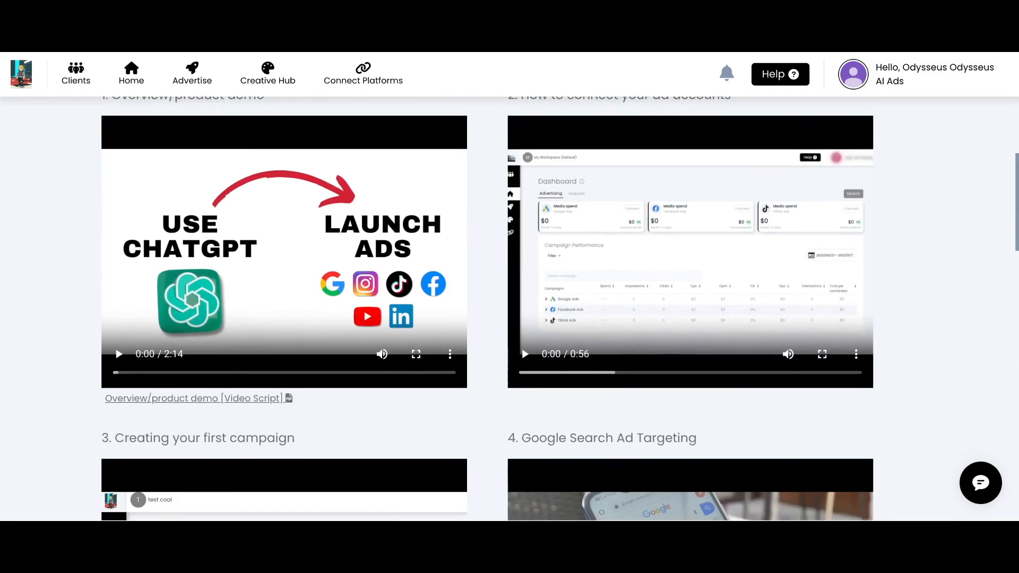
pyautogui.scroll(-6, 509, 308)
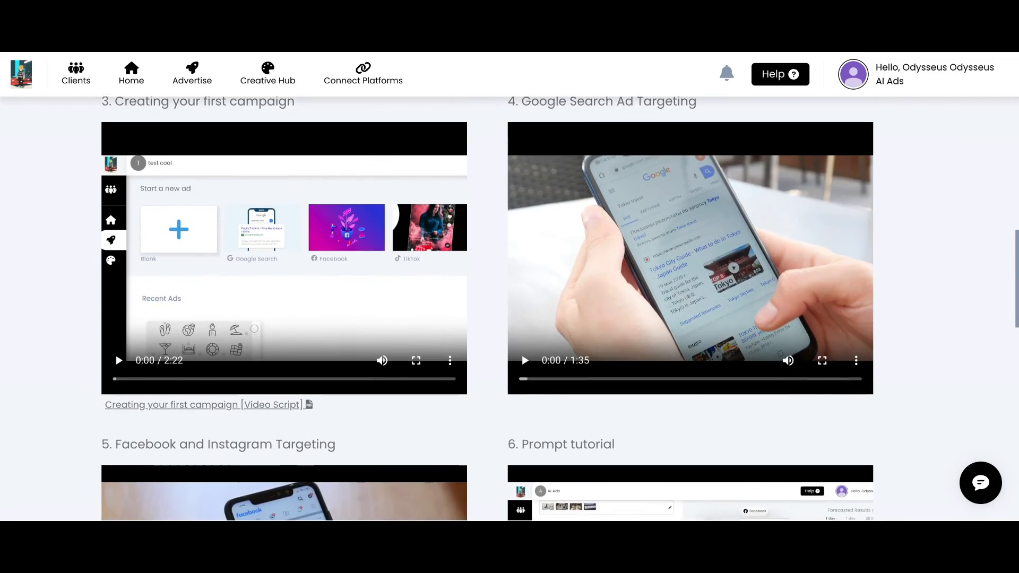
pyautogui.scroll(-8, 510, 307)
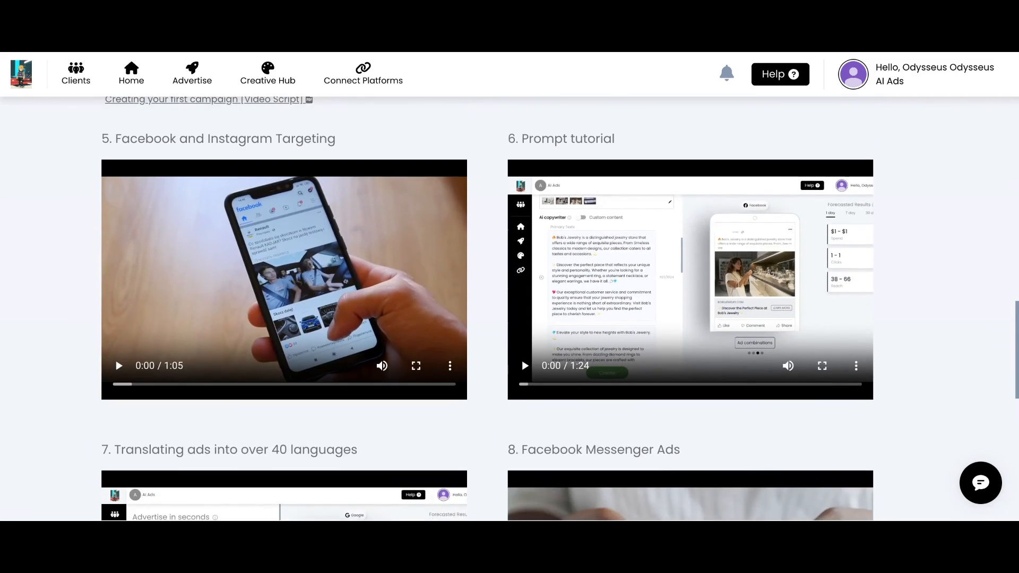
pyautogui.scroll(-3, 509, 307)
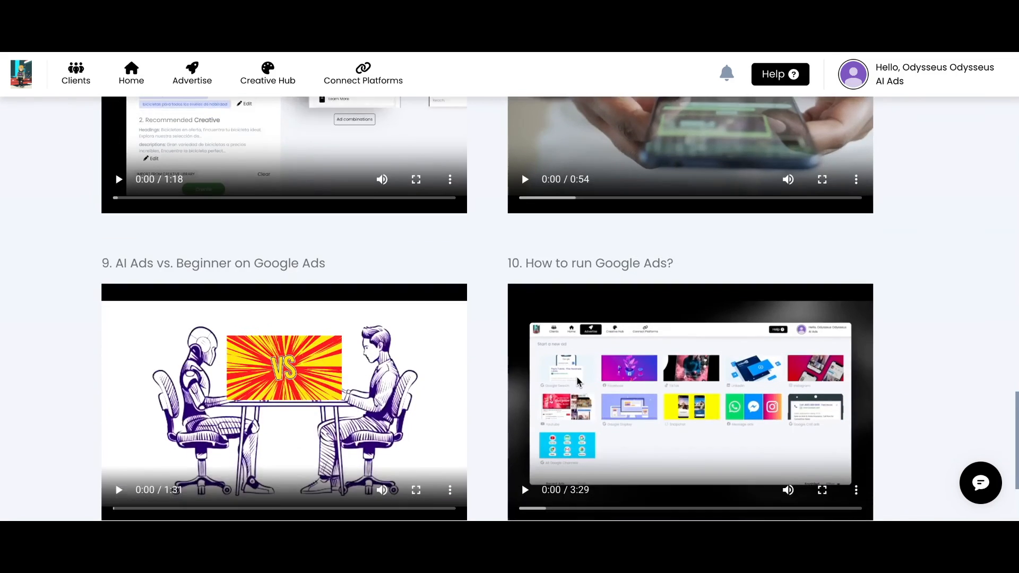
# Open the playbooks in the client resources and look through the downloadable PDF guides.
pyautogui.scroll(7, 509, 308)
pyautogui.scroll(19, 372, 233)
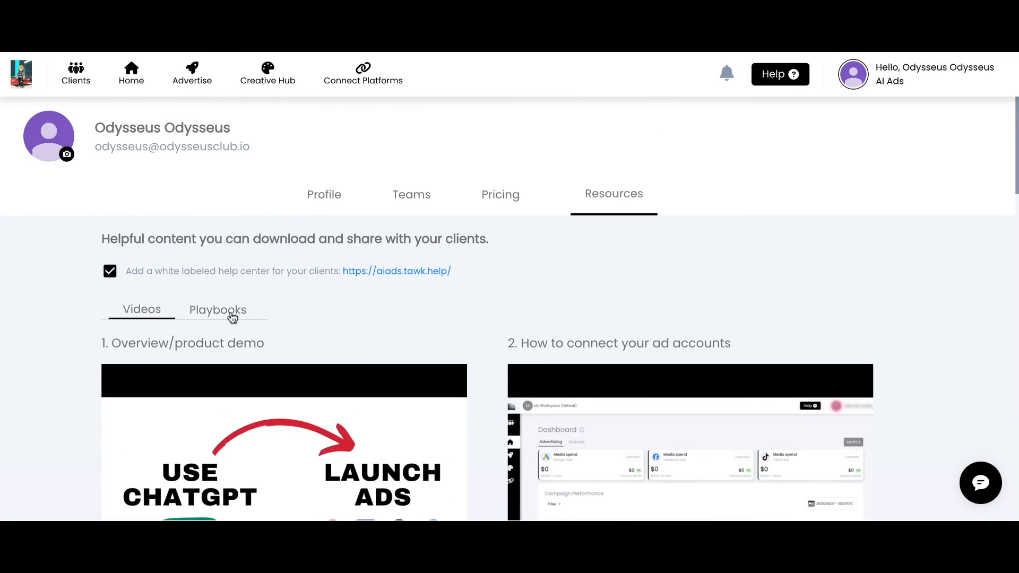
pyautogui.click(232, 317)
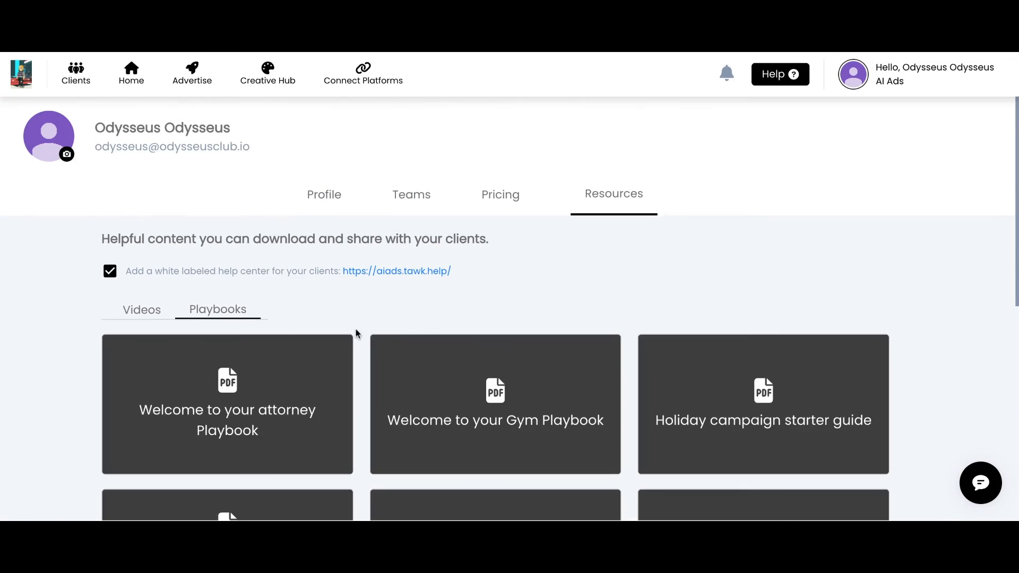
pyautogui.scroll(-3, 356, 333)
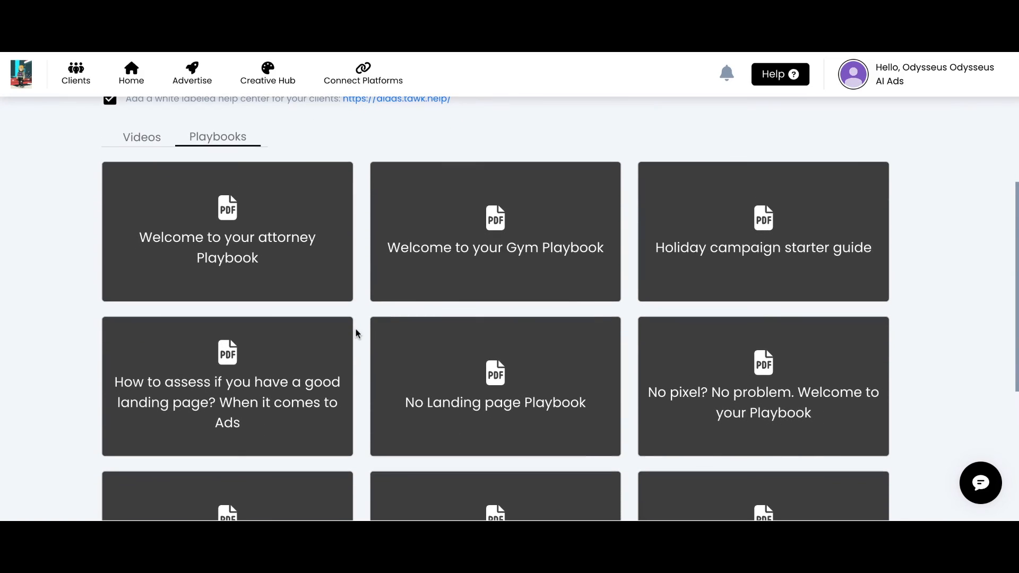
pyautogui.scroll(-3, 356, 333)
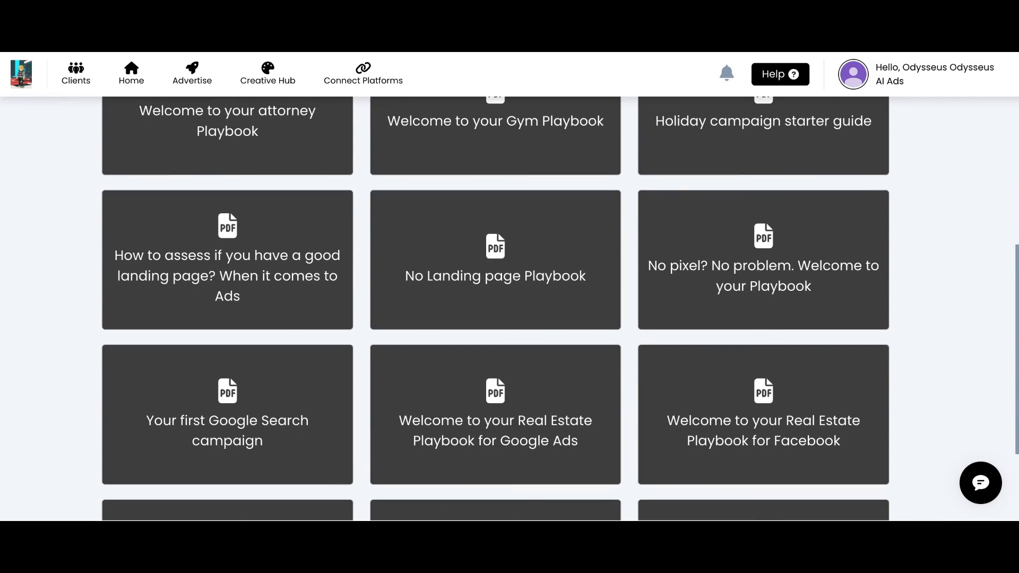
pyautogui.scroll(-2, 492, 316)
pyautogui.scroll(5, 490, 315)
pyautogui.scroll(3, 490, 315)
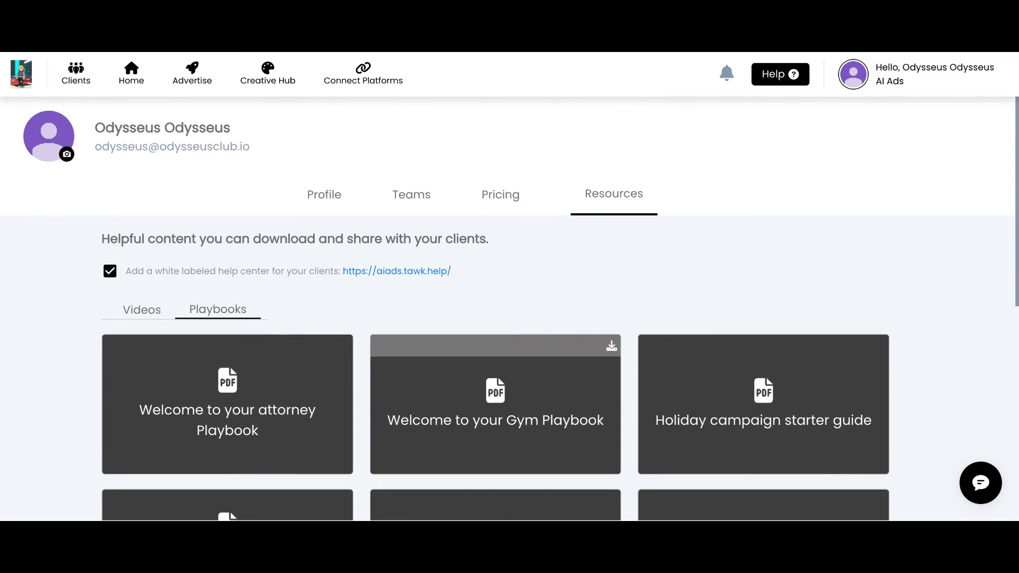
# Open the account's team settings and review the team members and the workspaces assigned to them.
pyautogui.click(419, 199)
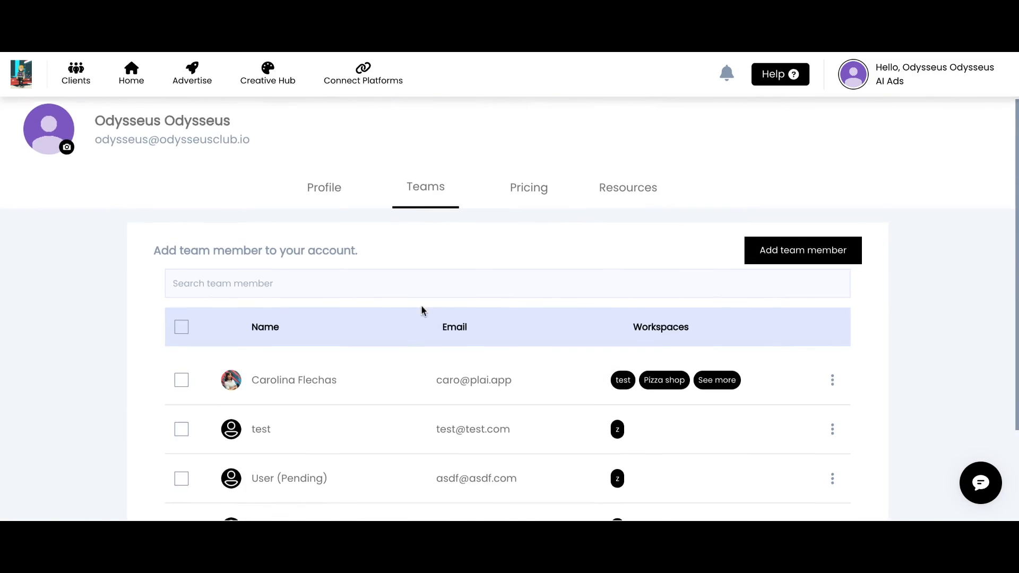
pyautogui.scroll(-2, 421, 308)
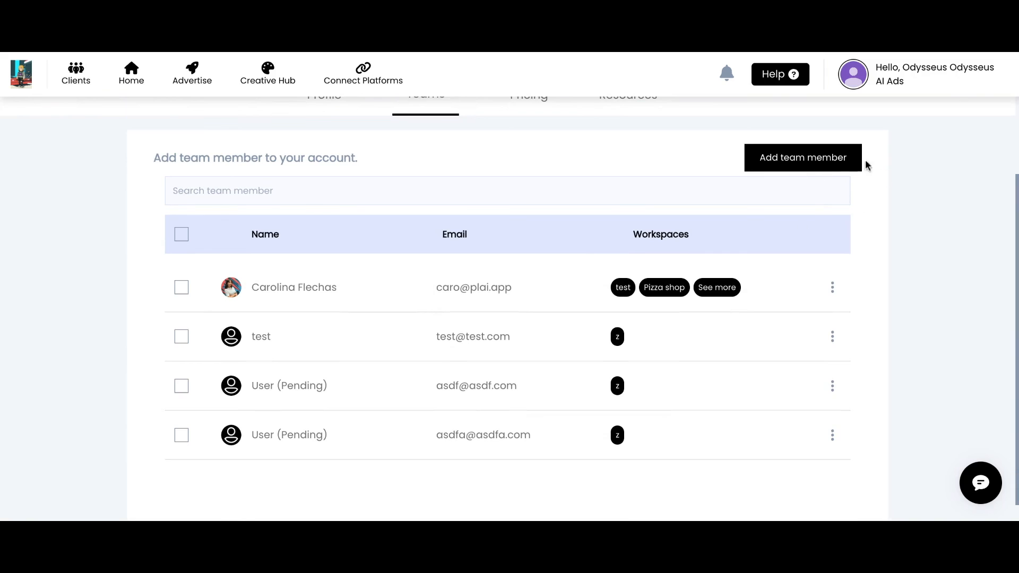
pyautogui.scroll(2, 764, 259)
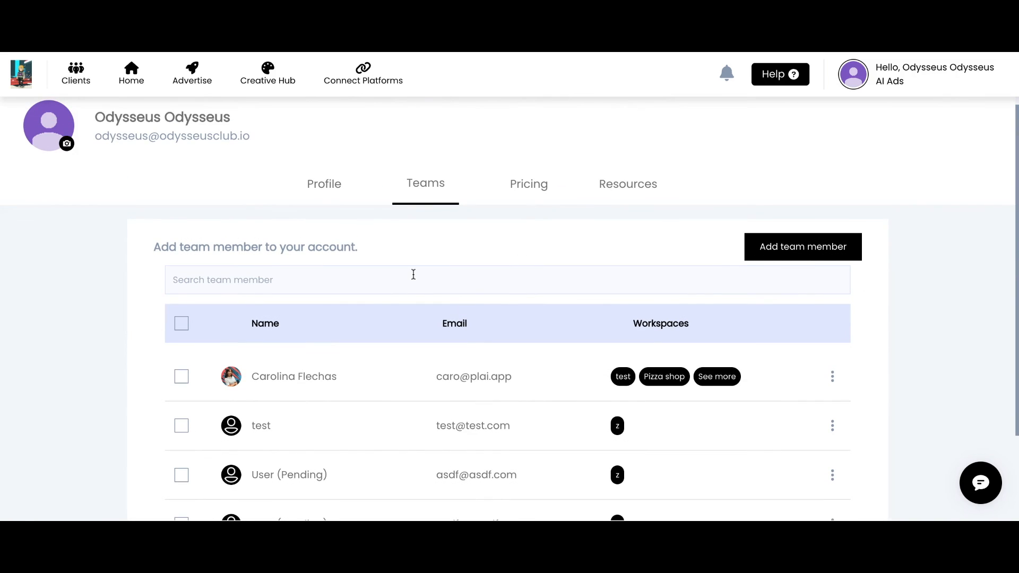
pyautogui.scroll(1, 414, 274)
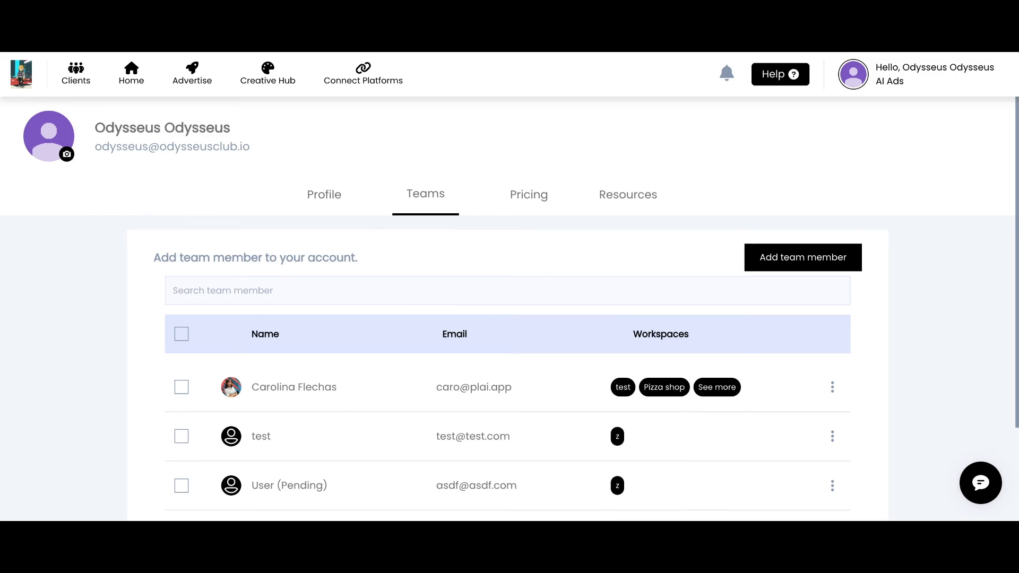
# View the ad channels available for starting a new ad, and open the help resources.
pyautogui.click(193, 79)
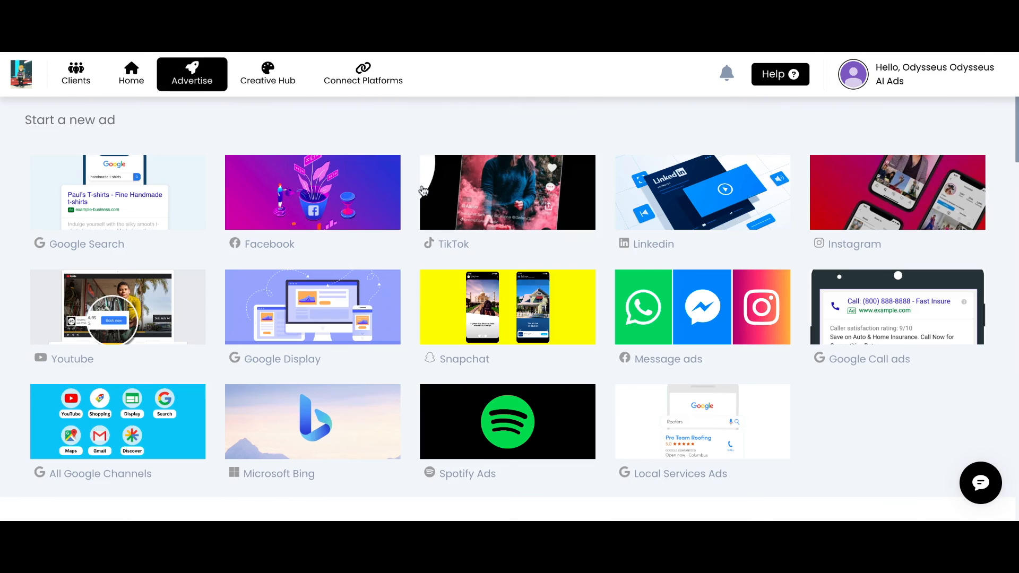
pyautogui.scroll(-3, 441, 198)
pyautogui.scroll(3, 441, 198)
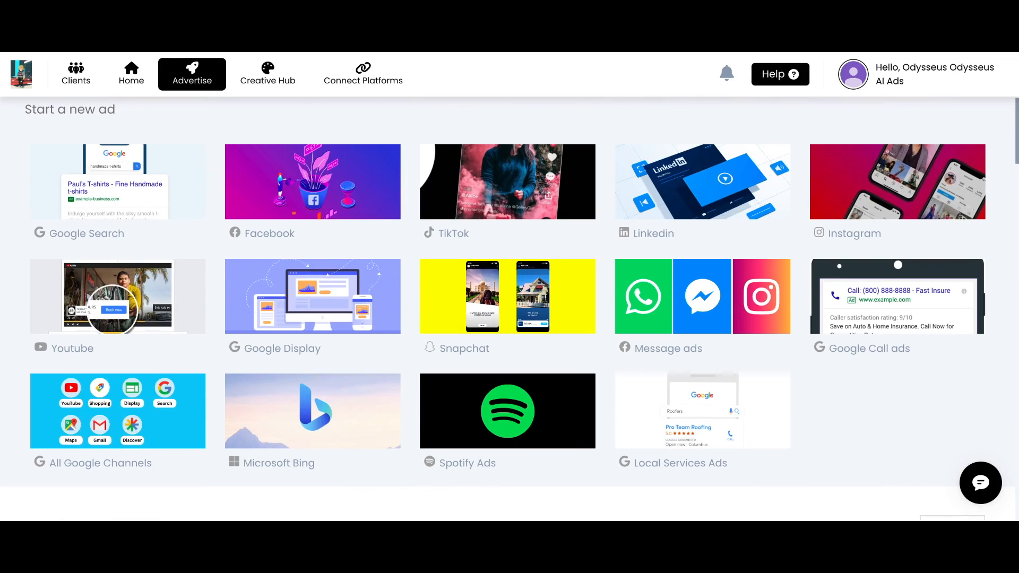
pyautogui.click(805, 81)
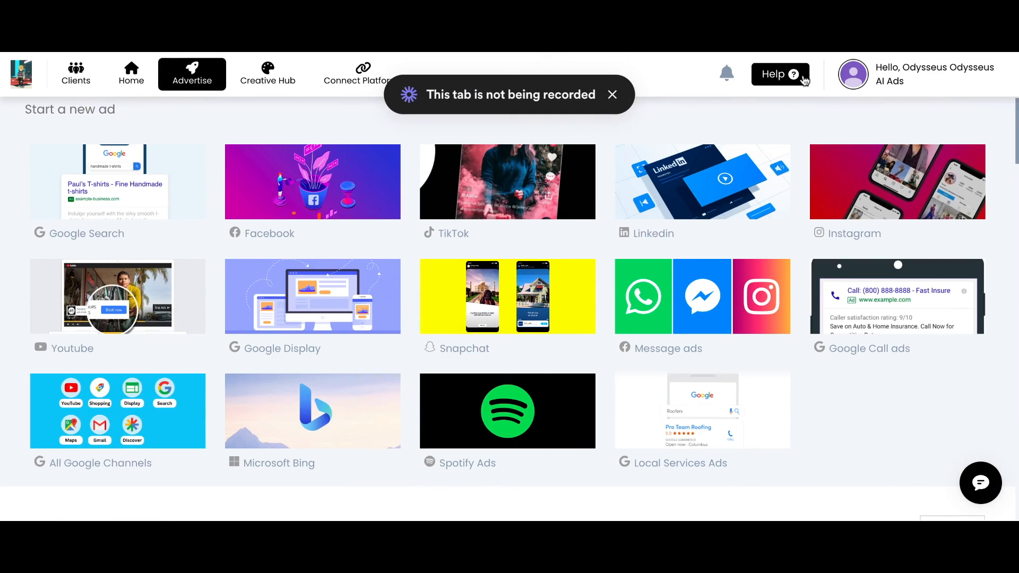